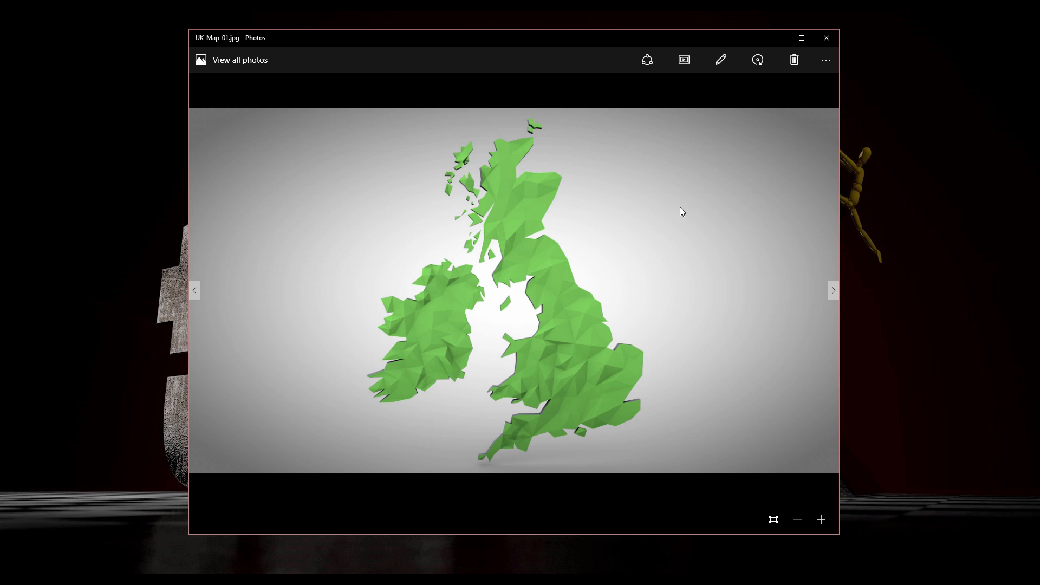
Close the UK_Map_01.jpg preview, switch to Cinema 4D and enlarge the Front view to fill the viewport area
{"action": "left_click", "coordinate": [827, 39]}
{"action": "left_click", "coordinate": [776, 39]}
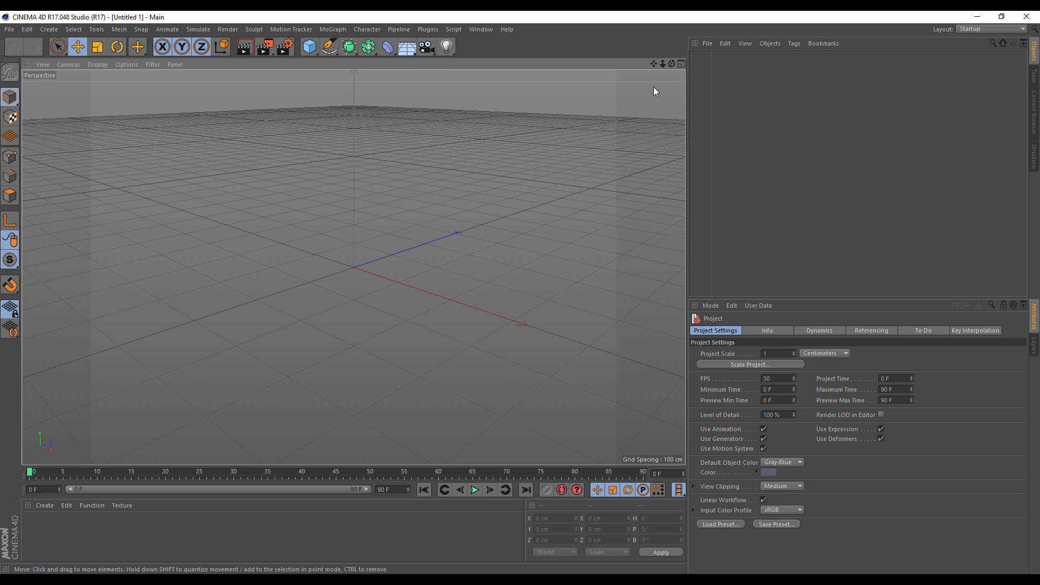
{"action": "left_click", "coordinate": [681, 65]}
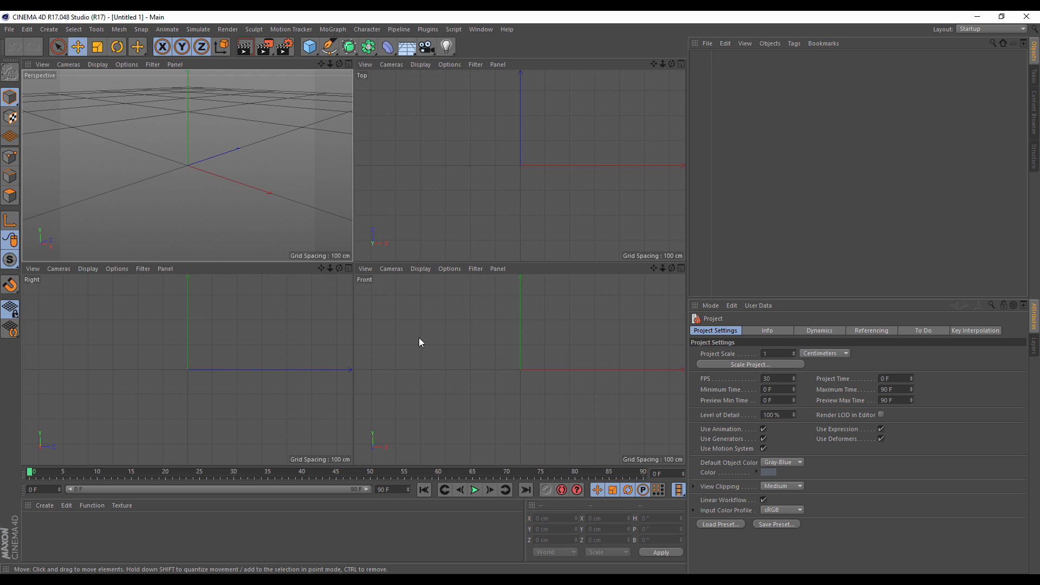
{"action": "left_click", "coordinate": [680, 268]}
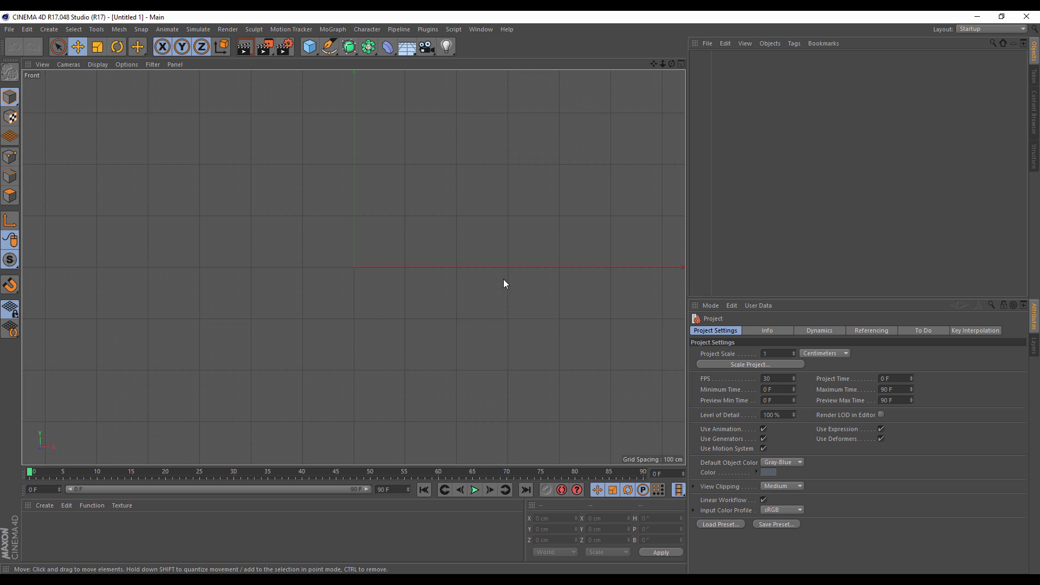
Open the background picture settings in the Front viewport's configuration
{"action": "left_click", "coordinate": [98, 64]}
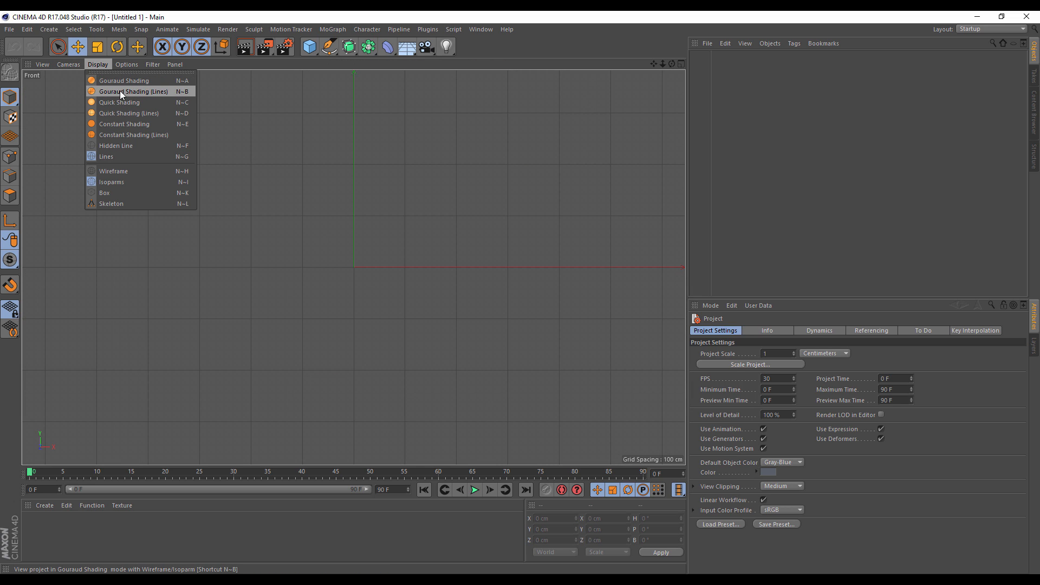
{"action": "mouse_move", "coordinate": [126, 64]}
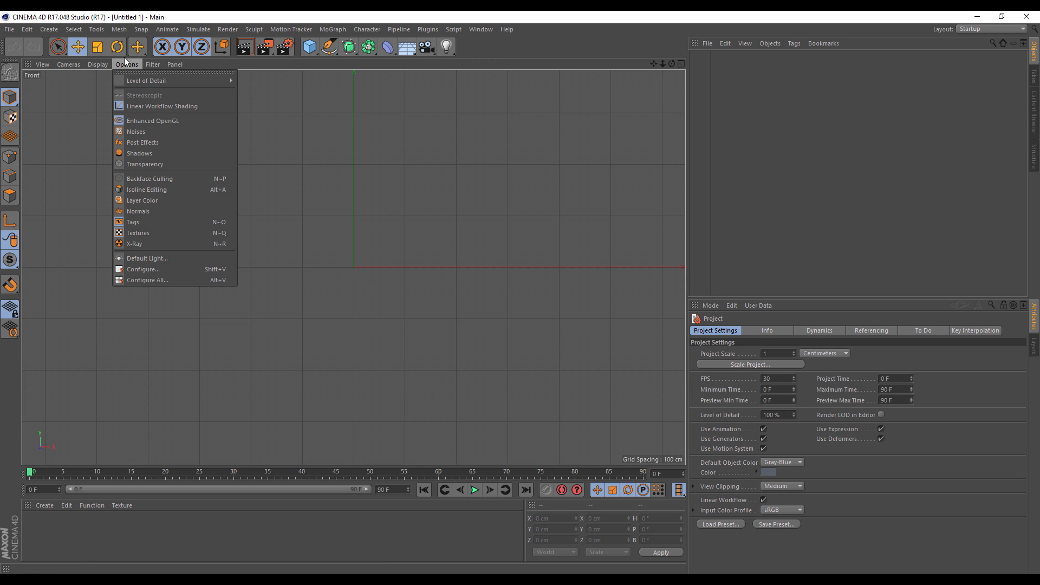
{"action": "left_click", "coordinate": [161, 268]}
{"action": "left_click", "coordinate": [826, 331]}
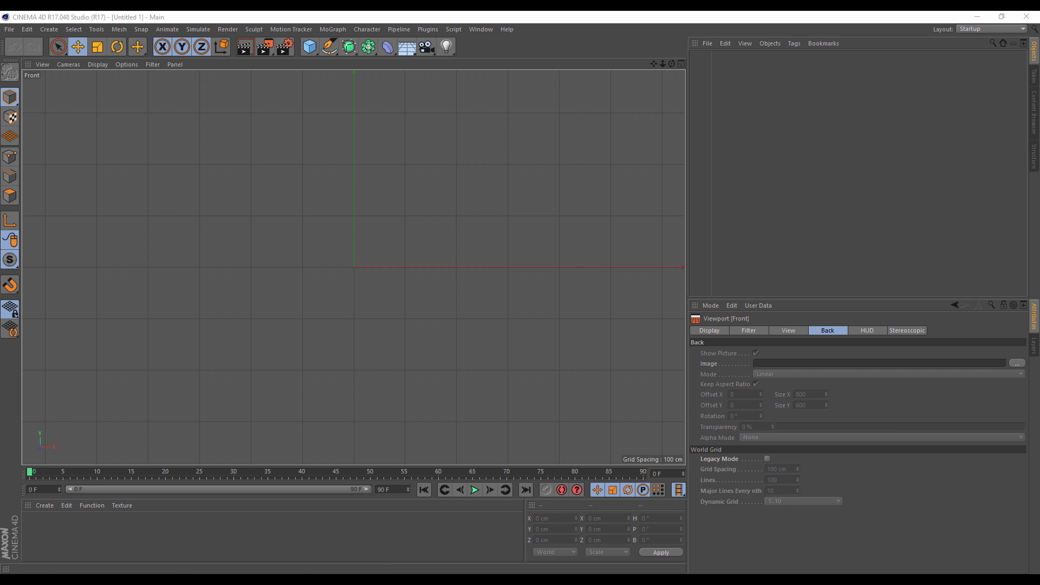
Load Google_Capture.PNG from the Low Poly Map folder as the Front viewport's background image
{"action": "key", "text": "alt+Tab"}
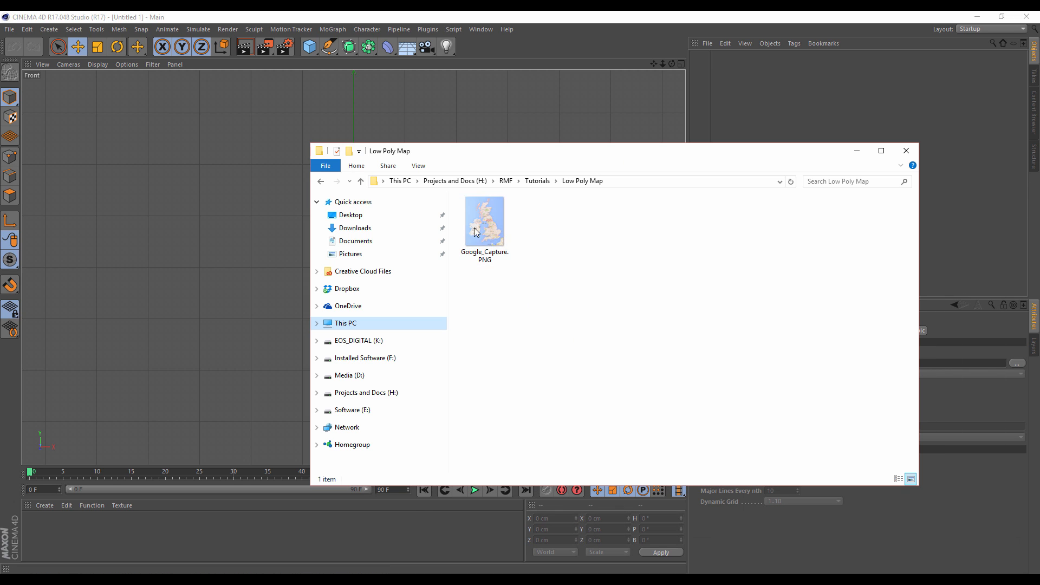
{"action": "left_click", "coordinate": [491, 224]}
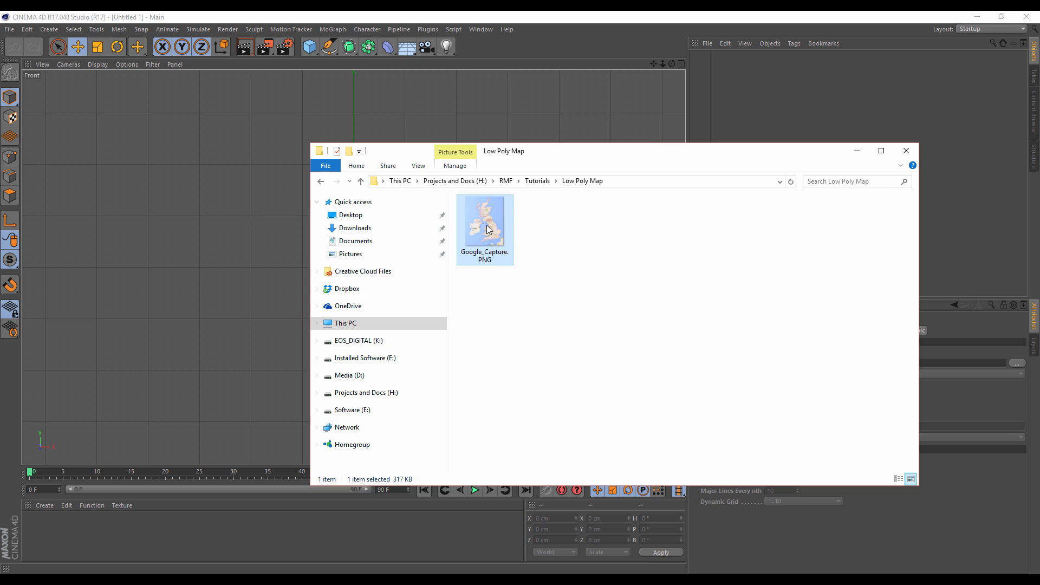
{"action": "double_click", "coordinate": [487, 225]}
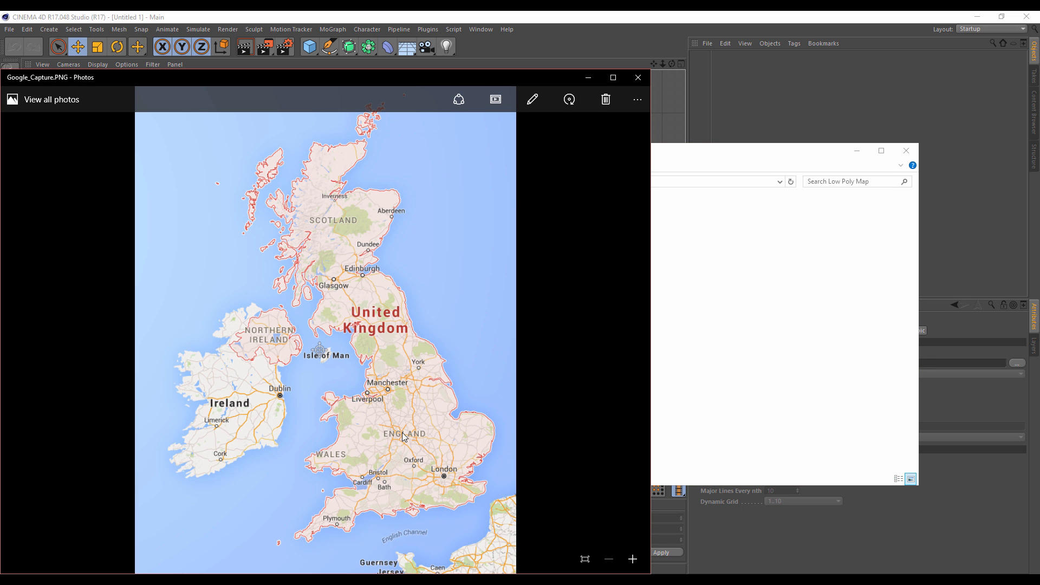
{"action": "left_click", "coordinate": [642, 78]}
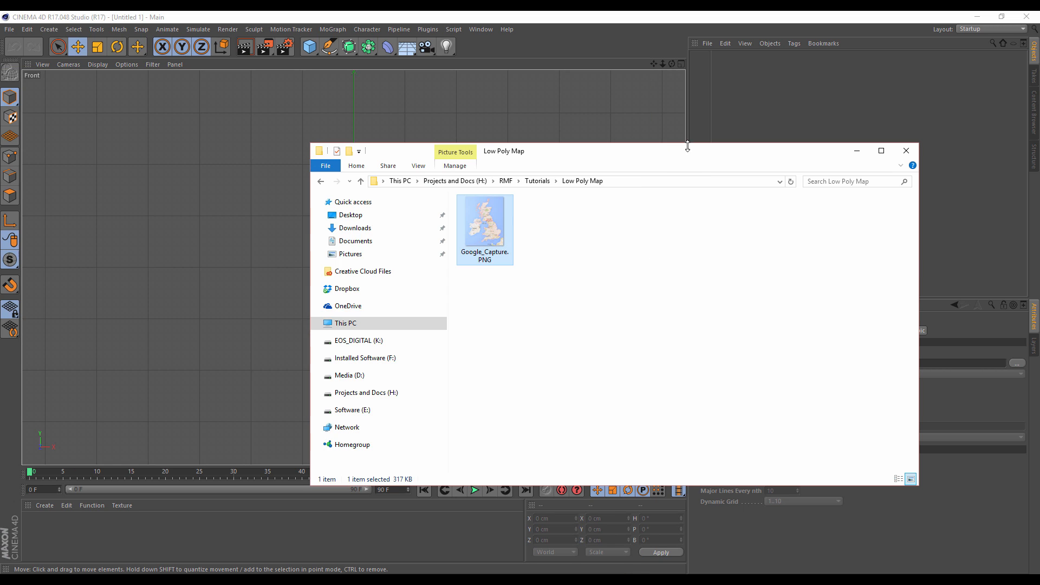
{"action": "left_click_drag", "start_coordinate": [699, 157], "coordinate": [470, 138]}
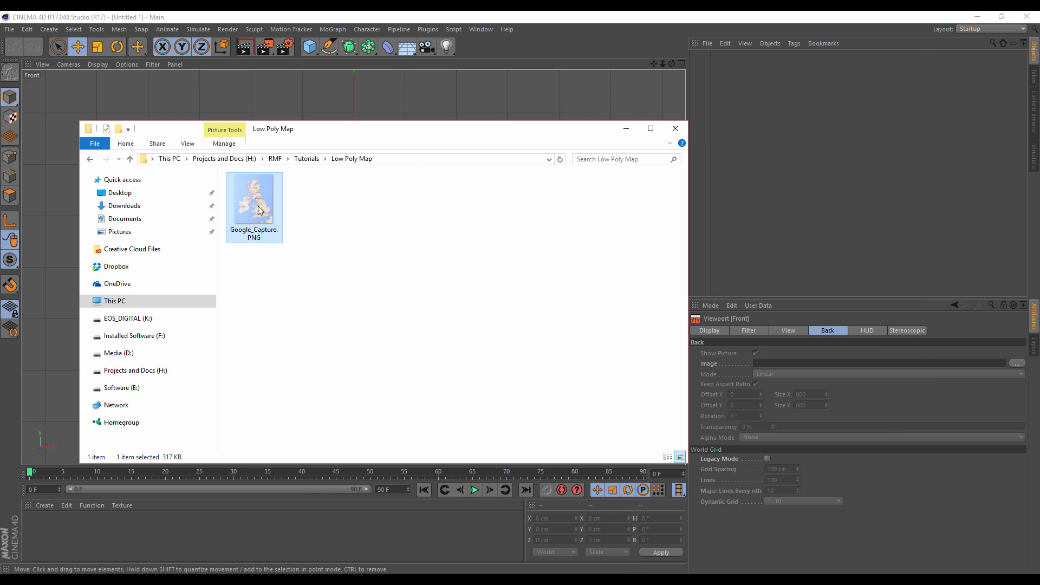
{"action": "left_click_drag", "start_coordinate": [770, 362], "coordinate": [769, 362]}
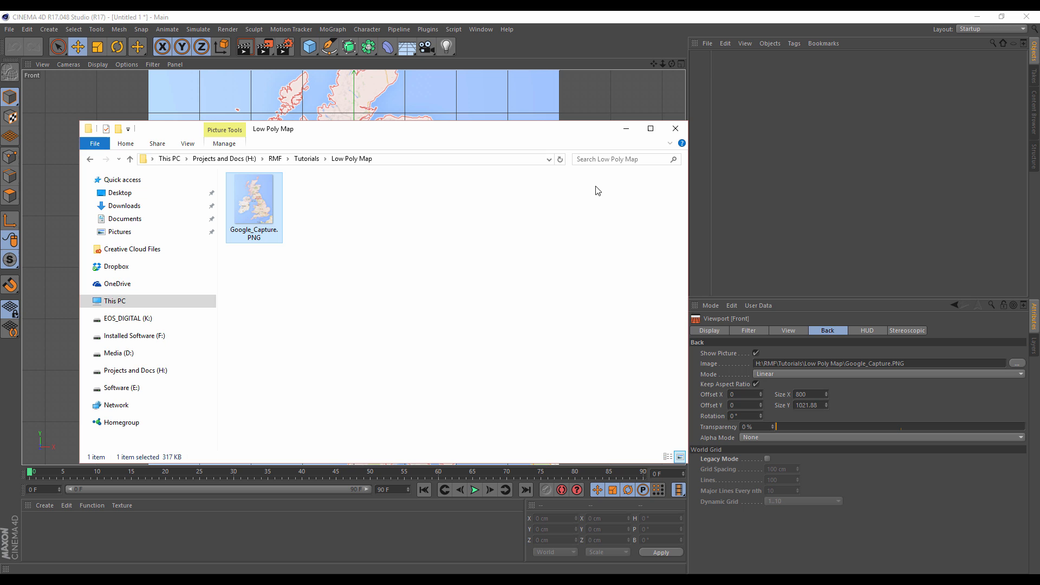
{"action": "left_click", "coordinate": [626, 129]}
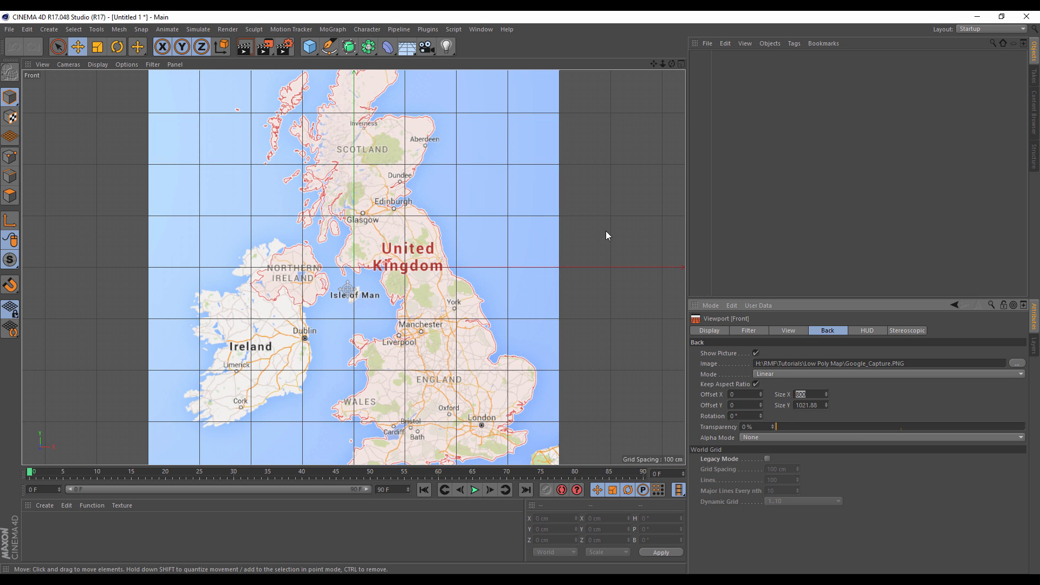
{"action": "left_click", "coordinate": [681, 64]}
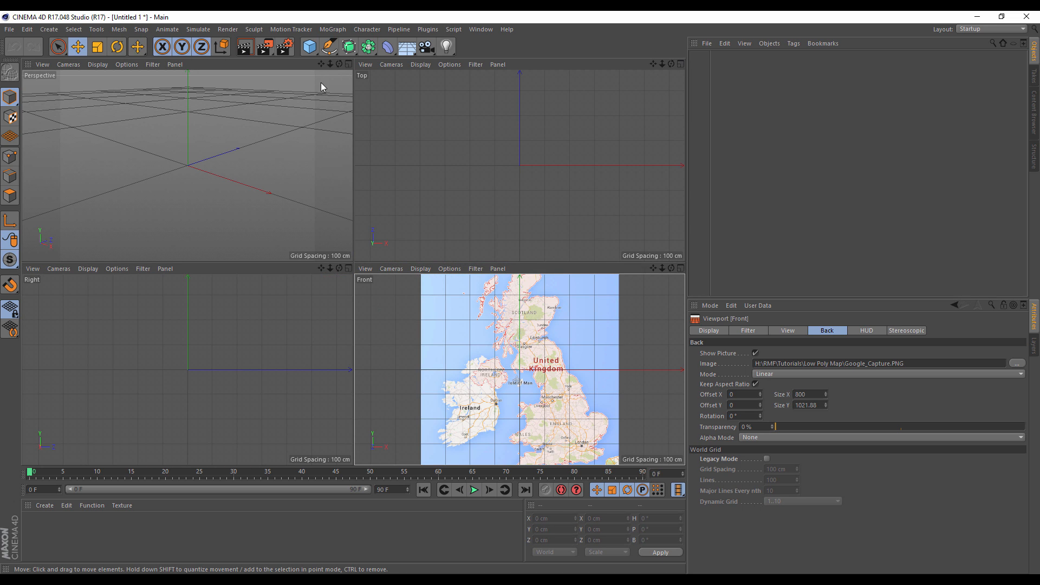
{"action": "left_click", "coordinate": [309, 47]}
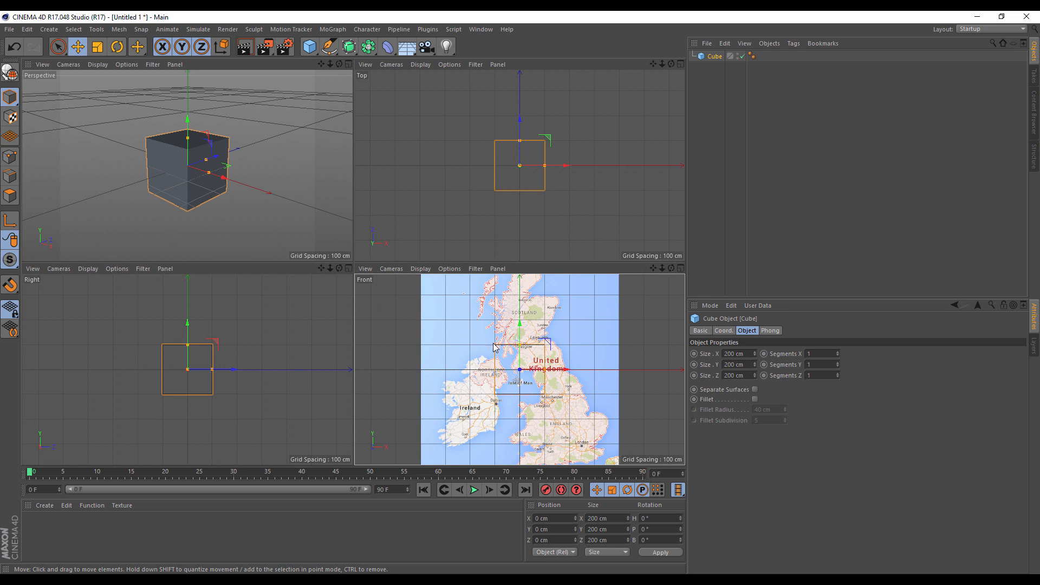
{"action": "left_click_drag", "start_coordinate": [549, 375], "coordinate": [520, 274]}
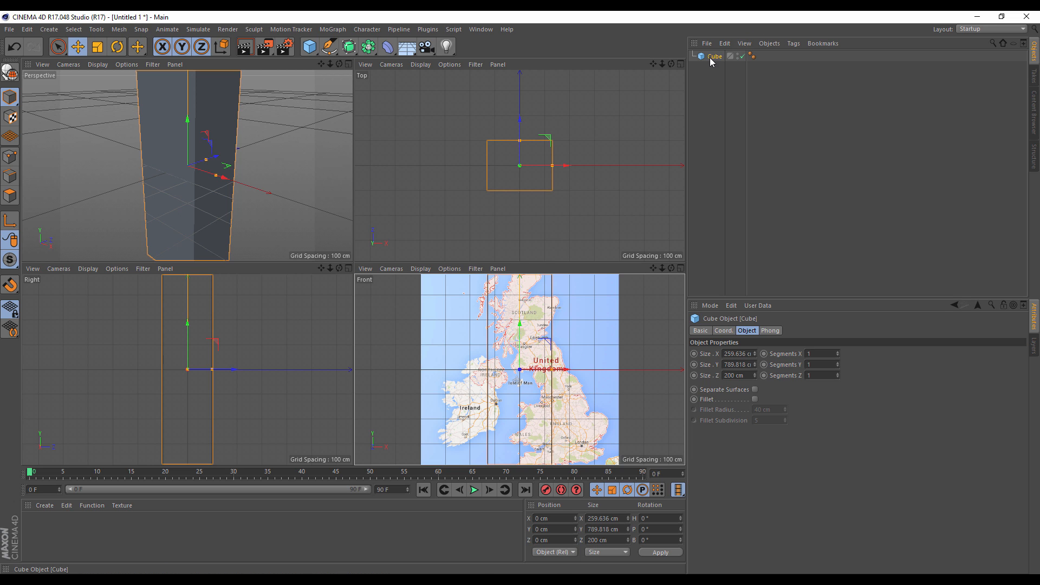
{"action": "key", "text": "Delete"}
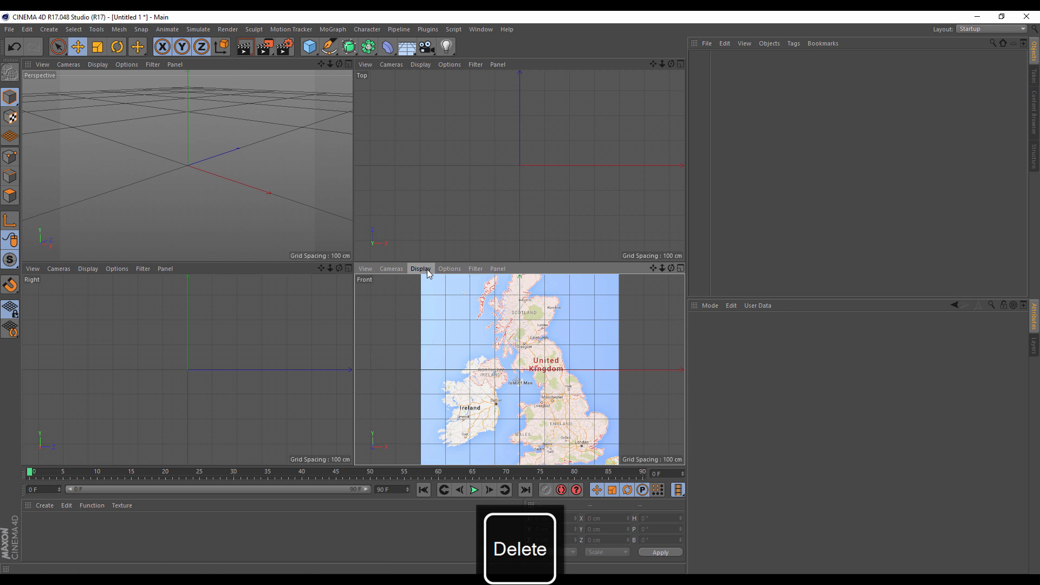
Set the Front view background image's Size X to 1000 with its aspect ratio kept
{"action": "left_click", "coordinate": [450, 269]}
{"action": "left_click", "coordinate": [473, 473]}
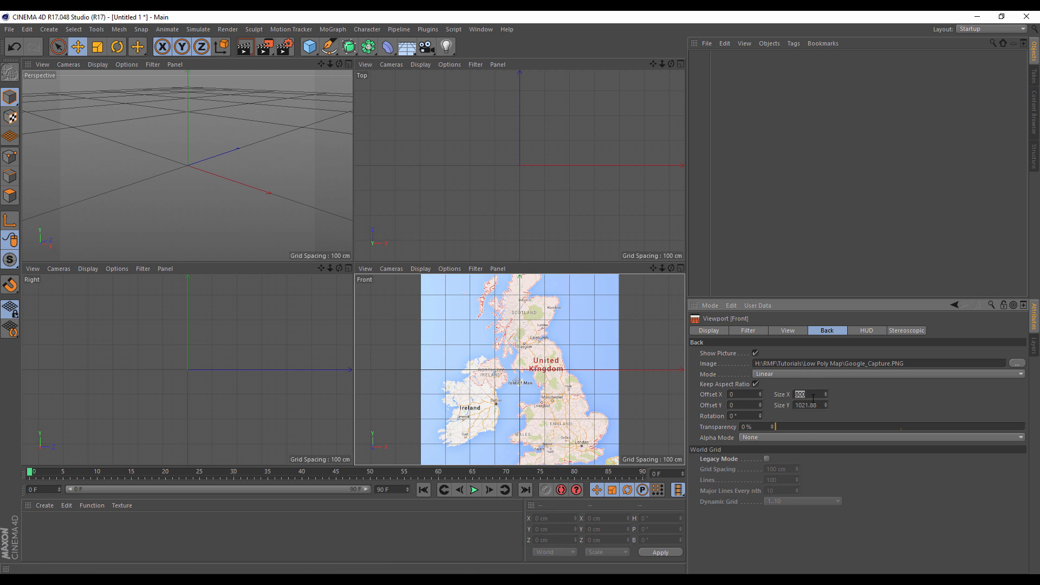
{"action": "key", "text": "Return"}
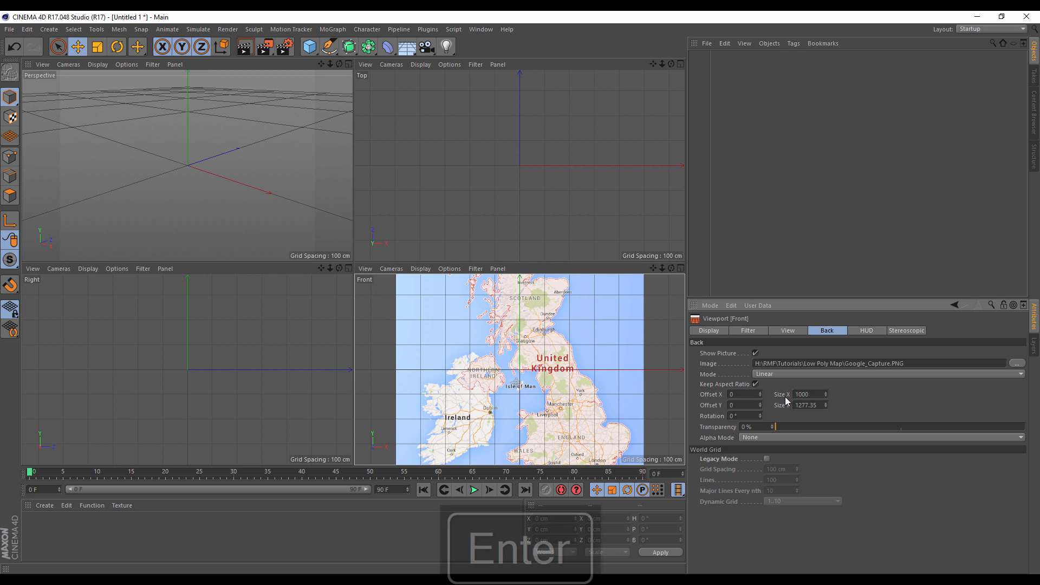
{"action": "left_click", "coordinate": [682, 268]}
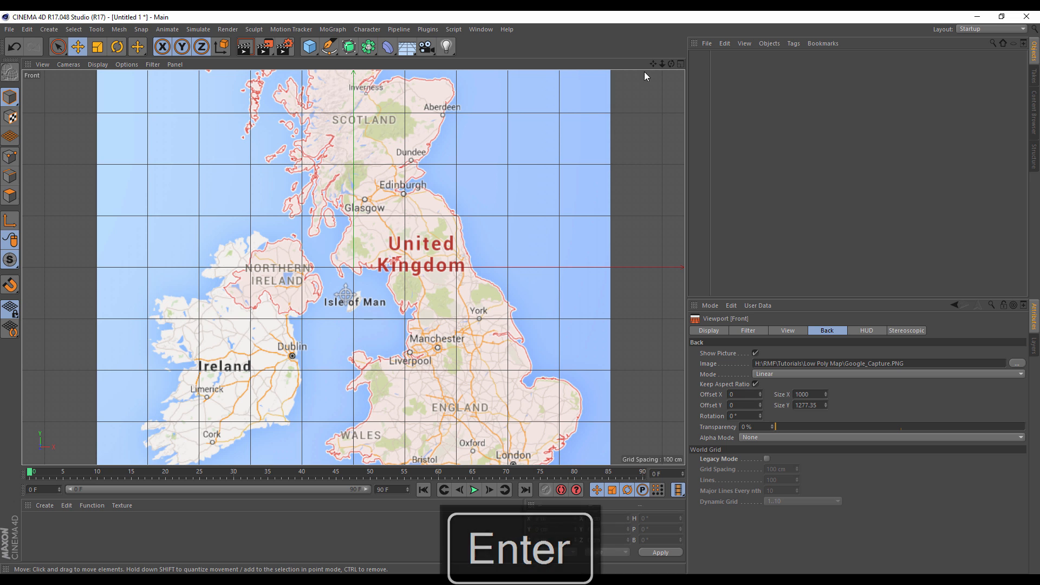
{"action": "left_click_drag", "start_coordinate": [663, 67], "coordinate": [651, 70]}
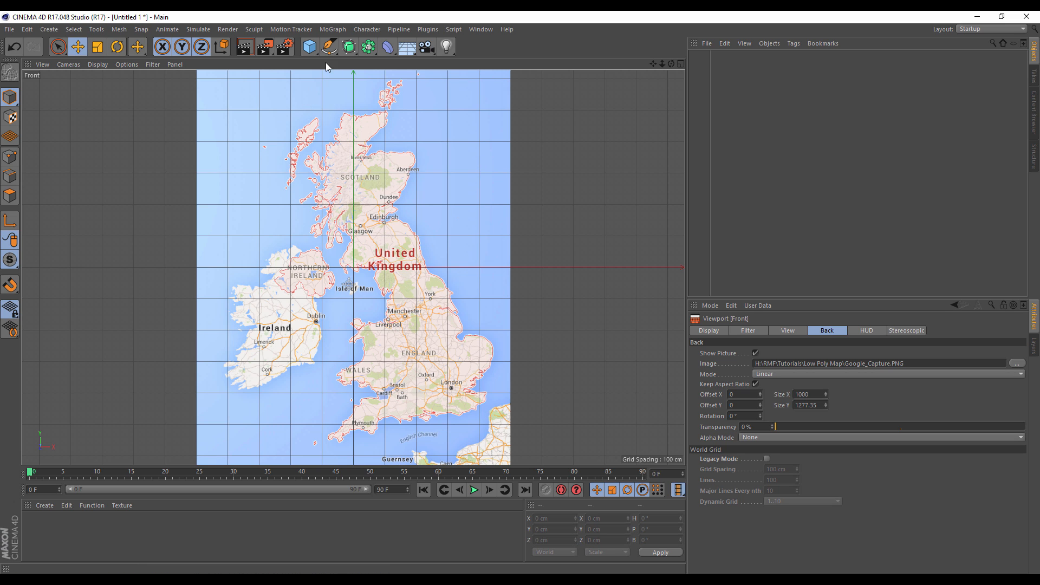
{"action": "left_click", "coordinate": [329, 47]}
{"action": "key", "text": "e"}
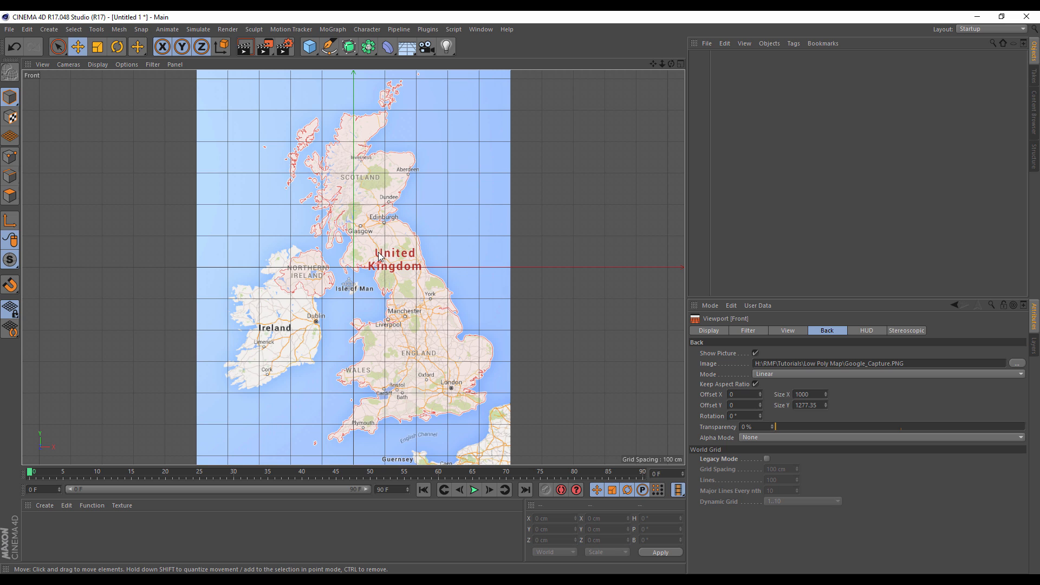
{"action": "key", "text": "shift+c"}
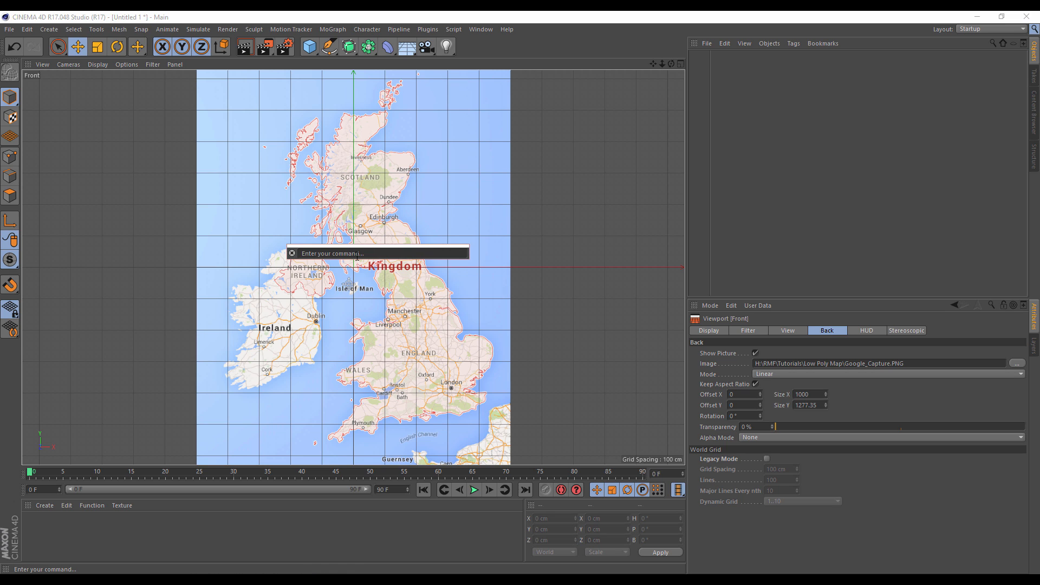
{"action": "type", "text": "pol"}
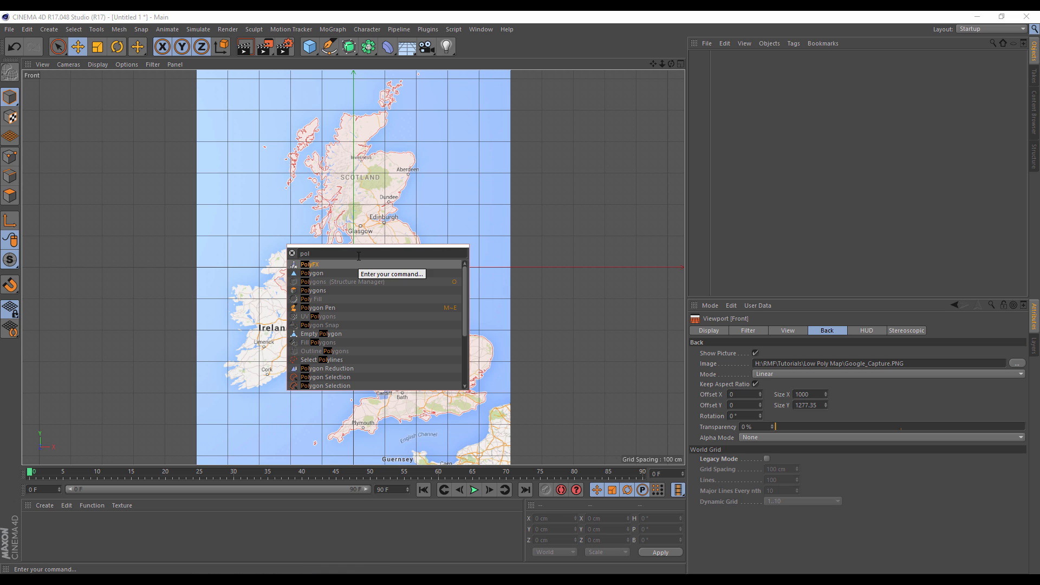
{"action": "type", "text": "y"}
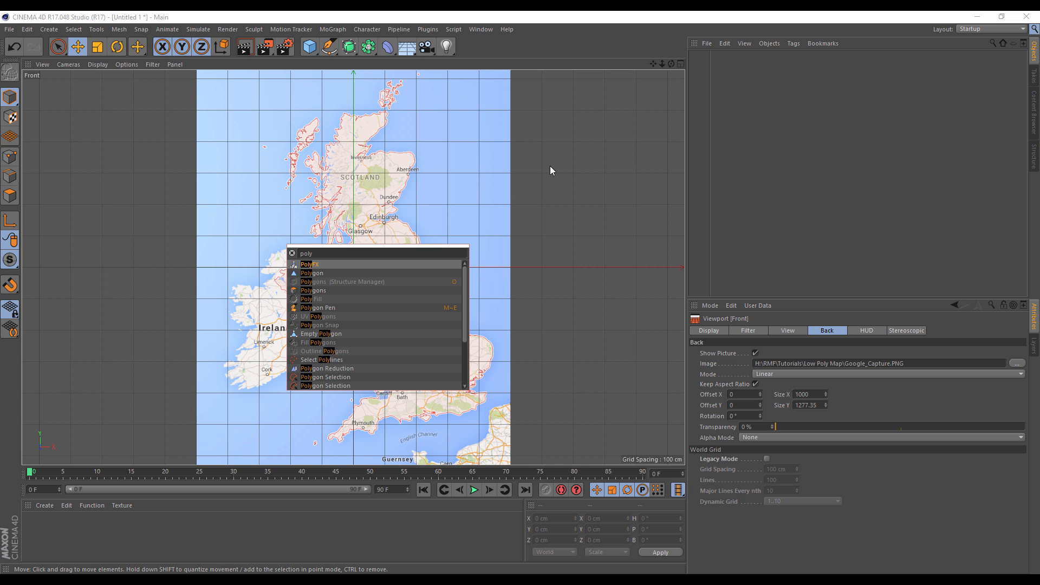
{"action": "left_click", "coordinate": [770, 165]}
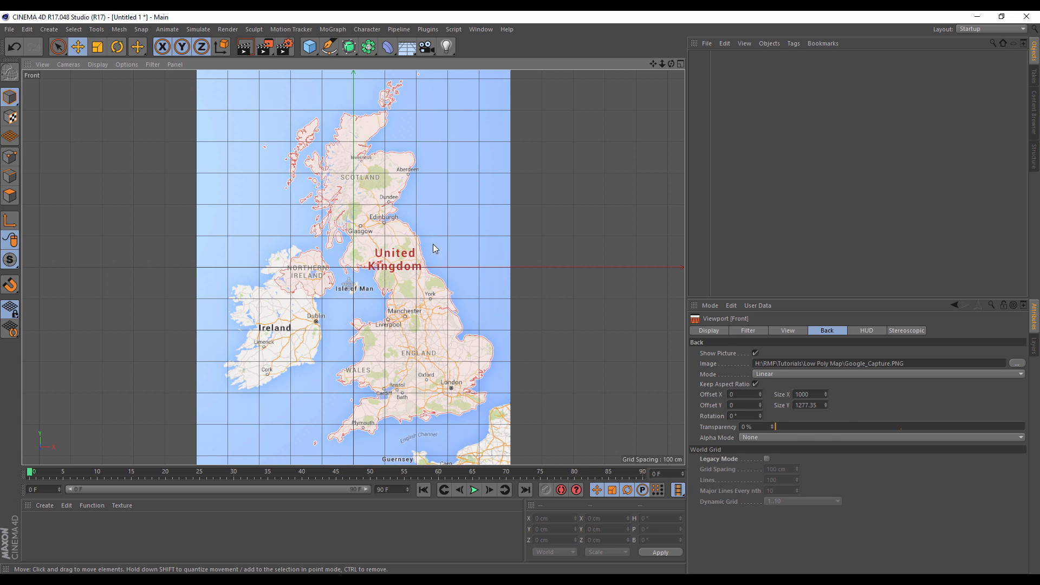
Activate the Polygon Pen for drawing polygons over the background map
{"action": "key", "text": "m"}
{"action": "key", "text": "e"}
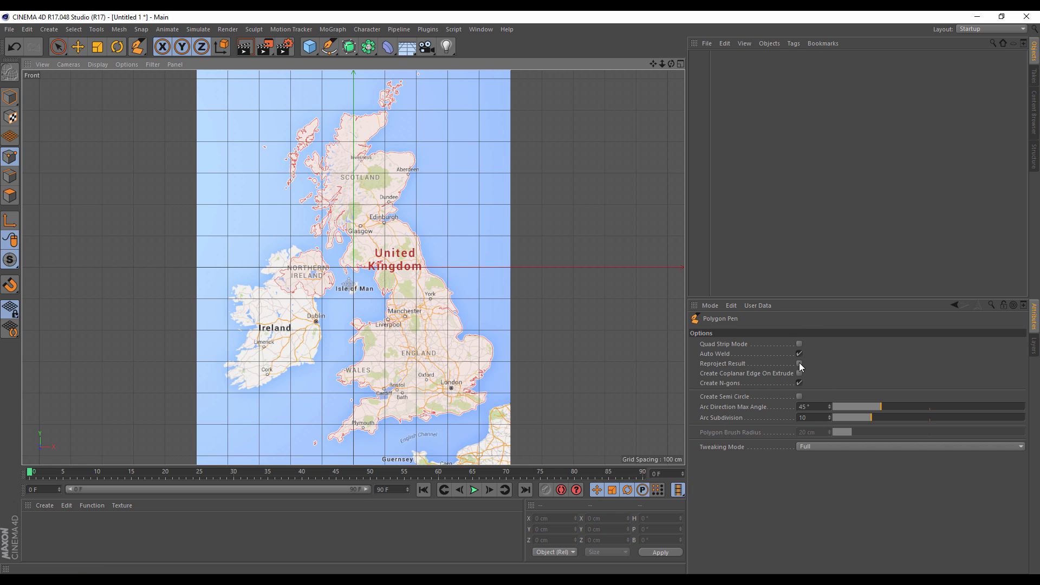
{"action": "scroll", "coordinate": [352, 103], "scroll_direction": "up", "scroll_amount": 6}
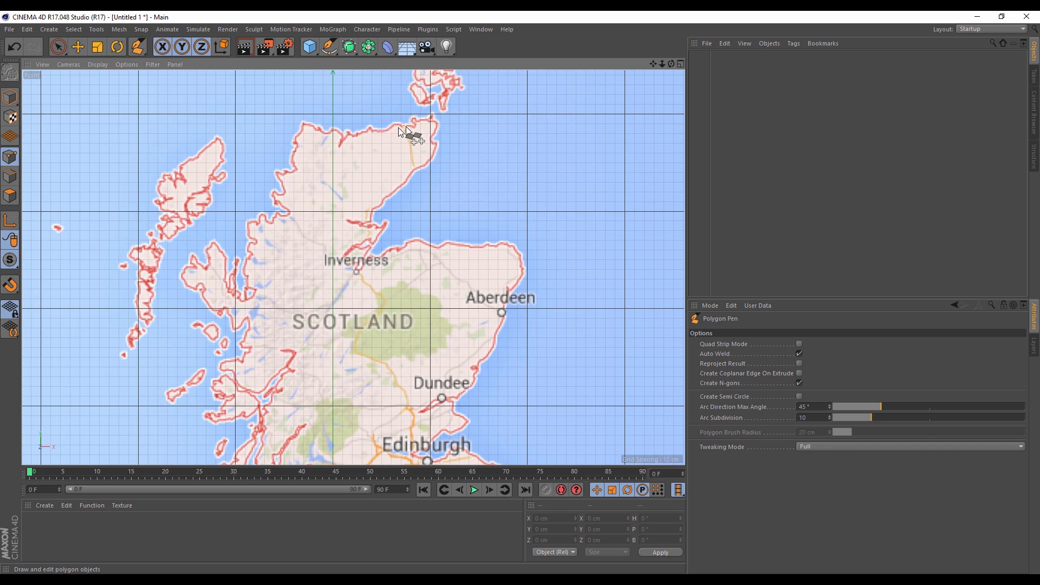
{"action": "scroll", "coordinate": [320, 148], "scroll_direction": "up", "scroll_amount": 3}
{"action": "scroll", "coordinate": [319, 166], "scroll_direction": "up", "scroll_amount": 2}
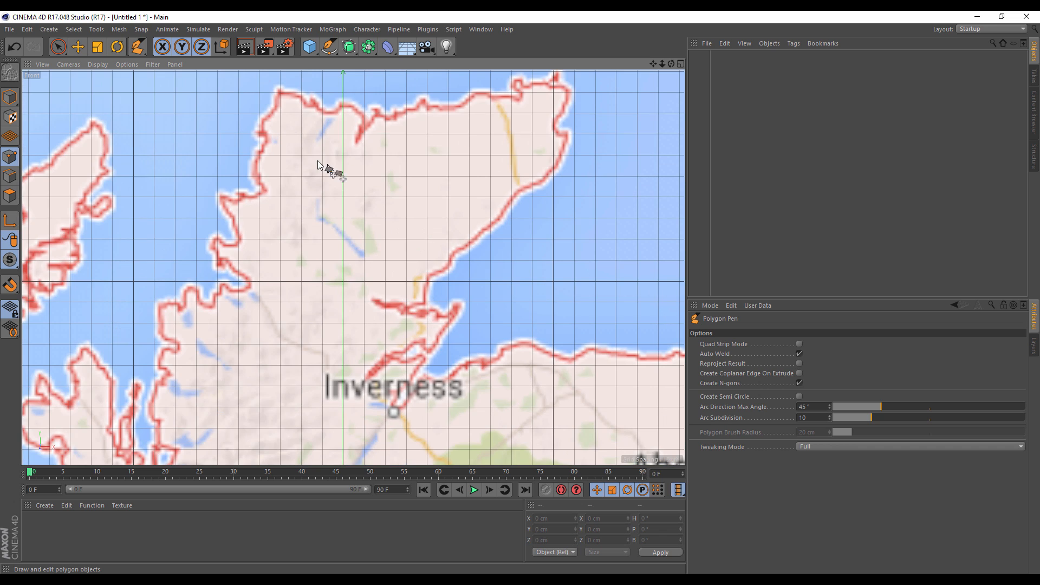
Examine the map's coastline from northern Scotland down to southern England, then return to a close-up of Scotland's north coast
{"action": "middle_click_drag", "start_coordinate": [350, 176], "coordinate": [361, 341], "text": "alt"}
{"action": "middle_click_drag", "start_coordinate": [533, 326], "coordinate": [359, 221], "text": "alt"}
{"action": "scroll", "coordinate": [277, 213], "scroll_direction": "down", "scroll_amount": 3}
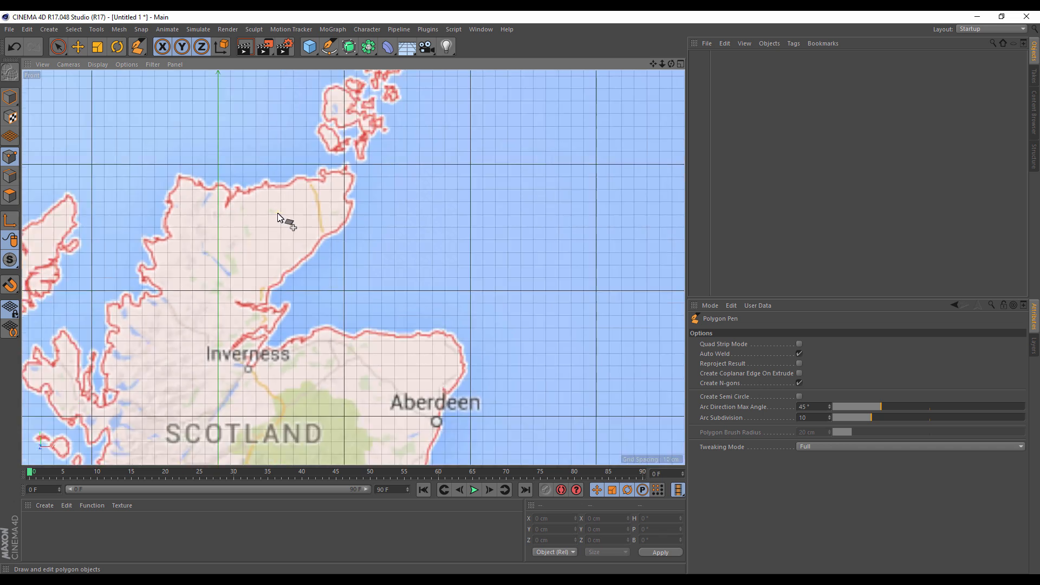
{"action": "scroll", "coordinate": [277, 214], "scroll_direction": "down", "scroll_amount": 5}
{"action": "middle_click_drag", "start_coordinate": [293, 235], "coordinate": [478, 184], "text": "alt"}
{"action": "middle_click_drag", "start_coordinate": [452, 302], "coordinate": [349, 195], "text": "alt"}
{"action": "middle_click_drag", "start_coordinate": [406, 299], "coordinate": [278, 200], "text": "alt"}
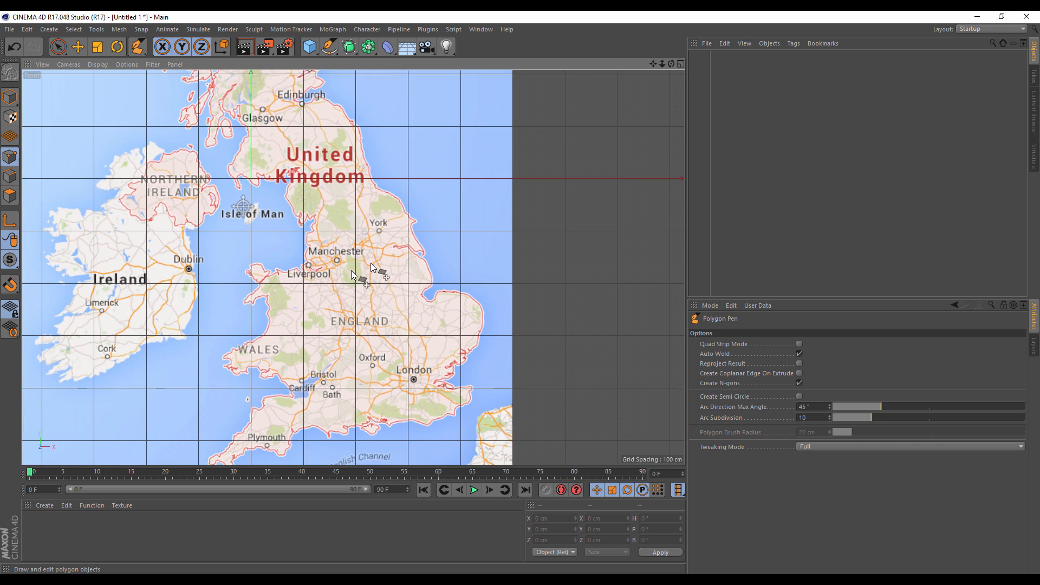
{"action": "mouse_move", "coordinate": [330, 305]}
{"action": "middle_mouse_down", "text": "alt"}
{"action": "mouse_move", "coordinate": [397, 237]}
{"action": "mouse_move", "coordinate": [335, 295]}
{"action": "middle_mouse_up", "text": "alt"}
{"action": "middle_click_drag", "start_coordinate": [407, 161], "coordinate": [430, 278], "text": "alt"}
{"action": "middle_click_drag", "start_coordinate": [333, 211], "coordinate": [371, 238], "text": "alt"}
{"action": "left_click", "coordinate": [365, 271]}
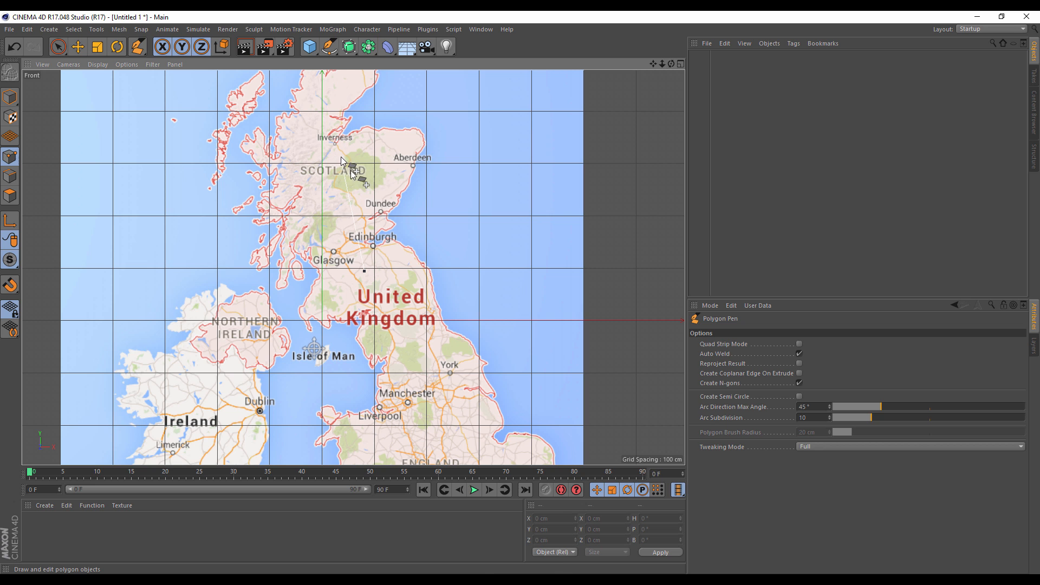
{"action": "key", "text": "Escape"}
{"action": "middle_click_drag", "start_coordinate": [342, 163], "coordinate": [361, 280], "text": "alt"}
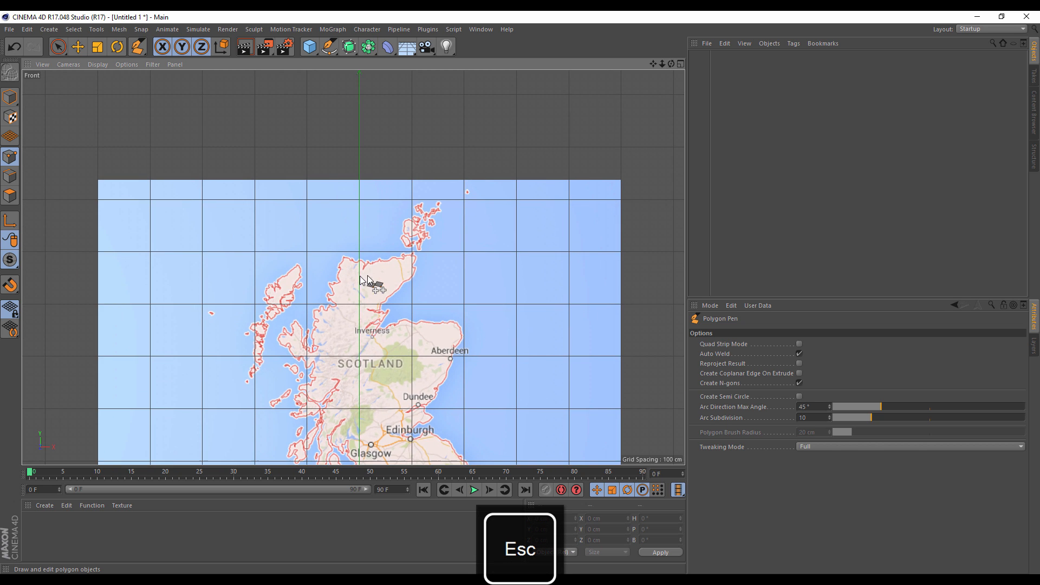
{"action": "scroll", "coordinate": [368, 280], "scroll_direction": "up", "scroll_amount": 5}
{"action": "scroll", "coordinate": [394, 260], "scroll_direction": "down", "scroll_amount": 3}
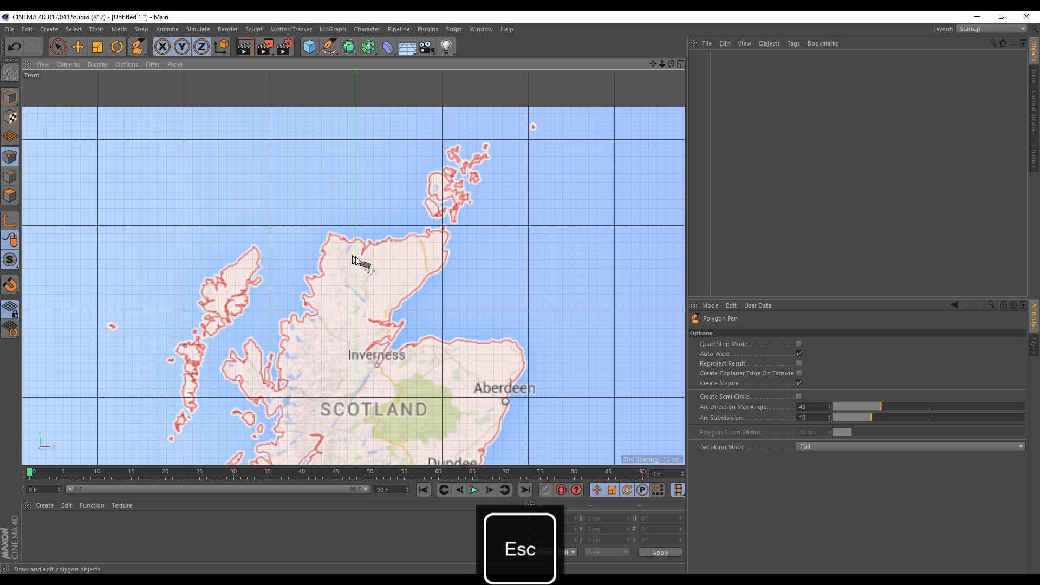
{"action": "scroll", "coordinate": [379, 265], "scroll_direction": "up", "scroll_amount": 3}
{"action": "scroll", "coordinate": [352, 271], "scroll_direction": "down", "scroll_amount": 2}
{"action": "scroll", "coordinate": [477, 249], "scroll_direction": "up", "scroll_amount": 2}
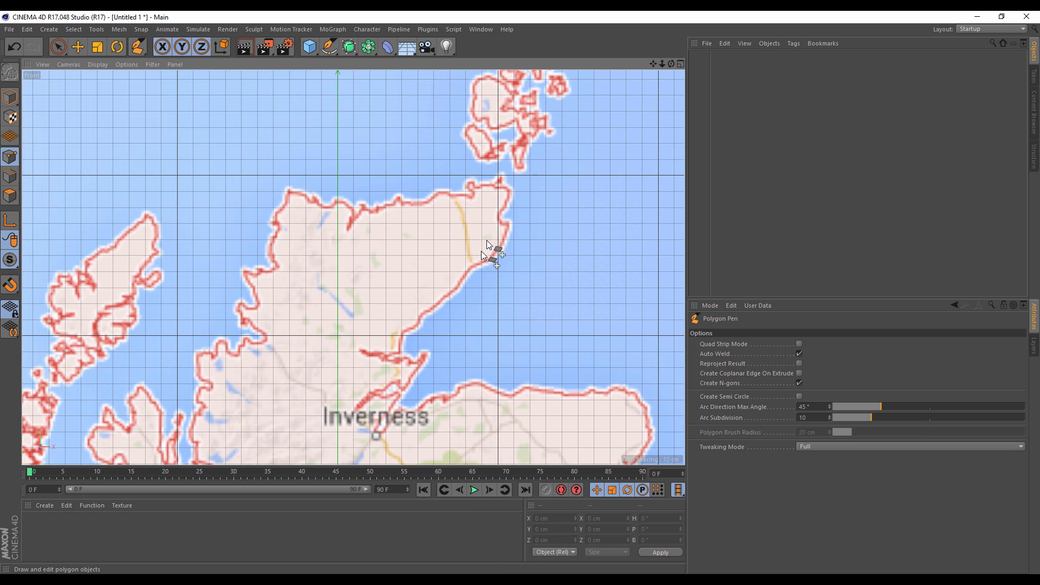
Start the land outline at Scotland's northeast tip and trace the north coast westward to the northwest corner, including the narrow inlet
{"action": "left_click", "coordinate": [508, 190]}
{"action": "left_click", "coordinate": [471, 182]}
{"action": "left_click", "coordinate": [471, 198]}
{"action": "left_click", "coordinate": [445, 191]}
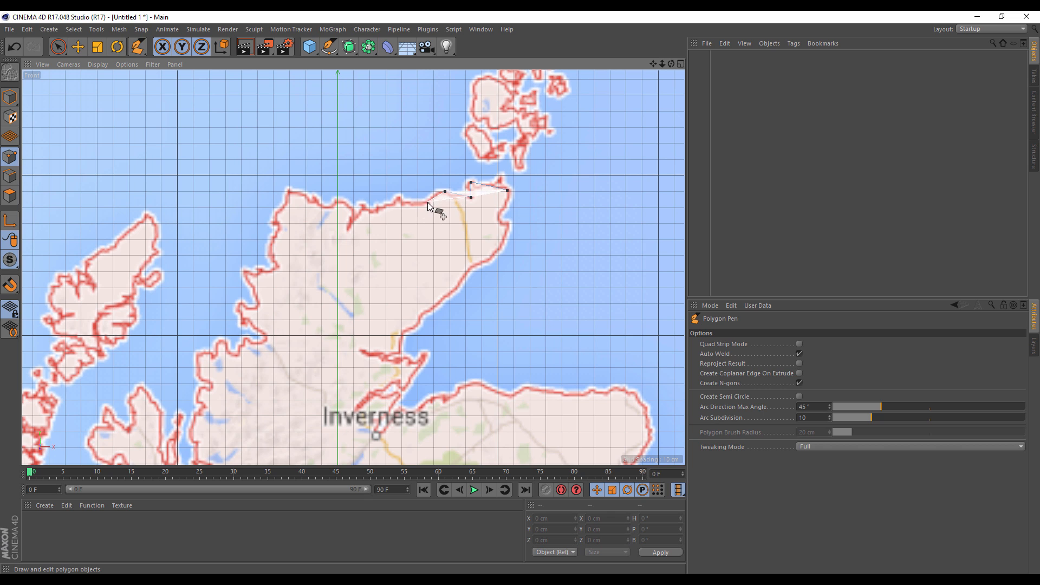
{"action": "left_click", "coordinate": [425, 202]}
{"action": "left_click", "coordinate": [390, 205]}
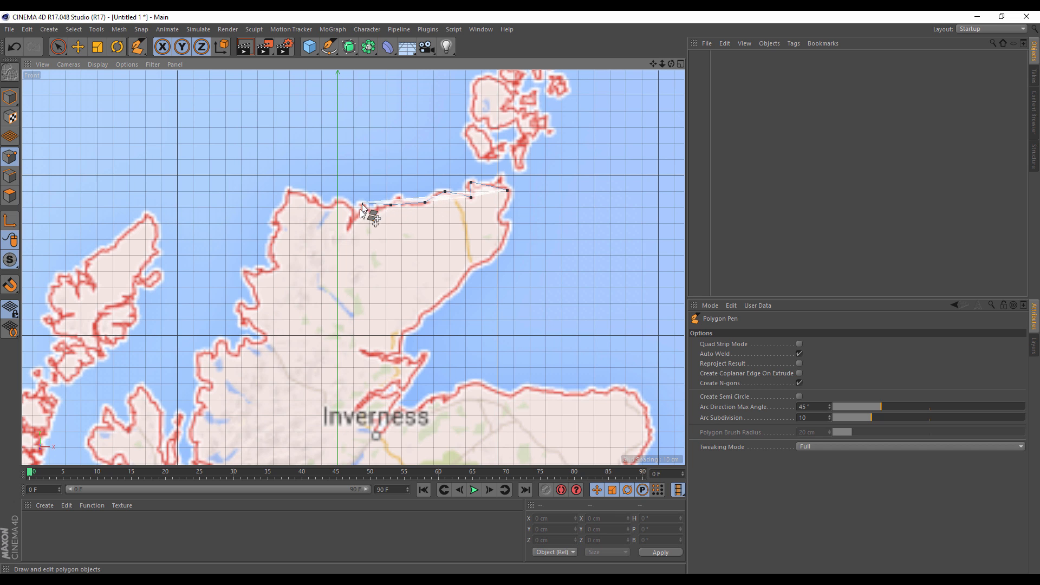
{"action": "left_click", "coordinate": [361, 203]}
{"action": "left_click", "coordinate": [350, 228]}
{"action": "left_click", "coordinate": [348, 204]}
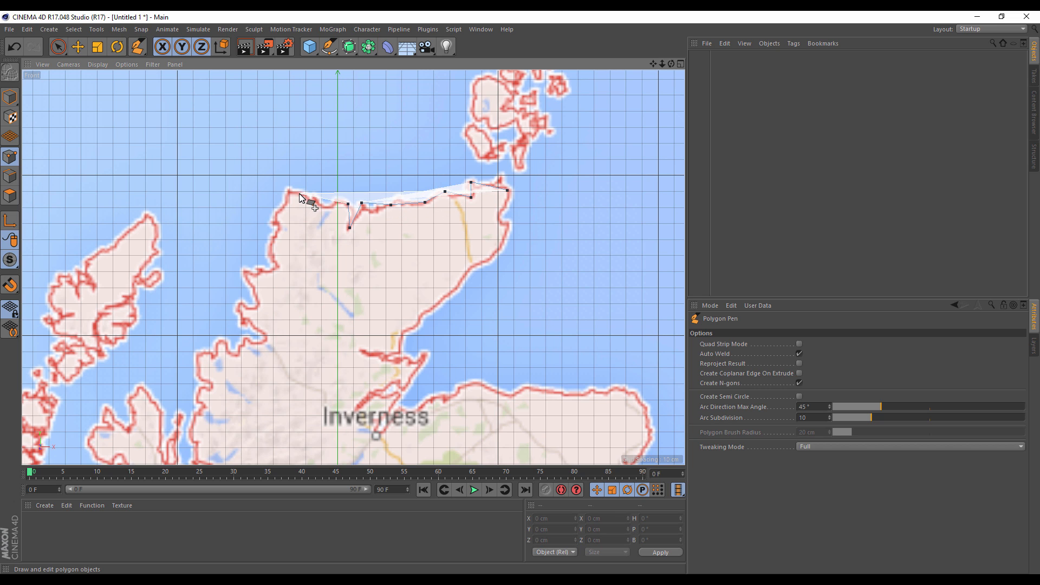
{"action": "left_click", "coordinate": [299, 193]}
{"action": "left_click", "coordinate": [287, 190]}
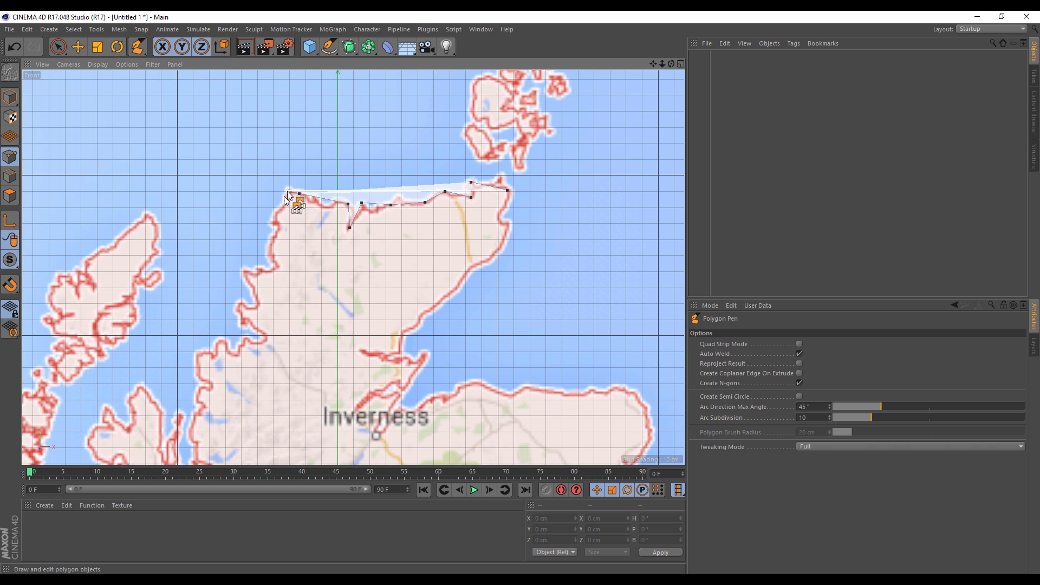
Continue the outline down Scotland's northwest coast, following its headlands and bays to the deep inlet northwest of Inverness
{"action": "left_click", "coordinate": [273, 224]}
{"action": "left_click", "coordinate": [279, 228]}
{"action": "left_click", "coordinate": [265, 251]}
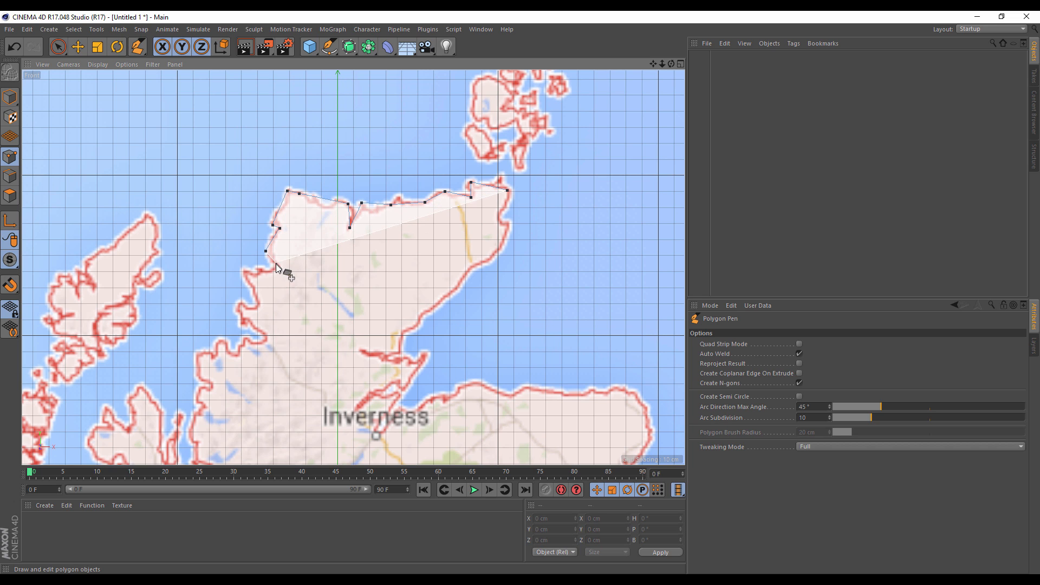
{"action": "left_click", "coordinate": [278, 269]}
{"action": "left_click", "coordinate": [259, 269]}
{"action": "left_click", "coordinate": [245, 269]}
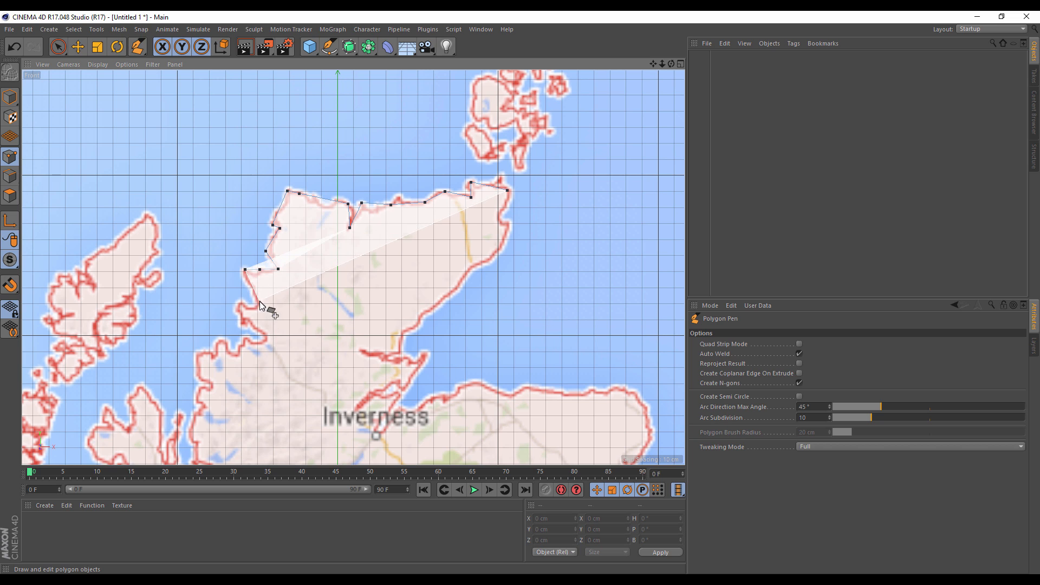
{"action": "left_click", "coordinate": [257, 309]}
{"action": "left_click", "coordinate": [240, 304]}
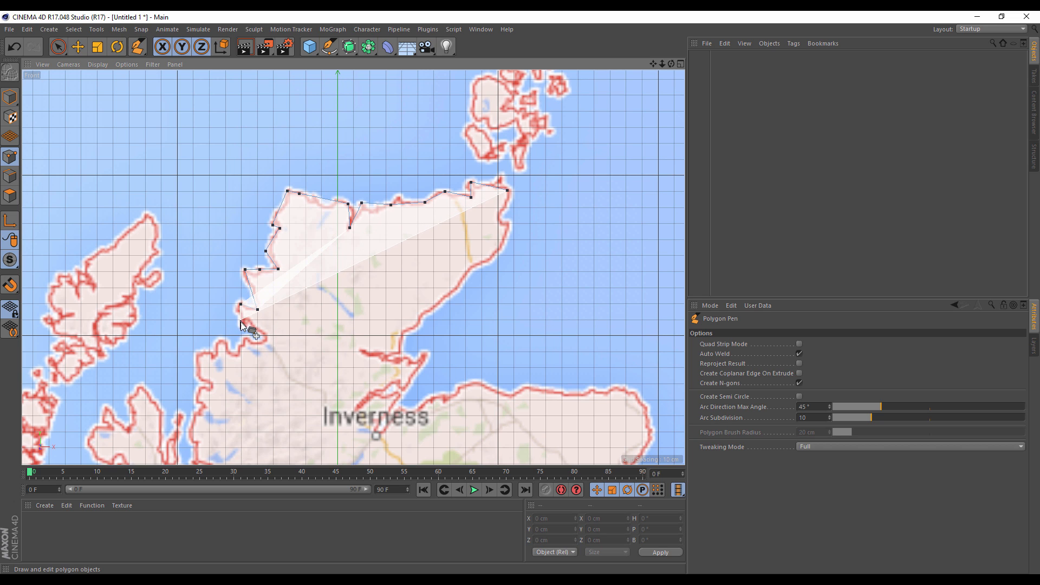
{"action": "left_click", "coordinate": [242, 324]}
{"action": "left_click", "coordinate": [266, 339]}
Extend the outline around the west-coast peninsula west of Inverness and down the mainland shore facing Skye
{"action": "left_click", "coordinate": [242, 342]}
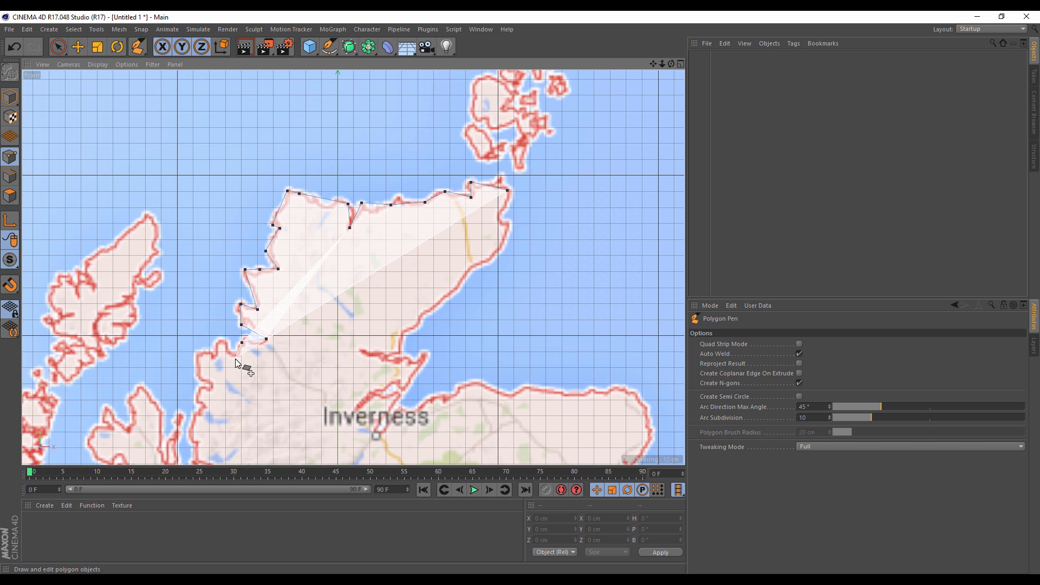
{"action": "left_click", "coordinate": [235, 358]}
{"action": "left_click", "coordinate": [224, 343]}
{"action": "left_click", "coordinate": [196, 355]}
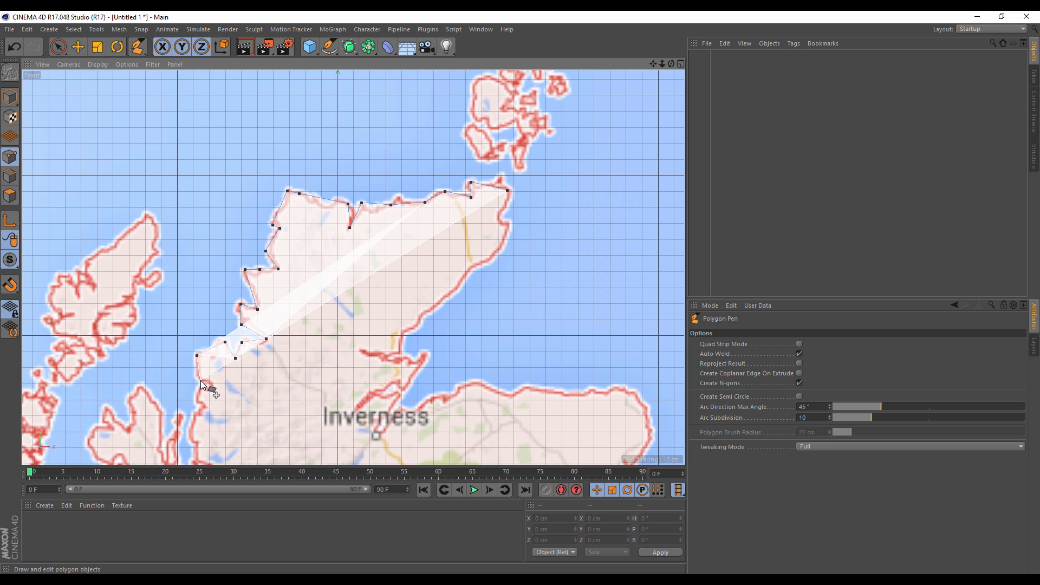
{"action": "left_click", "coordinate": [200, 382]}
{"action": "left_click", "coordinate": [215, 390]}
{"action": "left_click", "coordinate": [197, 399]}
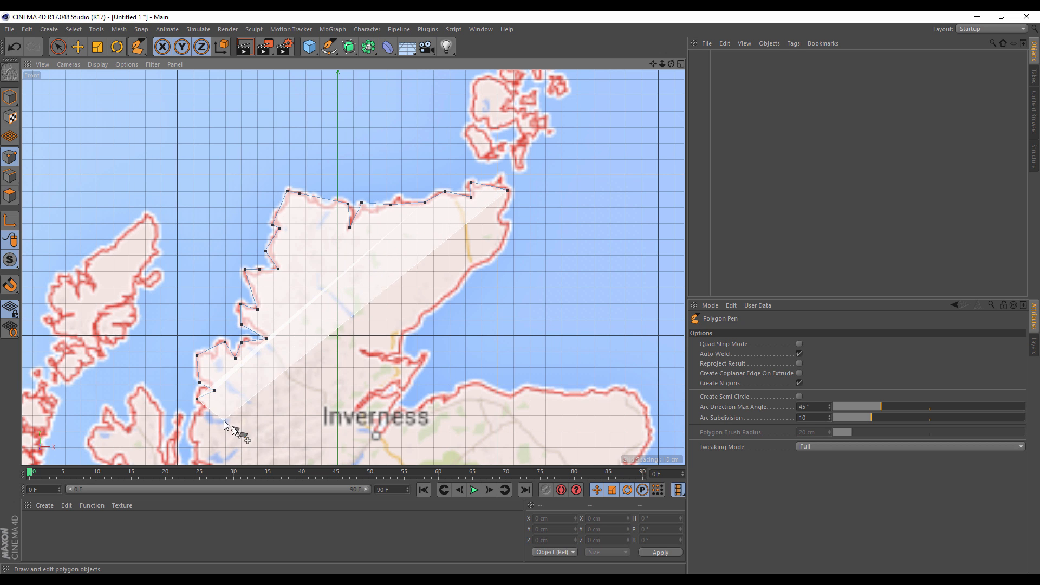
{"action": "middle_click_drag", "start_coordinate": [232, 428], "coordinate": [387, 261], "text": "alt"}
{"action": "left_click", "coordinate": [346, 274]}
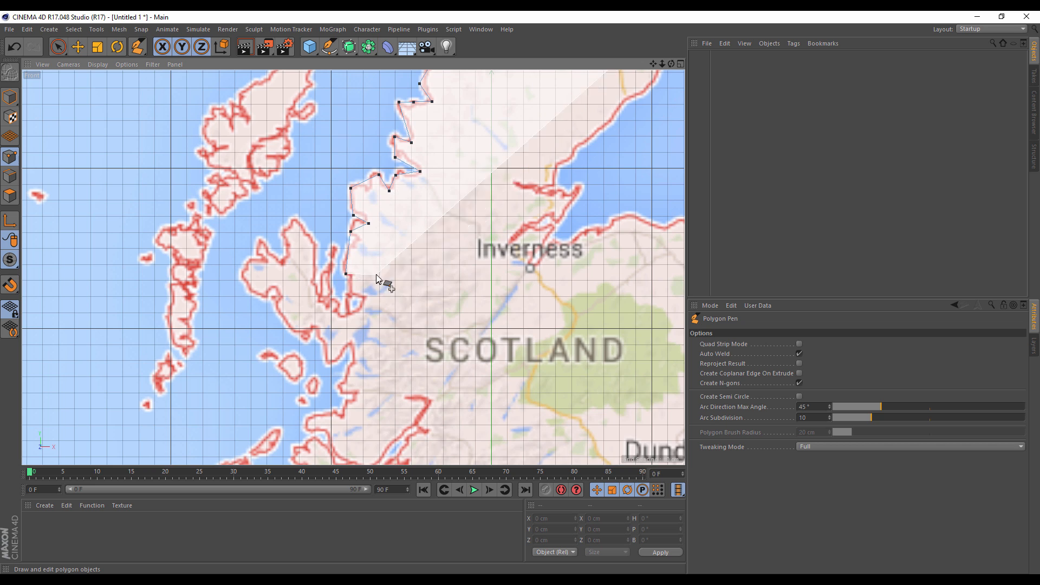
Take the outline around the Isle of Skye, including the island as part of the mainland shape
{"action": "scroll", "coordinate": [377, 280], "scroll_direction": "down", "scroll_amount": 5}
{"action": "scroll", "coordinate": [372, 293], "scroll_direction": "up", "scroll_amount": 3}
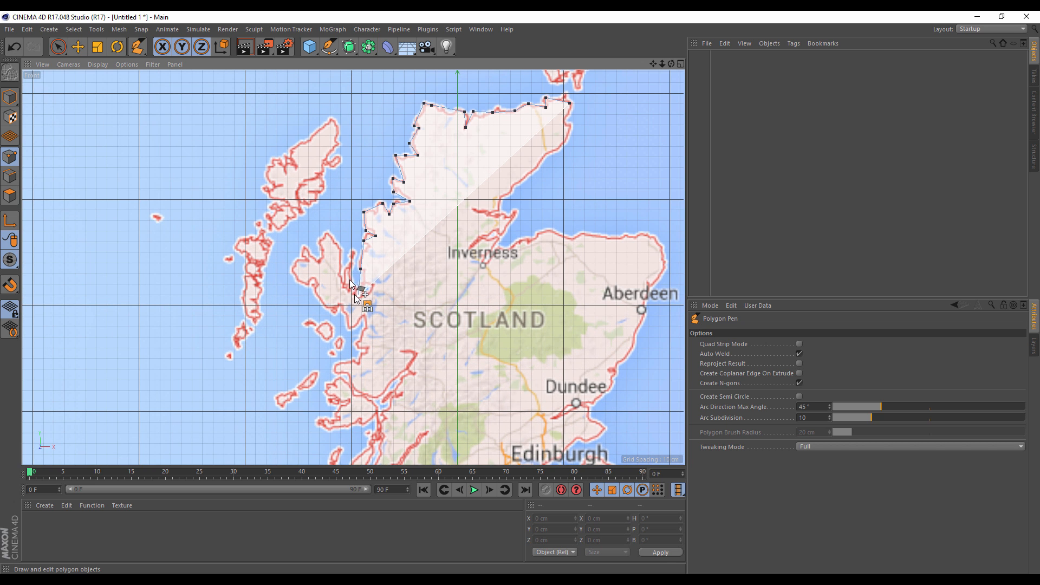
{"action": "left_click", "coordinate": [358, 296]}
{"action": "left_click", "coordinate": [339, 275]}
{"action": "left_click", "coordinate": [340, 250]}
{"action": "left_click", "coordinate": [330, 232]}
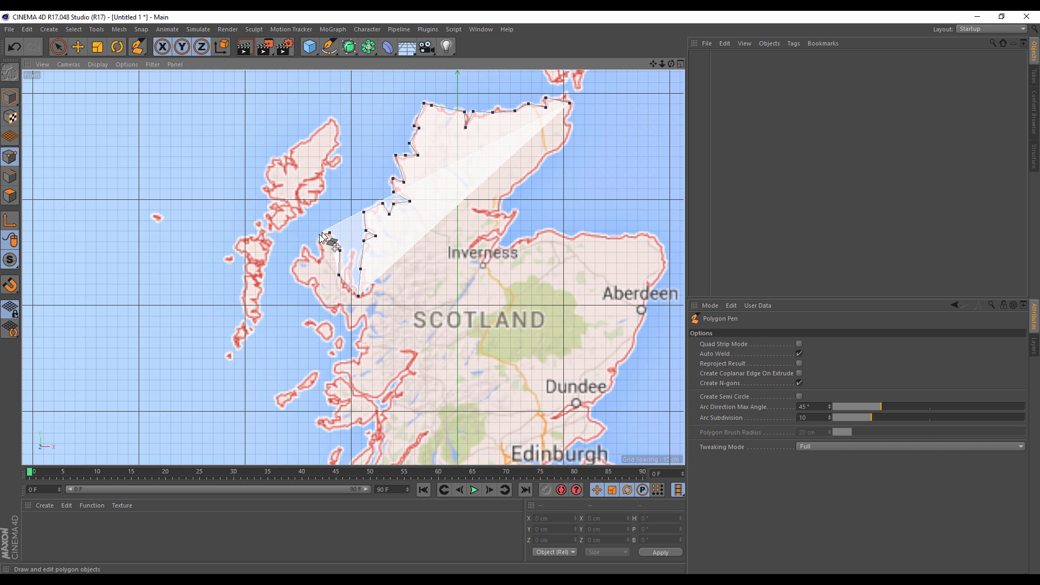
{"action": "left_click", "coordinate": [317, 246]}
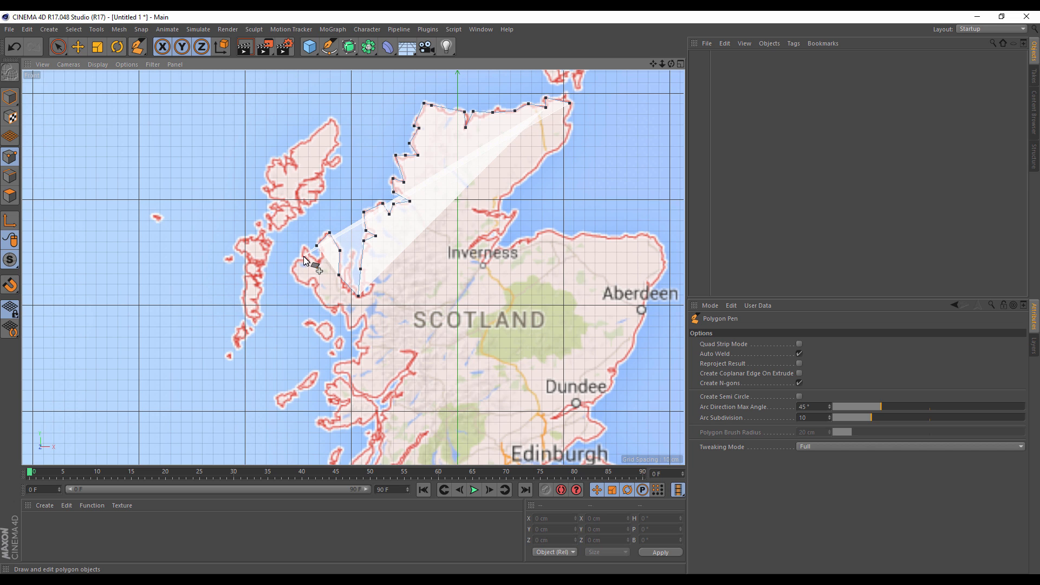
{"action": "left_click", "coordinate": [302, 259]}
{"action": "left_click", "coordinate": [302, 284]}
{"action": "left_click", "coordinate": [325, 301]}
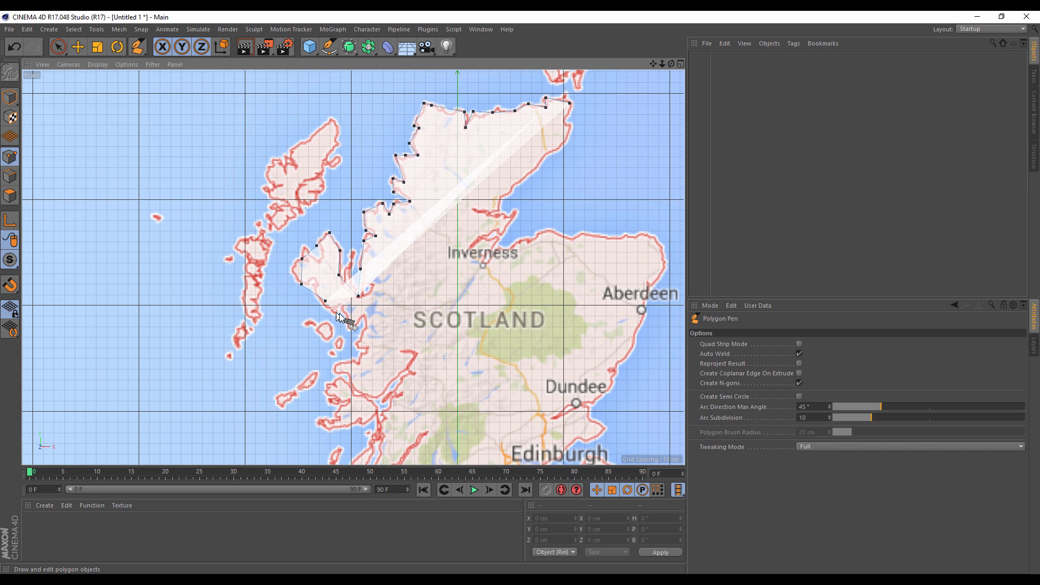
{"action": "left_click", "coordinate": [343, 305]}
{"action": "left_click", "coordinate": [349, 328]}
Trace the mainland coast south of Skye down to the headland just north of the Isle of Mull
{"action": "left_click", "coordinate": [366, 320]}
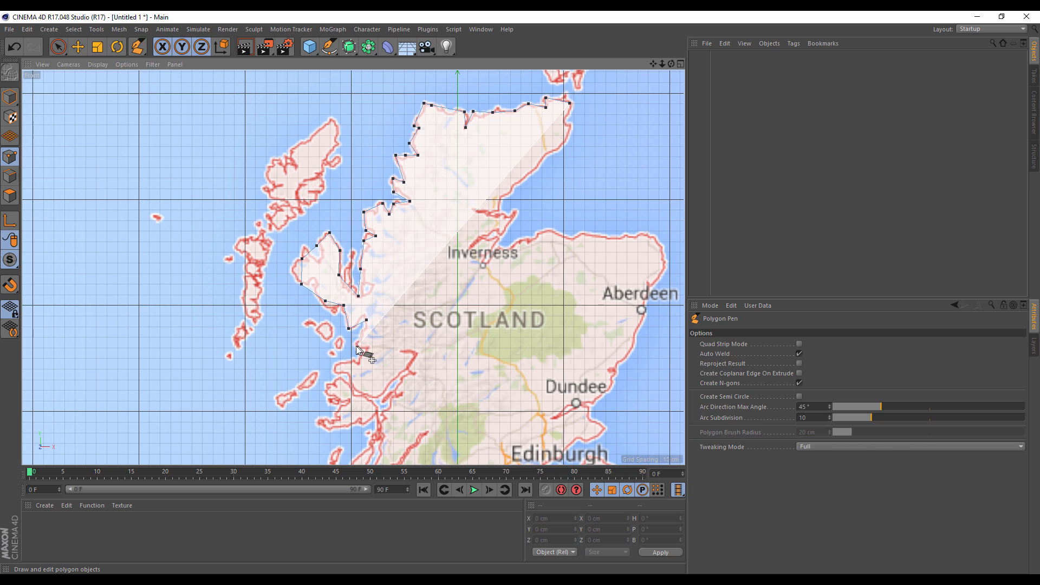
{"action": "left_click", "coordinate": [355, 345]}
{"action": "left_click", "coordinate": [365, 353]}
{"action": "left_click", "coordinate": [332, 365]}
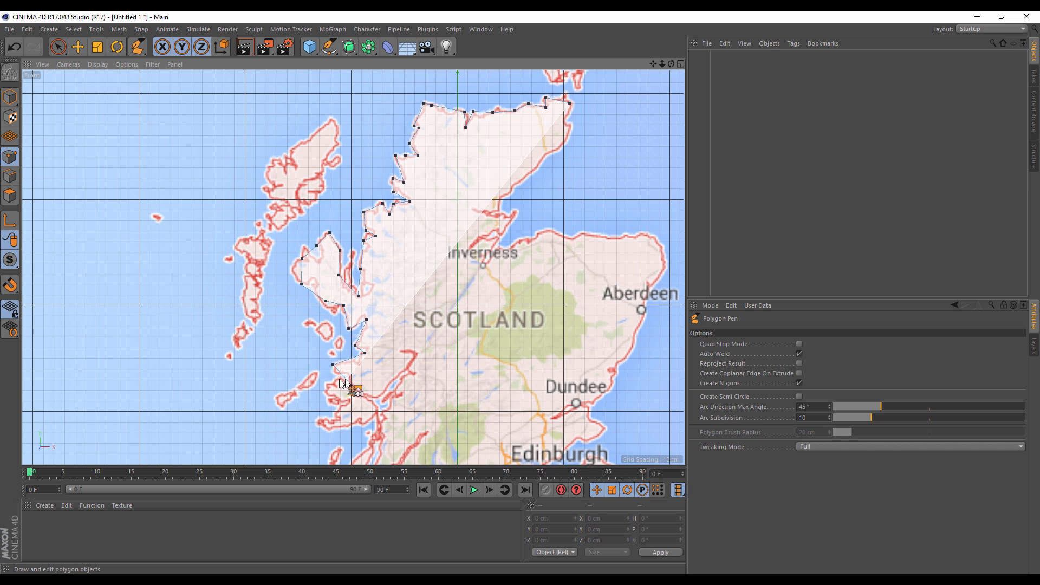
Trace the outline around the west and south coasts of the Isle of Mull, merging it with the mainland
{"action": "left_click", "coordinate": [346, 378]}
{"action": "left_click", "coordinate": [329, 394]}
{"action": "left_click", "coordinate": [344, 406]}
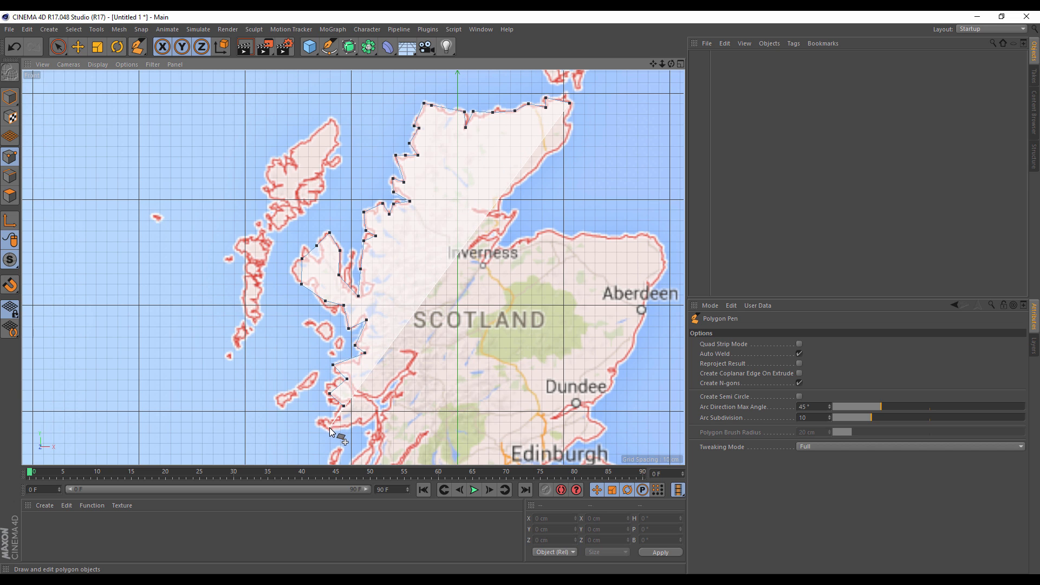
{"action": "left_click", "coordinate": [329, 427]}
{"action": "left_click", "coordinate": [360, 422]}
{"action": "left_click", "coordinate": [377, 415]}
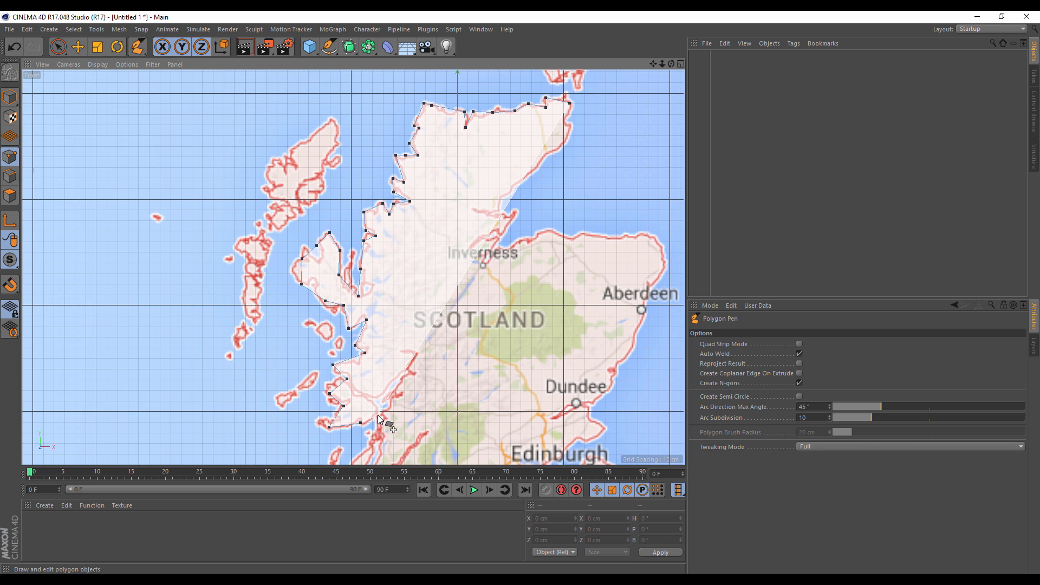
Cut the narrow sea inlet east of Mull into the outline and continue down its mainland side
{"action": "left_click", "coordinate": [393, 381]}
{"action": "left_click", "coordinate": [396, 392]}
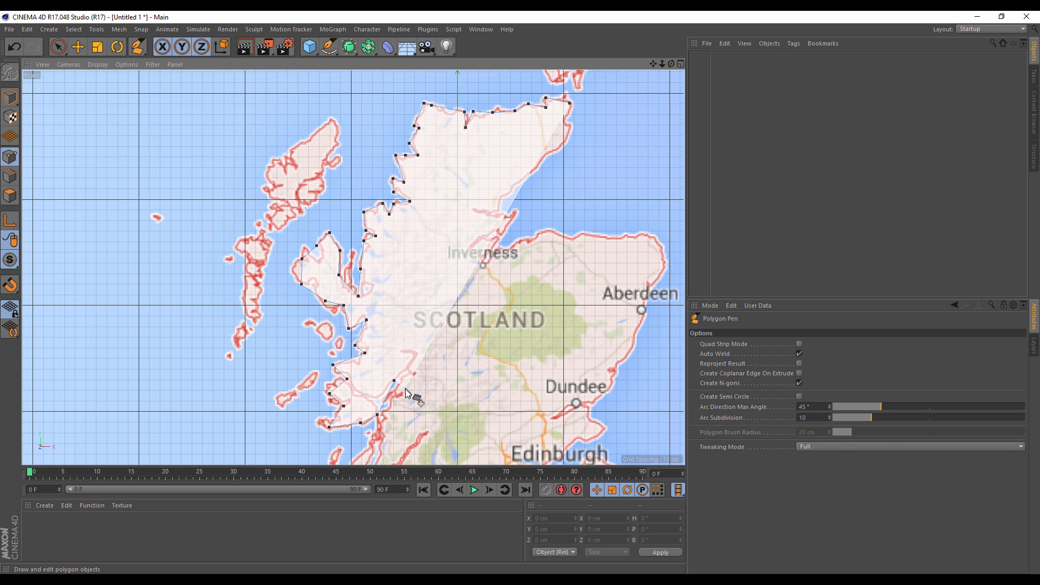
{"action": "left_click", "coordinate": [374, 440]}
Trace the outline around the islands of Jura and Islay west of the Kintyre peninsula and back toward the mainland
{"action": "middle_click_drag", "start_coordinate": [445, 407], "coordinate": [504, 248], "text": "alt"}
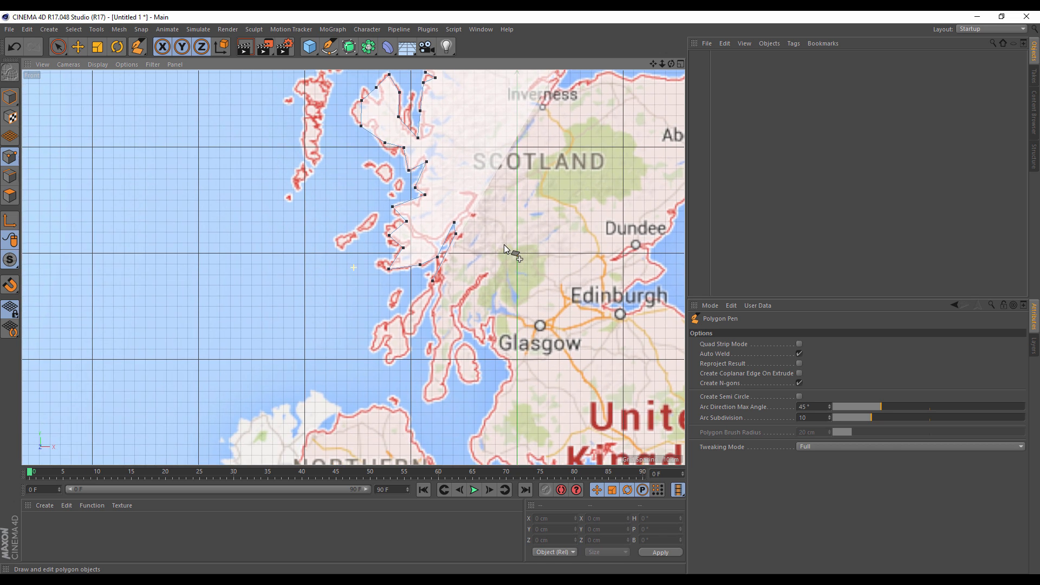
{"action": "left_click", "coordinate": [405, 322]}
{"action": "left_click", "coordinate": [376, 327]}
{"action": "left_click", "coordinate": [376, 349]}
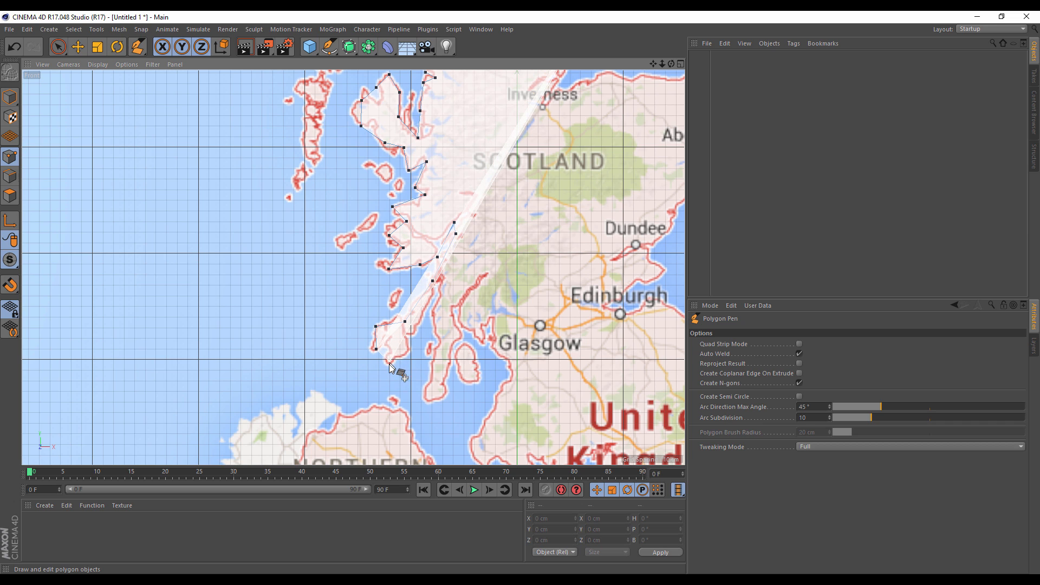
{"action": "left_click", "coordinate": [391, 364]}
{"action": "left_click", "coordinate": [408, 334]}
{"action": "left_click", "coordinate": [430, 304]}
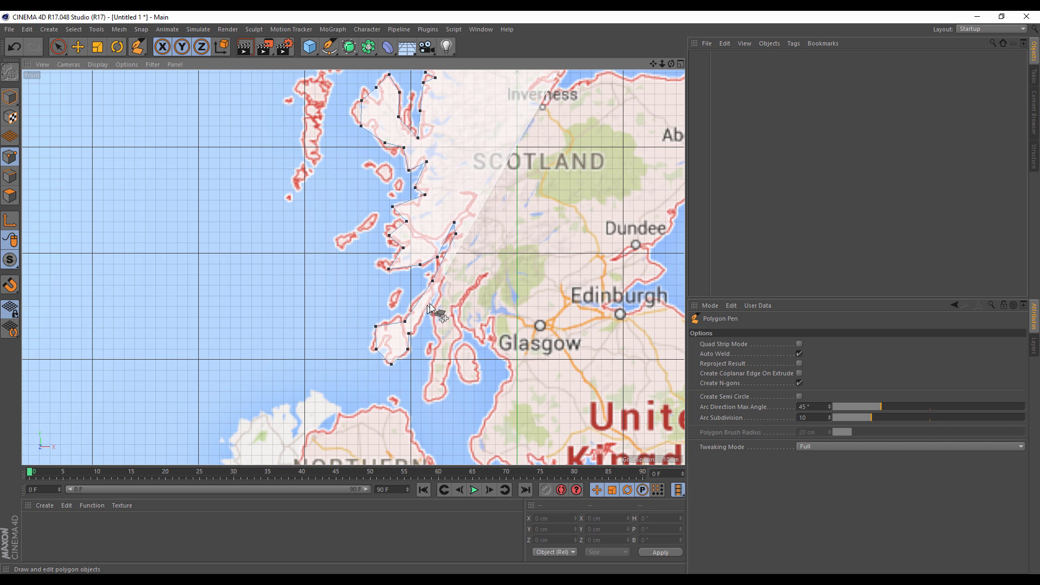
Trace down and around the Kintyre peninsula, then across the firth north of Arran toward the mainland coast southwest of Glasgow
{"action": "left_click", "coordinate": [440, 296]}
{"action": "left_click", "coordinate": [435, 331]}
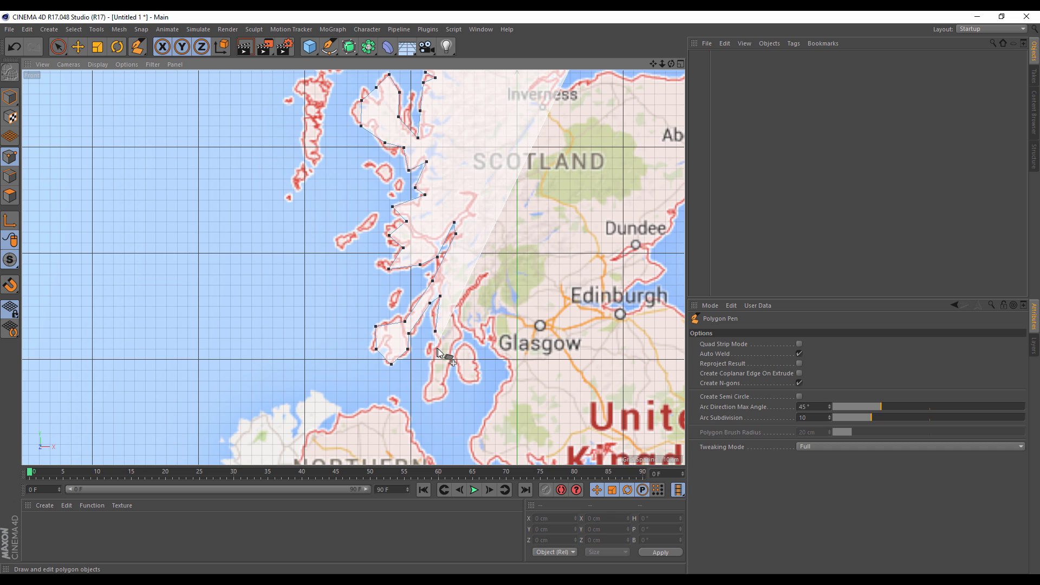
{"action": "left_click", "coordinate": [436, 351]}
{"action": "left_click", "coordinate": [428, 384]}
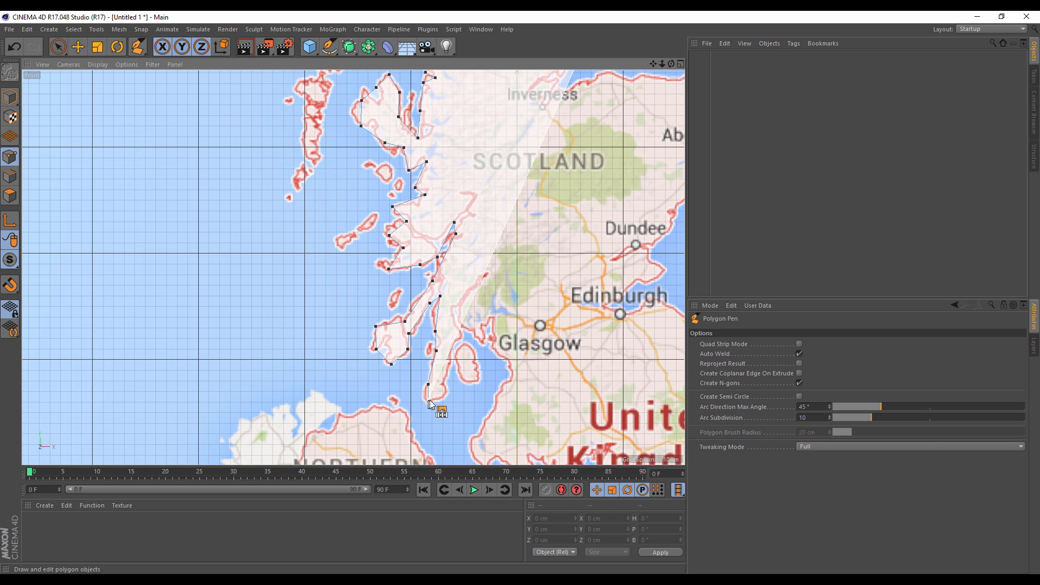
{"action": "left_click", "coordinate": [428, 399]}
{"action": "left_click", "coordinate": [448, 391]}
{"action": "left_click", "coordinate": [450, 365]}
{"action": "left_click", "coordinate": [457, 341]}
{"action": "left_click", "coordinate": [471, 333]}
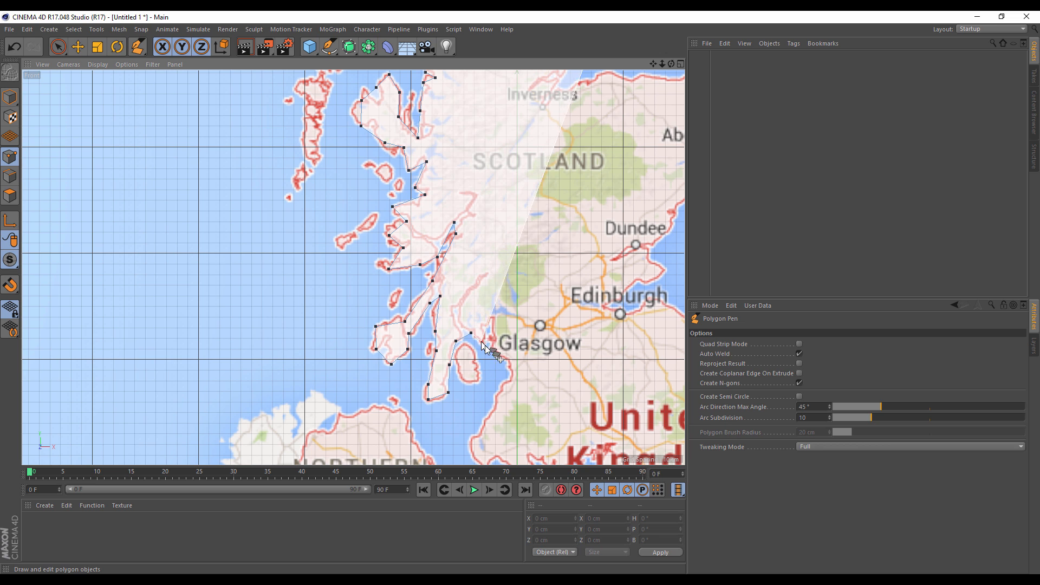
{"action": "left_click", "coordinate": [494, 348]}
{"action": "left_click", "coordinate": [503, 363]}
{"action": "left_click", "coordinate": [497, 398]}
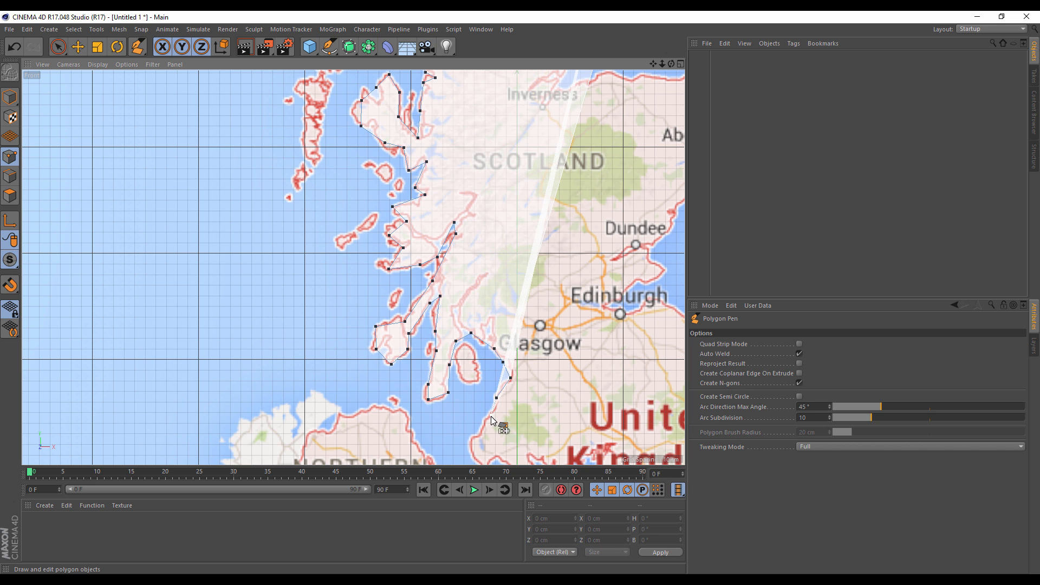
{"action": "left_click", "coordinate": [491, 415]}
{"action": "middle_click_drag", "start_coordinate": [476, 441], "coordinate": [439, 331]}
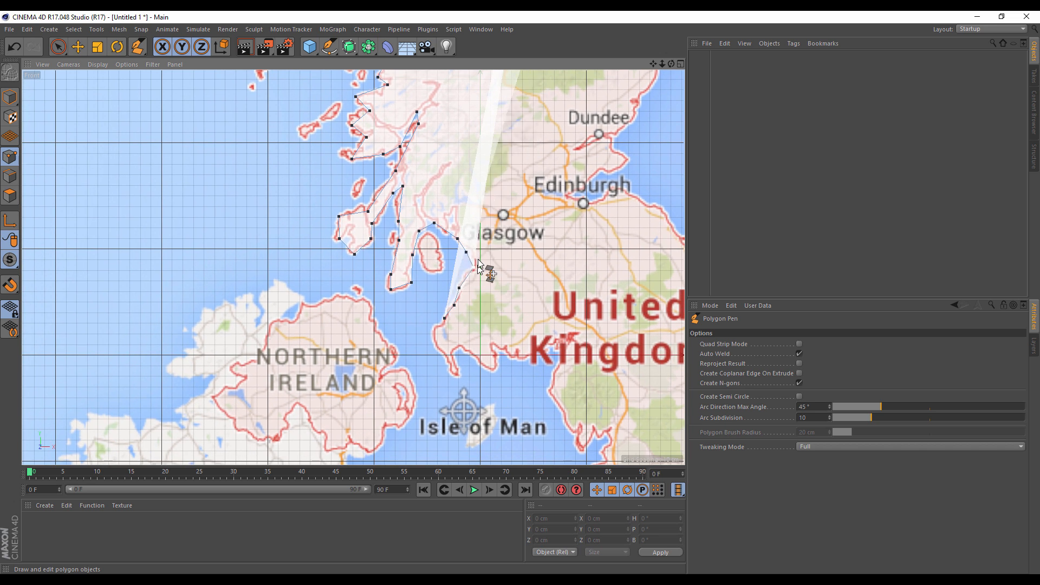
{"action": "key", "text": "ctrl+z"}
{"action": "key", "text": "ctrl+z"}
{"action": "key", "text": "ctrl+z"}
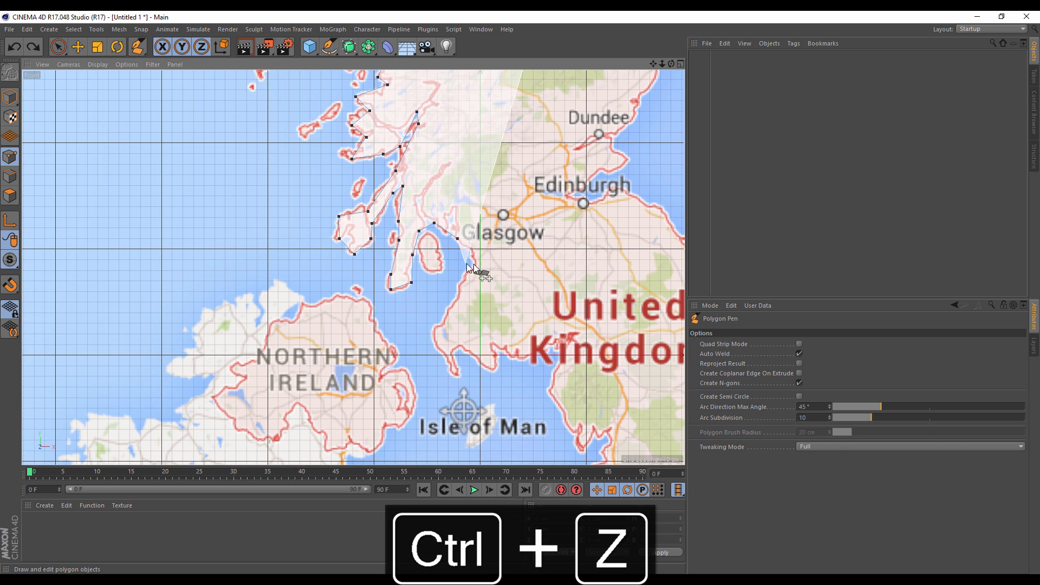
Trace southwest Scotland's coast below Glasgow, around its southern headlands and east to the head of the Solway Firth
{"action": "left_click", "coordinate": [450, 305]}
{"action": "left_click", "coordinate": [432, 331]}
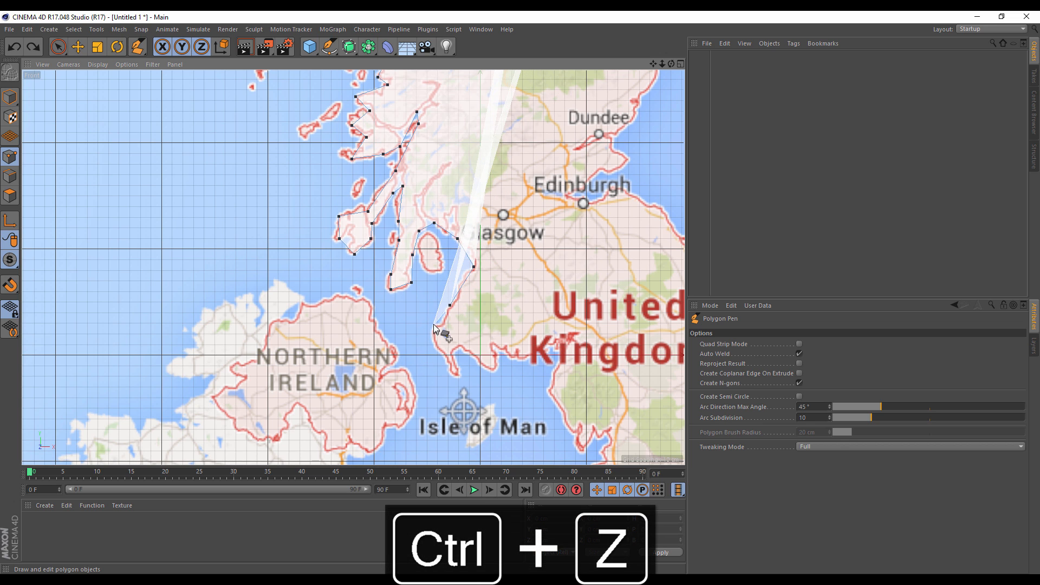
{"action": "left_click", "coordinate": [456, 346]}
{"action": "left_click", "coordinate": [455, 375]}
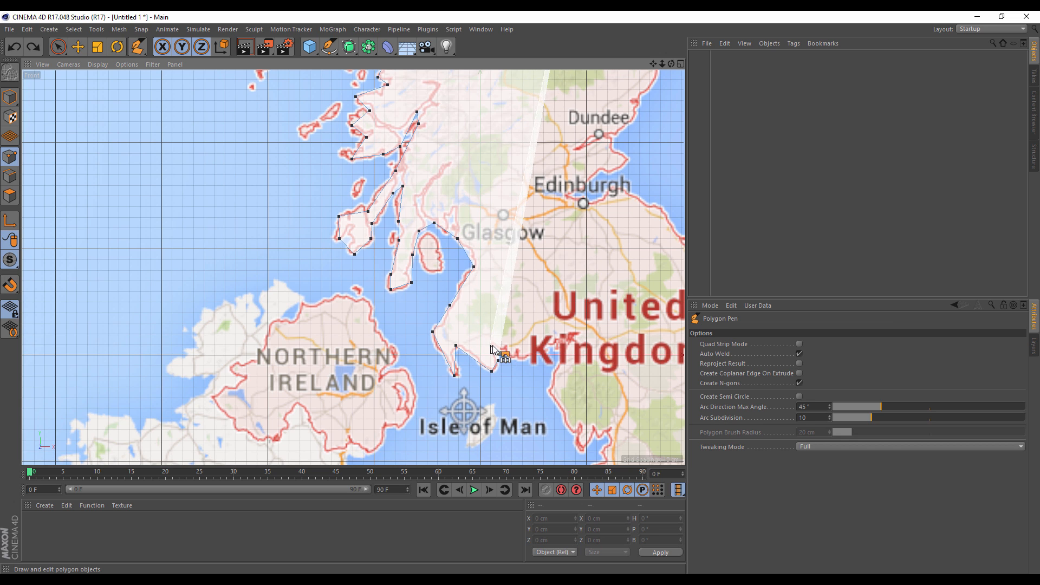
{"action": "left_click", "coordinate": [490, 345]}
{"action": "left_click", "coordinate": [498, 361]}
{"action": "left_click", "coordinate": [523, 359]}
{"action": "left_click", "coordinate": [571, 337]}
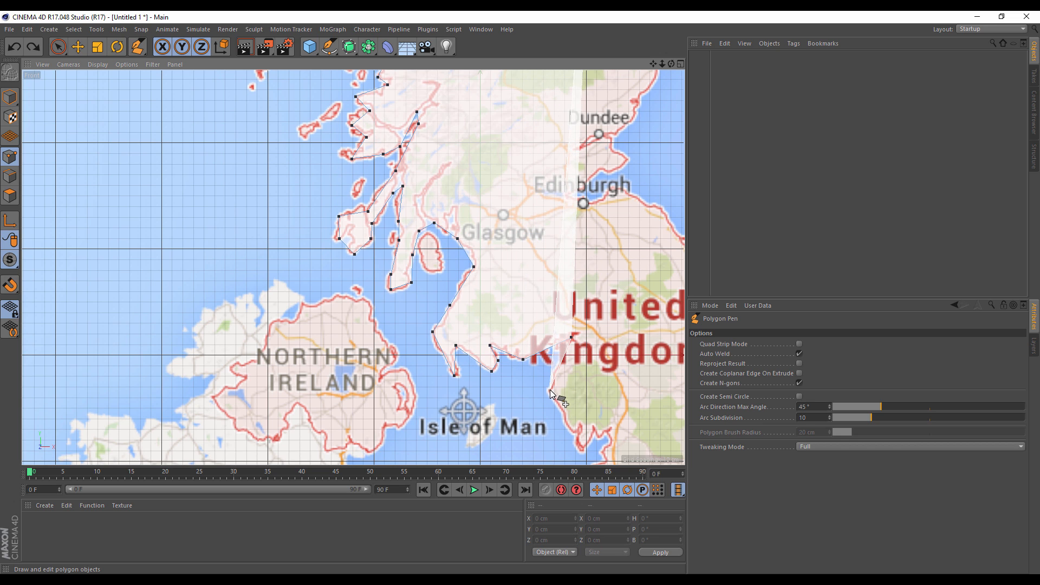
Trace northwest England's coast from the Solway Firth south around the Cumbrian headland and into Morecambe Bay
{"action": "left_click", "coordinate": [550, 389]}
{"action": "middle_click_drag", "start_coordinate": [551, 392], "coordinate": [385, 227], "text": "alt"}
{"action": "left_click", "coordinate": [400, 250]}
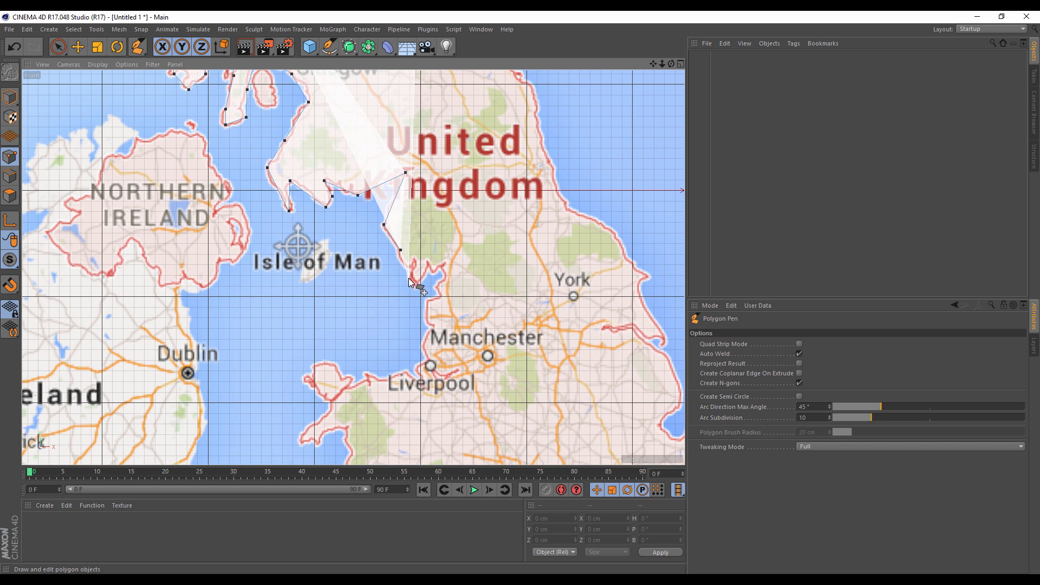
{"action": "left_click", "coordinate": [416, 286]}
{"action": "left_click", "coordinate": [430, 269]}
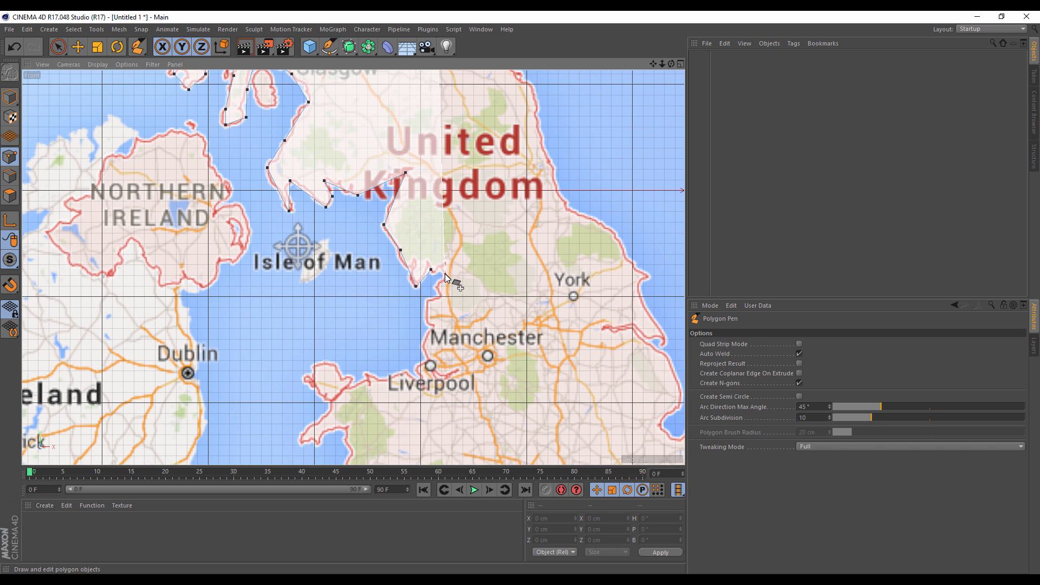
{"action": "left_click", "coordinate": [445, 275]}
{"action": "left_click", "coordinate": [436, 287]}
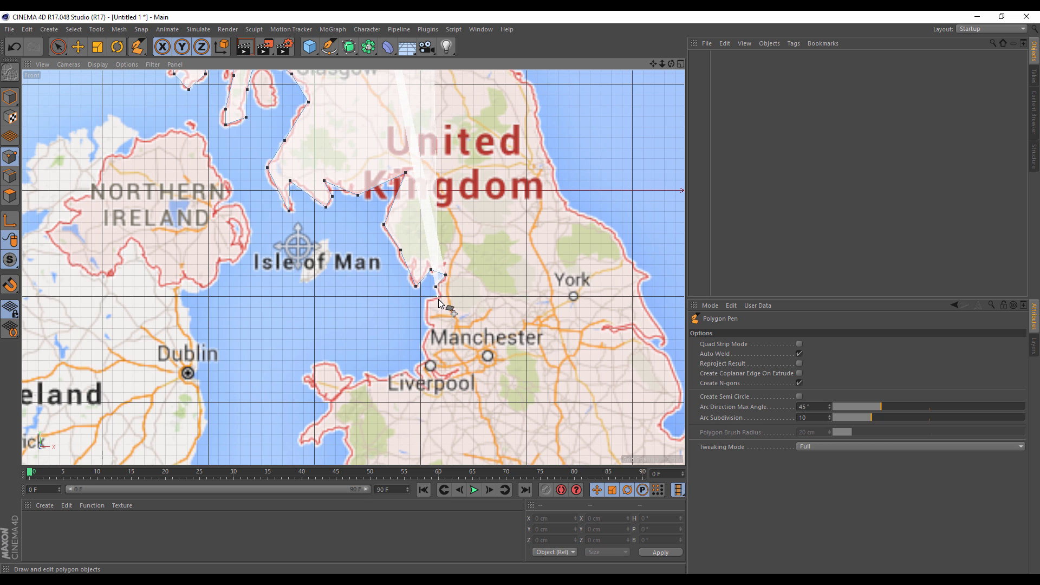
Trace northwest England's coast from Morecambe Bay south to Liverpool and onto the headland just west of it
{"action": "left_click", "coordinate": [441, 296]}
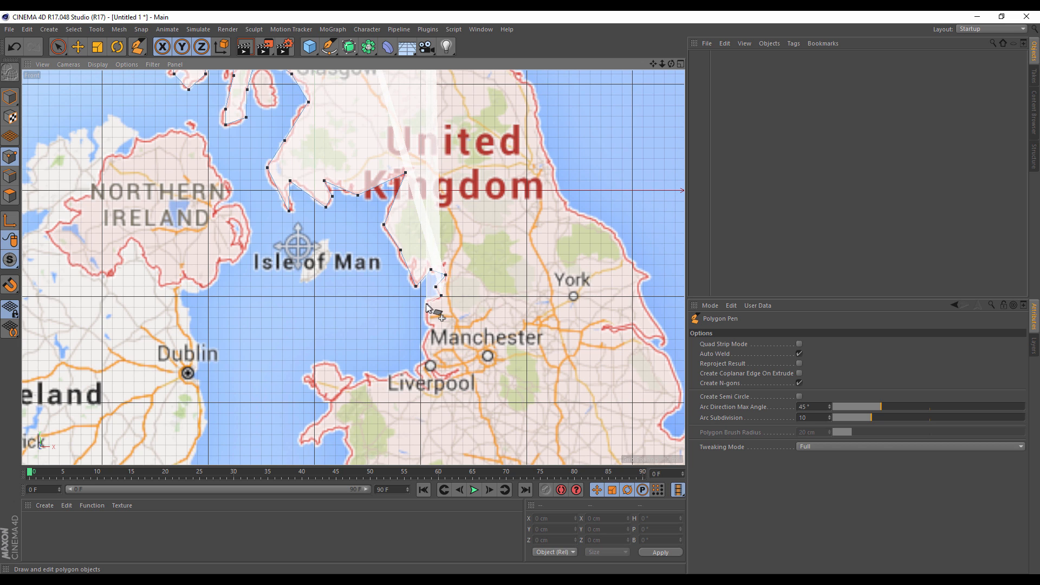
{"action": "left_click", "coordinate": [425, 303]}
{"action": "left_click", "coordinate": [432, 329]}
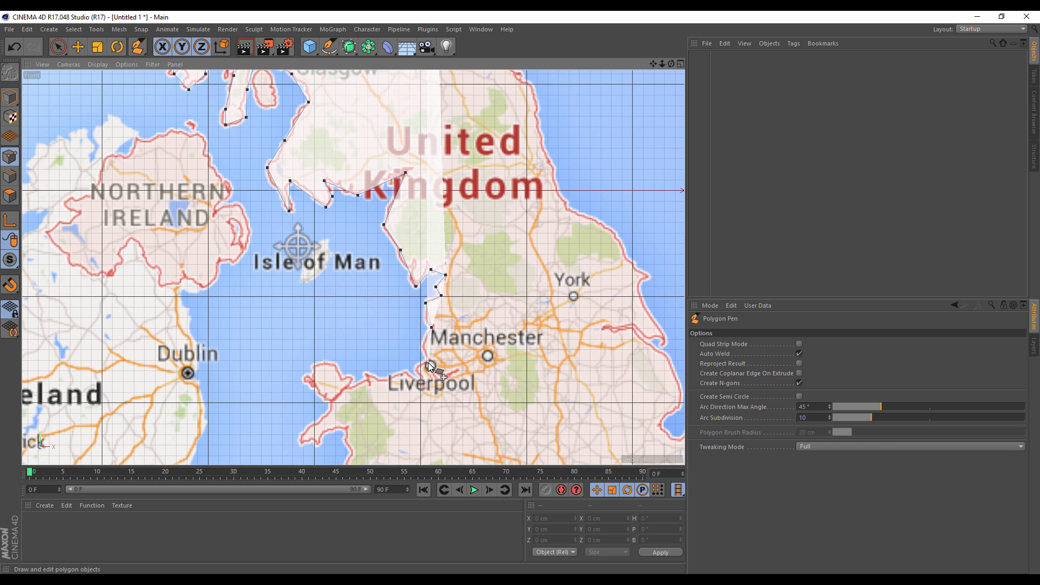
{"action": "left_click", "coordinate": [429, 367]}
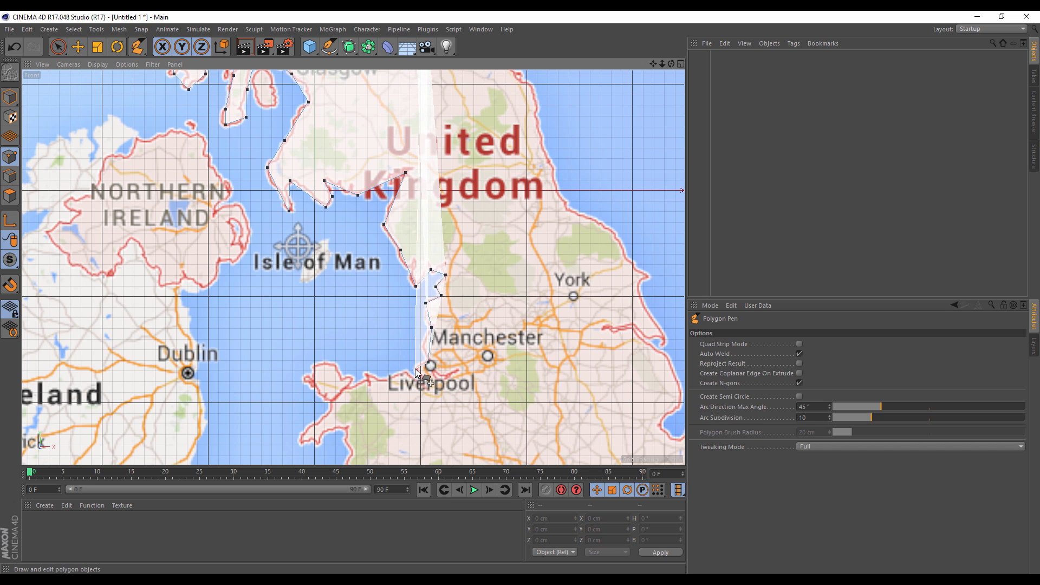
{"action": "left_click", "coordinate": [415, 368]}
Trace west along the north Wales coast and around Anglesey back to the mainland
{"action": "left_click", "coordinate": [403, 369]}
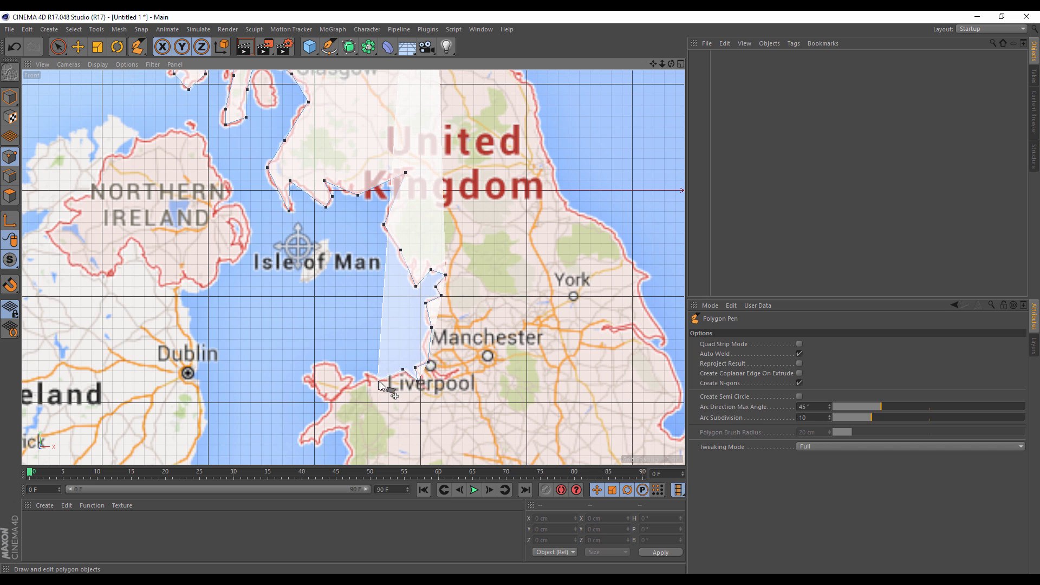
{"action": "left_click", "coordinate": [381, 381]}
{"action": "left_click", "coordinate": [366, 372]}
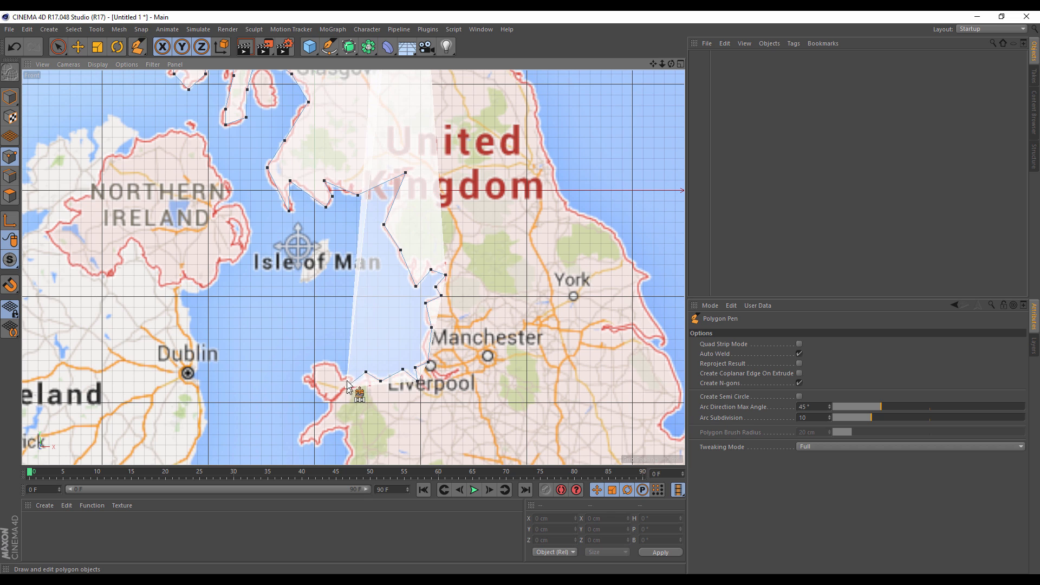
{"action": "left_click", "coordinate": [348, 387]}
{"action": "left_click", "coordinate": [328, 363]}
{"action": "left_click", "coordinate": [311, 375]}
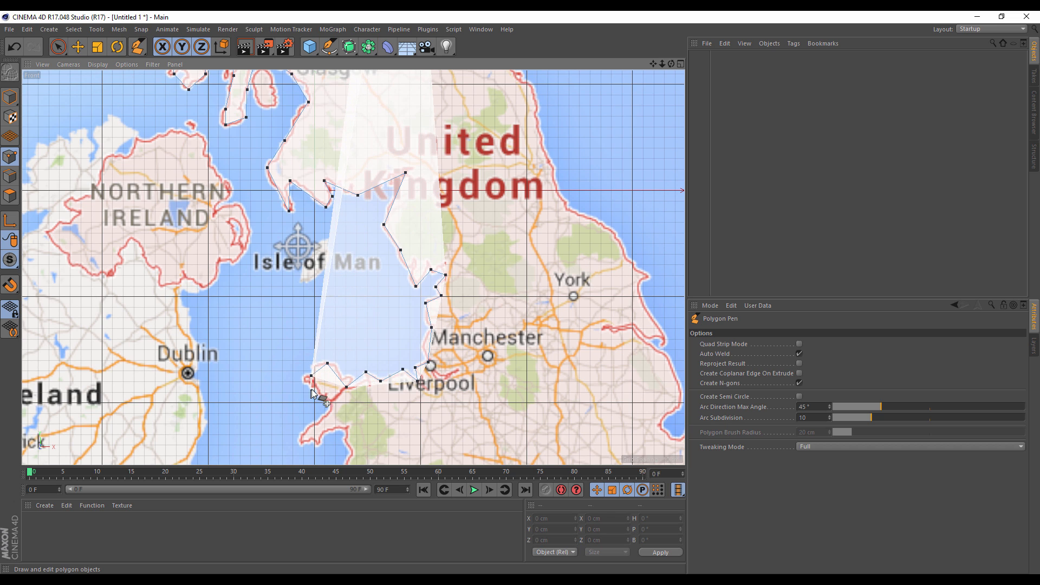
{"action": "left_click", "coordinate": [322, 395]}
{"action": "left_click", "coordinate": [332, 405]}
Trace out around the Llŷn Peninsula in northwest Wales and back to the northern end of Cardigan Bay
{"action": "left_click", "coordinate": [305, 432]}
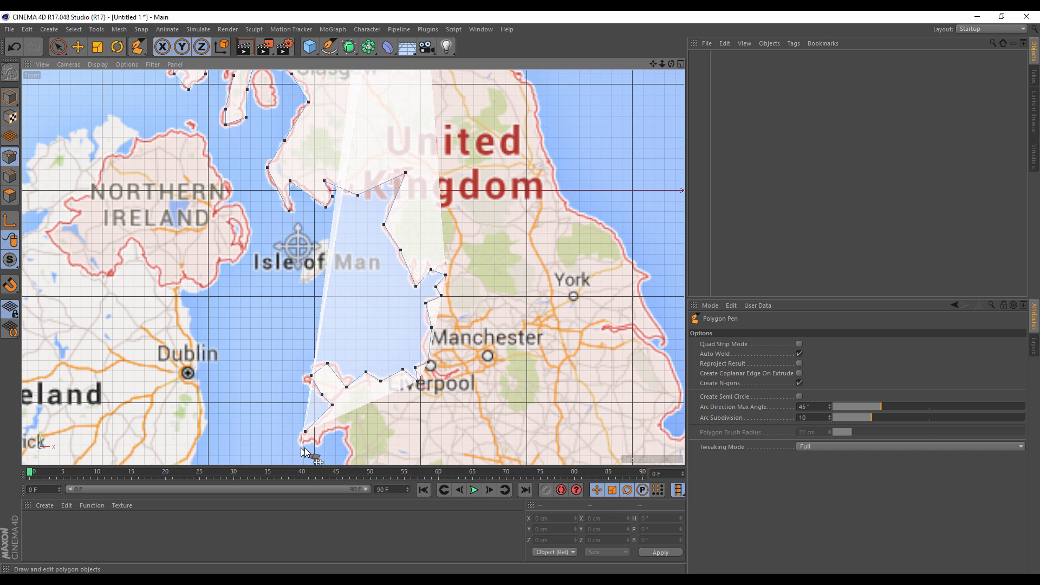
{"action": "middle_click_drag", "start_coordinate": [304, 451], "coordinate": [322, 308]}
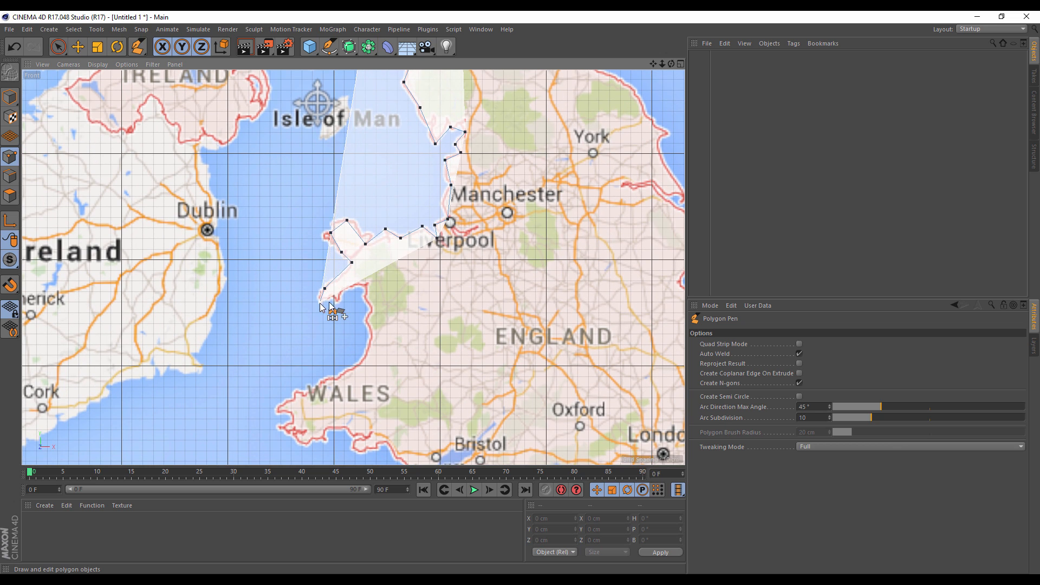
{"action": "left_click", "coordinate": [320, 302]}
{"action": "left_click", "coordinate": [339, 301]}
{"action": "left_click", "coordinate": [361, 286]}
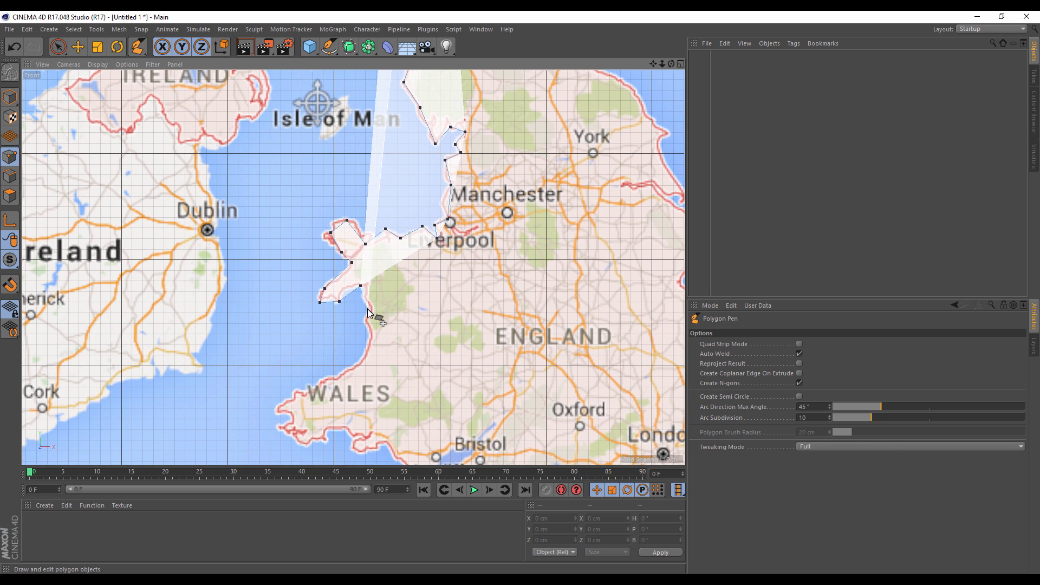
Trace the Cardigan Bay coast south and then southwest toward Pembrokeshire
{"action": "left_click", "coordinate": [370, 309]}
{"action": "left_click", "coordinate": [362, 357]}
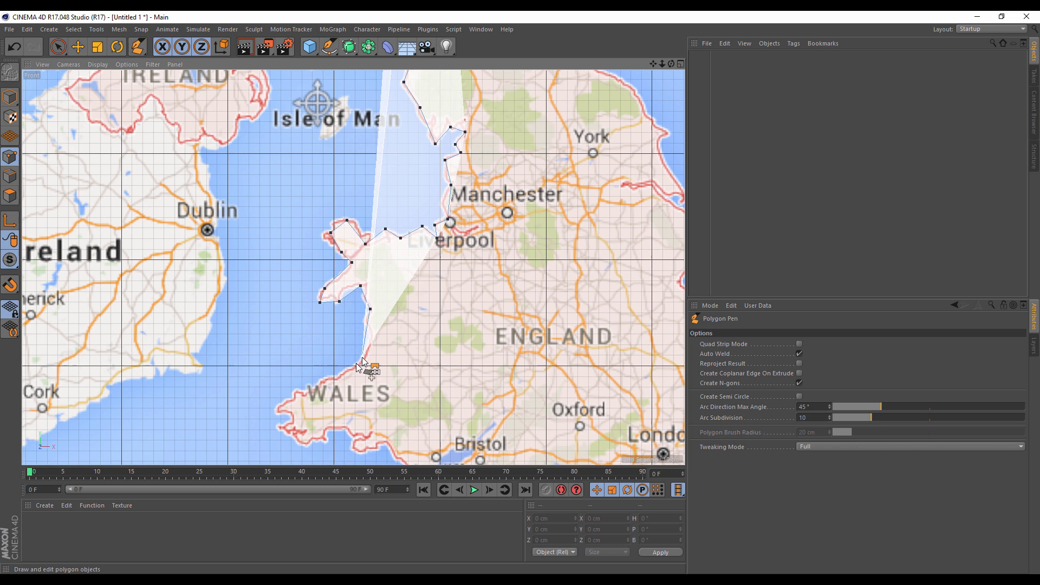
{"action": "left_click", "coordinate": [322, 381]}
{"action": "left_click", "coordinate": [302, 394]}
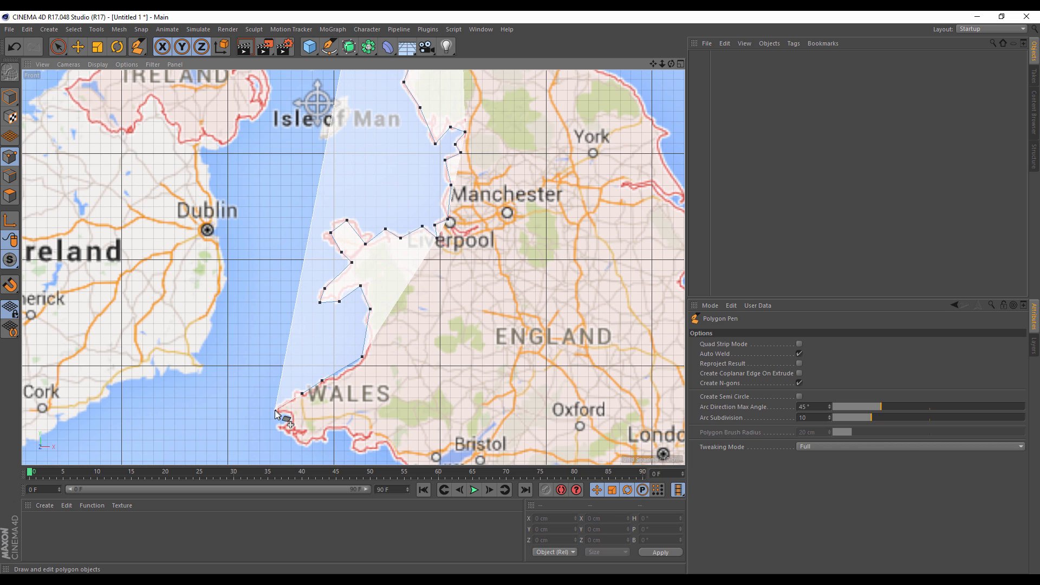
Trace around the Pembrokeshire headlands and inlet at the southwest tip of Wales, then east along the south coast
{"action": "left_click", "coordinate": [275, 410]}
{"action": "left_click", "coordinate": [294, 416]}
{"action": "left_click", "coordinate": [278, 427]}
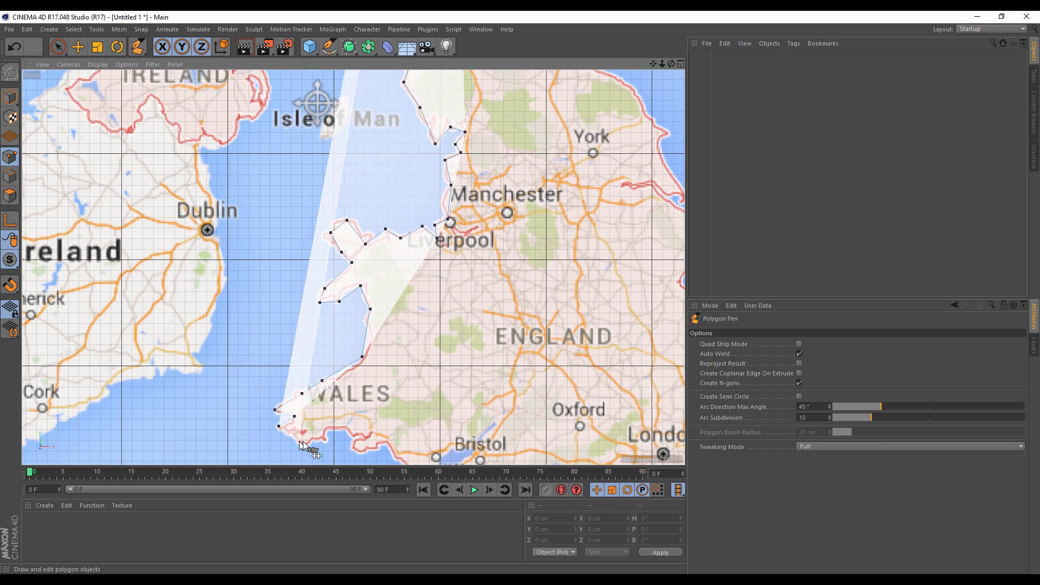
{"action": "left_click", "coordinate": [304, 445]}
{"action": "left_click", "coordinate": [325, 442]}
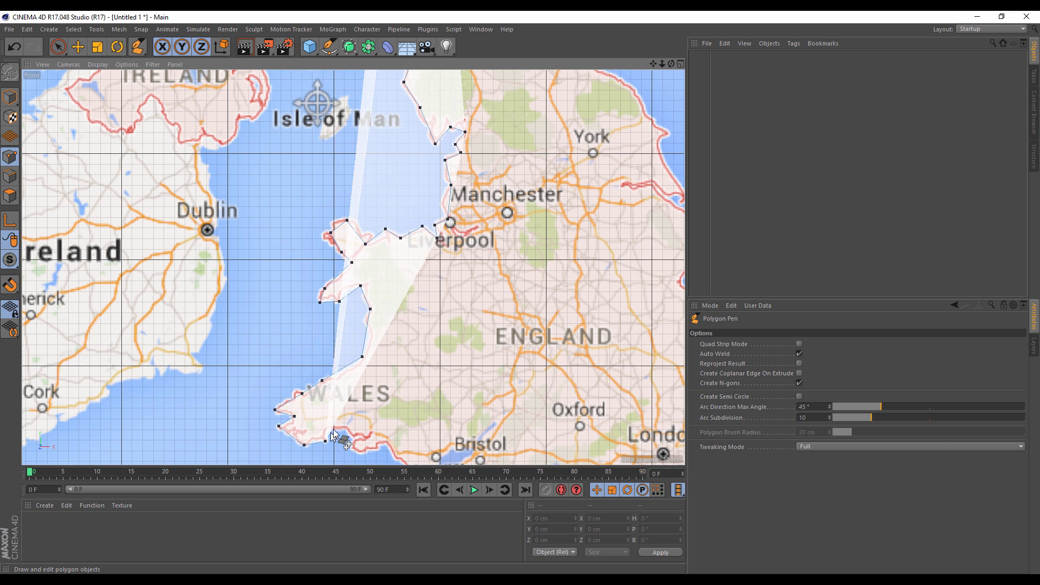
Trace the south Wales coast east past the Gower to near Cardiff, then cross the Bristol Channel to southwest England
{"action": "left_click", "coordinate": [349, 431]}
{"action": "left_click", "coordinate": [354, 449]}
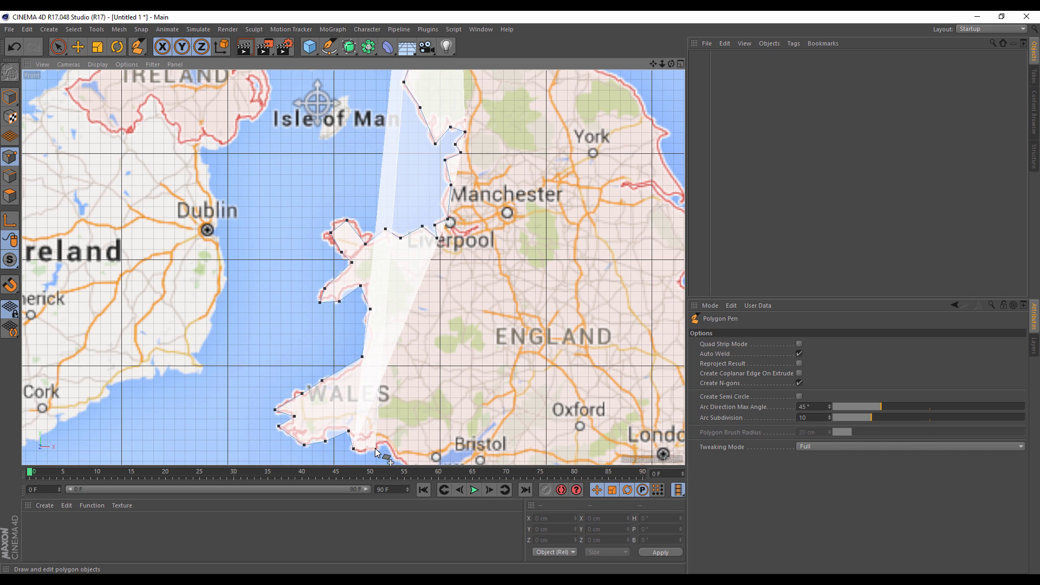
{"action": "left_click", "coordinate": [375, 448]}
{"action": "left_click", "coordinate": [392, 449]}
{"action": "middle_click_drag", "start_coordinate": [456, 410], "coordinate": [440, 199], "text": "alt"}
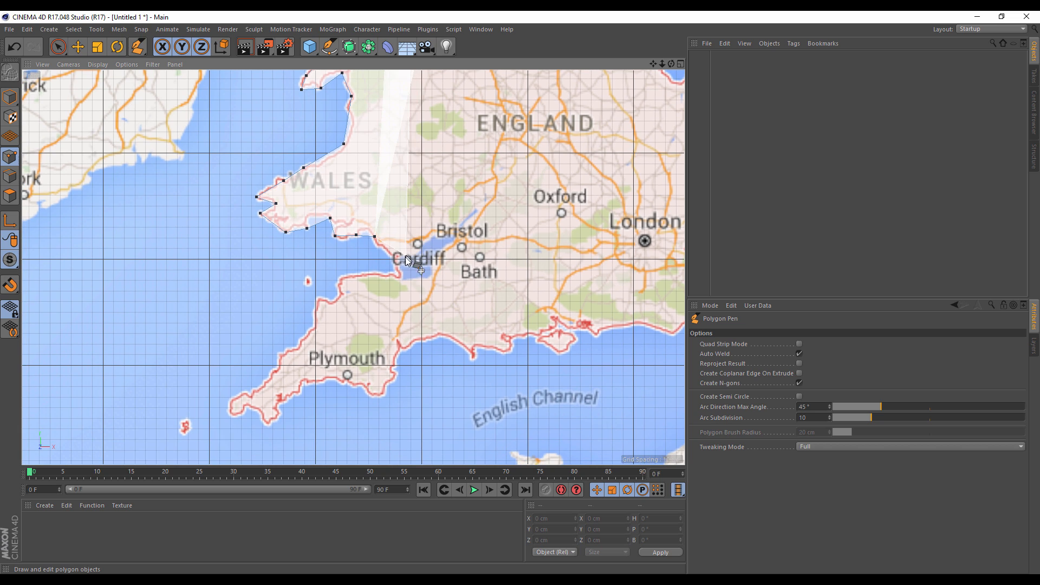
{"action": "left_click", "coordinate": [394, 255]}
{"action": "left_click", "coordinate": [402, 273]}
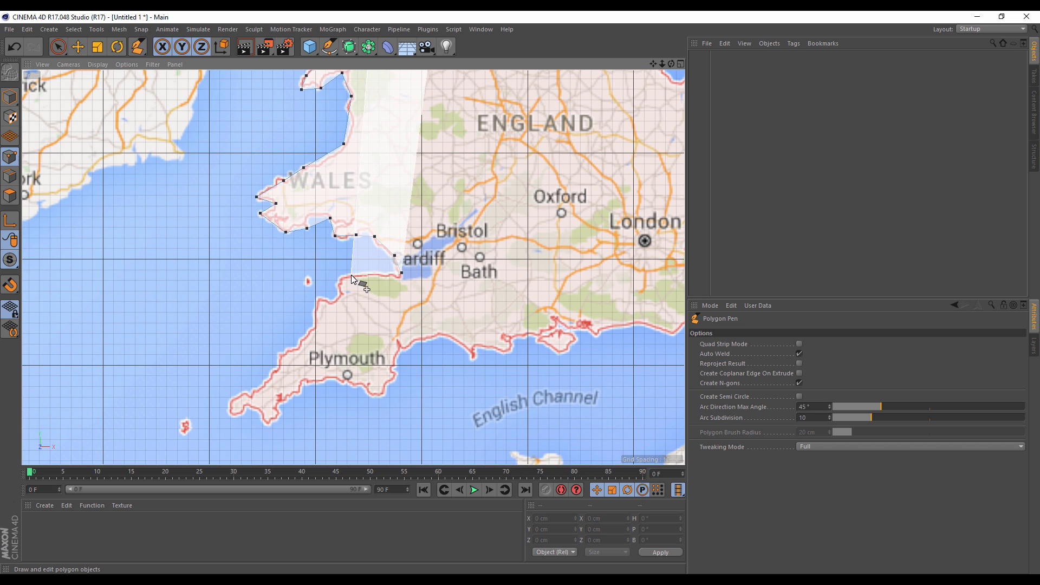
Trace the north Devon and north Cornwall coast southwest from the Bristol Channel toward Land's End
{"action": "left_click", "coordinate": [351, 275]}
{"action": "left_click", "coordinate": [339, 286]}
{"action": "left_click", "coordinate": [331, 302]}
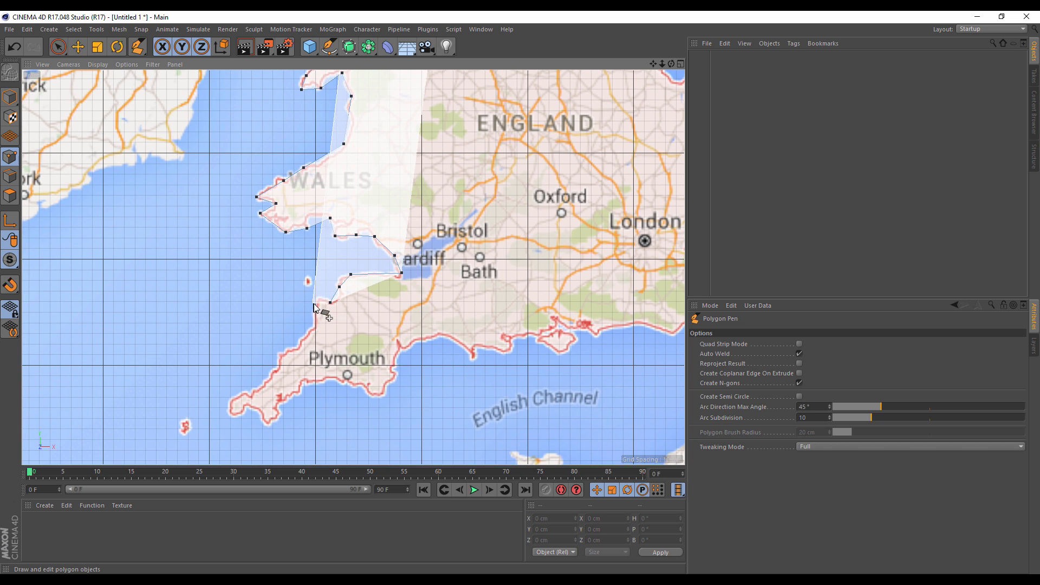
{"action": "left_click", "coordinate": [305, 340]}
{"action": "left_click", "coordinate": [284, 353]}
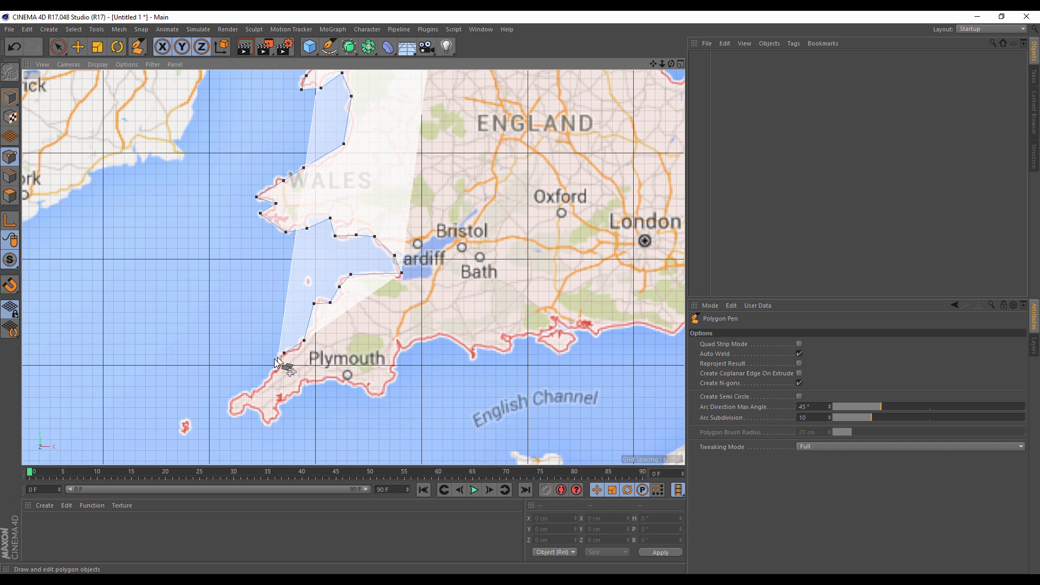
{"action": "left_click", "coordinate": [268, 382]}
{"action": "left_click", "coordinate": [253, 392]}
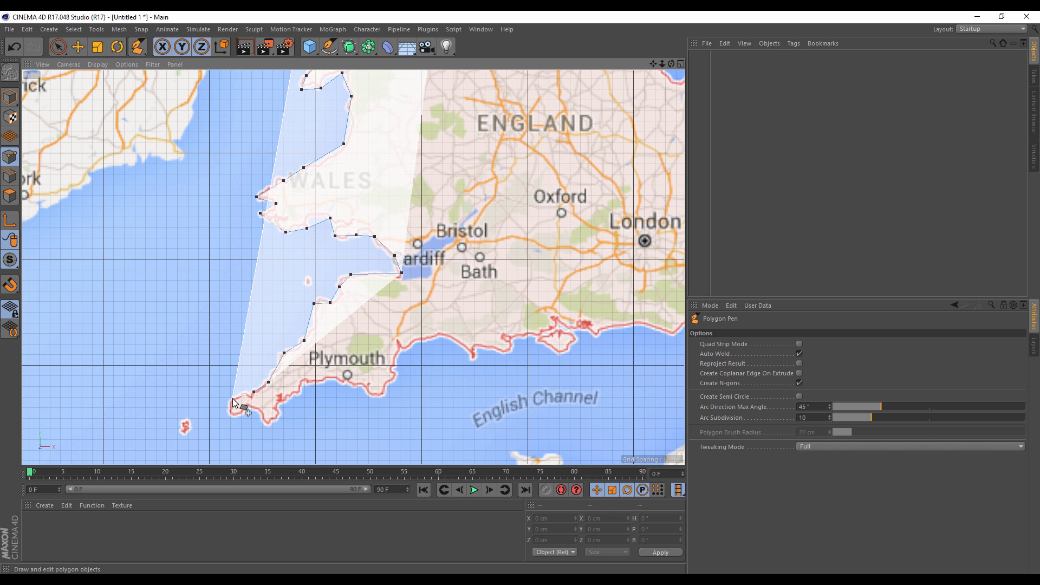
Trace around Land's End and the Lizard headland to the inlet on Cornwall's south coast
{"action": "left_click", "coordinate": [229, 402]}
{"action": "left_click", "coordinate": [239, 414]}
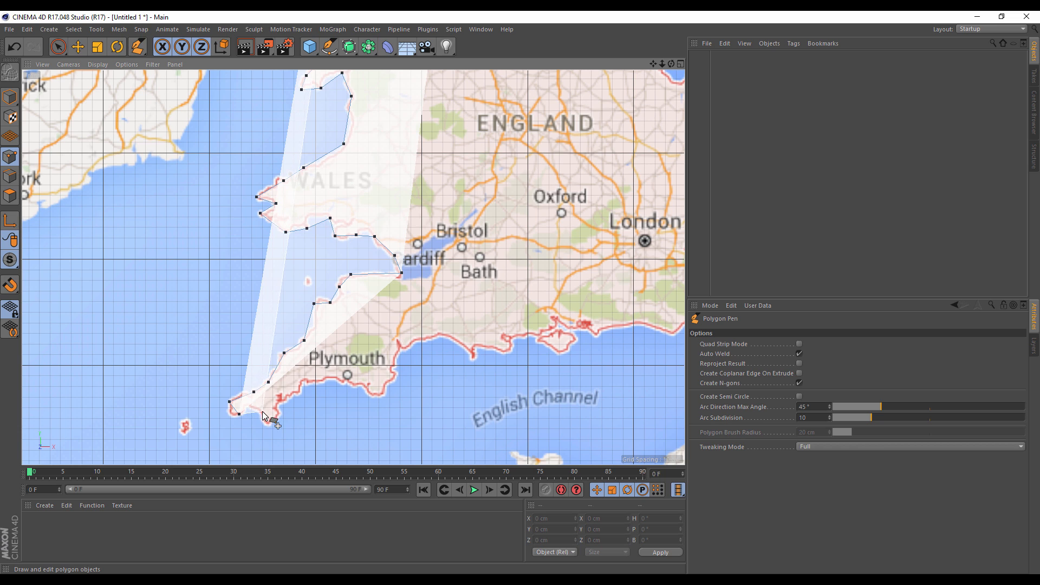
{"action": "left_click", "coordinate": [262, 412]}
{"action": "left_click", "coordinate": [268, 422]}
{"action": "left_click", "coordinate": [281, 410]}
{"action": "left_click", "coordinate": [280, 399]}
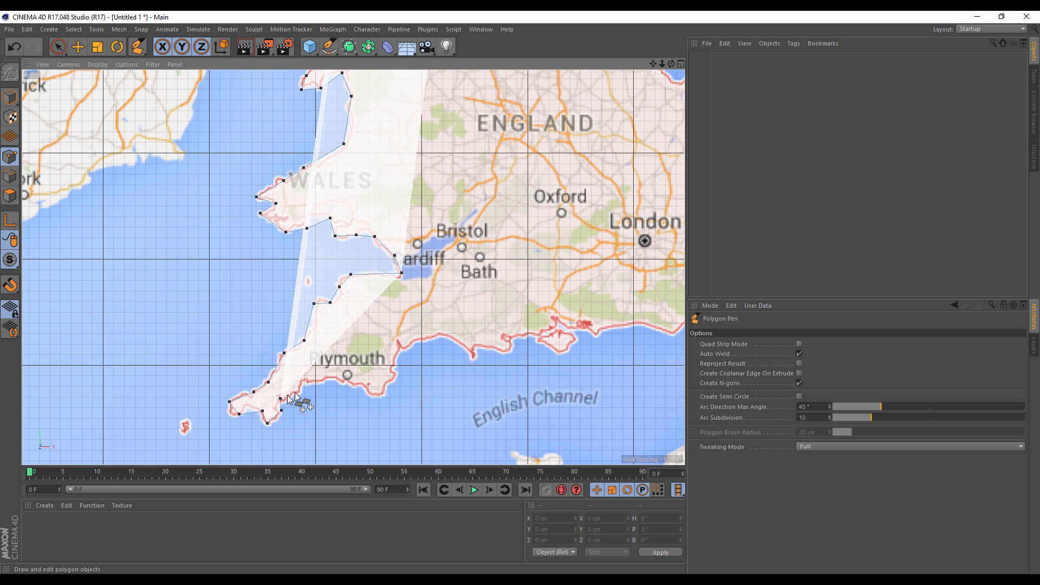
Trace the south coast east past Plymouth, around the south Devon headland and up into Lyme Bay
{"action": "left_click", "coordinate": [299, 391]}
{"action": "left_click", "coordinate": [306, 378]}
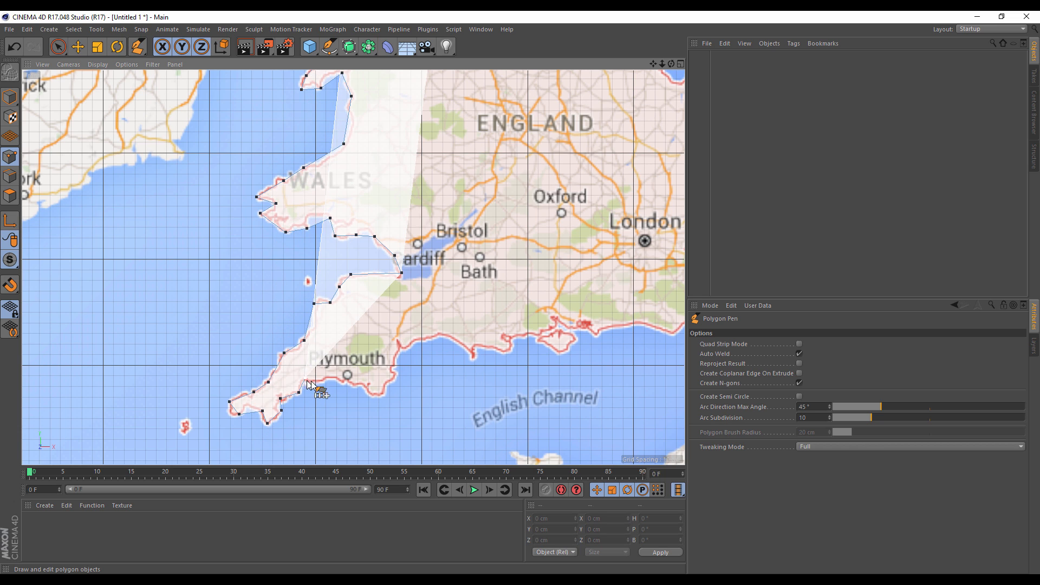
{"action": "left_click", "coordinate": [350, 382]}
{"action": "left_click", "coordinate": [372, 395]}
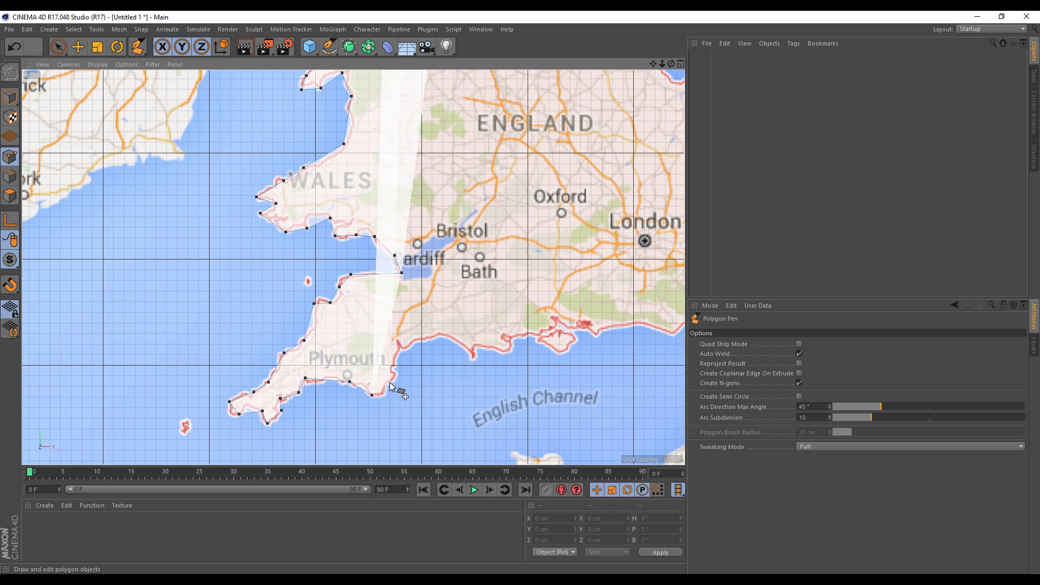
{"action": "left_click", "coordinate": [390, 382]}
{"action": "left_click", "coordinate": [400, 346]}
{"action": "left_click", "coordinate": [438, 332]}
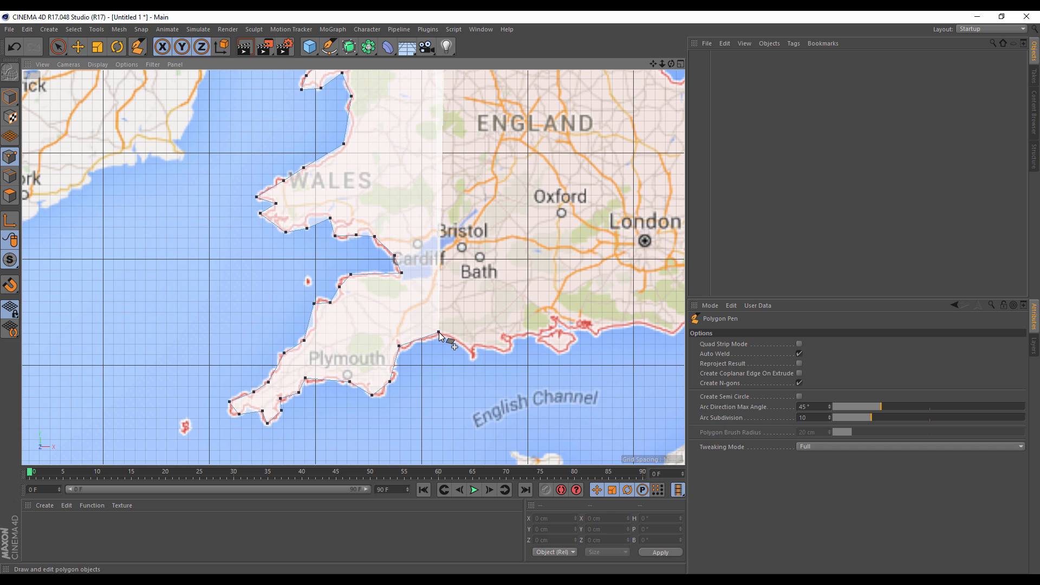
Trace the Dorset coast around Portland and east along the mainland shore north of the Isle of Wight
{"action": "left_click", "coordinate": [475, 358]}
{"action": "left_click", "coordinate": [479, 345]}
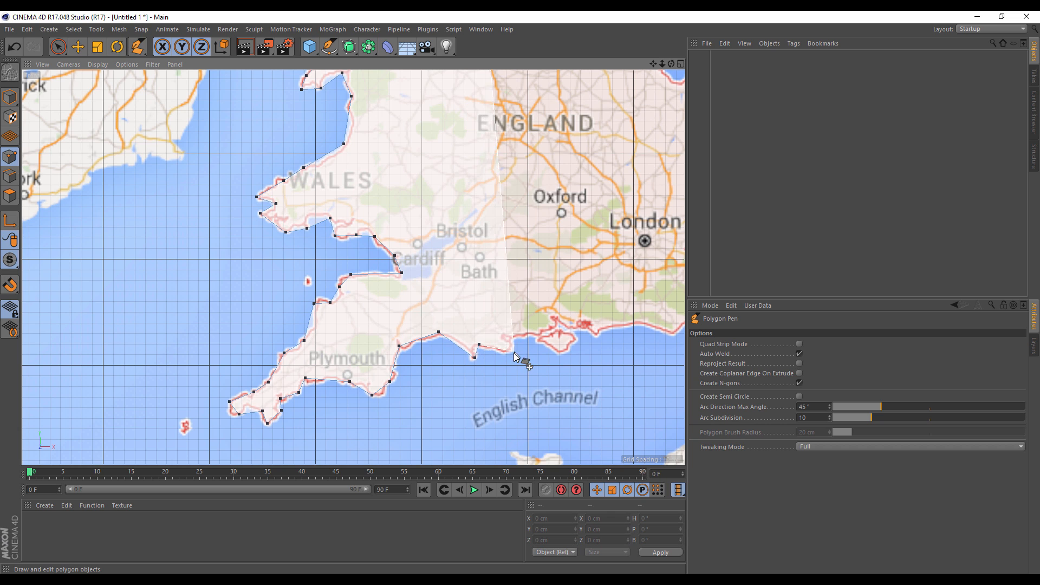
{"action": "left_click", "coordinate": [506, 354]}
{"action": "left_click", "coordinate": [514, 336]}
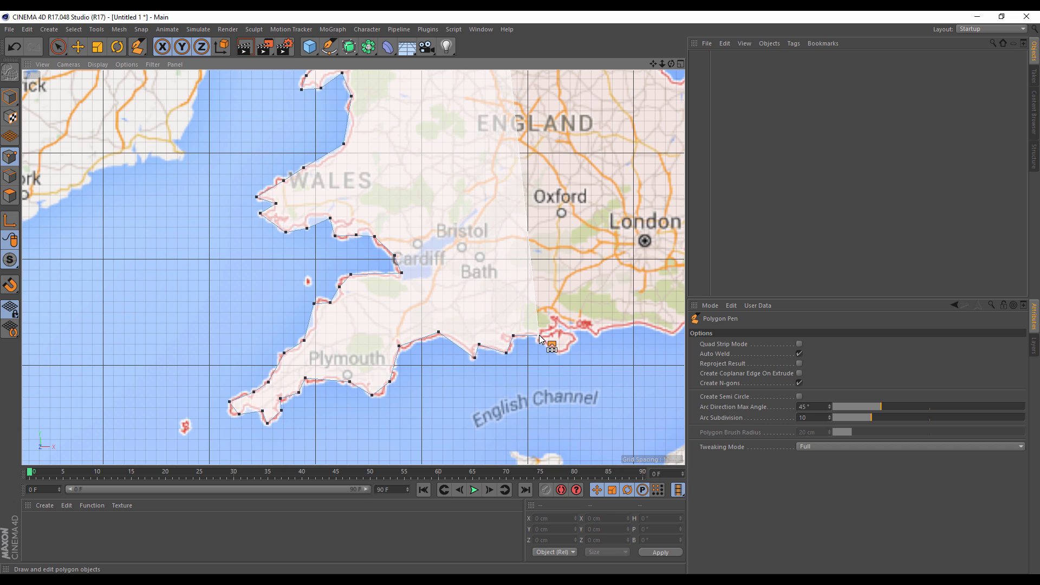
{"action": "left_click", "coordinate": [540, 336]}
{"action": "left_click", "coordinate": [575, 327]}
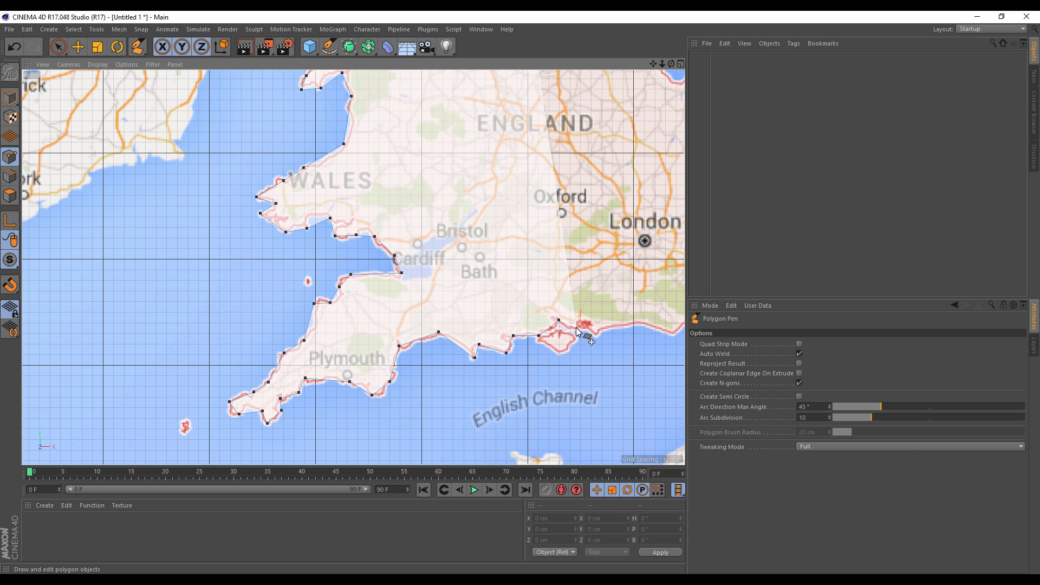
{"action": "left_click", "coordinate": [599, 335]}
Trace the Sussex coast east and around the Dungeness headland in southern Kent
{"action": "middle_click_drag", "start_coordinate": [639, 344], "coordinate": [410, 355], "text": "alt"}
{"action": "left_click", "coordinate": [444, 363]}
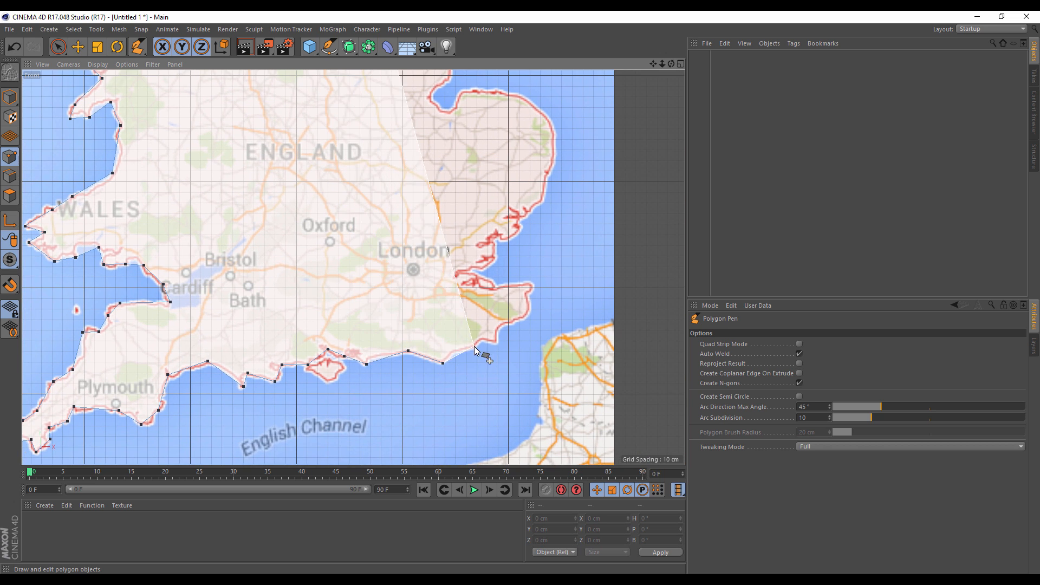
{"action": "left_click", "coordinate": [458, 351]}
{"action": "left_click", "coordinate": [482, 340]}
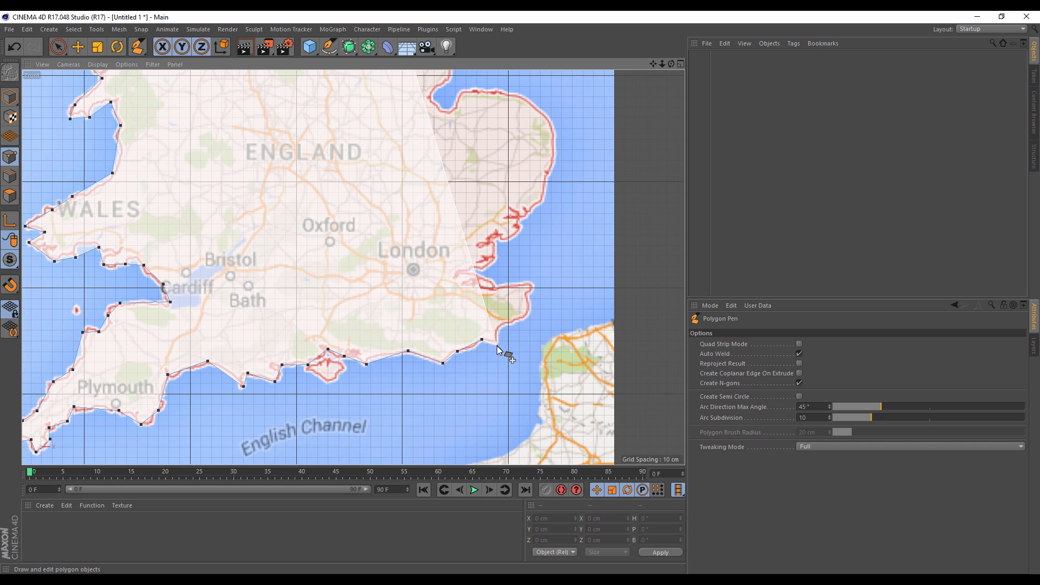
{"action": "left_click", "coordinate": [497, 345]}
{"action": "left_click", "coordinate": [503, 323]}
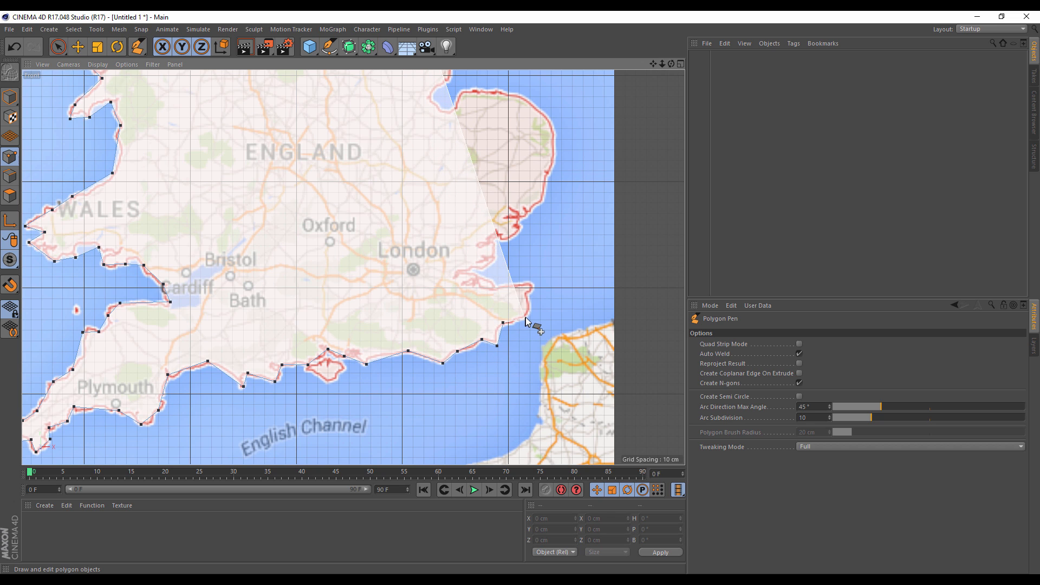
Trace around Kent's eastern coast and west into the Thames Estuary
{"action": "left_click", "coordinate": [527, 316]}
{"action": "left_click", "coordinate": [526, 294]}
{"action": "left_click", "coordinate": [532, 284]}
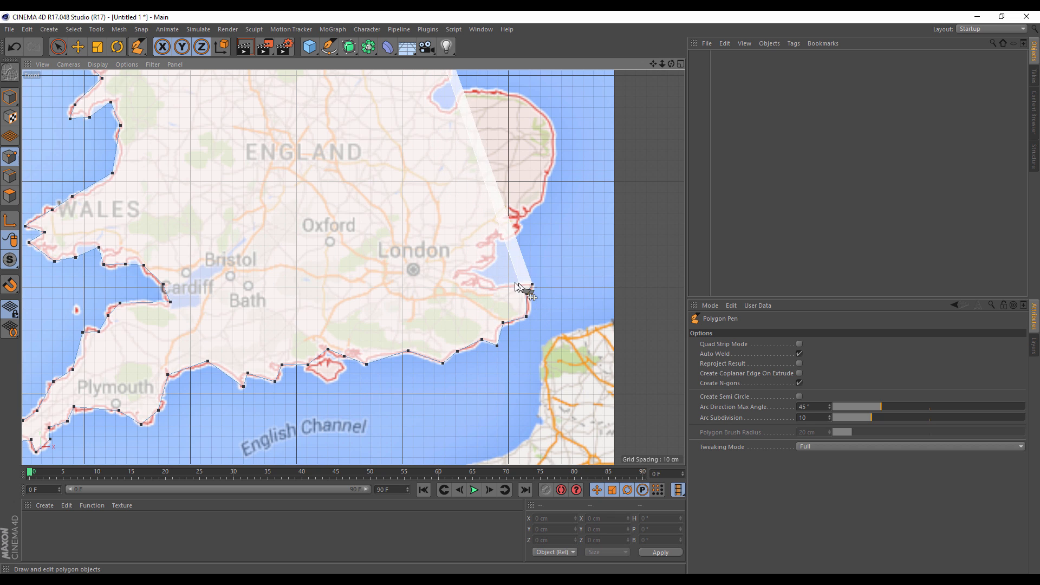
{"action": "left_click", "coordinate": [468, 275]}
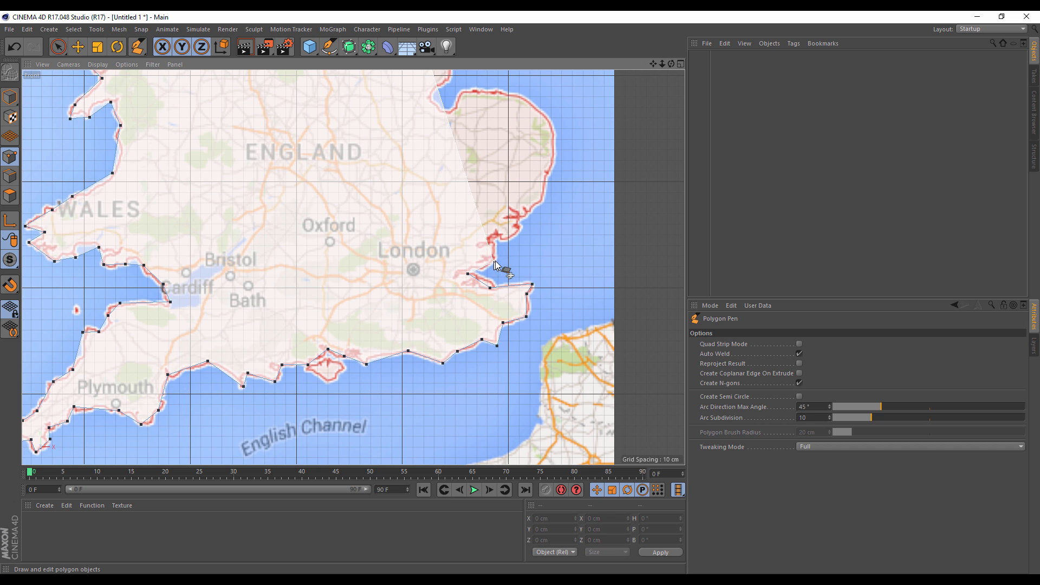
Trace the Essex and Suffolk coast from the Thames Estuary northeast to East Anglia's eastern shore
{"action": "left_click", "coordinate": [493, 259]}
{"action": "left_click", "coordinate": [493, 238]}
{"action": "left_click", "coordinate": [506, 241]}
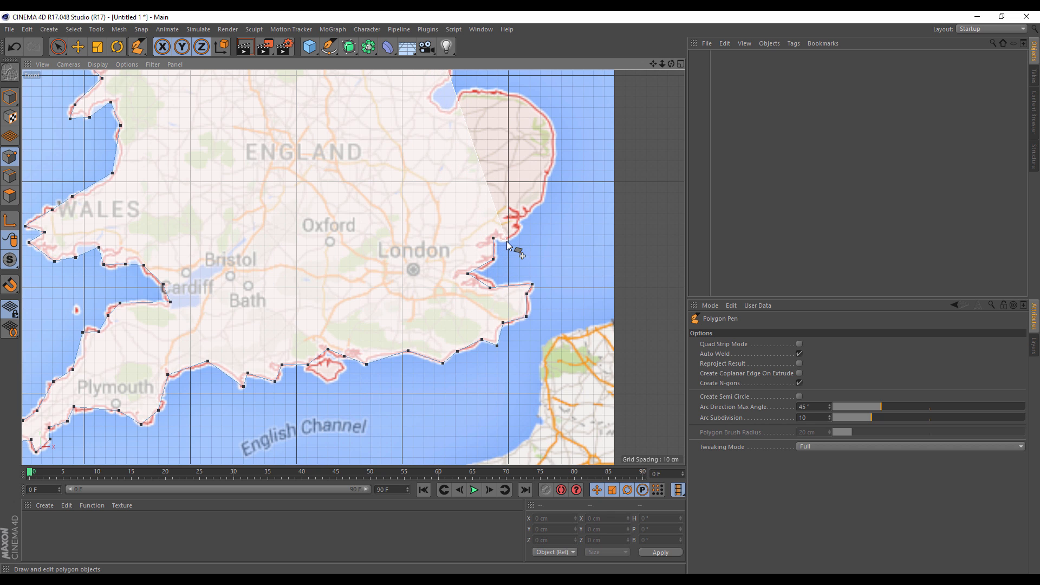
{"action": "left_click", "coordinate": [519, 215]}
{"action": "left_click", "coordinate": [540, 201]}
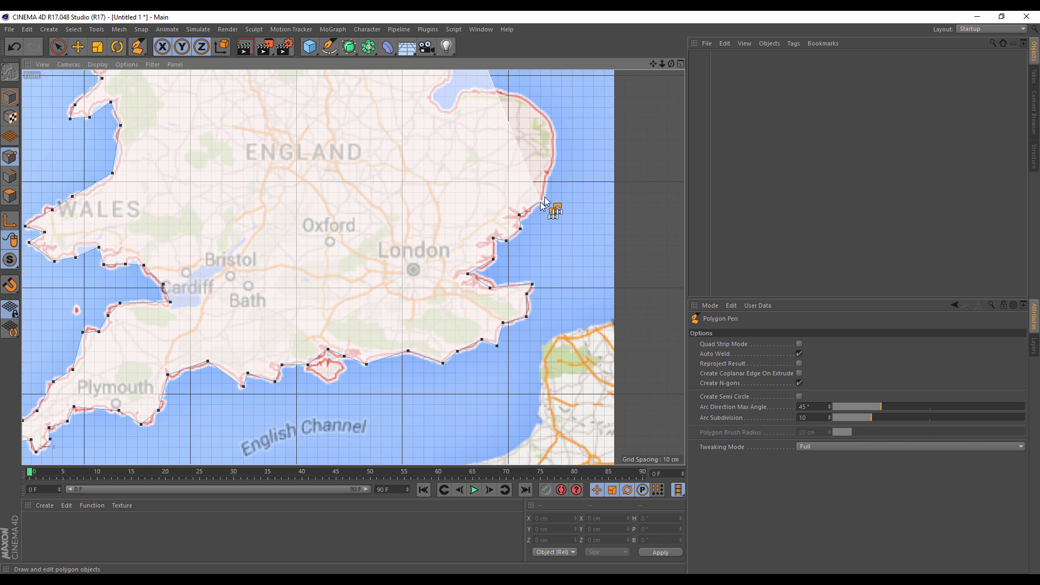
{"action": "left_click", "coordinate": [550, 168]}
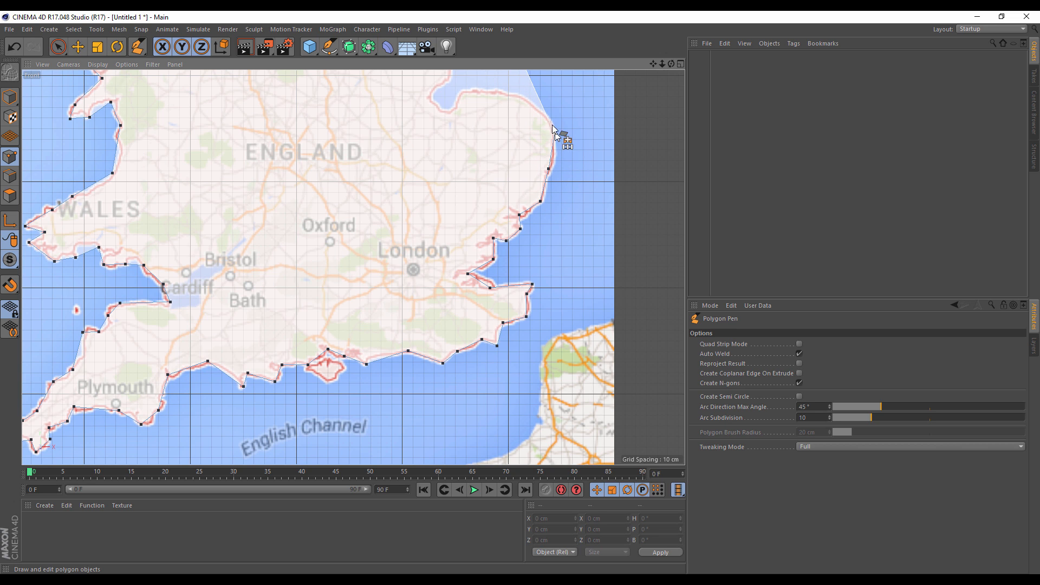
Trace the Norfolk coast around East Anglia's northeastern corner, west along its north shore, and into the Wash
{"action": "middle_click_drag", "start_coordinate": [553, 130], "coordinate": [548, 267], "text": "alt"}
{"action": "left_click", "coordinate": [549, 268]}
{"action": "left_click", "coordinate": [522, 235]}
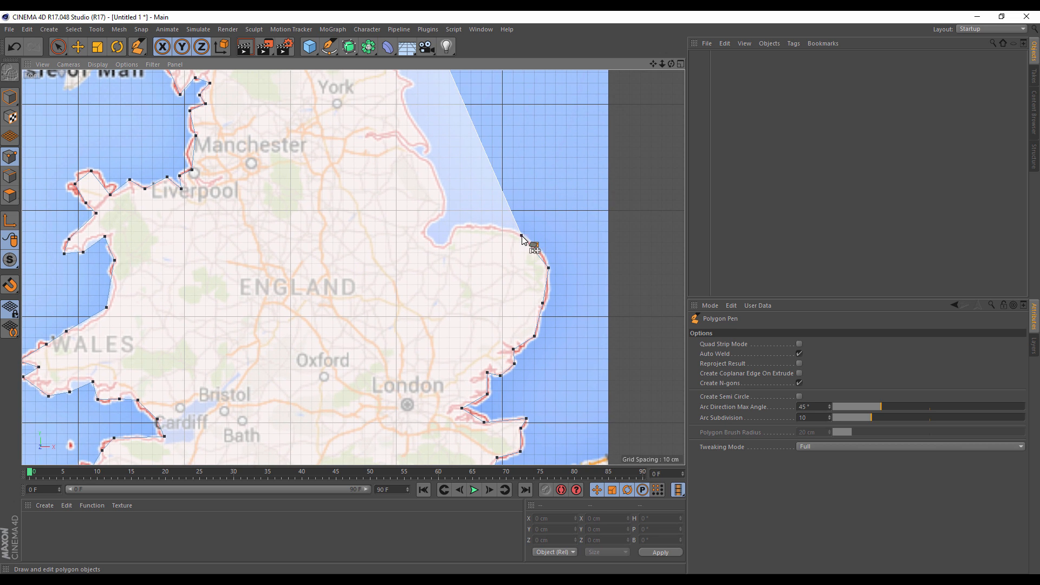
{"action": "left_click", "coordinate": [488, 227]}
{"action": "left_click", "coordinate": [453, 227]}
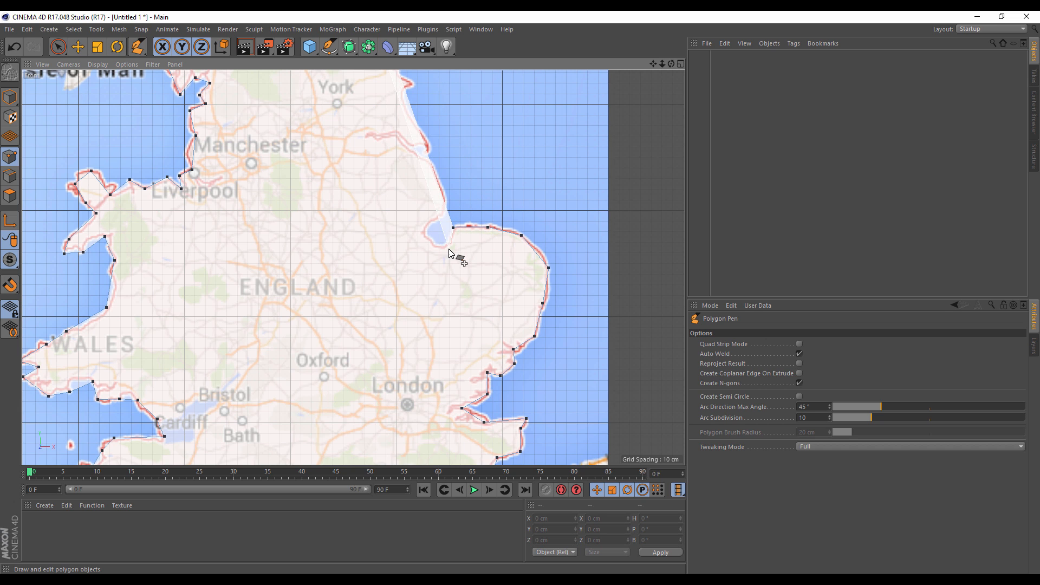
{"action": "left_click", "coordinate": [425, 237]}
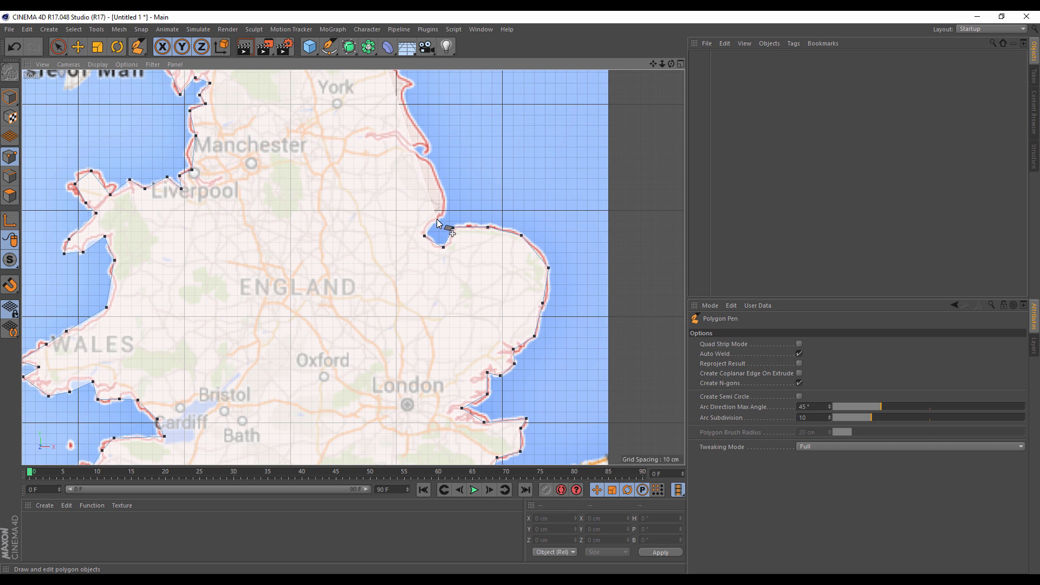
Trace the Lincolnshire coast from the Wash north into the Humber estuary
{"action": "left_click", "coordinate": [433, 220]}
{"action": "left_click", "coordinate": [446, 207]}
{"action": "middle_click_drag", "start_coordinate": [466, 168], "coordinate": [503, 264], "text": "alt"}
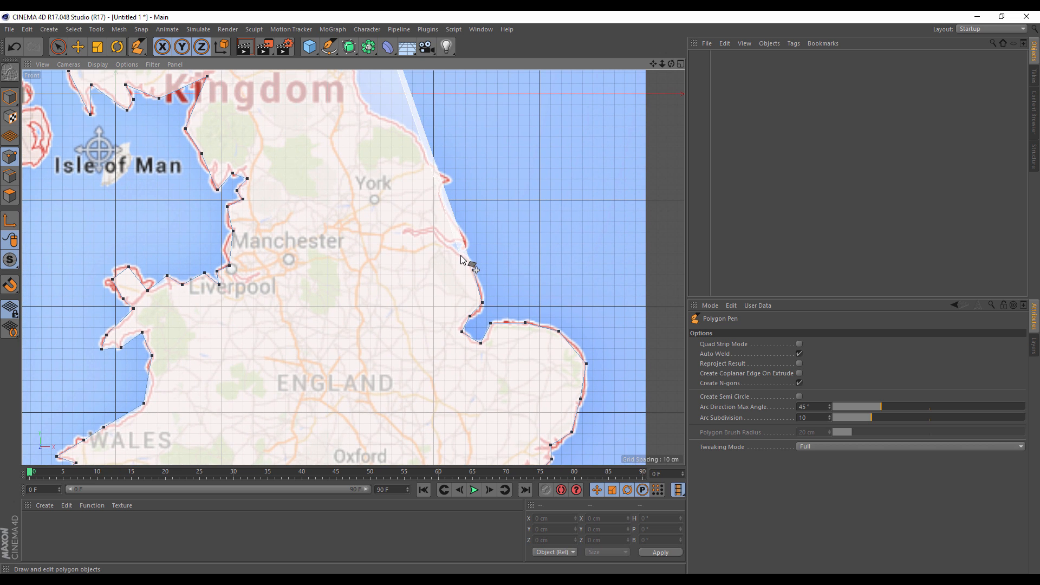
{"action": "left_click", "coordinate": [461, 255]}
{"action": "left_click", "coordinate": [443, 244]}
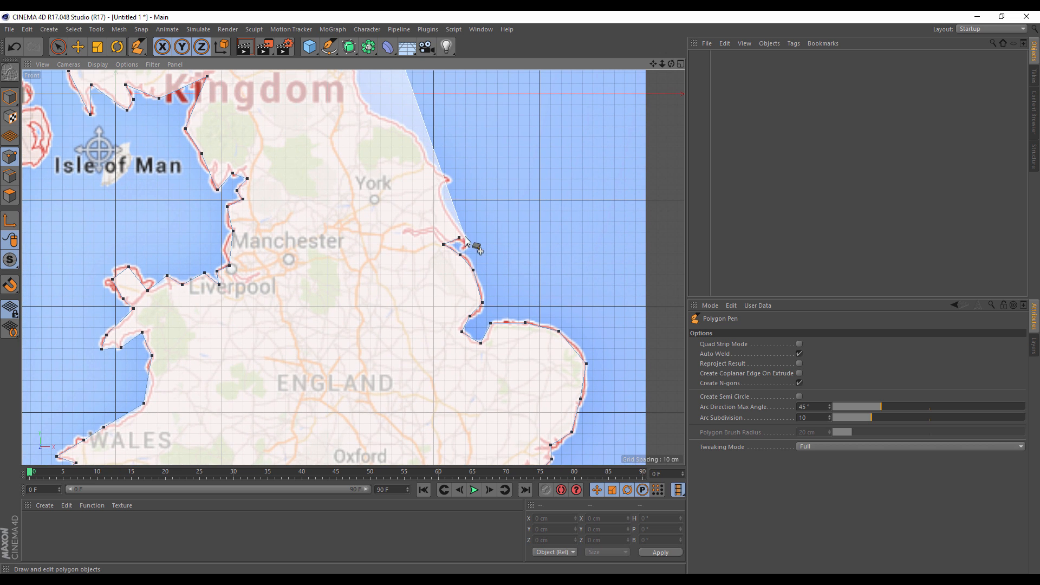
Trace the Yorkshire coast from the Humber north around the headland east of York to the Tees
{"action": "left_click", "coordinate": [441, 198]}
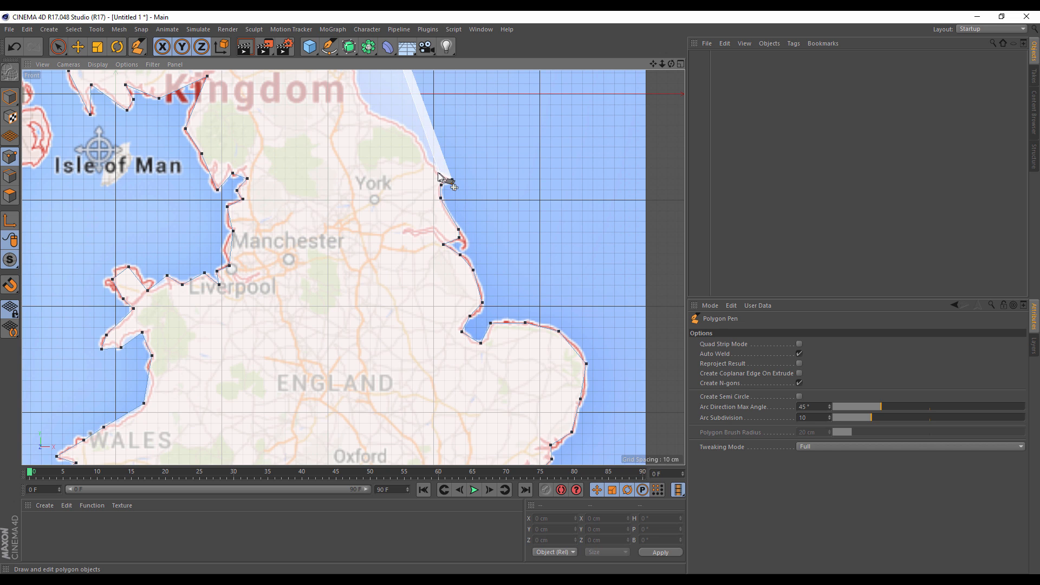
{"action": "left_click", "coordinate": [434, 168]}
{"action": "middle_click_drag", "start_coordinate": [489, 127], "coordinate": [525, 285], "text": "alt"}
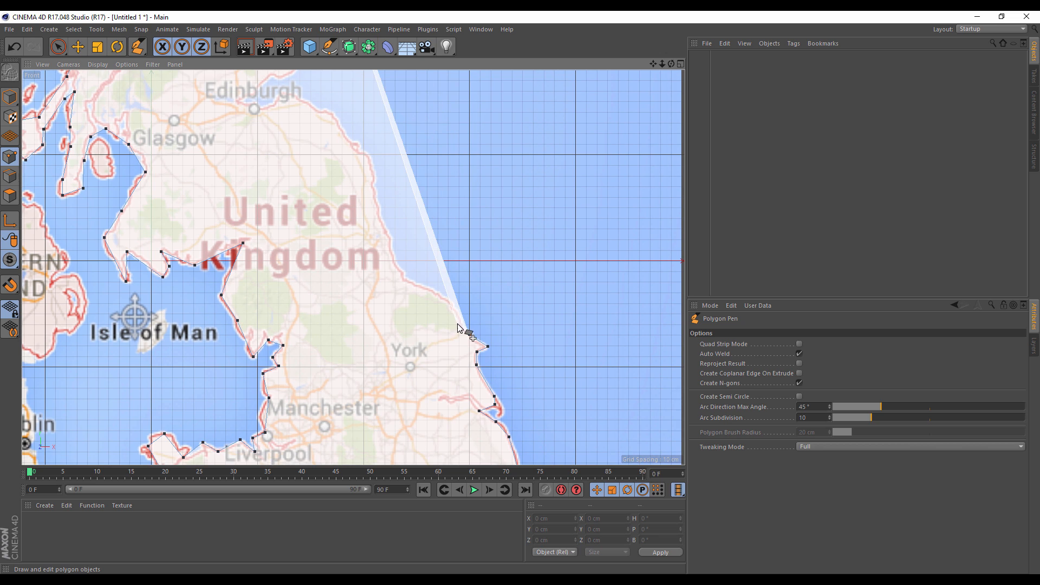
{"action": "left_click", "coordinate": [459, 318]}
{"action": "left_click", "coordinate": [450, 300]}
{"action": "left_click", "coordinate": [405, 280]}
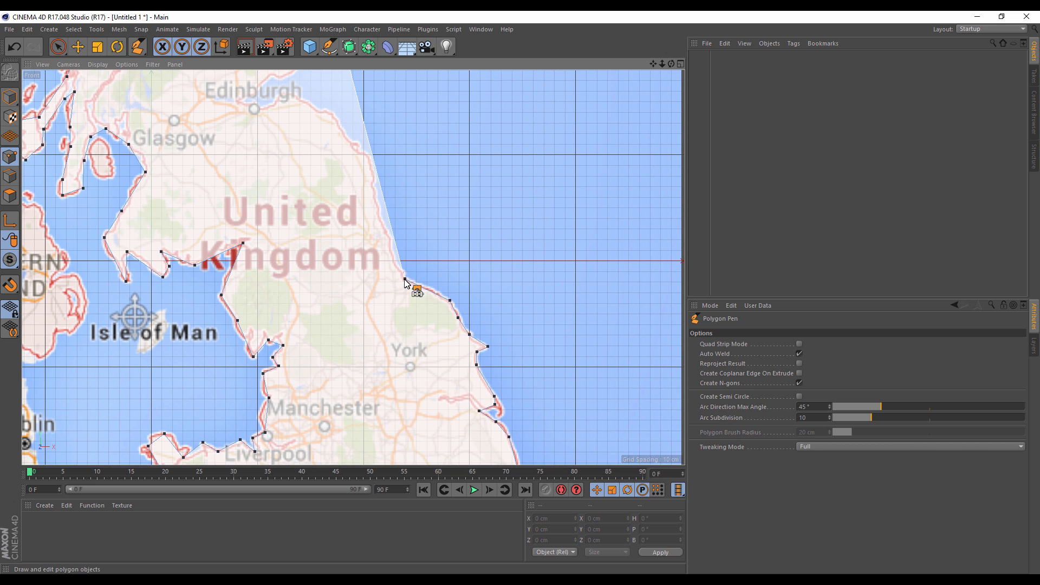
Trace the northeast English coast from the Tees north through Northumberland
{"action": "left_click", "coordinate": [390, 242]}
{"action": "middle_click_drag", "start_coordinate": [418, 204], "coordinate": [488, 303], "text": "alt"}
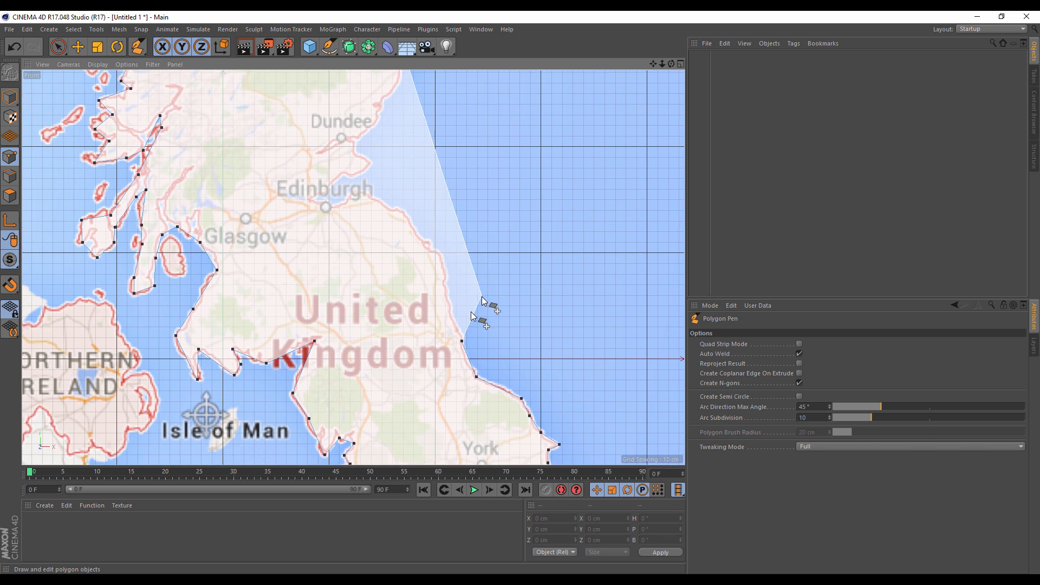
{"action": "left_click", "coordinate": [451, 307]}
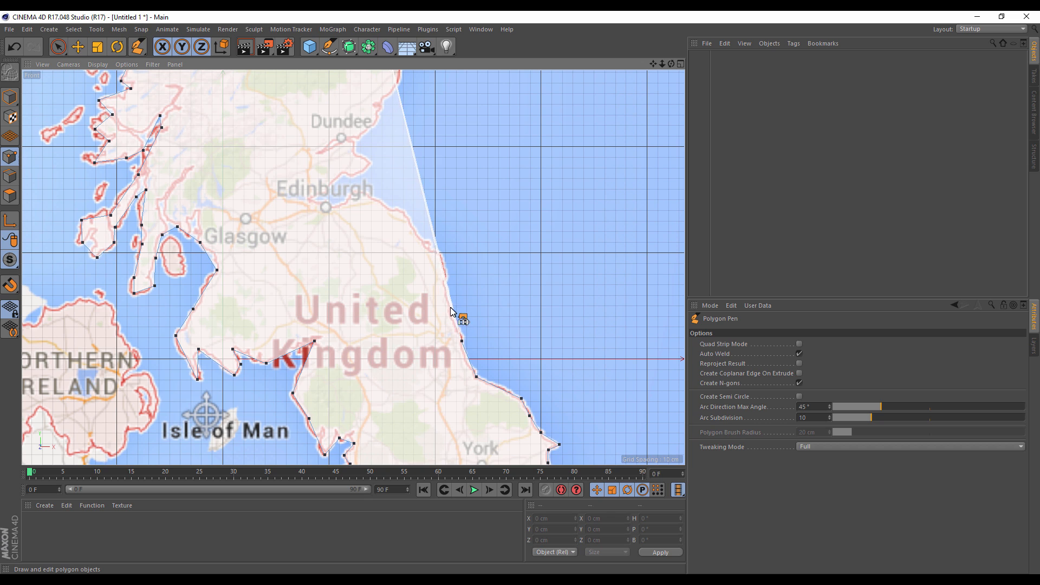
{"action": "left_click", "coordinate": [445, 278]}
{"action": "left_click", "coordinate": [438, 251]}
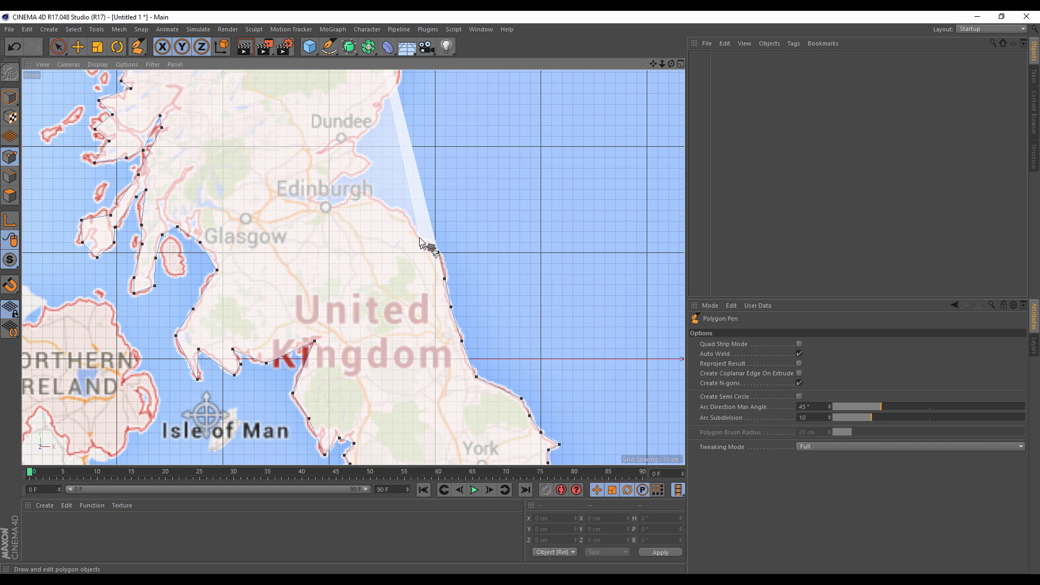
Trace the southeastern Scottish coast northwest and along the south shore of the Firth of Forth past Edinburgh
{"action": "left_click", "coordinate": [412, 228]}
{"action": "left_click", "coordinate": [405, 210]}
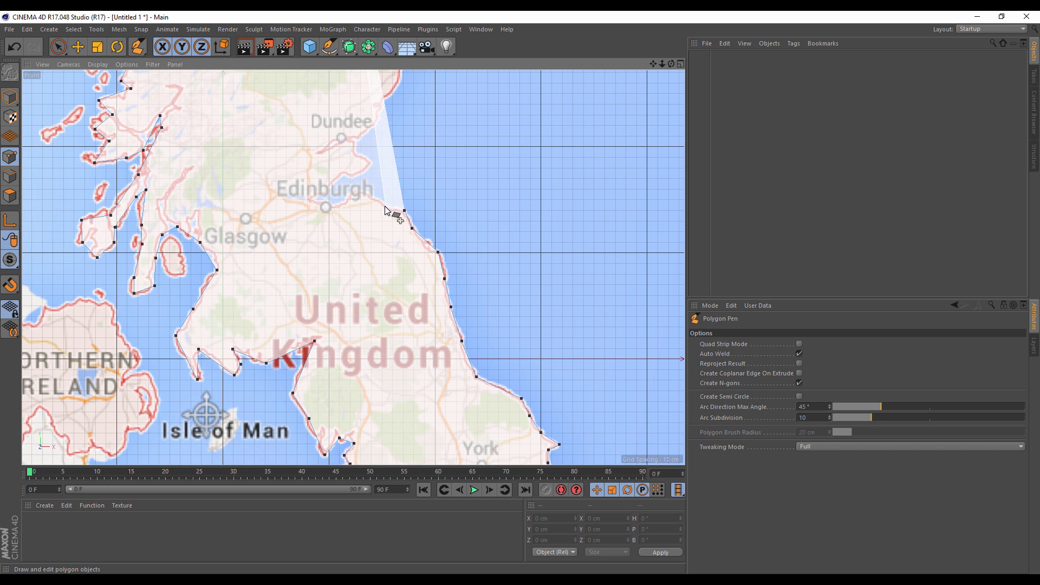
{"action": "left_click", "coordinate": [385, 206]}
{"action": "left_click", "coordinate": [352, 194]}
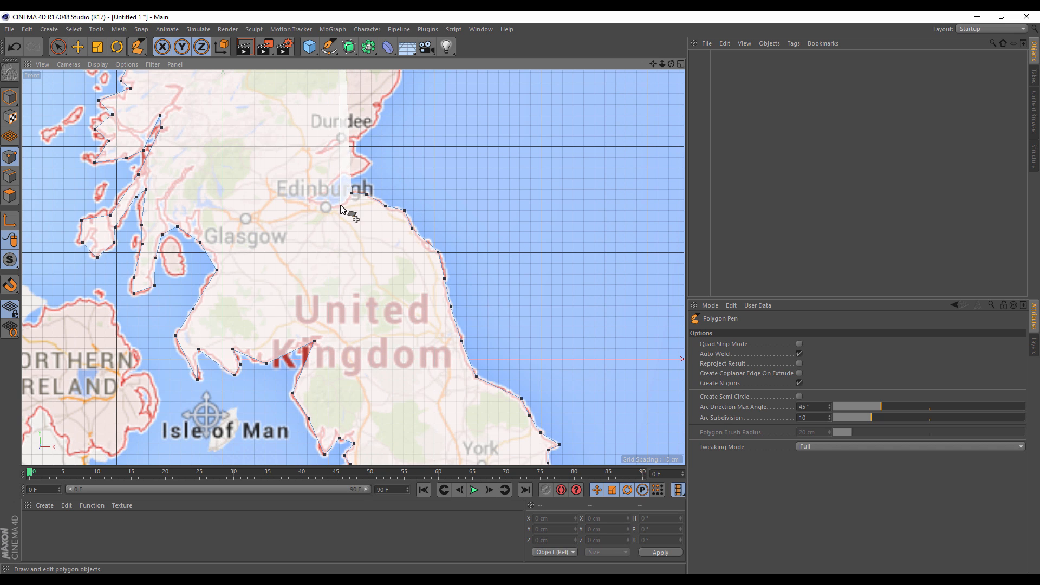
{"action": "left_click", "coordinate": [338, 205]}
{"action": "left_click", "coordinate": [308, 199]}
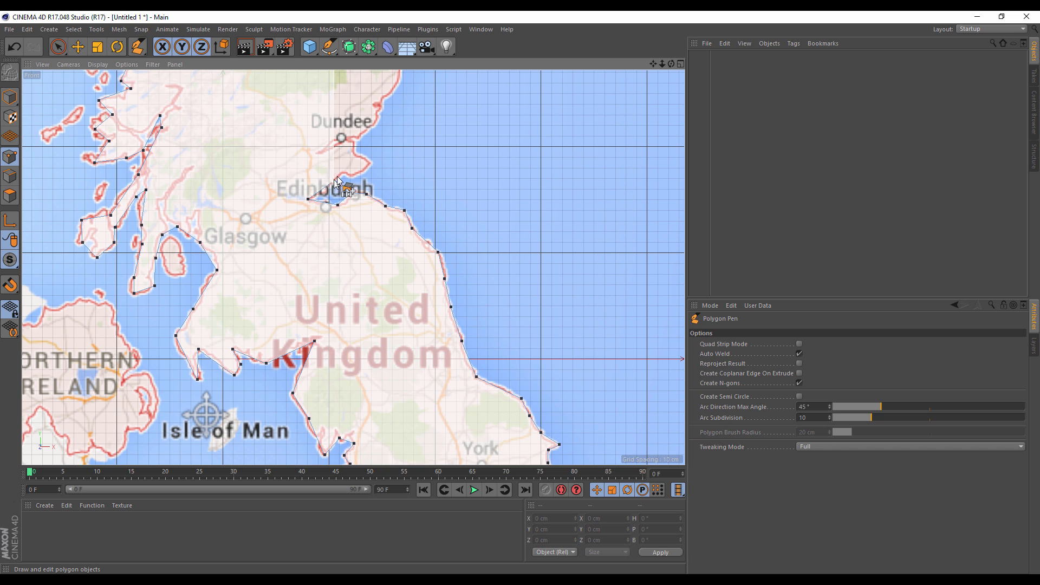
Trace the north shore of the Firth of Forth and around the Fife peninsula toward Dundee
{"action": "left_click", "coordinate": [332, 181]}
{"action": "left_click", "coordinate": [345, 171]}
{"action": "left_click", "coordinate": [356, 176]}
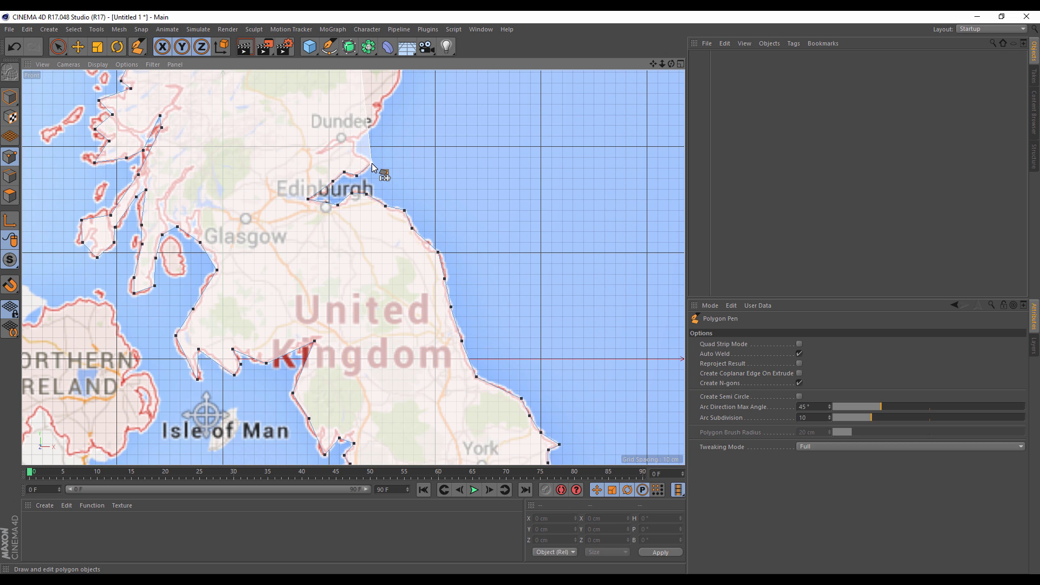
{"action": "left_click", "coordinate": [372, 163]}
{"action": "left_click", "coordinate": [355, 154]}
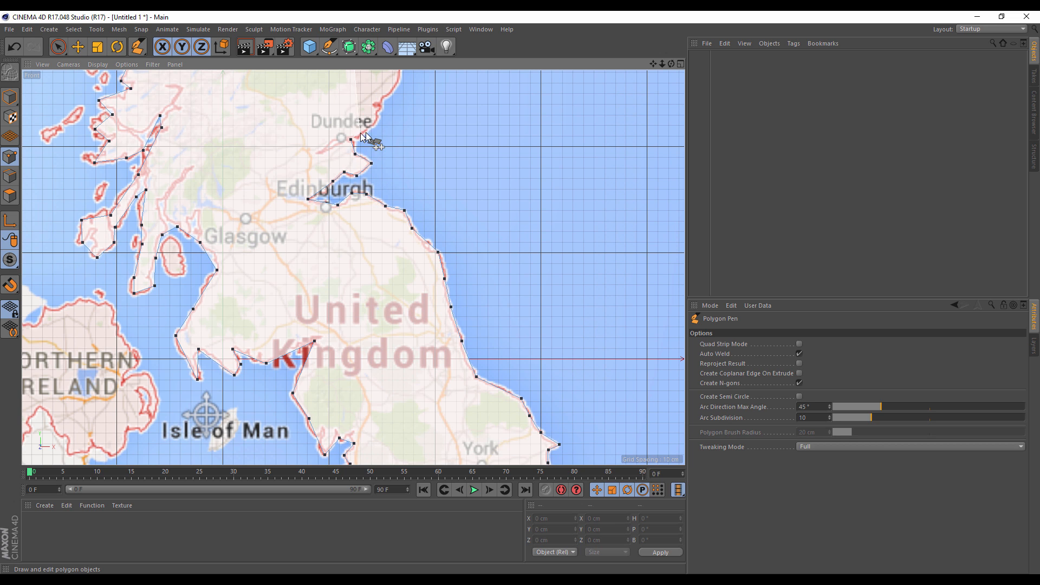
Trace the Scottish east coast from Dundee past Aberdeen to the northeastern shoulder
{"action": "middle_click_drag", "start_coordinate": [422, 117], "coordinate": [442, 333], "text": "alt"}
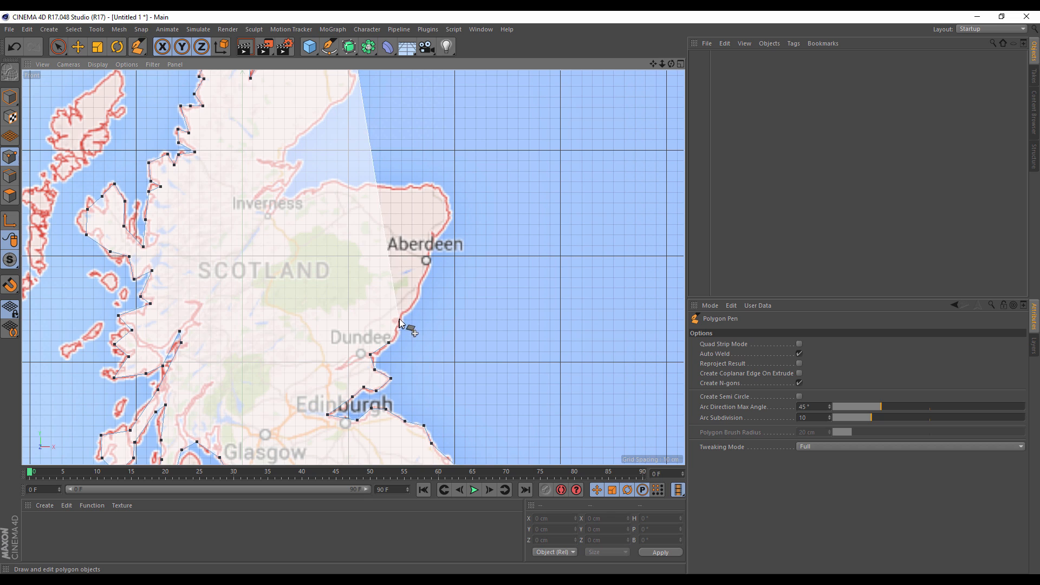
{"action": "left_click", "coordinate": [407, 311]}
{"action": "left_click", "coordinate": [421, 287]}
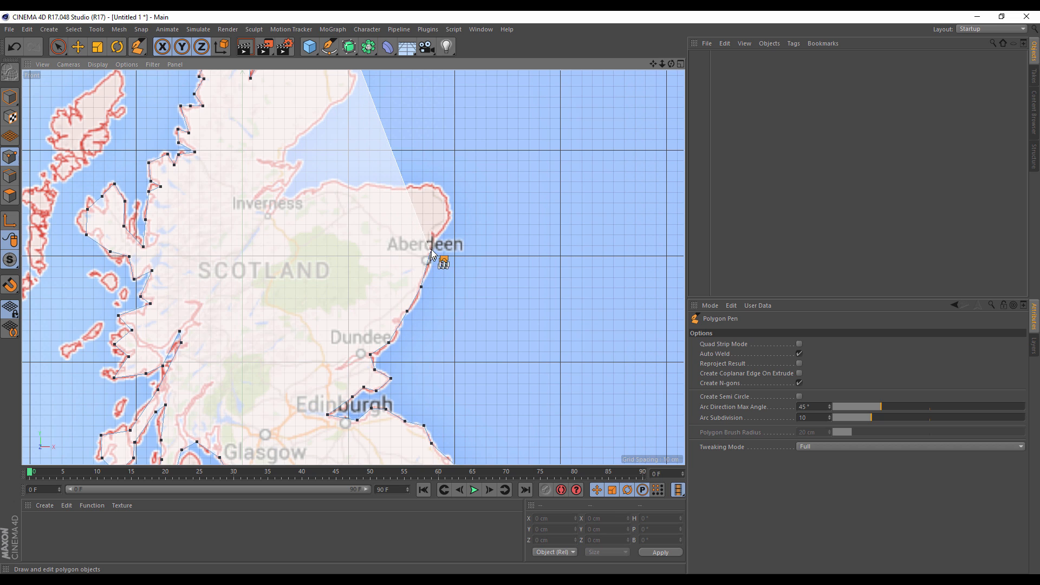
{"action": "left_click", "coordinate": [432, 251]}
{"action": "left_click", "coordinate": [449, 216]}
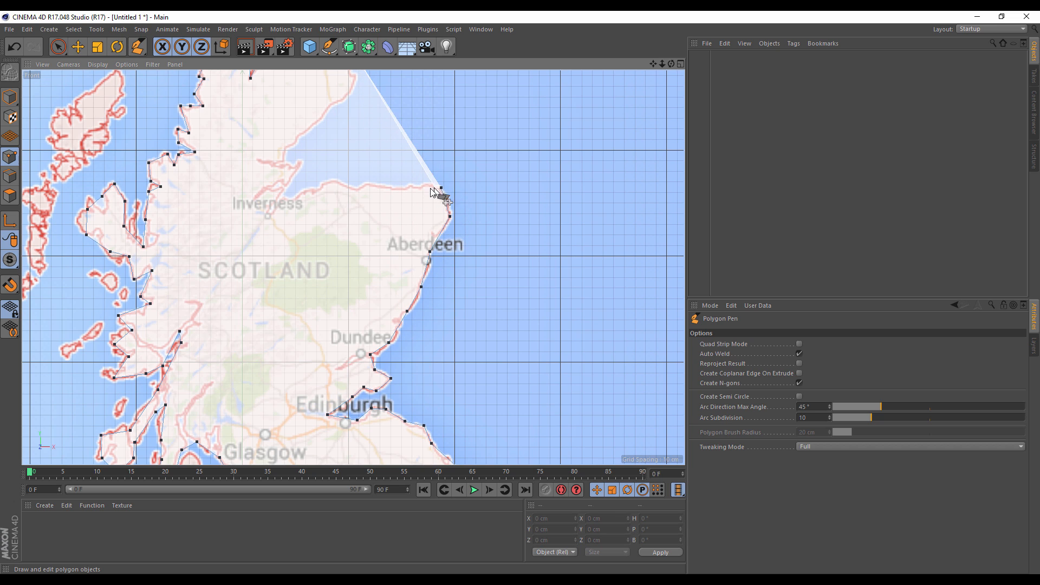
Trace the Moray Firth's south shore west from the northeastern corner to Inverness
{"action": "left_click", "coordinate": [406, 188]}
{"action": "left_click", "coordinate": [366, 186]}
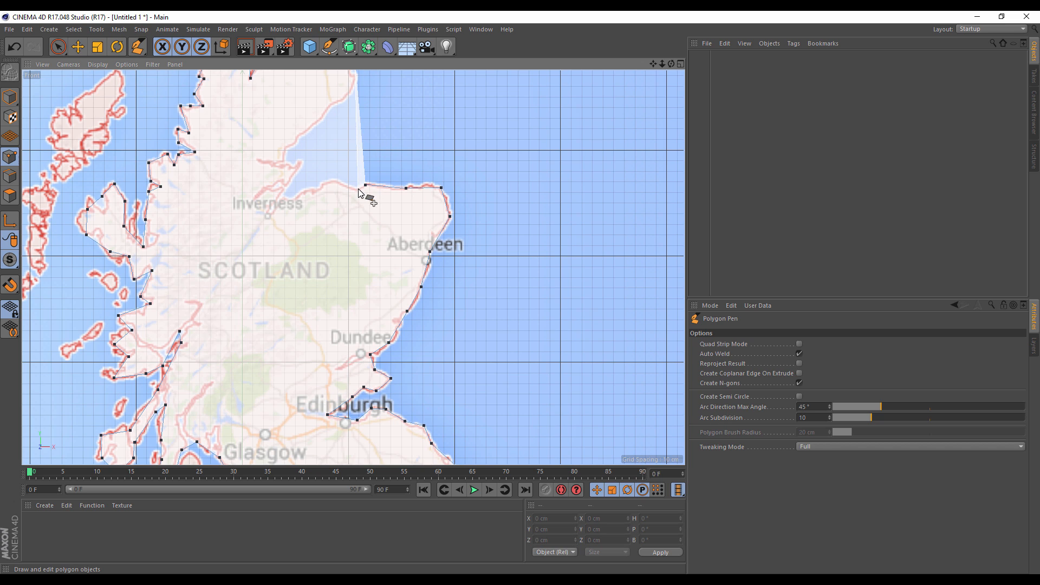
{"action": "left_click", "coordinate": [354, 189]}
{"action": "left_click", "coordinate": [333, 179]}
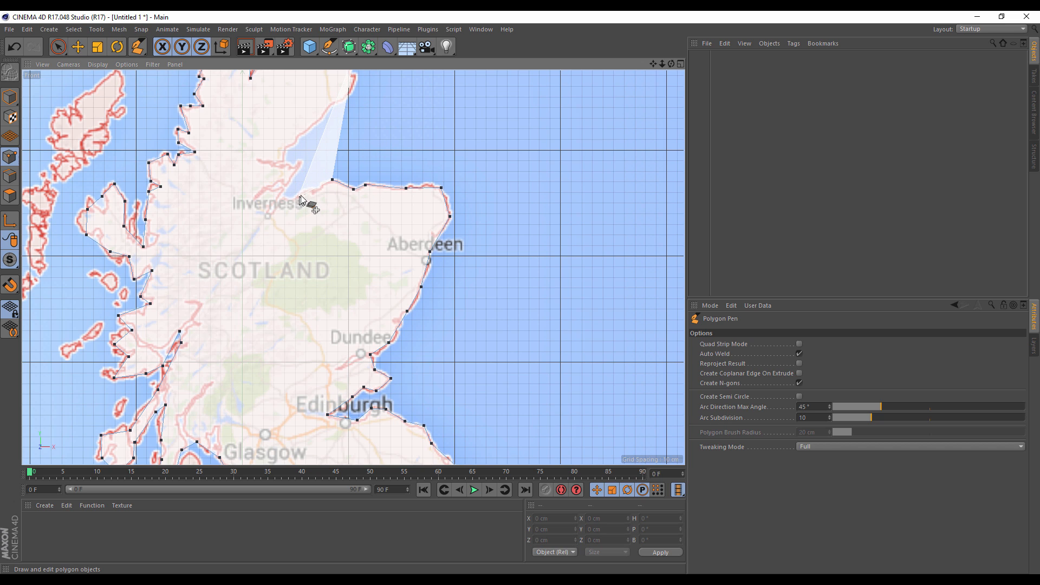
{"action": "left_click", "coordinate": [294, 197]}
{"action": "left_click", "coordinate": [279, 195]}
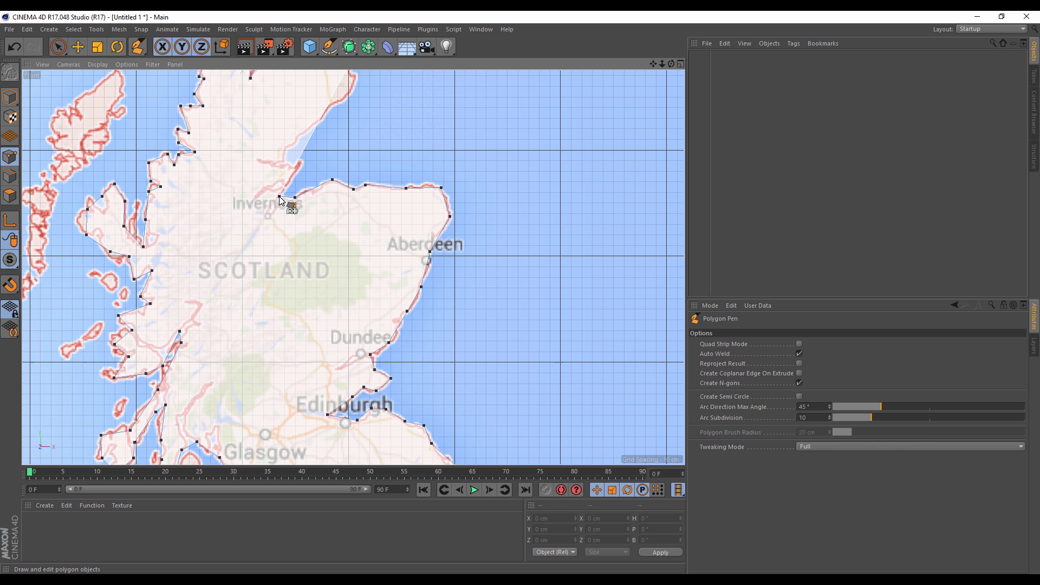
Trace the coast from Inverness northeast to Scotland's northern tip and close the Great Britain outline into a polygon
{"action": "left_click", "coordinate": [286, 164]}
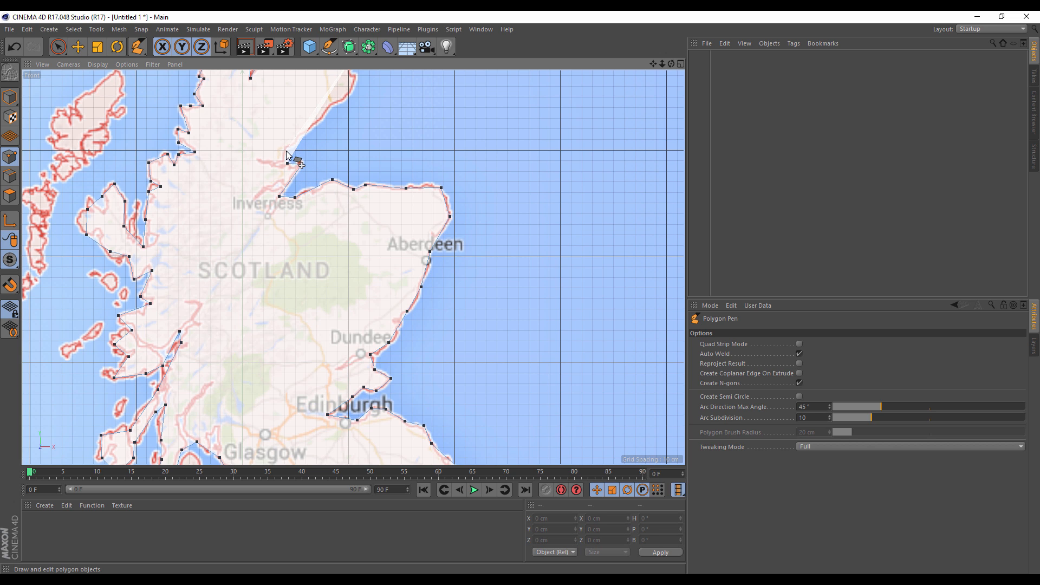
{"action": "left_click", "coordinate": [313, 125]}
{"action": "middle_click_drag", "start_coordinate": [386, 100], "coordinate": [488, 265]}
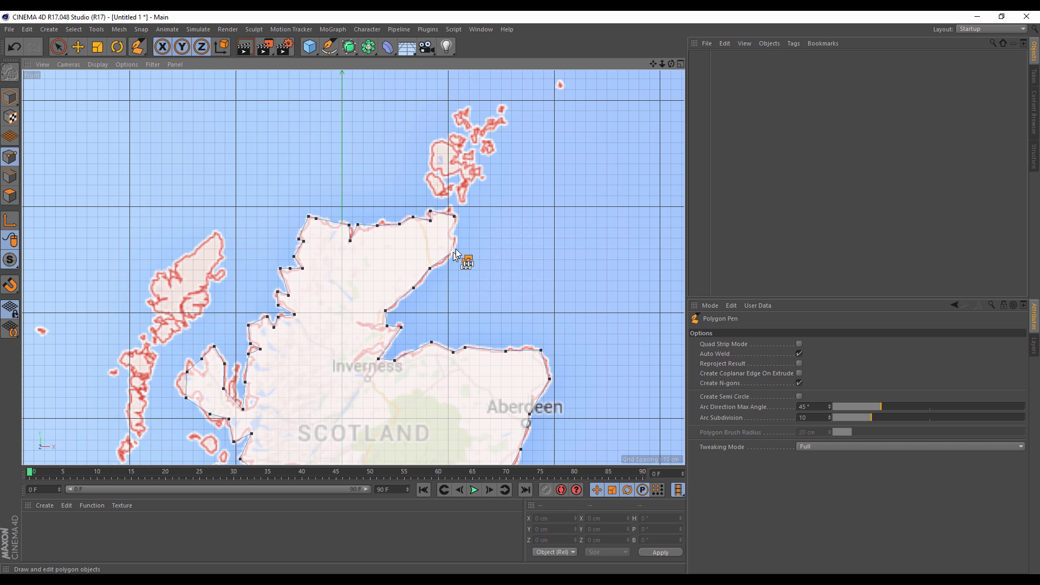
{"action": "left_click", "coordinate": [454, 220]}
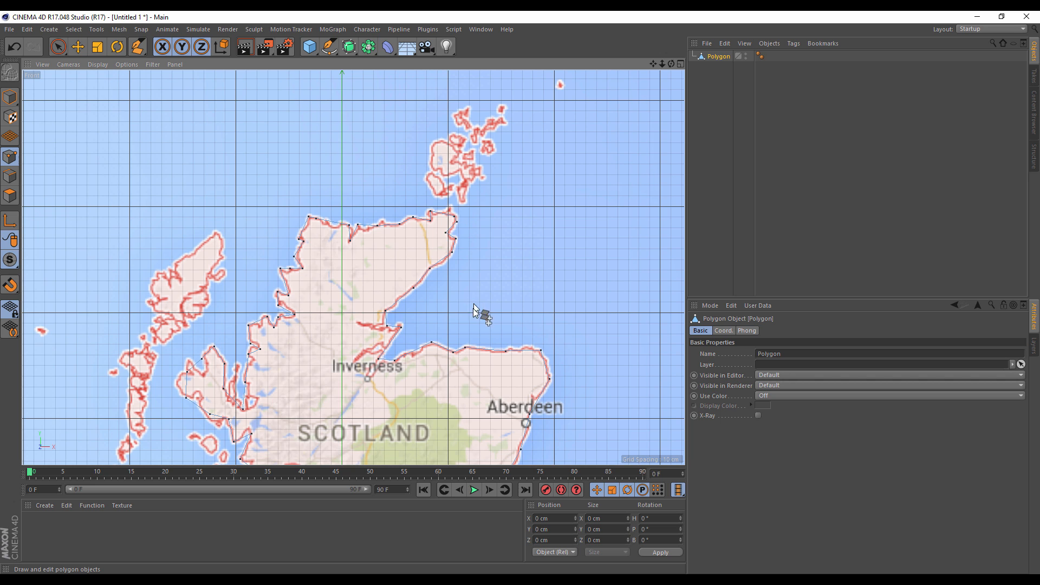
Switch to the four-view layout and frame the finished Great Britain polygon in the Perspective view
{"action": "scroll", "coordinate": [474, 311], "scroll_direction": "down", "scroll_amount": 5}
{"action": "middle_click_drag", "start_coordinate": [515, 411], "coordinate": [463, 166]}
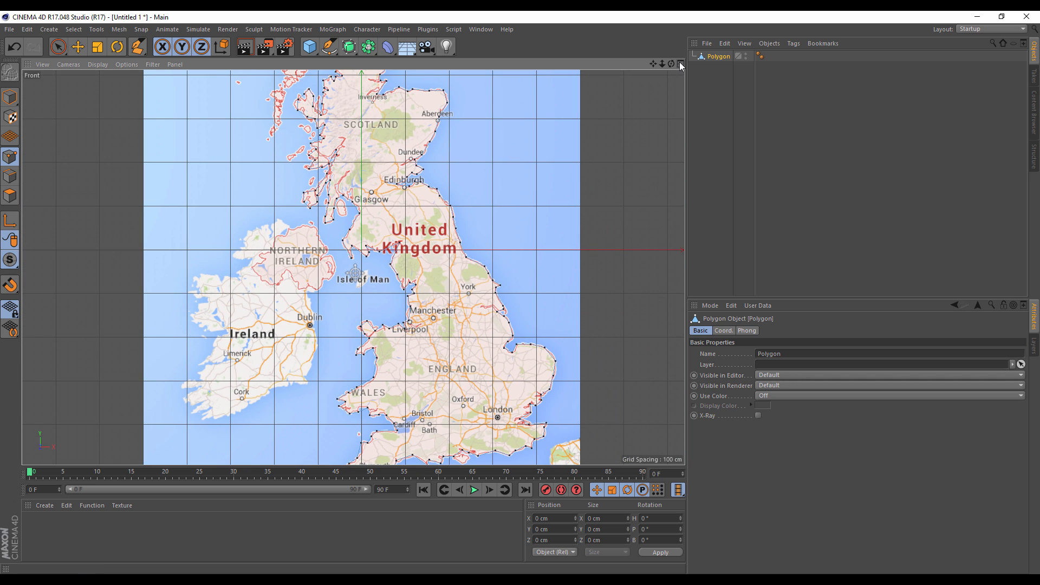
{"action": "left_click", "coordinate": [681, 64]}
{"action": "left_click_drag", "start_coordinate": [330, 64], "coordinate": [187, 166]}
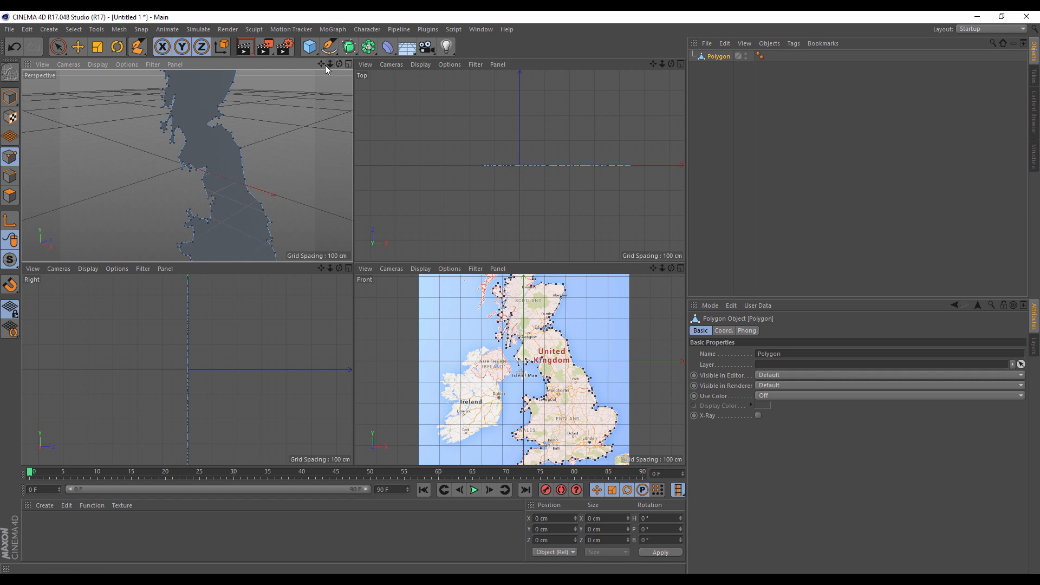
{"action": "left_click_drag", "start_coordinate": [320, 64], "coordinate": [187, 166]}
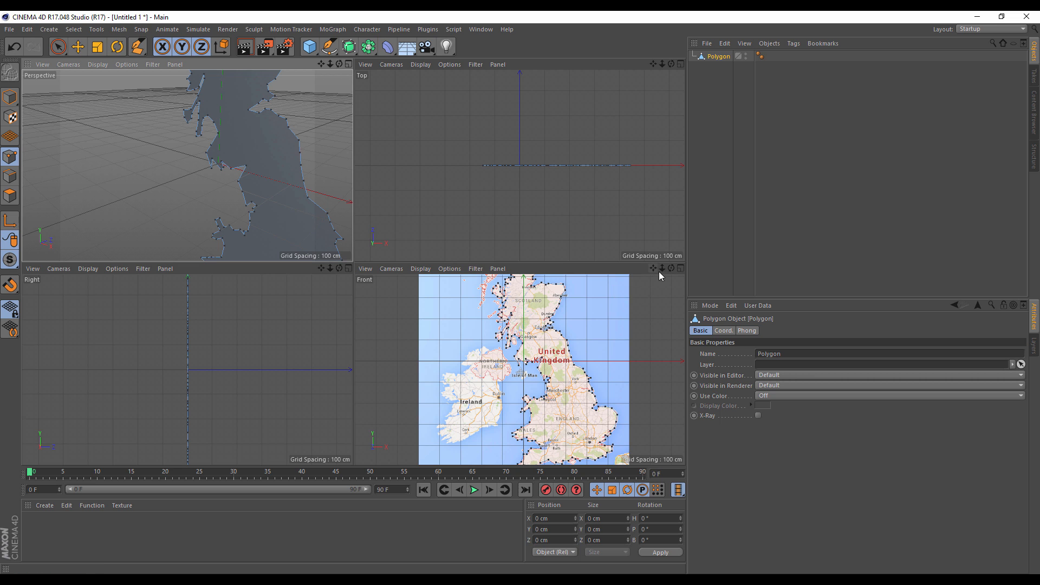
Start the Ireland outline in the Front view, tracing from Northern Ireland's northeast coast south to Dublin
{"action": "left_click_drag", "start_coordinate": [662, 268], "coordinate": [521, 373]}
{"action": "left_click_drag", "start_coordinate": [653, 268], "coordinate": [723, 263]}
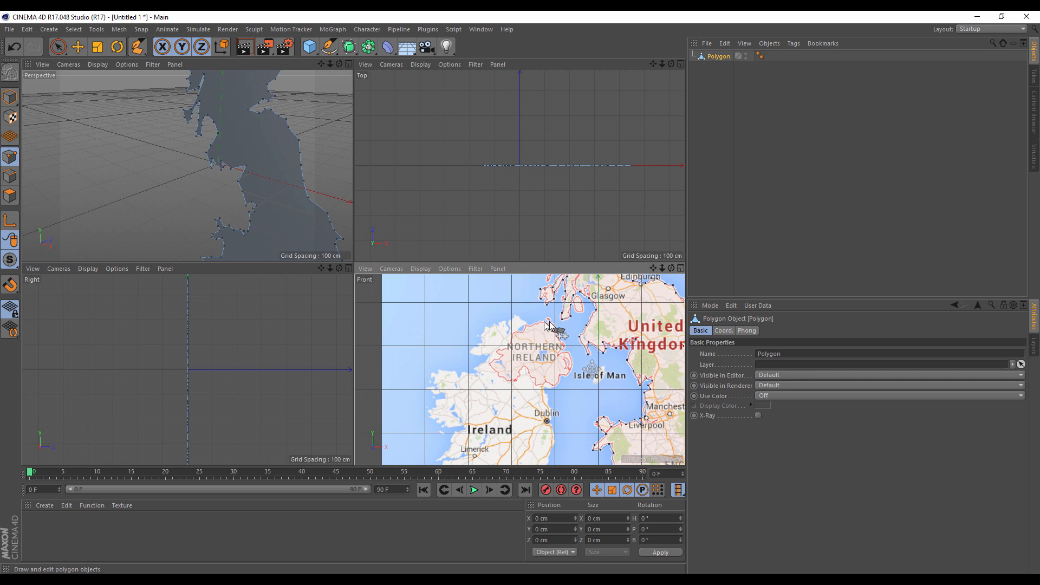
{"action": "scroll", "coordinate": [546, 322], "scroll_direction": "up", "scroll_amount": 2}
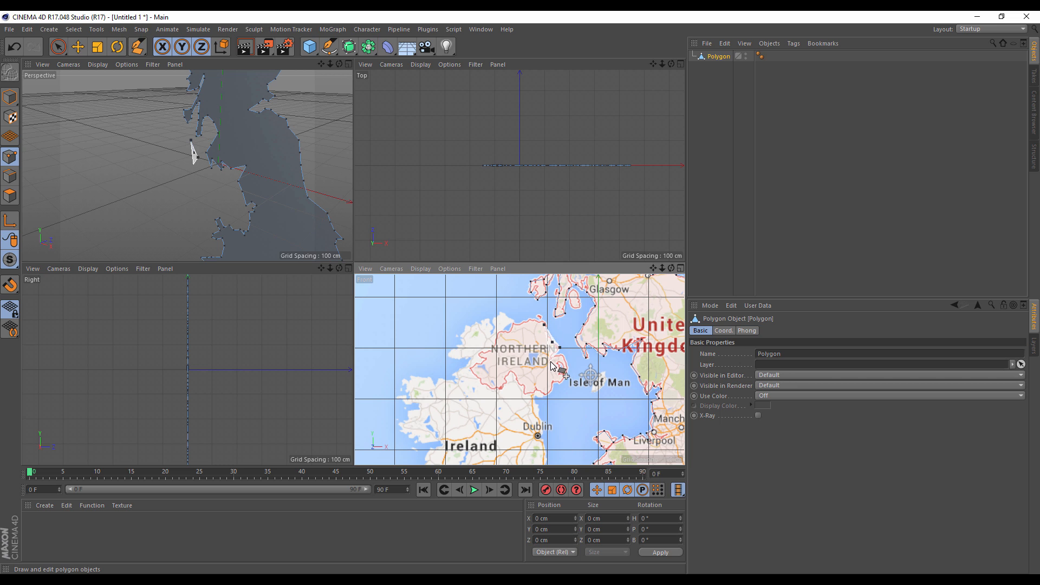
{"action": "left_click", "coordinate": [567, 366]}
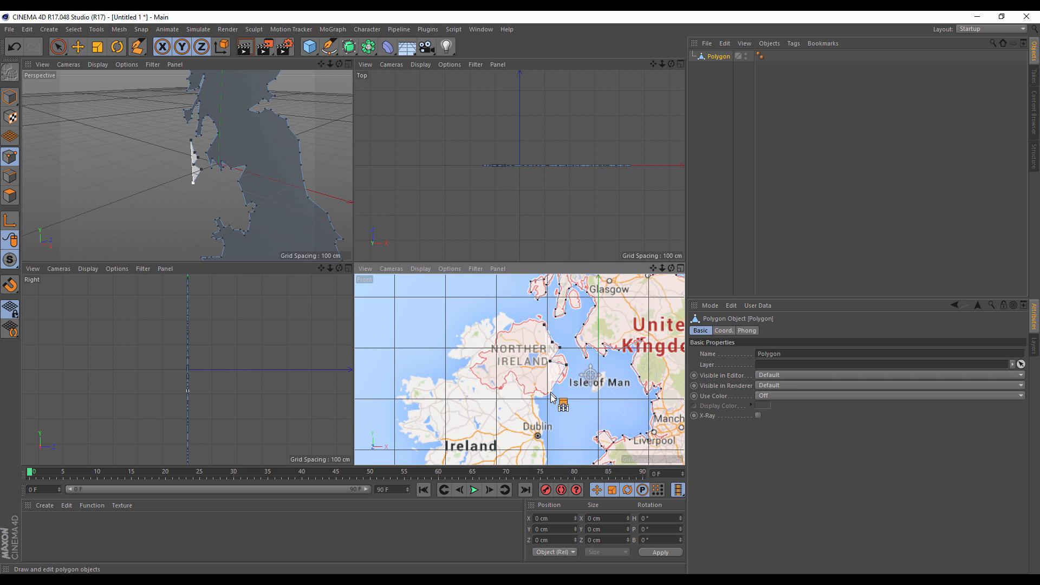
{"action": "left_click", "coordinate": [551, 392]}
{"action": "left_click", "coordinate": [541, 426]}
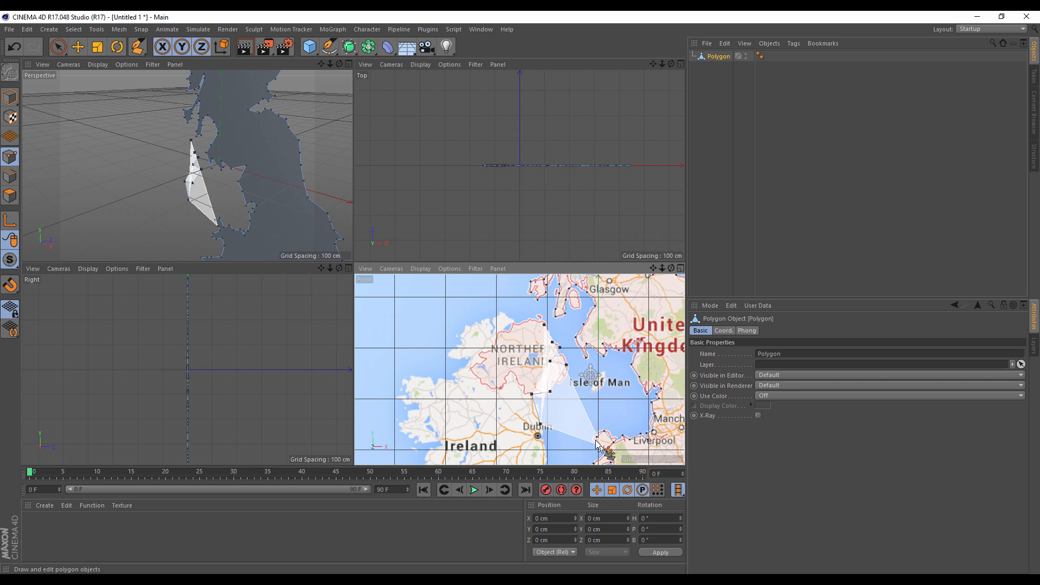
Trace Ireland's coast from south of Dublin around the southeast corner and west past Cork to the southwestern tip
{"action": "middle_click_drag", "start_coordinate": [598, 444], "coordinate": [589, 318], "text": "alt"}
{"action": "left_click", "coordinate": [539, 331]}
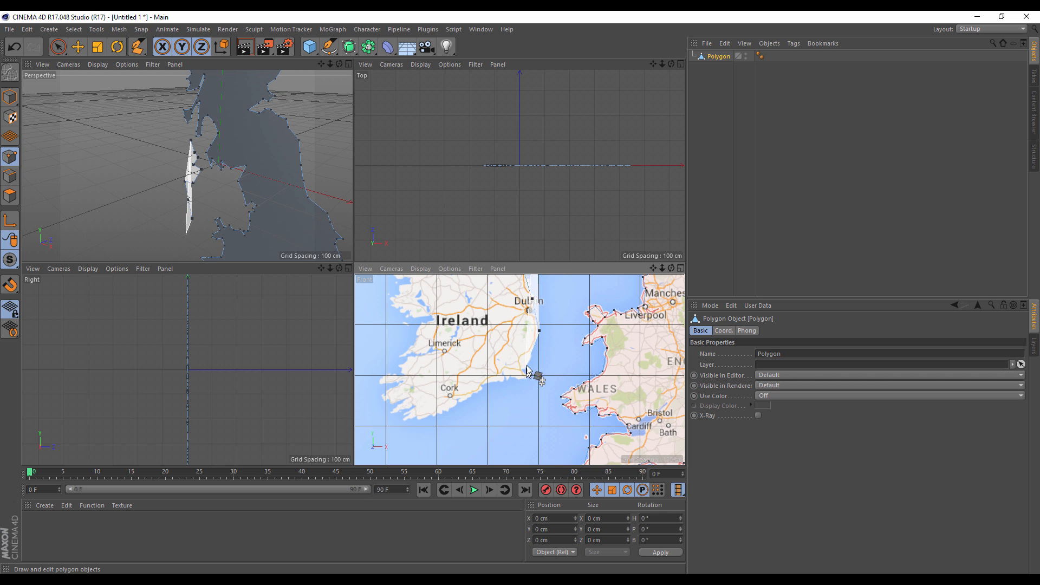
{"action": "left_click", "coordinate": [527, 363]}
{"action": "left_click", "coordinate": [515, 377]}
{"action": "left_click", "coordinate": [480, 386]}
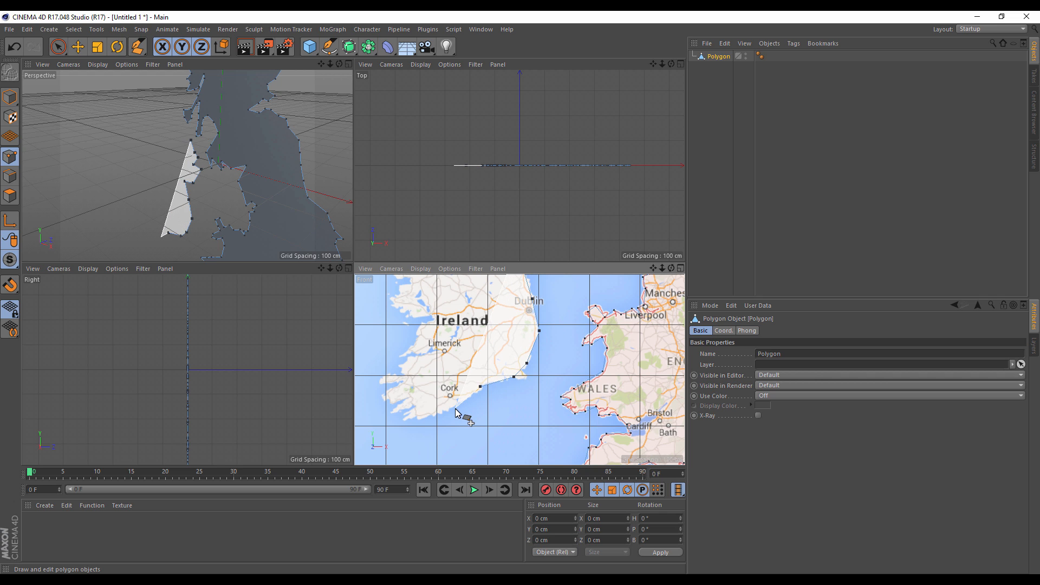
{"action": "left_click", "coordinate": [388, 413]}
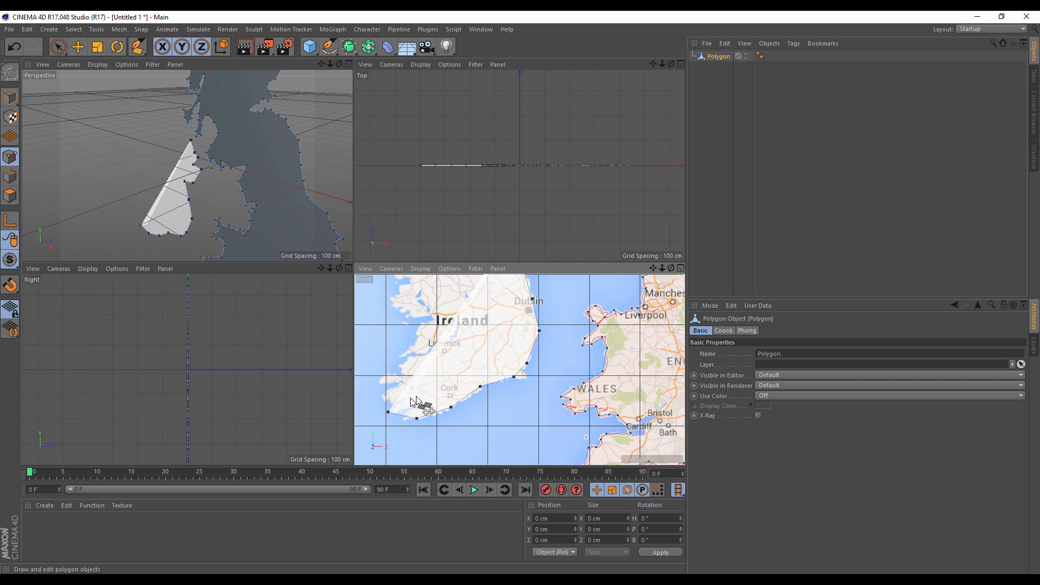
Trace Ireland's jagged southwestern peninsulas with the Polygon Pen, continuing north to the estuary near Limerick
{"action": "left_click", "coordinate": [417, 394]}
{"action": "left_click", "coordinate": [382, 402]}
{"action": "left_click", "coordinate": [405, 383]}
{"action": "left_click", "coordinate": [379, 379]}
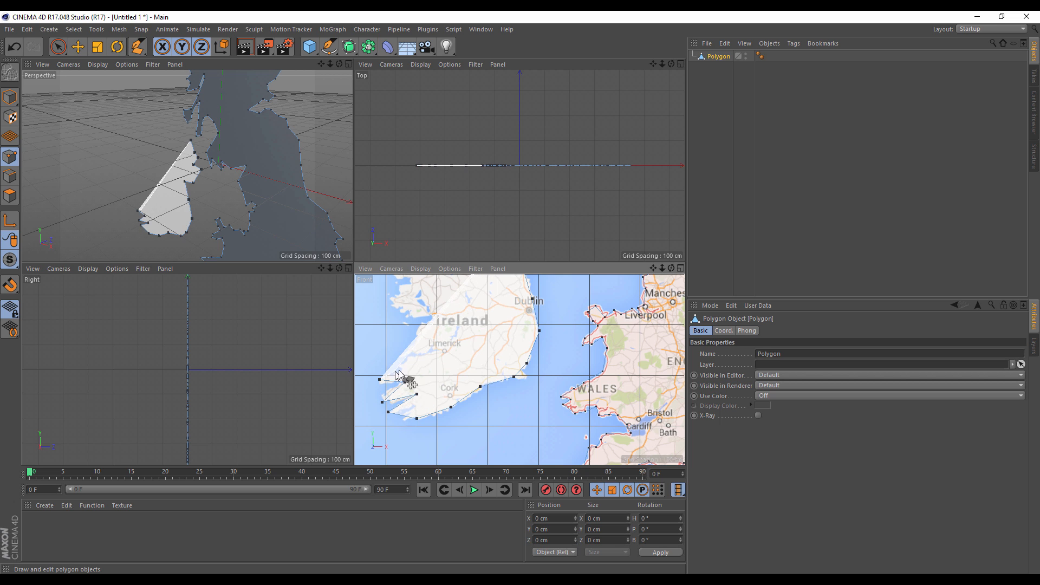
{"action": "left_click", "coordinate": [402, 369]}
{"action": "left_click", "coordinate": [407, 355]}
{"action": "left_click", "coordinate": [432, 349]}
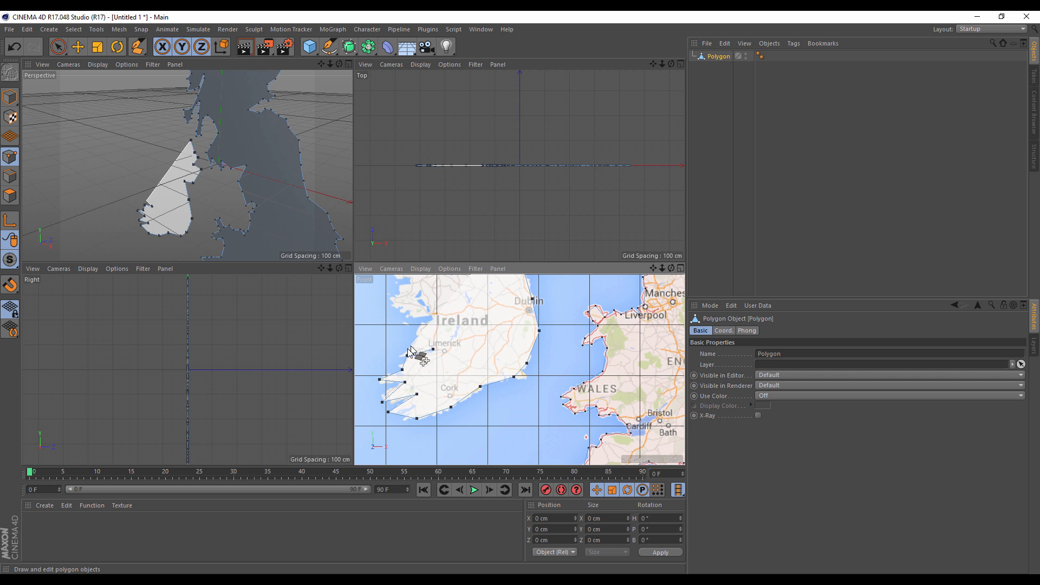
Continue the Ireland outline up the west coast past Galway Bay and around the northwestern headland
{"action": "left_click", "coordinate": [422, 320]}
{"action": "left_click", "coordinate": [390, 298]}
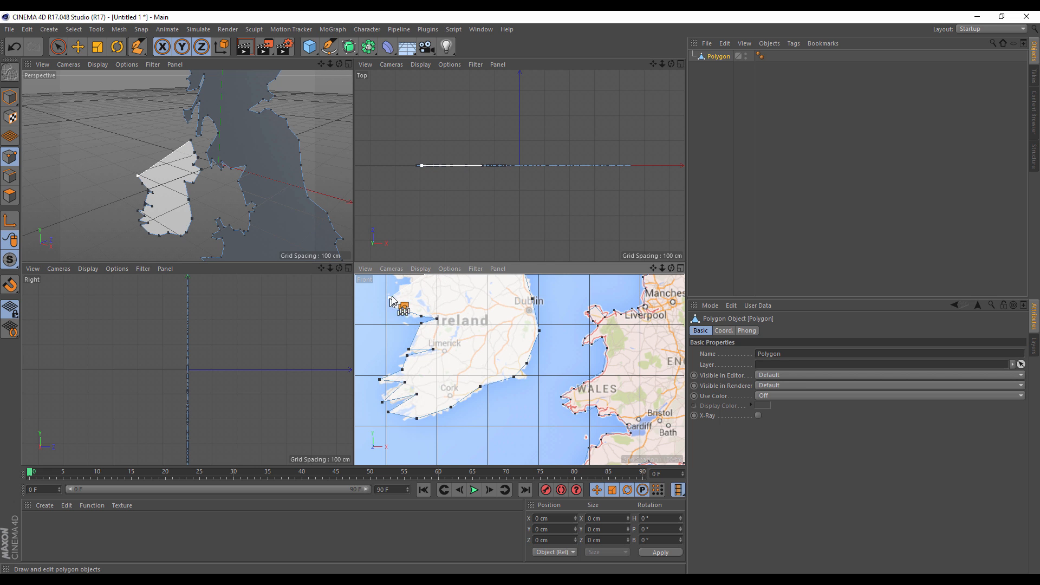
{"action": "middle_click_drag", "start_coordinate": [447, 299], "coordinate": [533, 447], "text": "alt"}
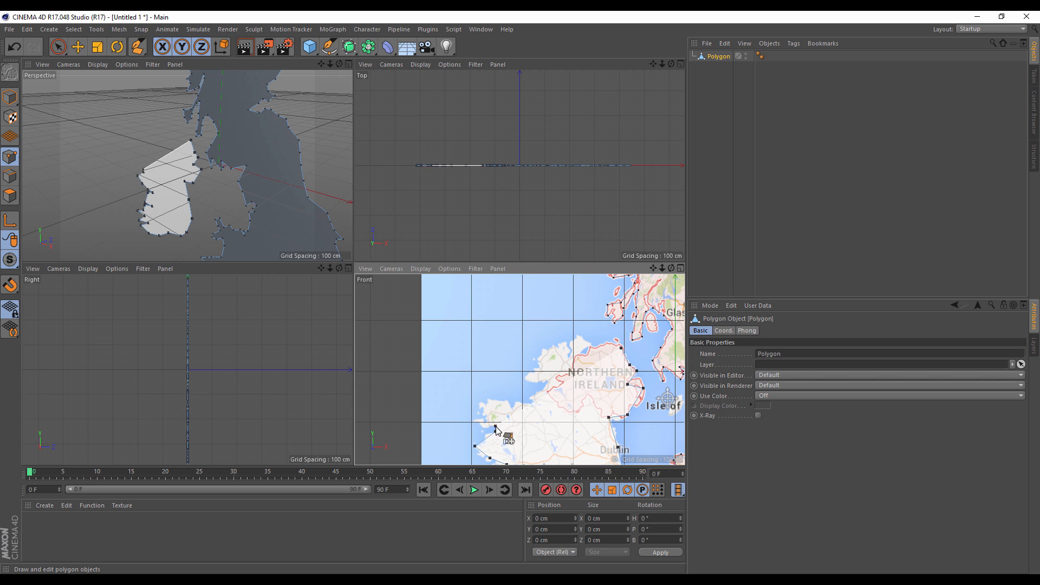
{"action": "left_click", "coordinate": [471, 418]}
{"action": "left_click", "coordinate": [486, 395]}
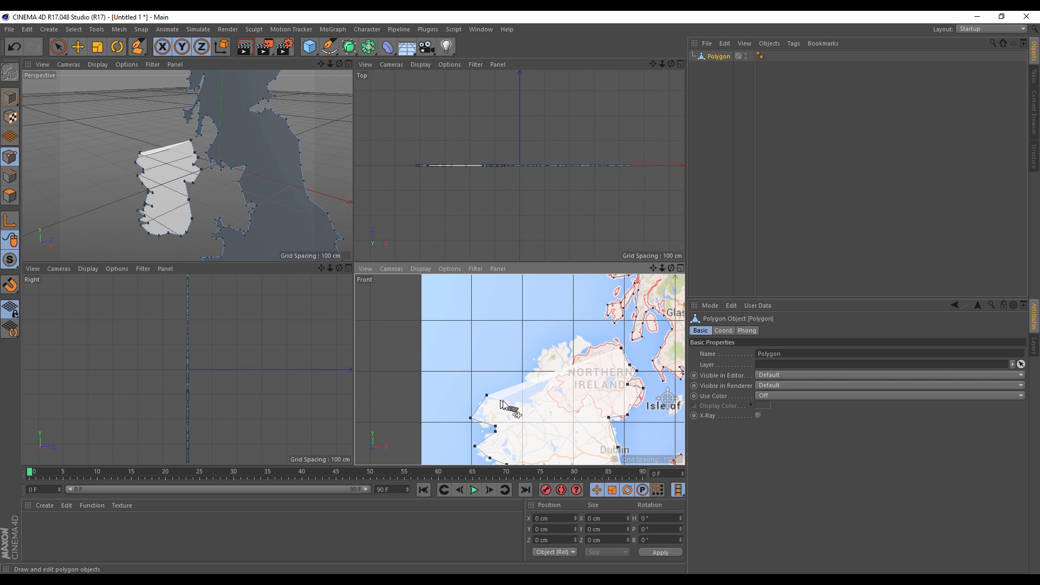
{"action": "left_click", "coordinate": [509, 406]}
{"action": "left_click", "coordinate": [530, 405]}
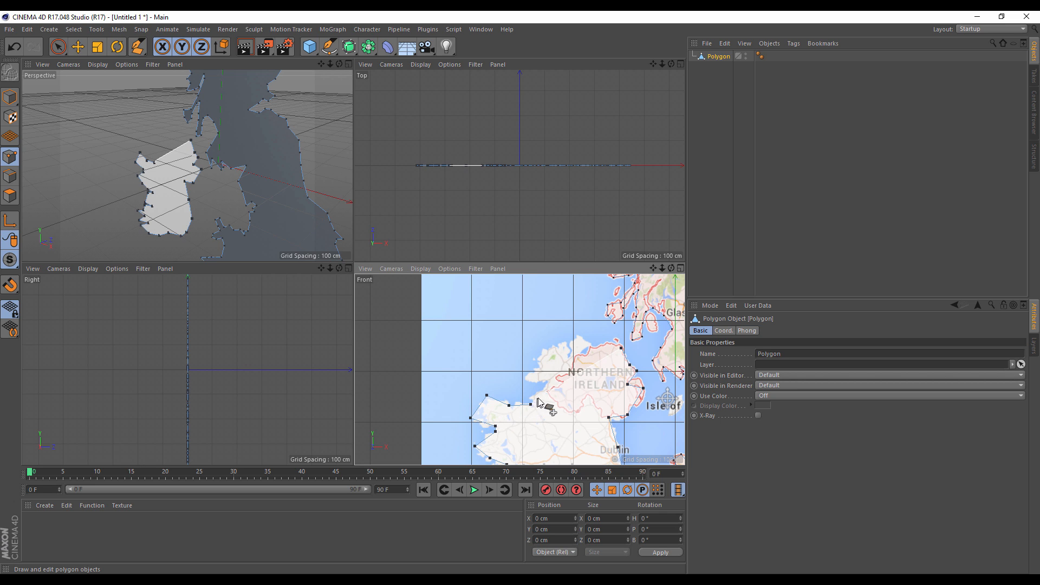
Trace Ireland's northern coast around Donegal and close the outline at Northern Ireland's northeast coast
{"action": "left_click", "coordinate": [545, 384]}
{"action": "left_click", "coordinate": [523, 379]}
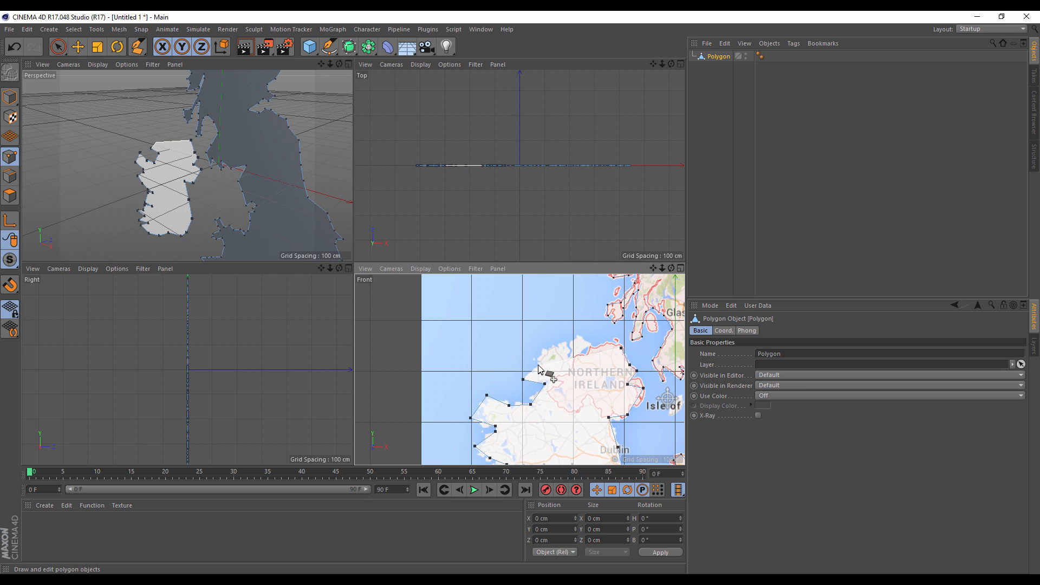
{"action": "left_click", "coordinate": [538, 364]}
{"action": "left_click", "coordinate": [550, 346]}
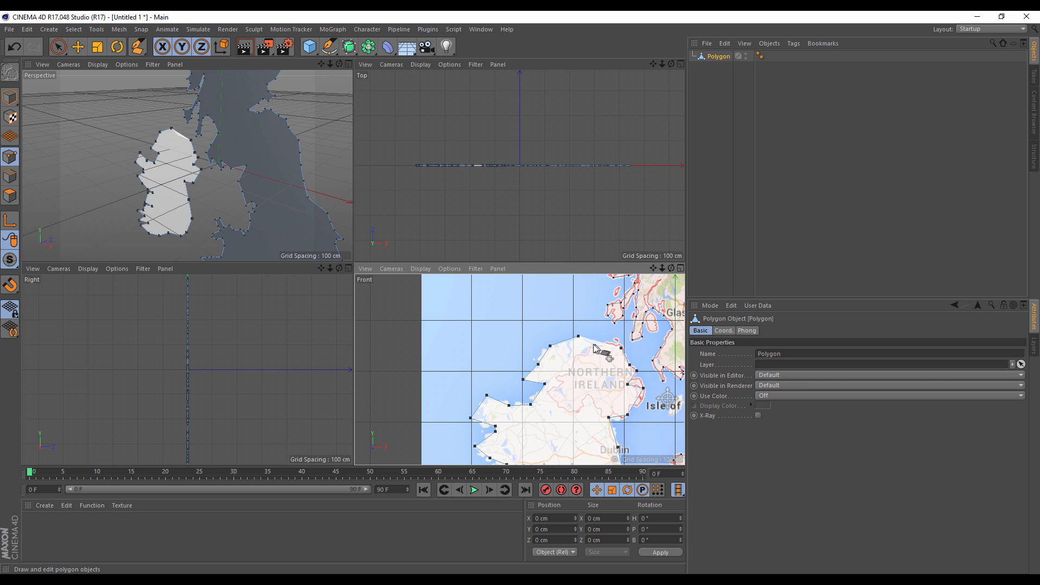
{"action": "left_click", "coordinate": [621, 348]}
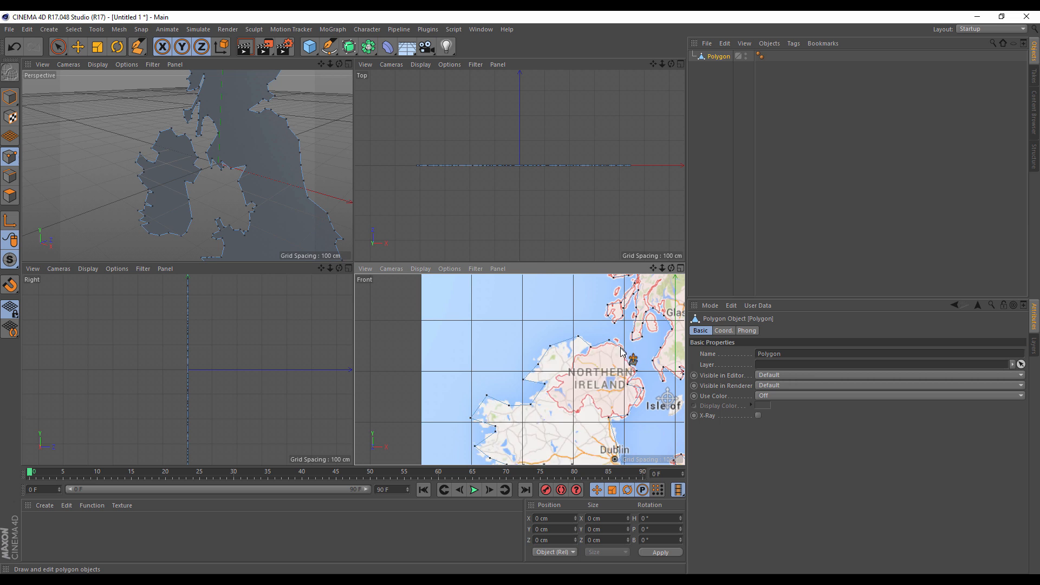
Trace the large northern island of the Outer Hebrides as a closed polygon in the Front view
{"action": "scroll", "coordinate": [633, 386], "scroll_direction": "down", "scroll_amount": 6}
{"action": "left_click_drag", "start_coordinate": [330, 64], "coordinate": [380, 54]}
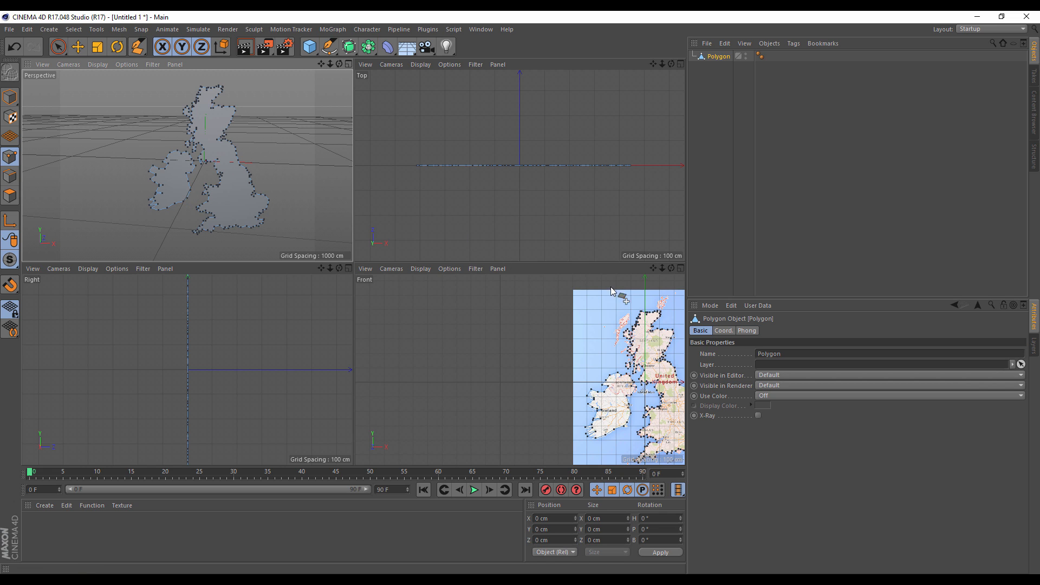
{"action": "left_click_drag", "start_coordinate": [662, 268], "coordinate": [666, 312]}
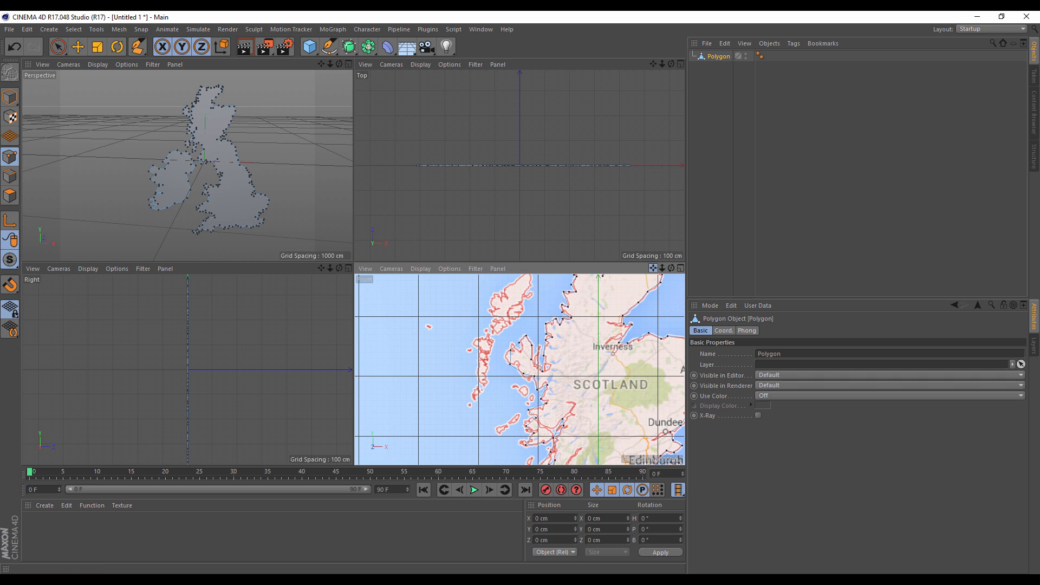
{"action": "middle_click_drag", "start_coordinate": [538, 273], "coordinate": [550, 297], "text": "alt"}
{"action": "left_click", "coordinate": [504, 321]}
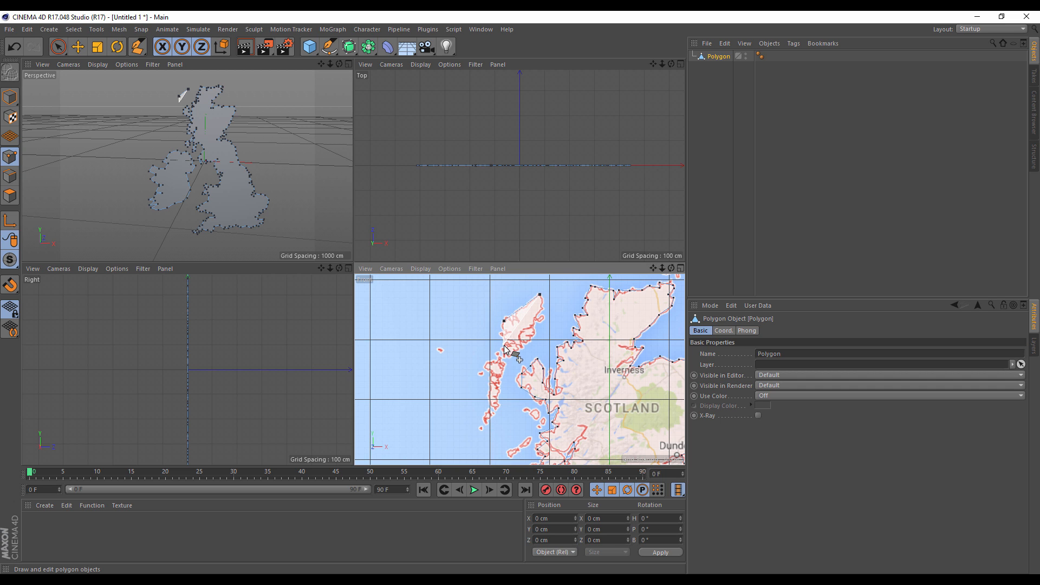
{"action": "left_click", "coordinate": [505, 357]}
{"action": "left_click", "coordinate": [533, 331]}
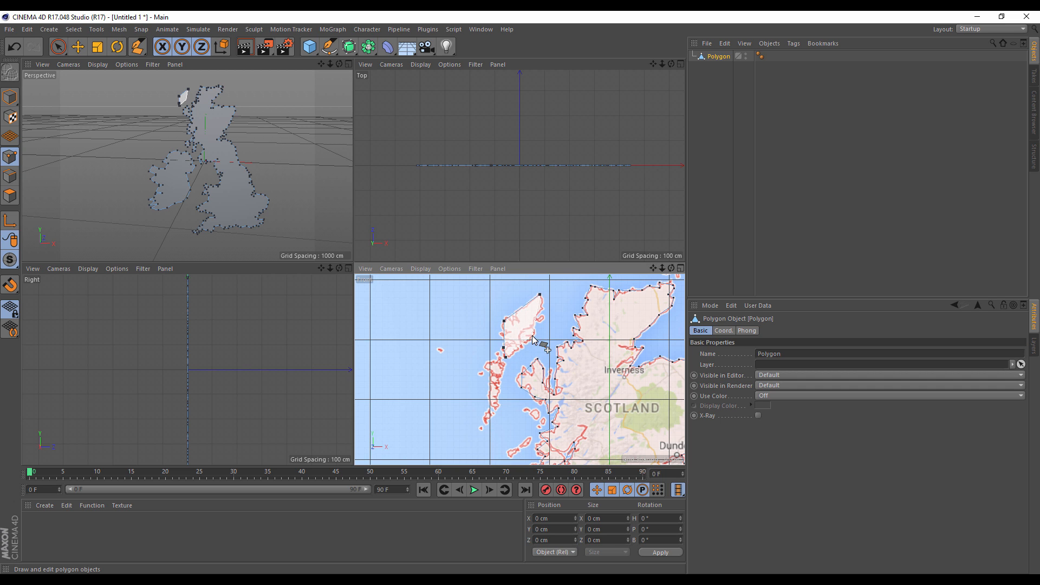
{"action": "left_click", "coordinate": [540, 297]}
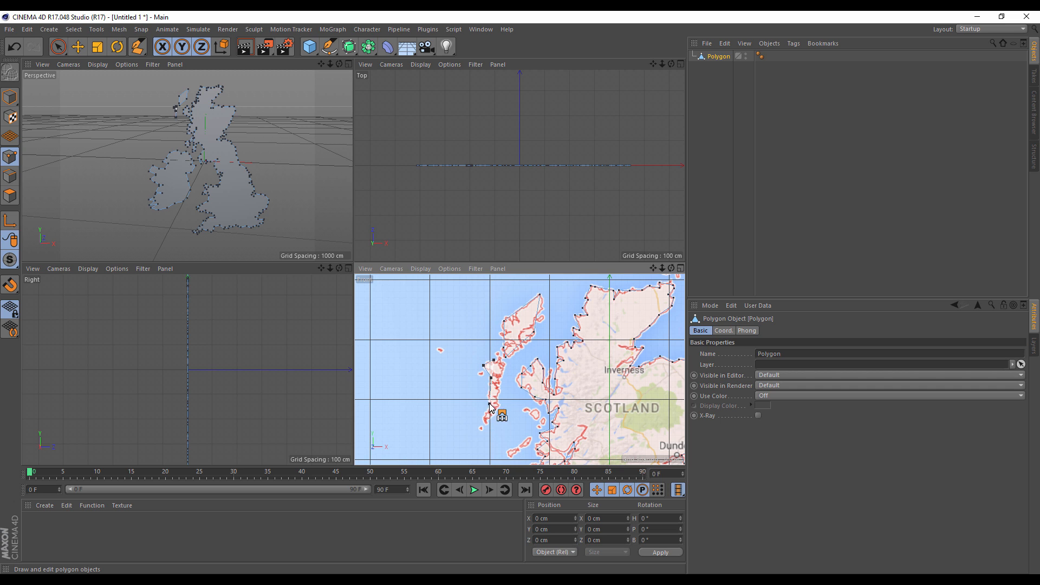
Trace the southern island chain of the Outer Hebrides down to its tip and close it as one polygon
{"action": "left_click", "coordinate": [487, 425]}
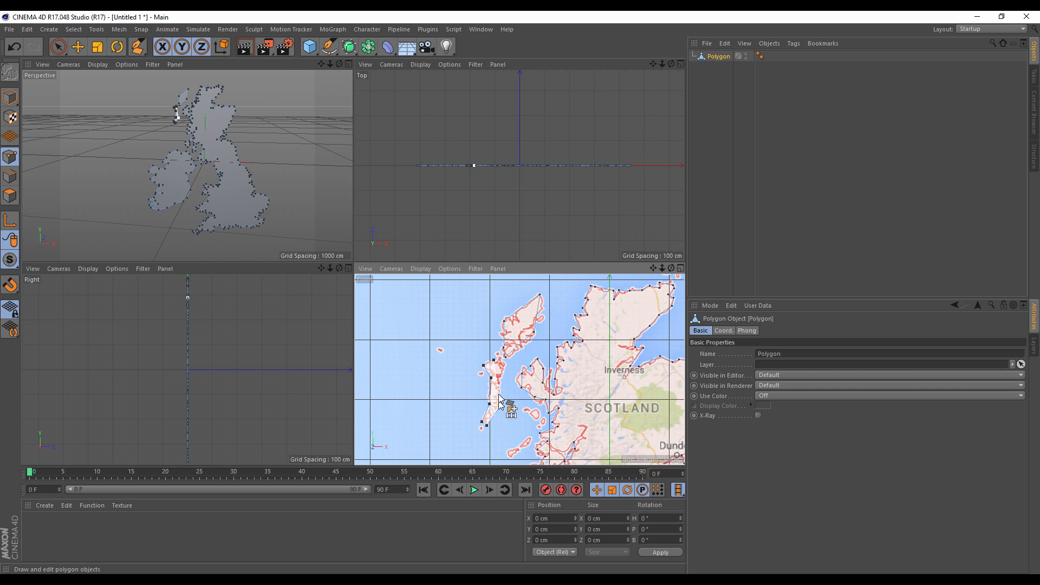
{"action": "left_click", "coordinate": [496, 363]}
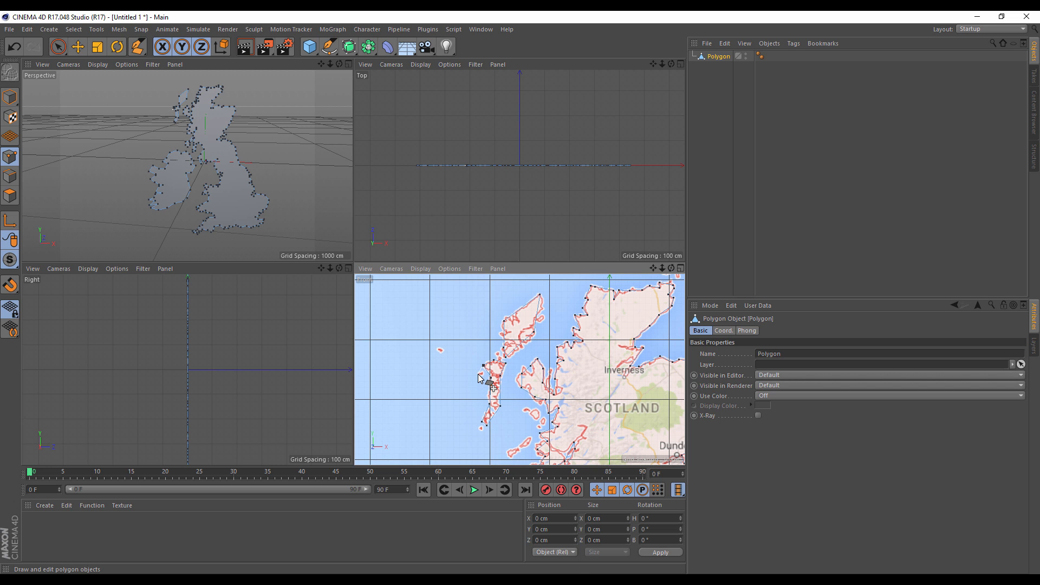
{"action": "key", "text": "ctrl+z"}
Trace the small islet just west of the southern Outer Hebrides as a four-point polygon
{"action": "scroll", "coordinate": [480, 371], "scroll_direction": "up", "scroll_amount": 5}
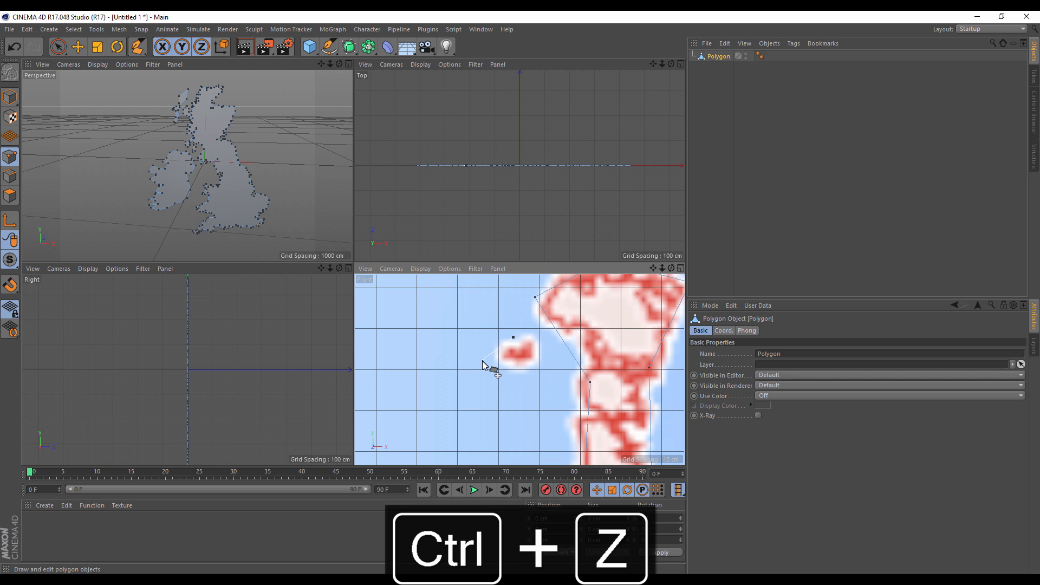
{"action": "left_click", "coordinate": [482, 361]}
{"action": "left_click", "coordinate": [521, 375]}
{"action": "left_click", "coordinate": [543, 345]}
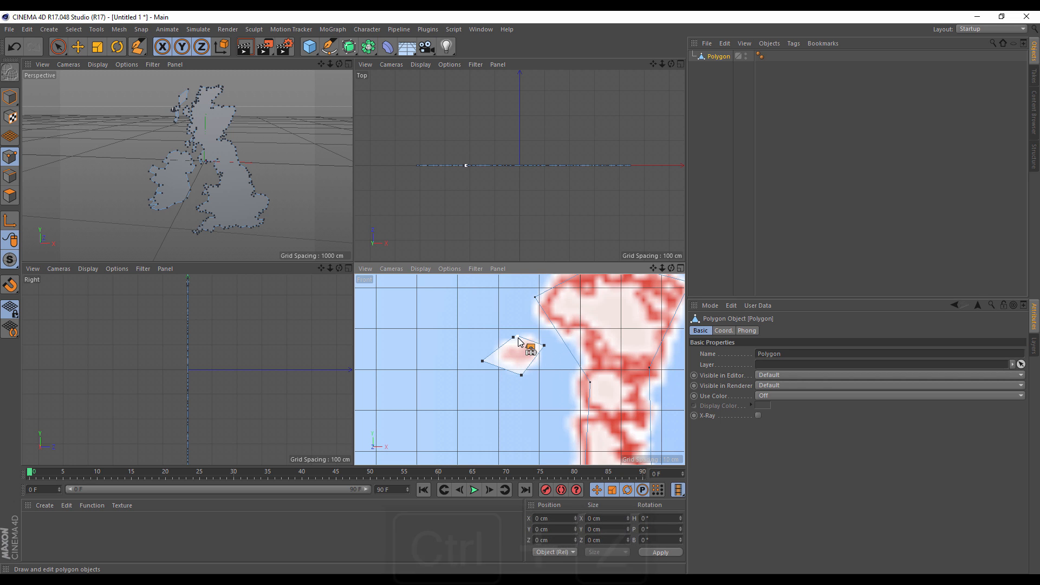
{"action": "key", "text": "ctrl+z"}
Trace the two narrow islands off Scotland's west coast, Coll and Tiree, as one joined polygon
{"action": "scroll", "coordinate": [518, 341], "scroll_direction": "down", "scroll_amount": 5}
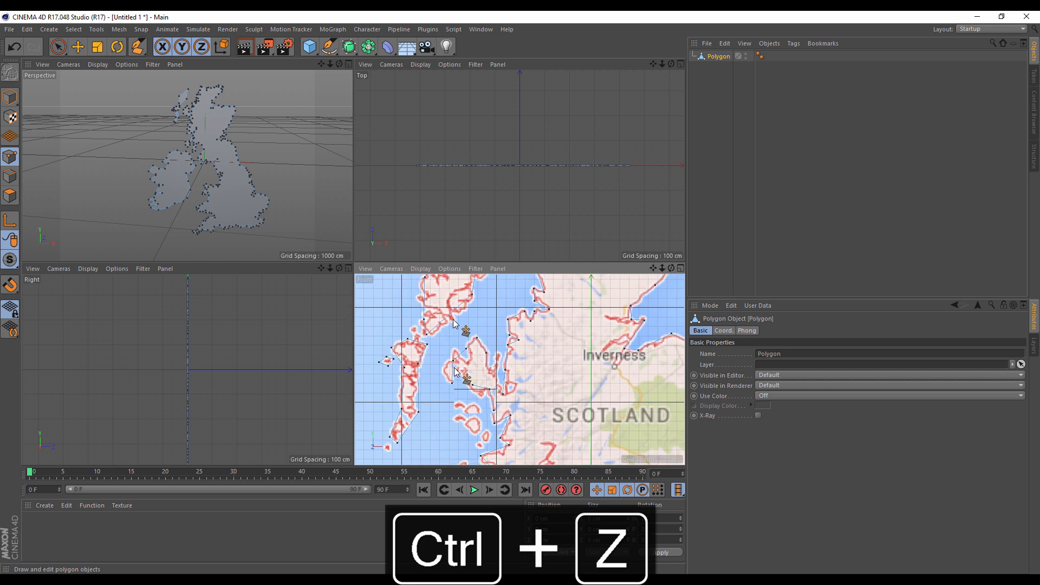
{"action": "middle_click_drag", "start_coordinate": [454, 368], "coordinate": [463, 251], "text": "alt"}
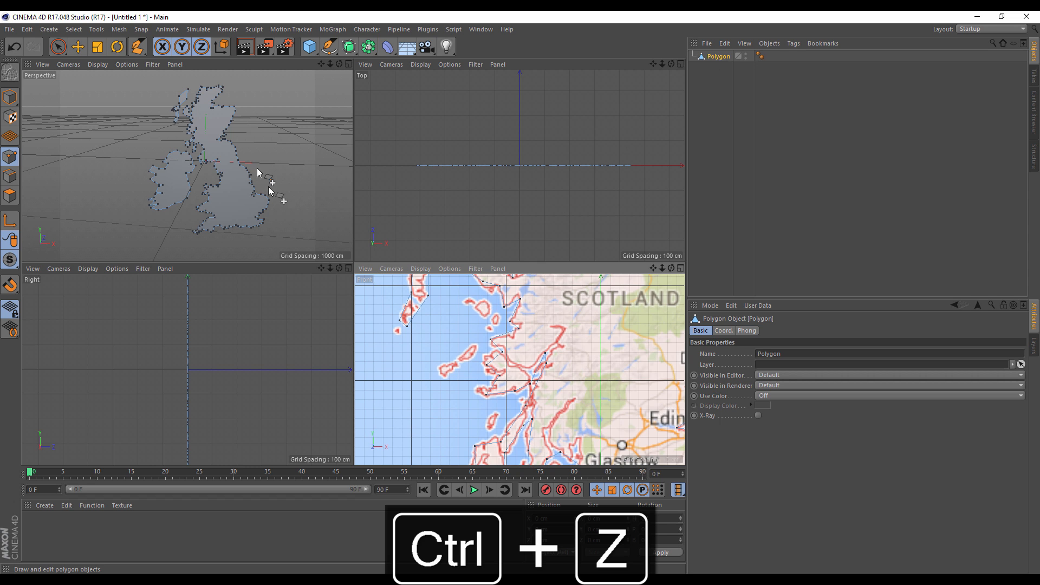
{"action": "scroll", "coordinate": [497, 376], "scroll_direction": "up", "scroll_amount": 8}
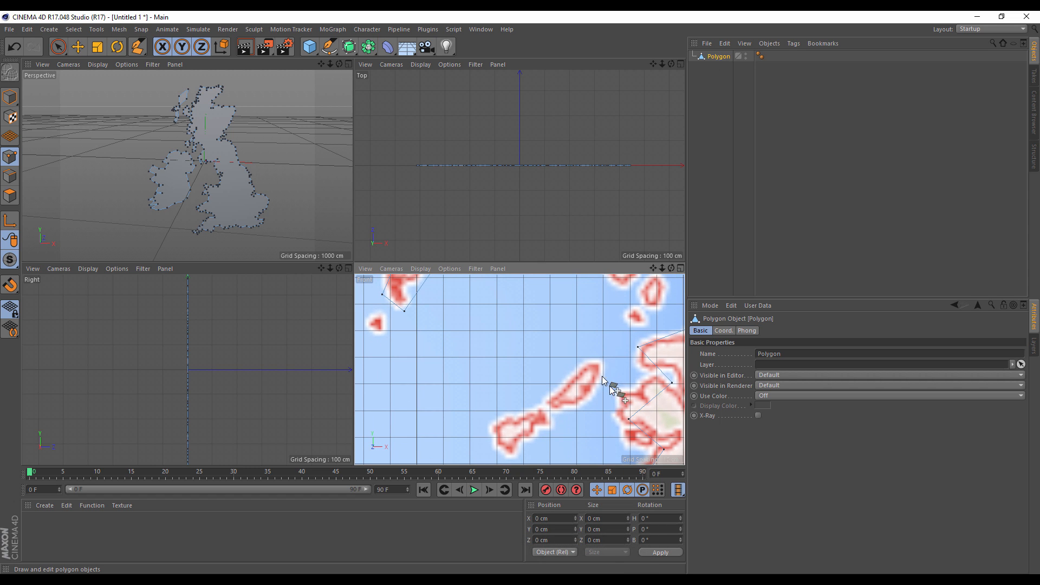
{"action": "left_click", "coordinate": [540, 405]}
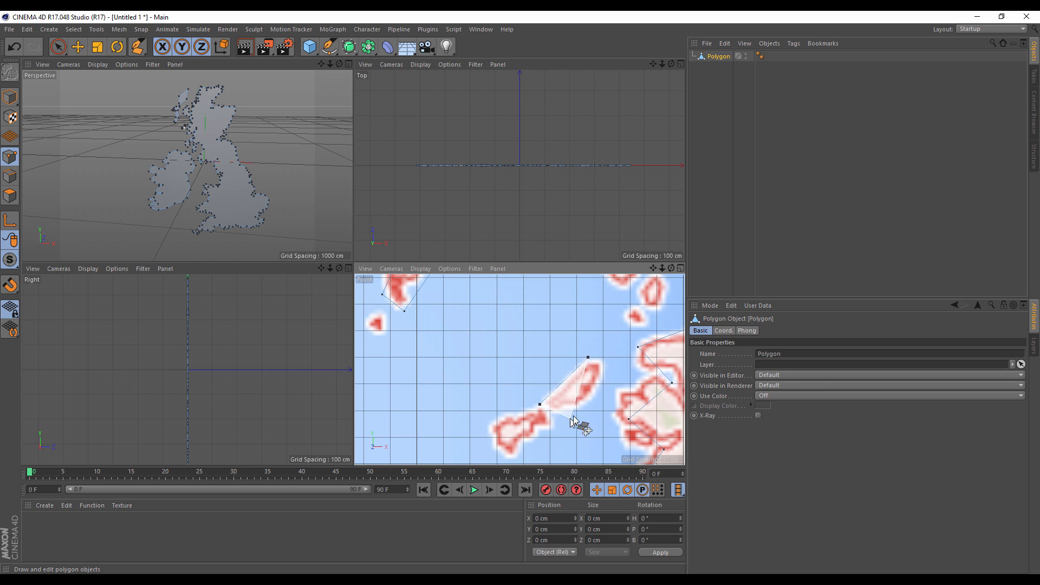
{"action": "left_click", "coordinate": [487, 425]}
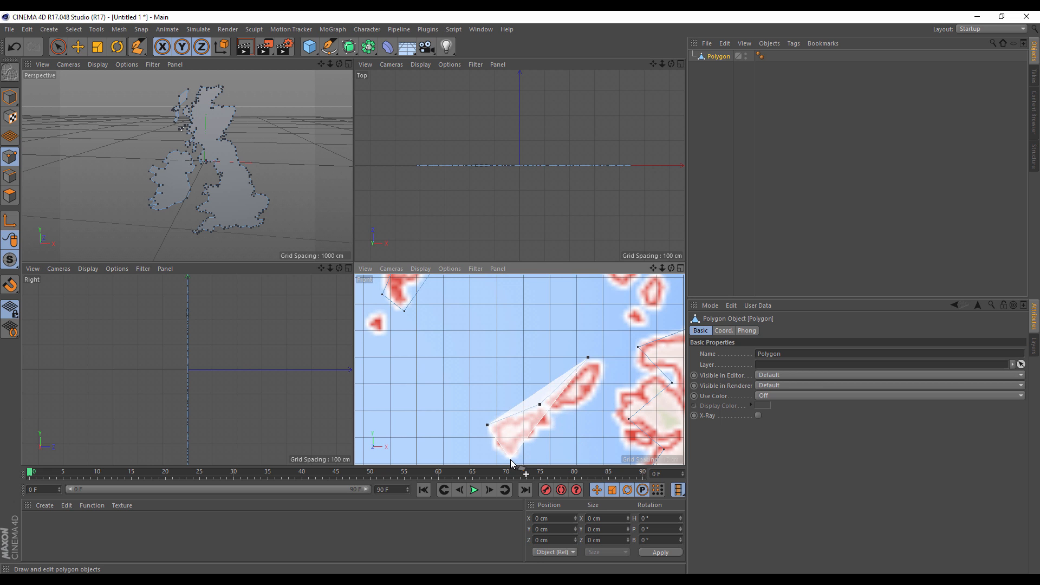
{"action": "left_click", "coordinate": [510, 459]}
{"action": "left_click", "coordinate": [553, 412]}
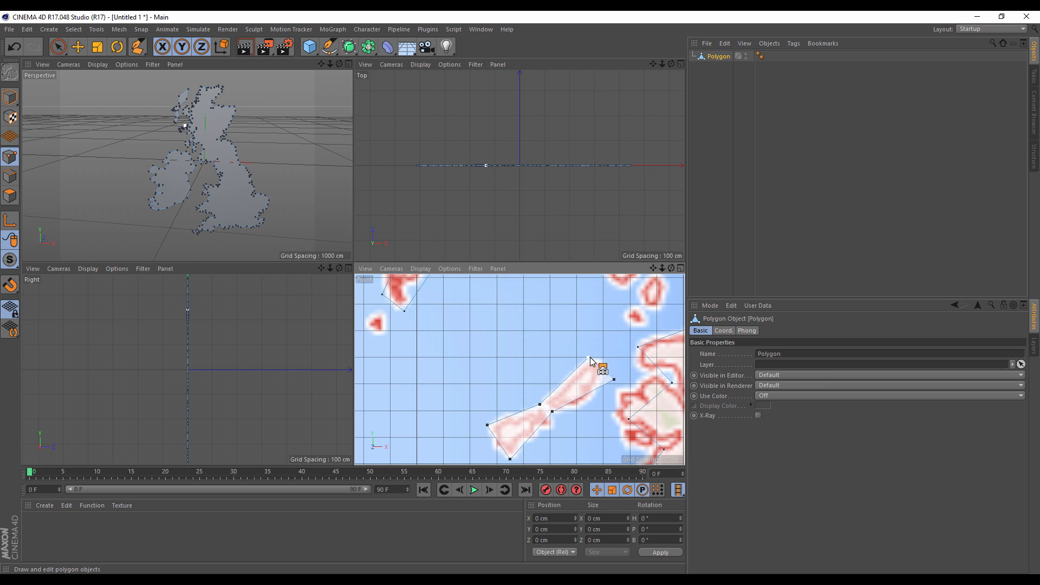
Enclose the group of small islands south of Skye in one simple closed polygon
{"action": "middle_click_drag", "start_coordinate": [590, 361], "coordinate": [473, 333], "text": "alt"}
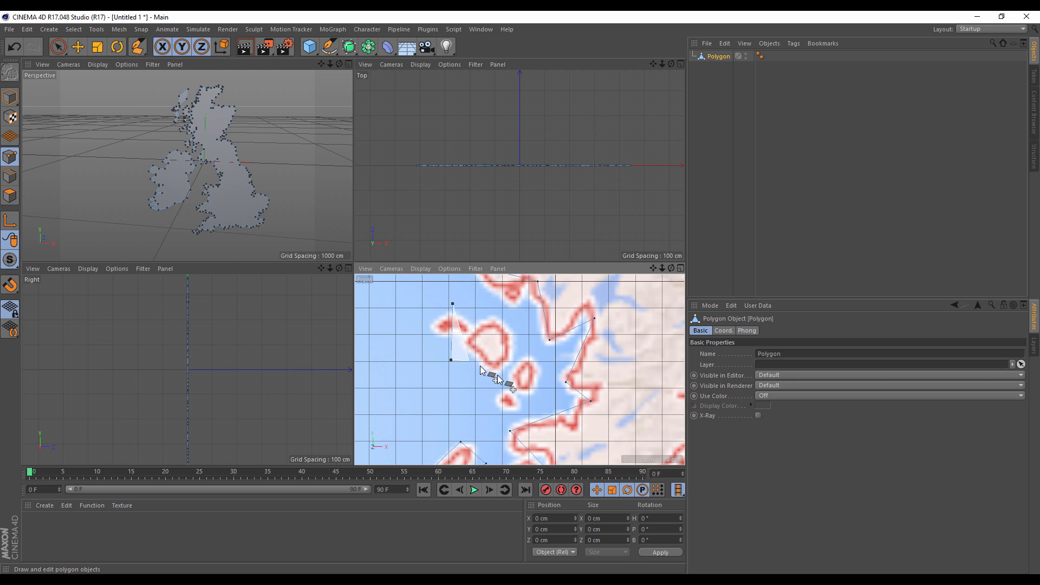
{"action": "left_click", "coordinate": [519, 383]}
{"action": "left_click", "coordinate": [532, 345]}
{"action": "left_click", "coordinate": [450, 305]}
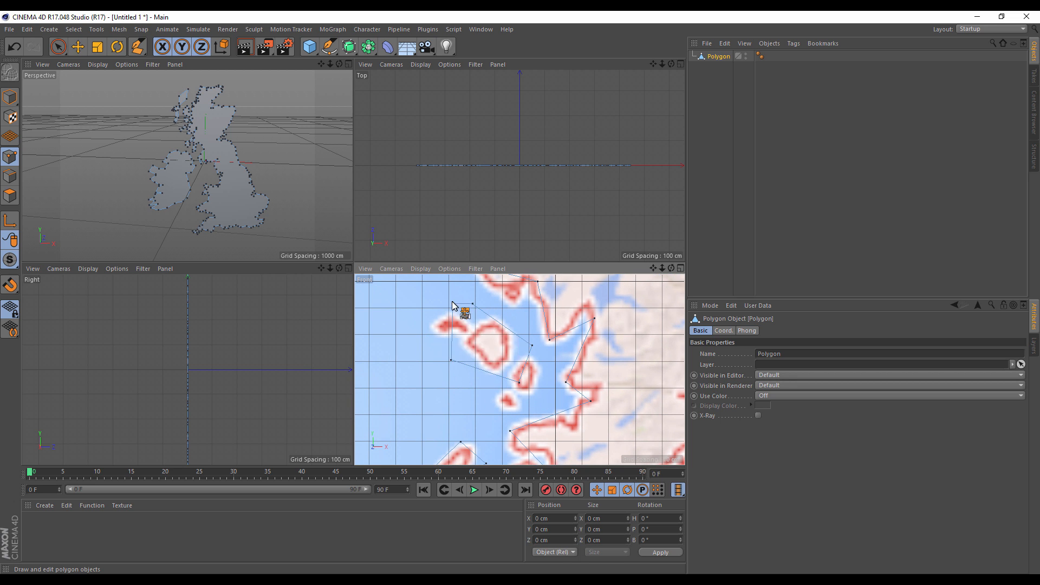
Trace the Orkney Islands off Scotland's northeast tip as one simplified closed polygon
{"action": "scroll", "coordinate": [453, 308], "scroll_direction": "down", "scroll_amount": 5}
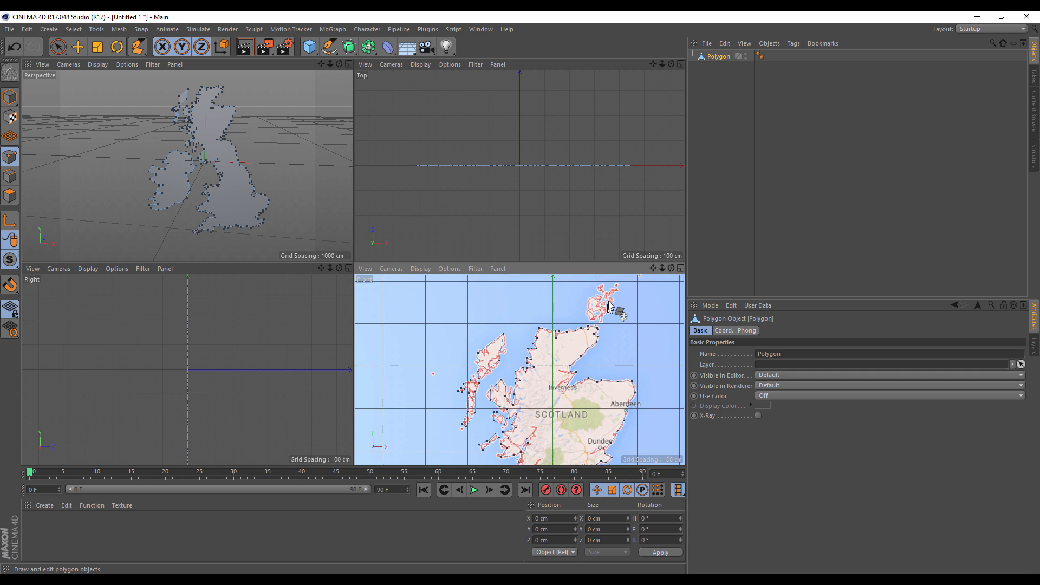
{"action": "middle_click_drag", "start_coordinate": [616, 304], "coordinate": [569, 385], "text": "alt"}
{"action": "scroll", "coordinate": [564, 377], "scroll_direction": "up", "scroll_amount": 6}
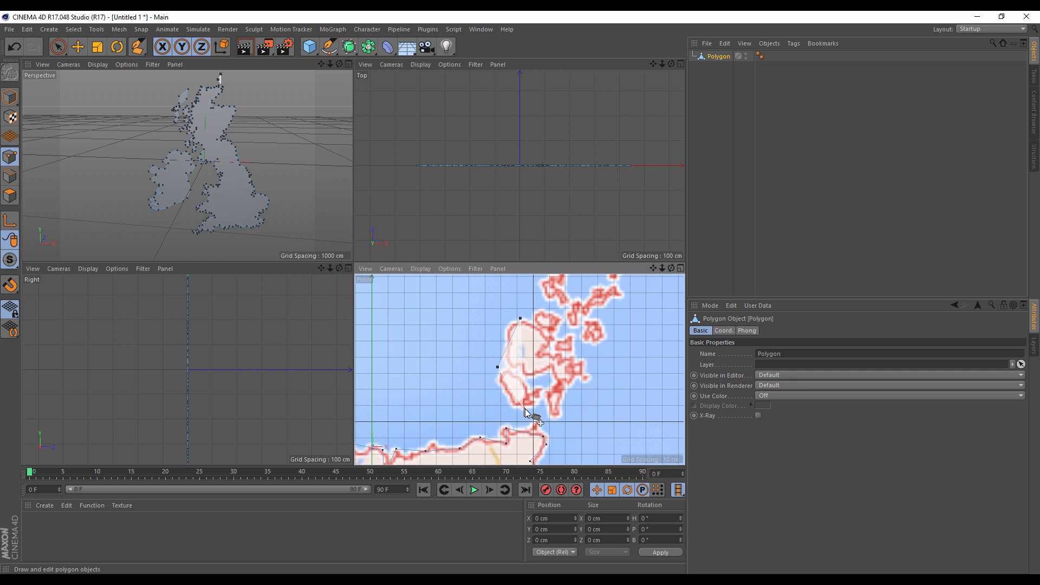
{"action": "left_click", "coordinate": [527, 409]}
{"action": "left_click", "coordinate": [570, 408]}
{"action": "left_click", "coordinate": [522, 319]}
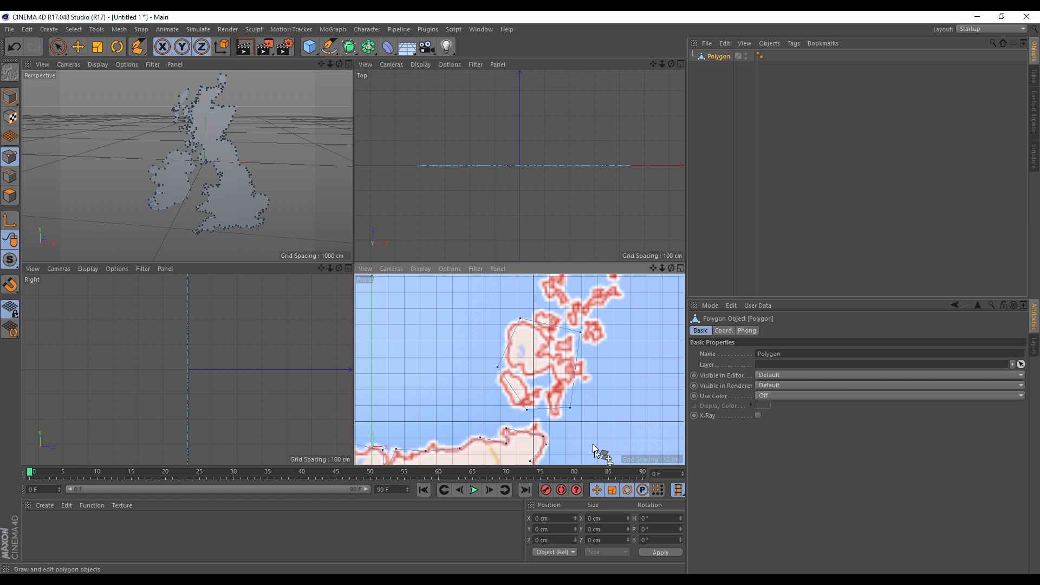
Trace the Isle of Man in the Irish Sea as a closed polygon
{"action": "middle_click_drag", "start_coordinate": [600, 434], "coordinate": [602, 304], "text": "alt"}
{"action": "middle_click_drag", "start_coordinate": [564, 454], "coordinate": [562, 349], "text": "alt"}
{"action": "scroll", "coordinate": [563, 403], "scroll_direction": "down", "scroll_amount": 6}
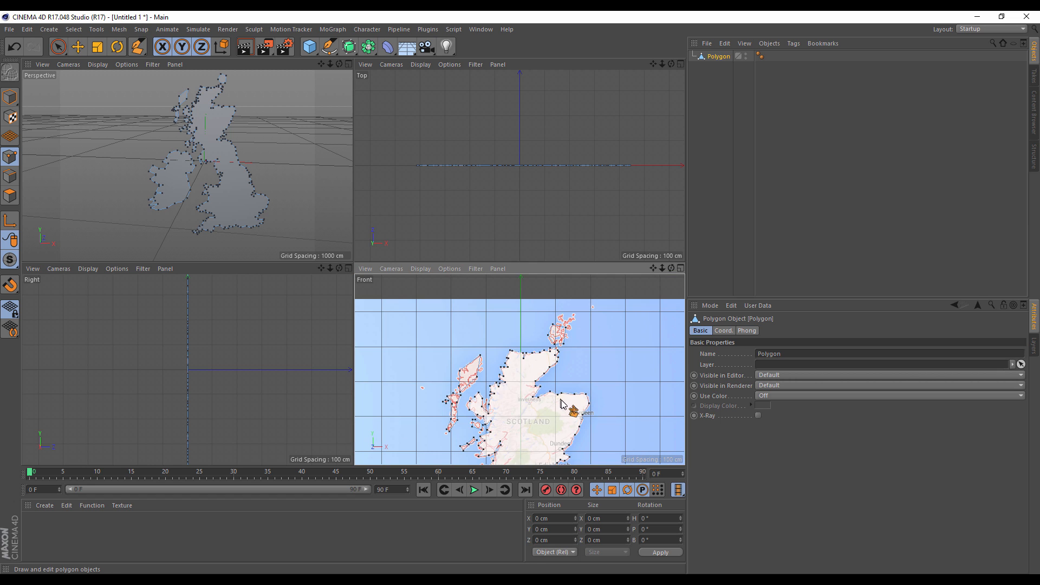
{"action": "middle_click_drag", "start_coordinate": [564, 404], "coordinate": [566, 301], "text": "alt"}
{"action": "middle_click_drag", "start_coordinate": [576, 458], "coordinate": [581, 362], "text": "alt"}
{"action": "scroll", "coordinate": [553, 340], "scroll_direction": "up", "scroll_amount": 5}
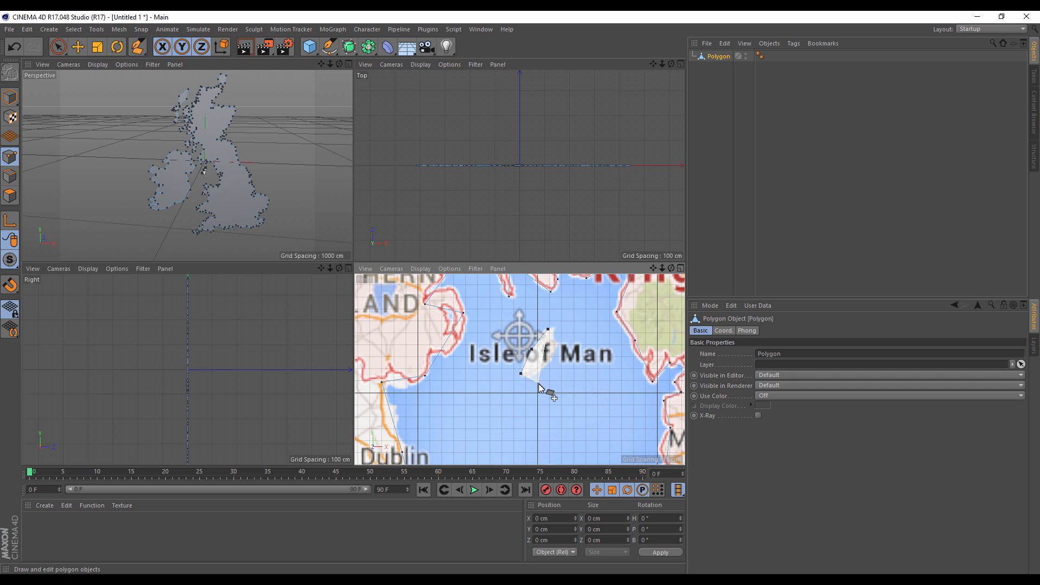
{"action": "left_click", "coordinate": [541, 376]}
{"action": "left_click", "coordinate": [559, 345]}
{"action": "left_click", "coordinate": [548, 329]}
Trace the Isle of Wight off England's south coast as a four-point polygon
{"action": "scroll", "coordinate": [579, 409], "scroll_direction": "down", "scroll_amount": 3}
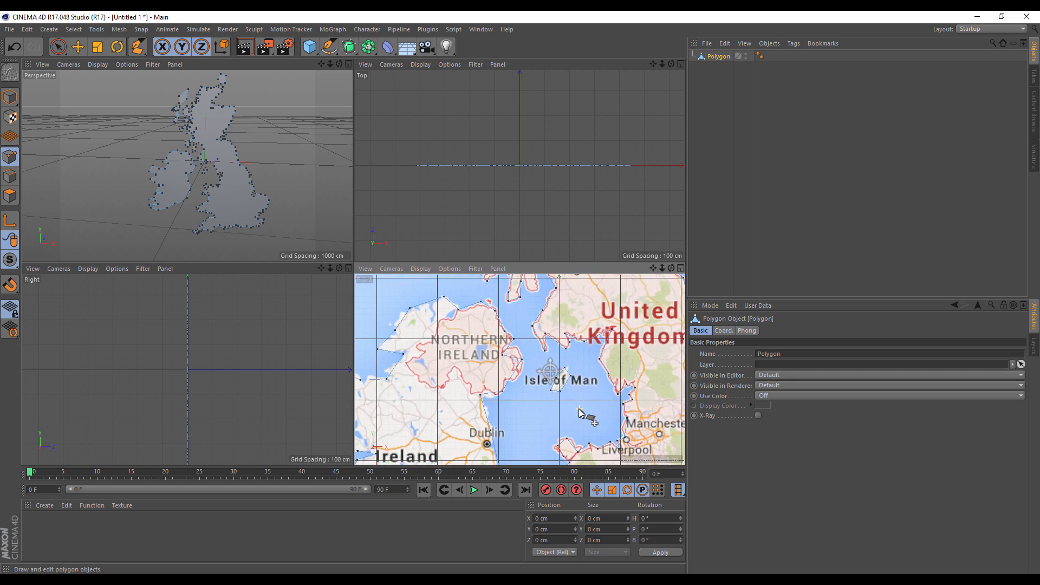
{"action": "scroll", "coordinate": [579, 412], "scroll_direction": "down", "scroll_amount": 3}
{"action": "middle_click_drag", "start_coordinate": [579, 413], "coordinate": [581, 320], "text": "alt"}
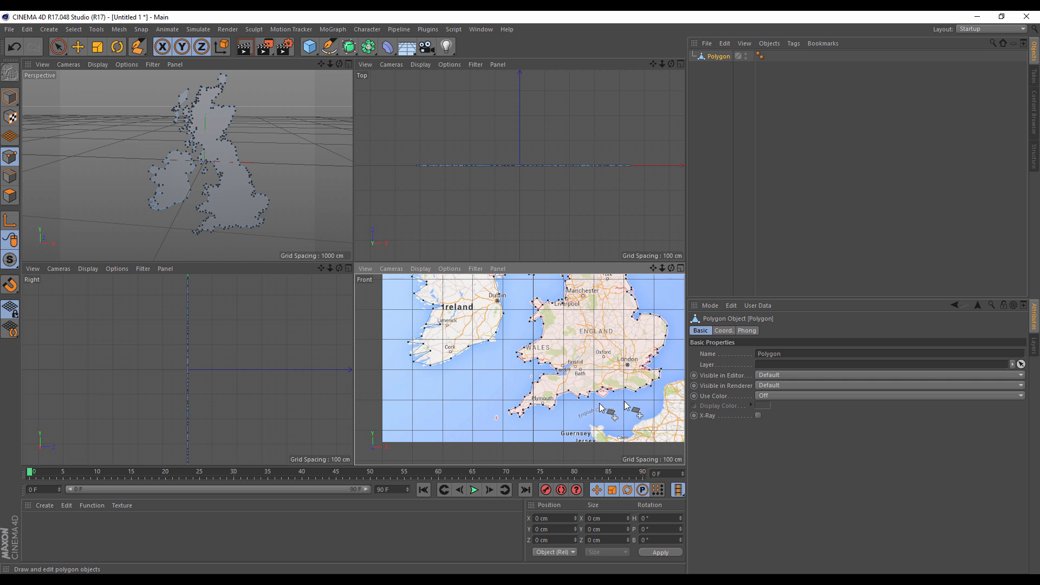
{"action": "scroll", "coordinate": [618, 408], "scroll_direction": "up", "scroll_amount": 8}
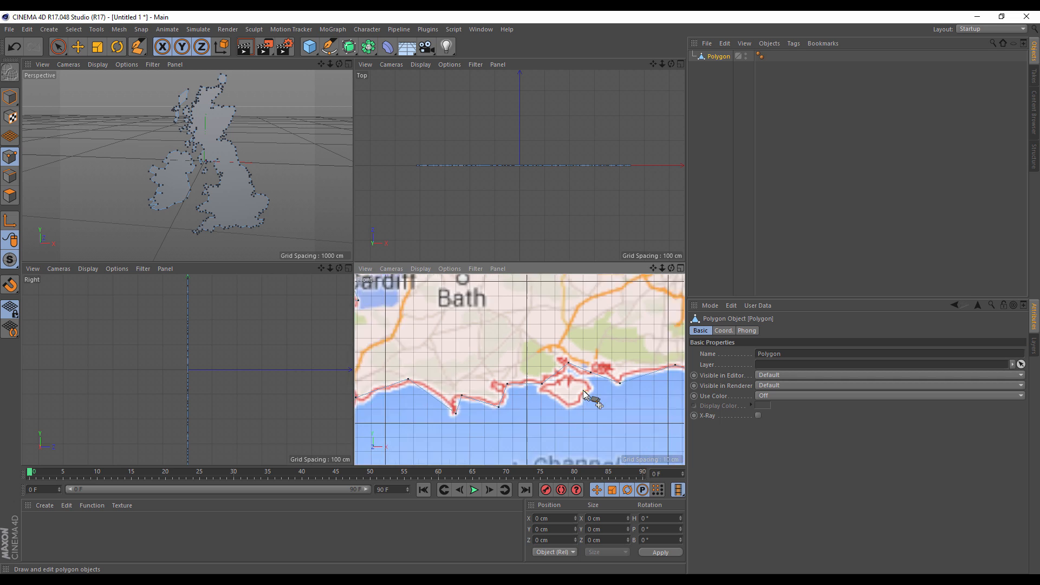
{"action": "left_click", "coordinate": [600, 385]}
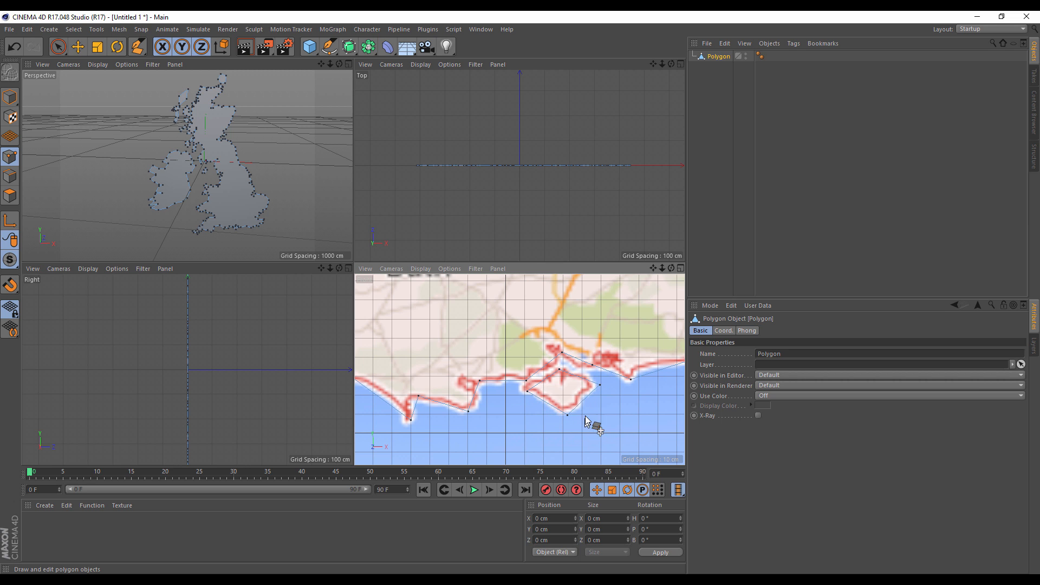
Use Live Selection to delete the surplus coastline point beside Edinburgh on the Firth of Forth
{"action": "scroll", "coordinate": [596, 424], "scroll_direction": "down", "scroll_amount": 8}
{"action": "middle_click_drag", "start_coordinate": [612, 331], "coordinate": [555, 371], "text": "alt"}
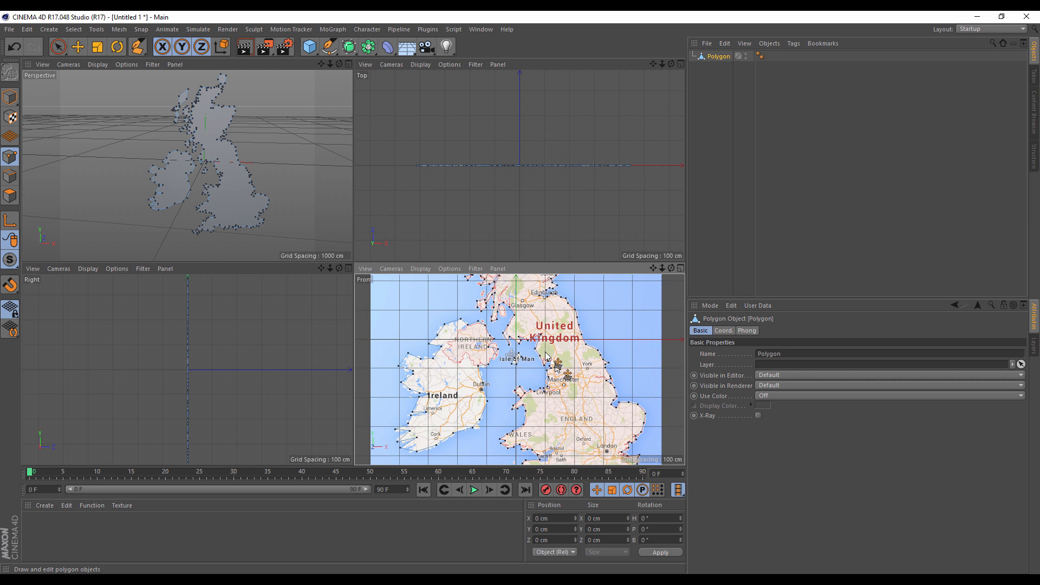
{"action": "scroll", "coordinate": [585, 328], "scroll_direction": "down", "scroll_amount": 3}
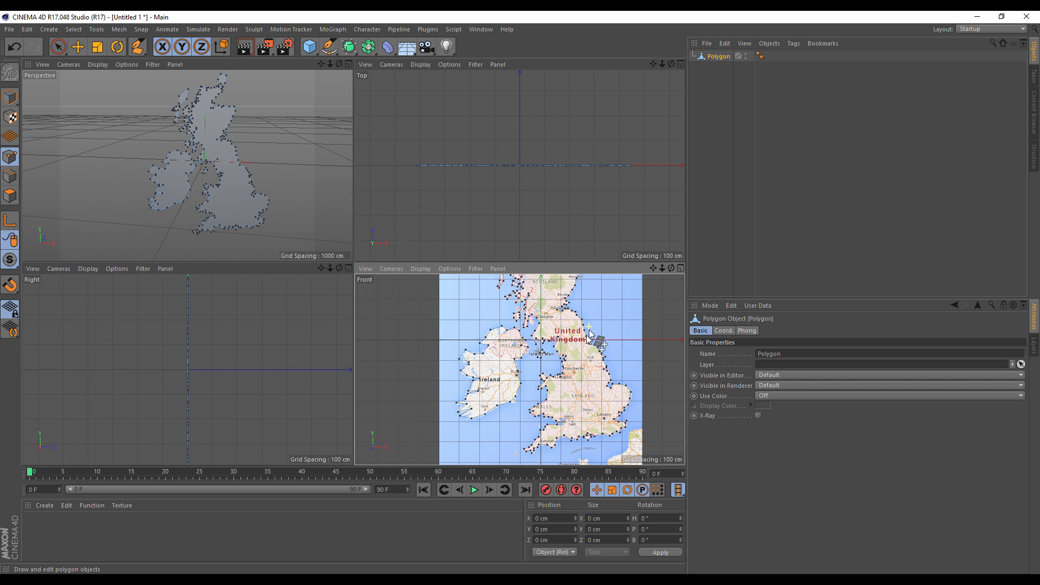
{"action": "scroll", "coordinate": [597, 311], "scroll_direction": "down", "scroll_amount": 2}
{"action": "scroll", "coordinate": [602, 321], "scroll_direction": "up", "scroll_amount": 2}
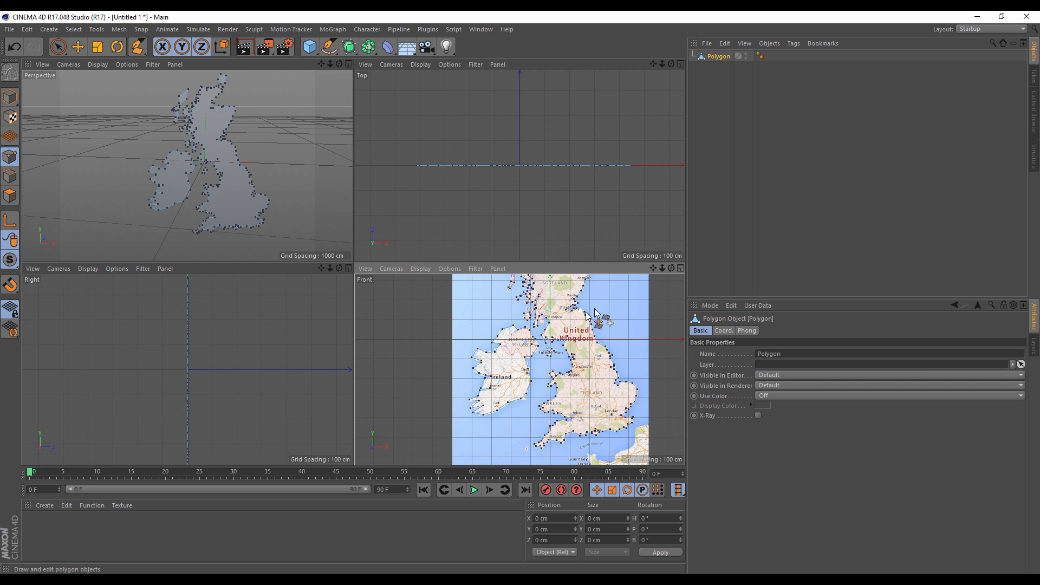
{"action": "left_click", "coordinate": [58, 40]}
{"action": "scroll", "coordinate": [573, 317], "scroll_direction": "up", "scroll_amount": 3}
{"action": "left_click_drag", "start_coordinate": [657, 264], "coordinate": [584, 340]}
{"action": "key", "text": "Delete"}
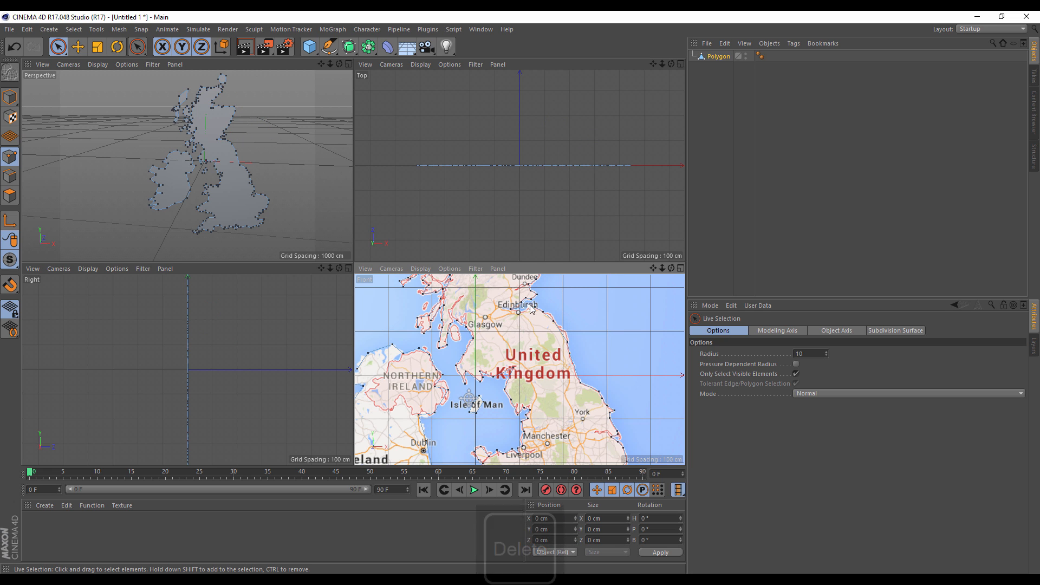
{"action": "key", "text": "ctrl+z"}
{"action": "scroll", "coordinate": [561, 308], "scroll_direction": "up", "scroll_amount": 5}
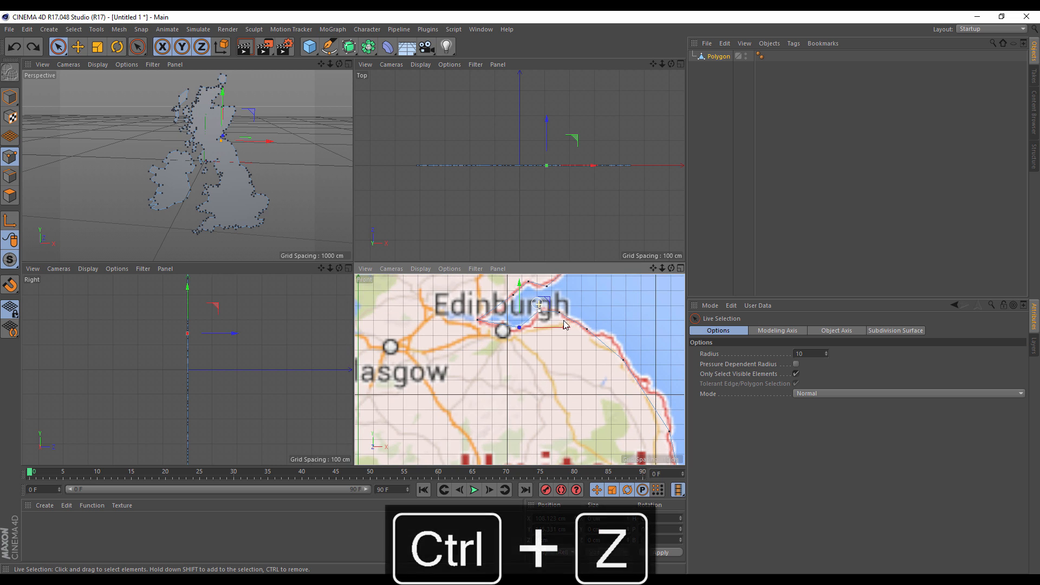
{"action": "key", "text": "Delete"}
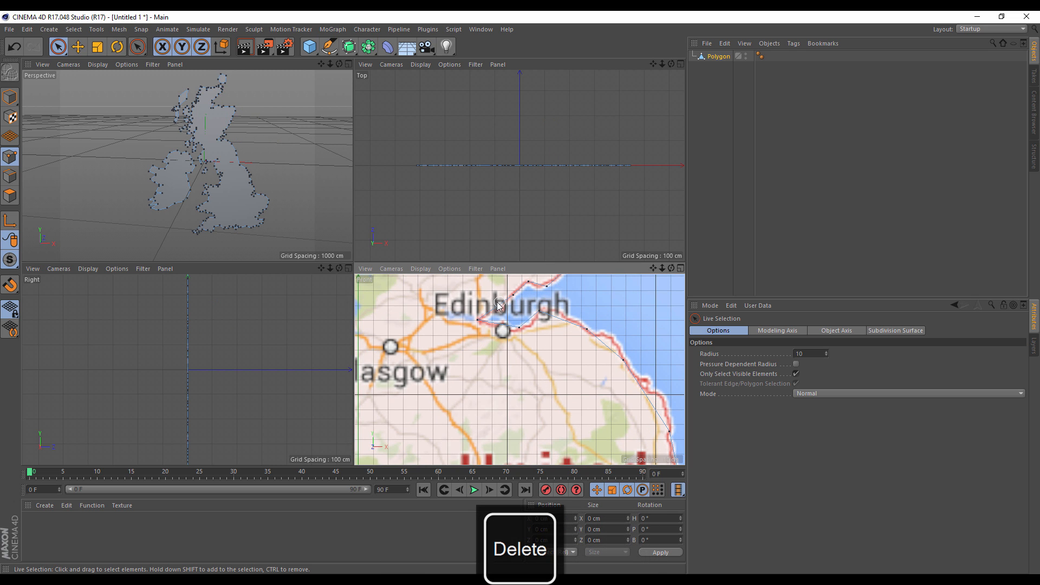
Delete surplus coastline points along Scotland's east coast between Dundee and Aberdeen
{"action": "left_click", "coordinate": [530, 282]}
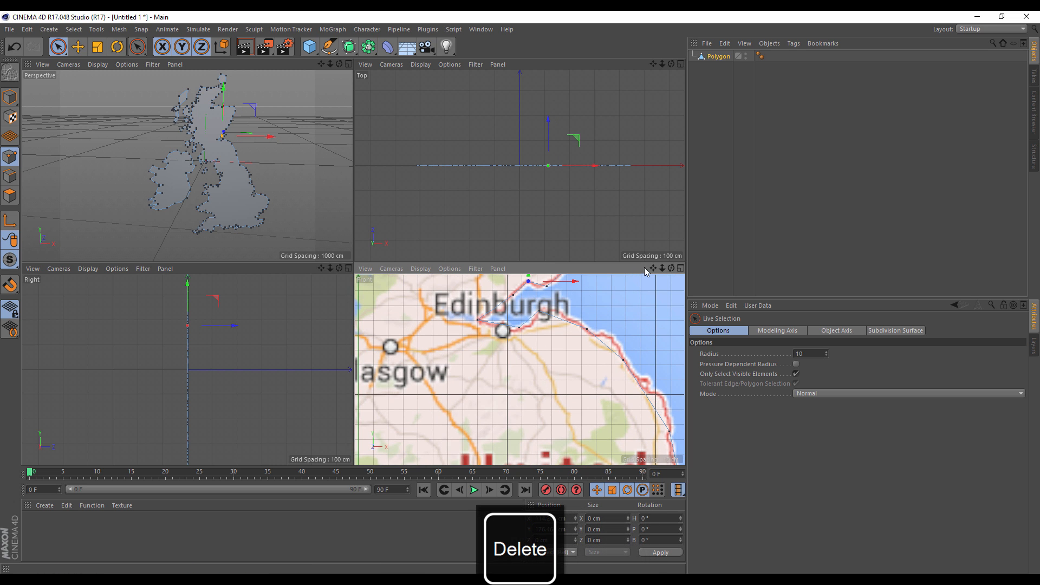
{"action": "left_click_drag", "start_coordinate": [652, 268], "coordinate": [520, 269]}
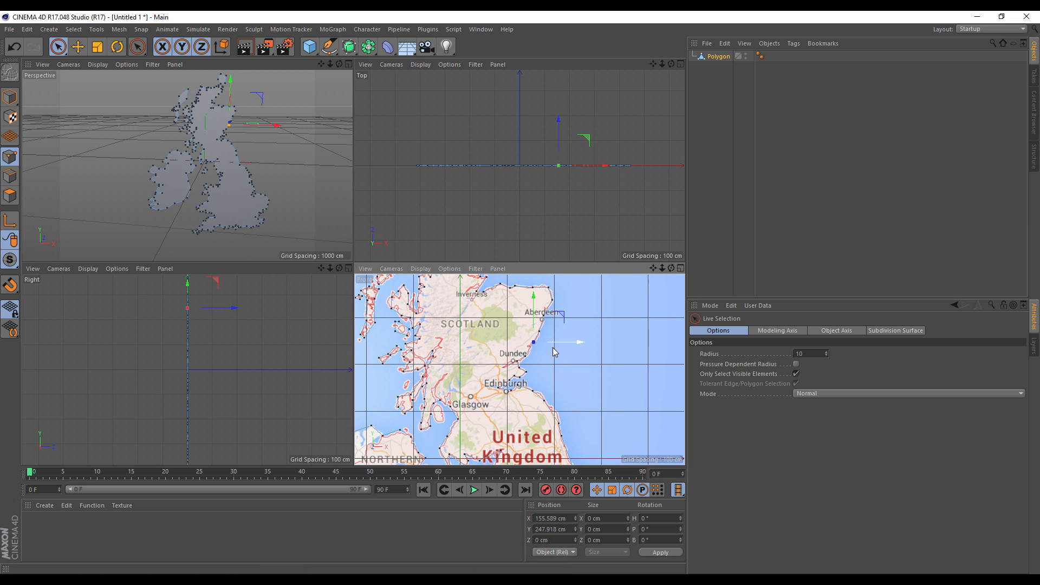
{"action": "key", "text": "Delete"}
{"action": "left_click", "coordinate": [543, 315]}
{"action": "key", "text": "Delete"}
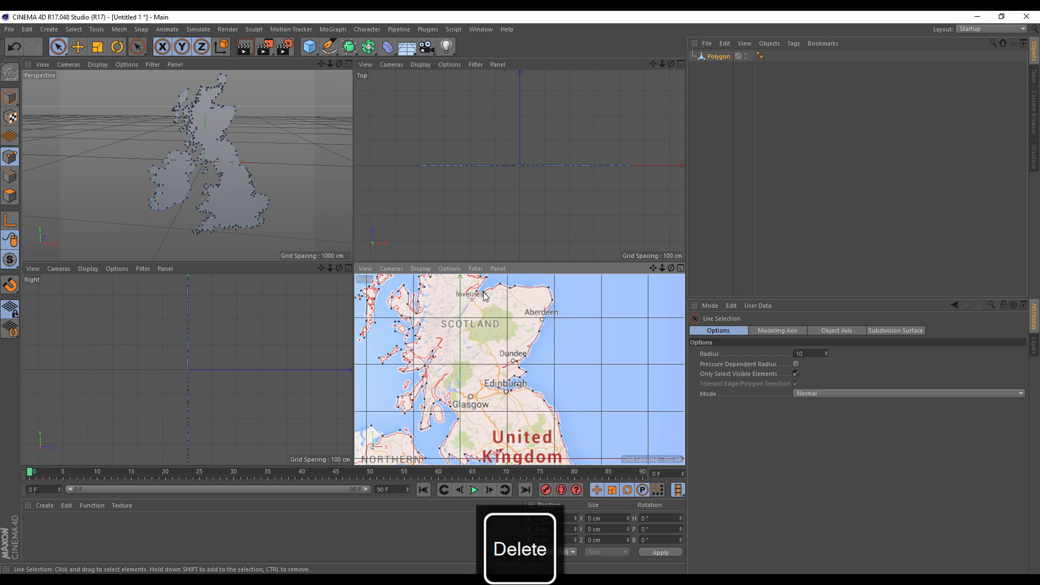
Delete surplus outline points on the coast near Inverness and at Scotland's northeast tip
{"action": "left_click_drag", "start_coordinate": [653, 269], "coordinate": [703, 335]}
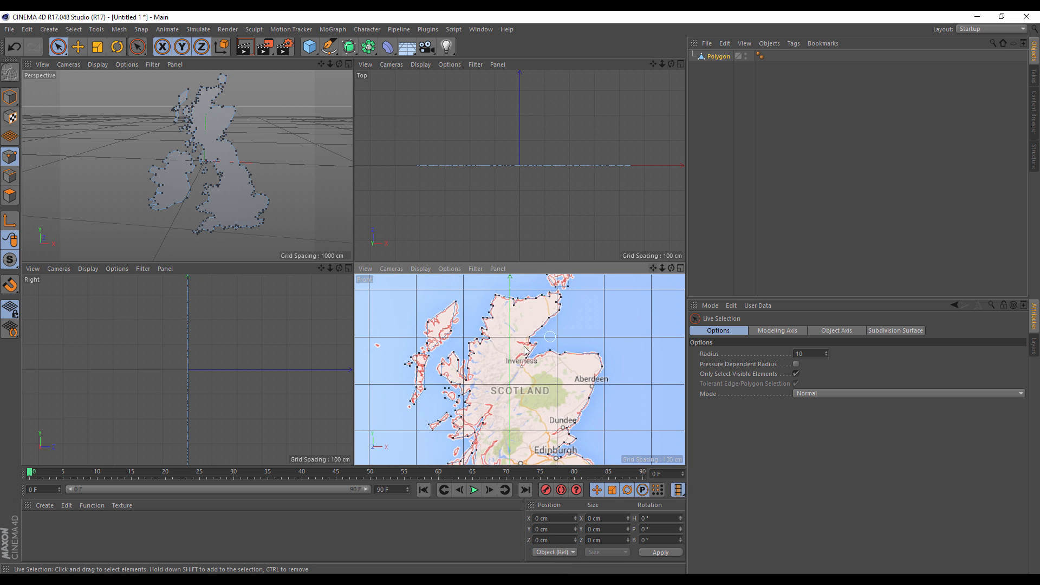
{"action": "key", "text": "Delete"}
{"action": "scroll", "coordinate": [548, 326], "scroll_direction": "up", "scroll_amount": 6}
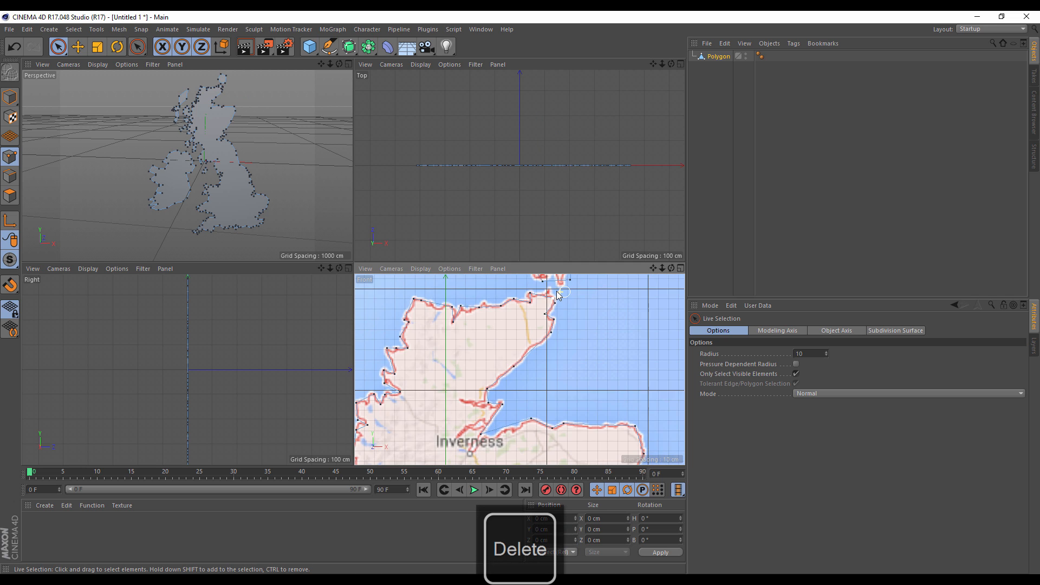
{"action": "left_click", "coordinate": [563, 332]}
{"action": "key", "text": "Delete"}
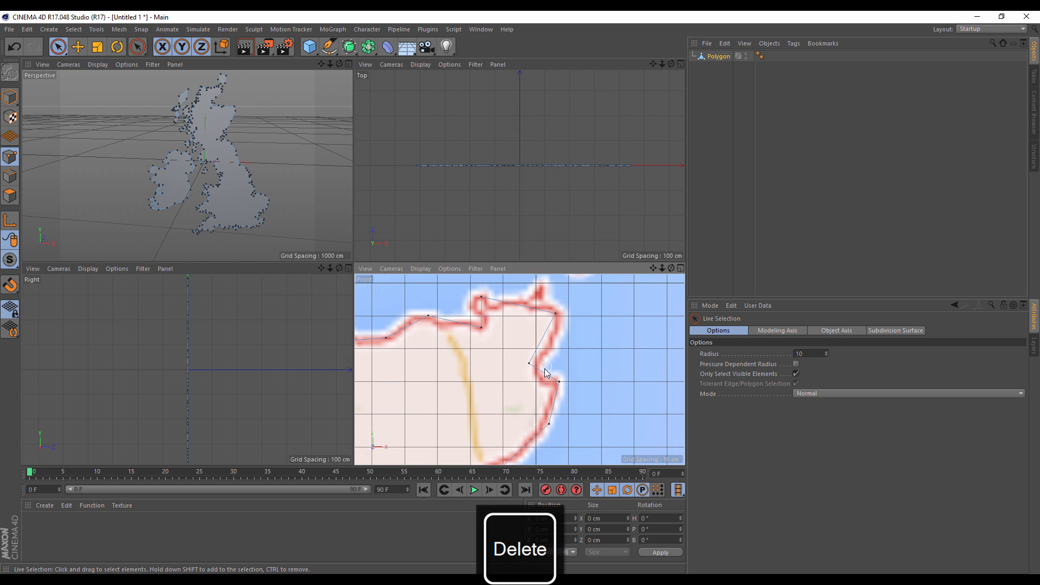
Move the two points around the small bay below Scotland's northeast tip to follow the coastline more closely
{"action": "left_click", "coordinate": [529, 364]}
{"action": "left_click_drag", "start_coordinate": [558, 335], "coordinate": [589, 370]}
{"action": "left_click", "coordinate": [559, 382]}
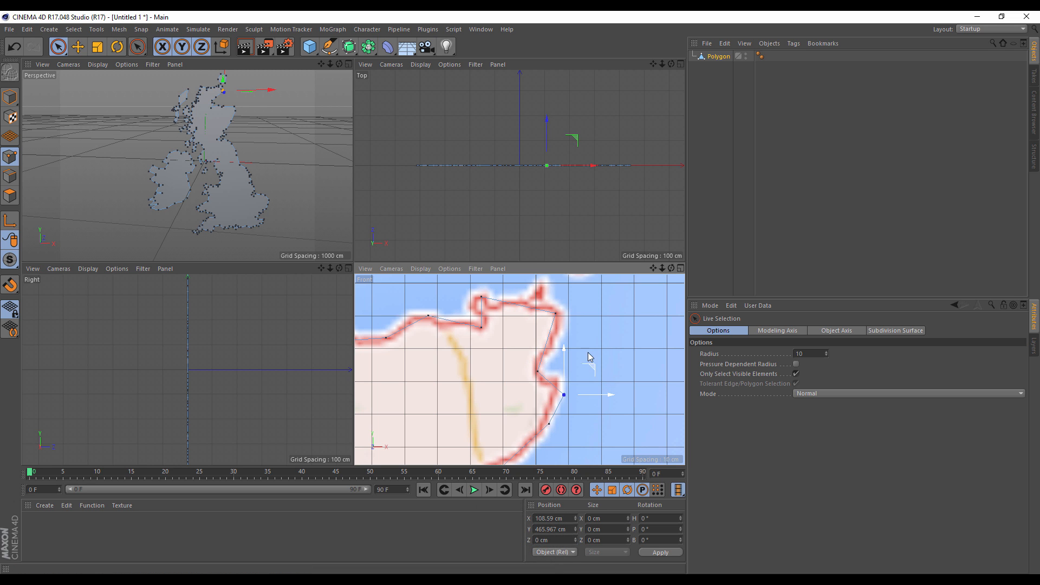
Delete the surplus point beside the narrow inlet on Scotland's north coast
{"action": "left_click_drag", "start_coordinate": [662, 269], "coordinate": [734, 240]}
{"action": "left_click", "coordinate": [519, 339]}
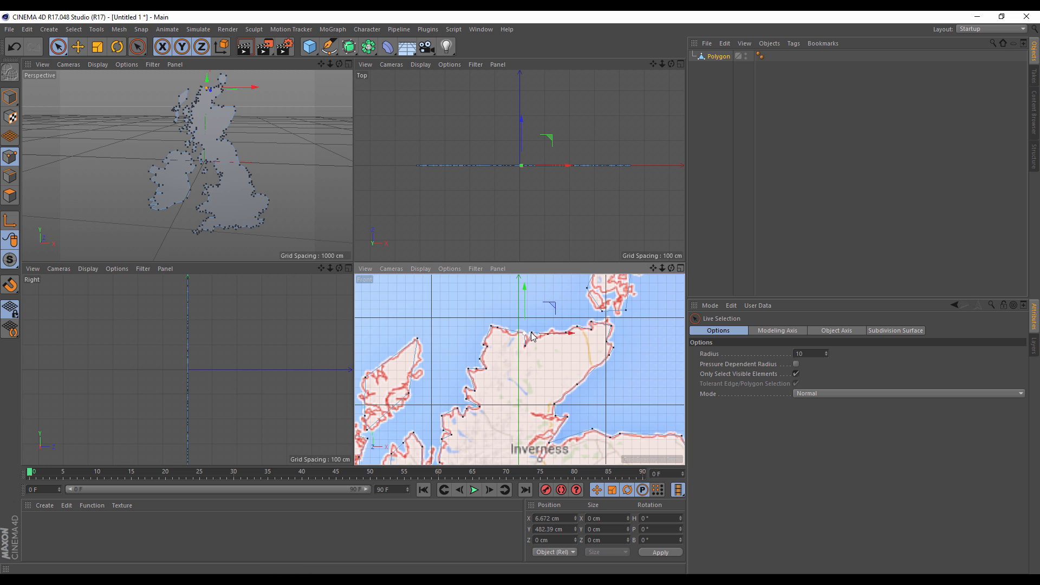
{"action": "key", "text": "Delete"}
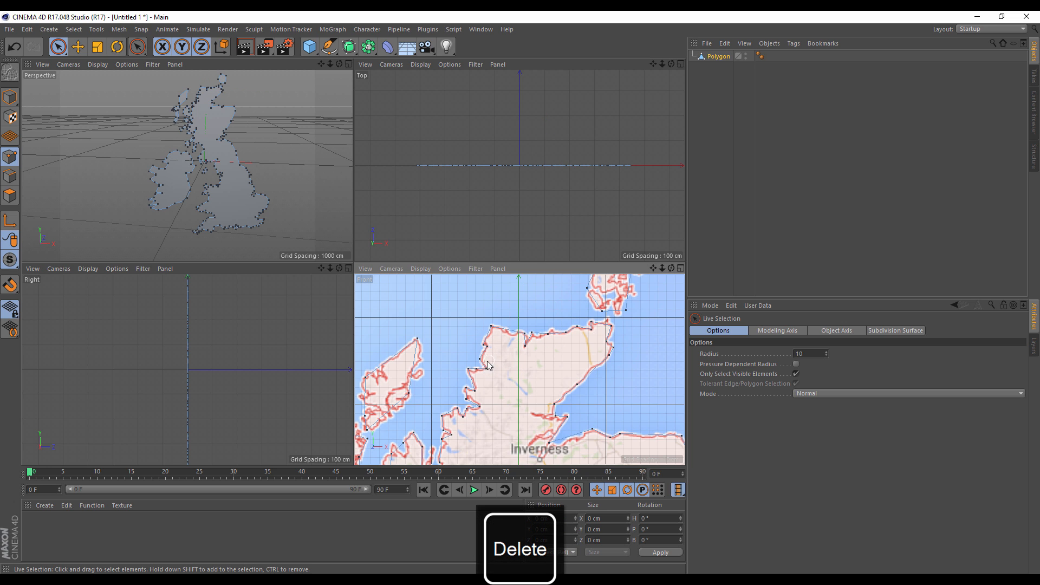
Delete the inner point of the inlet on the mainland coast northeast of Skye and move the neighbouring point into the inlet
{"action": "scroll", "coordinate": [488, 374], "scroll_direction": "up", "scroll_amount": 2}
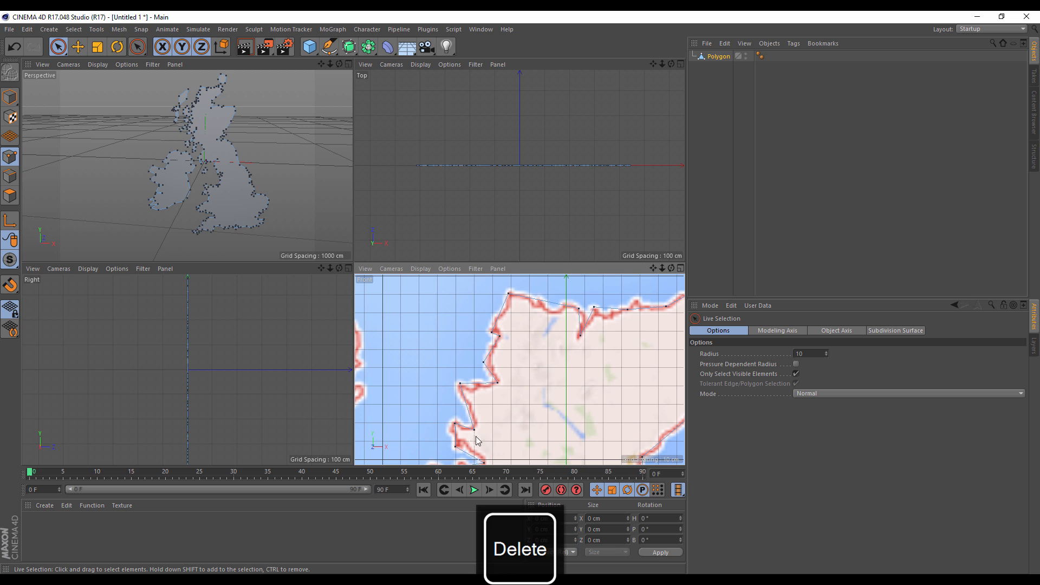
{"action": "left_click_drag", "start_coordinate": [653, 269], "coordinate": [718, 144]}
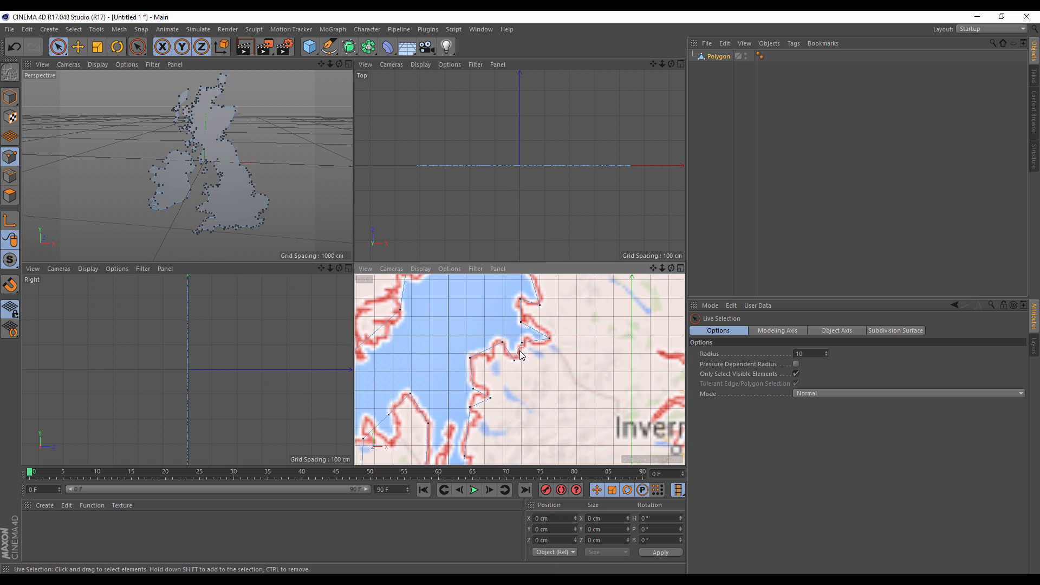
{"action": "left_click", "coordinate": [491, 398]}
{"action": "key", "text": "Delete"}
{"action": "left_click", "coordinate": [473, 389]}
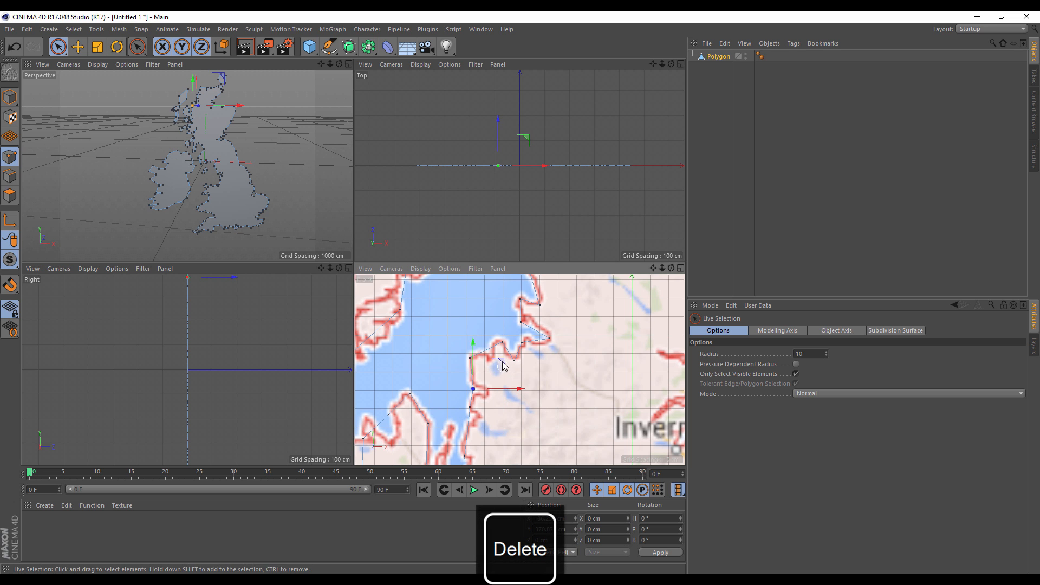
{"action": "left_click_drag", "start_coordinate": [473, 389], "coordinate": [485, 391]}
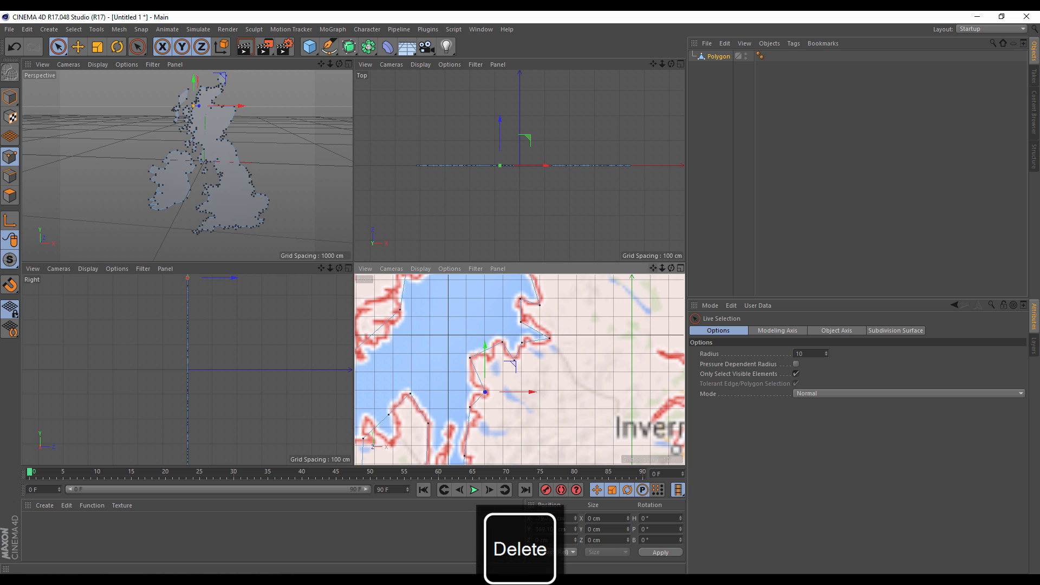
Simplify Skye's outline by deleting surplus points on its western side and moving one point to the island's western tip
{"action": "left_click_drag", "start_coordinate": [654, 269], "coordinate": [708, 161]}
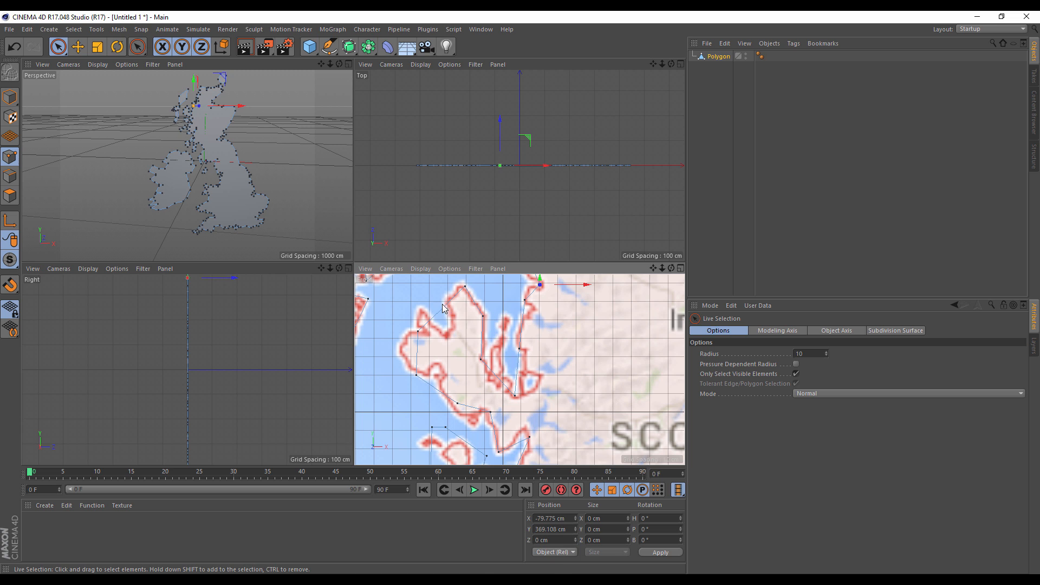
{"action": "key", "text": "Delete"}
{"action": "left_click", "coordinate": [417, 331]}
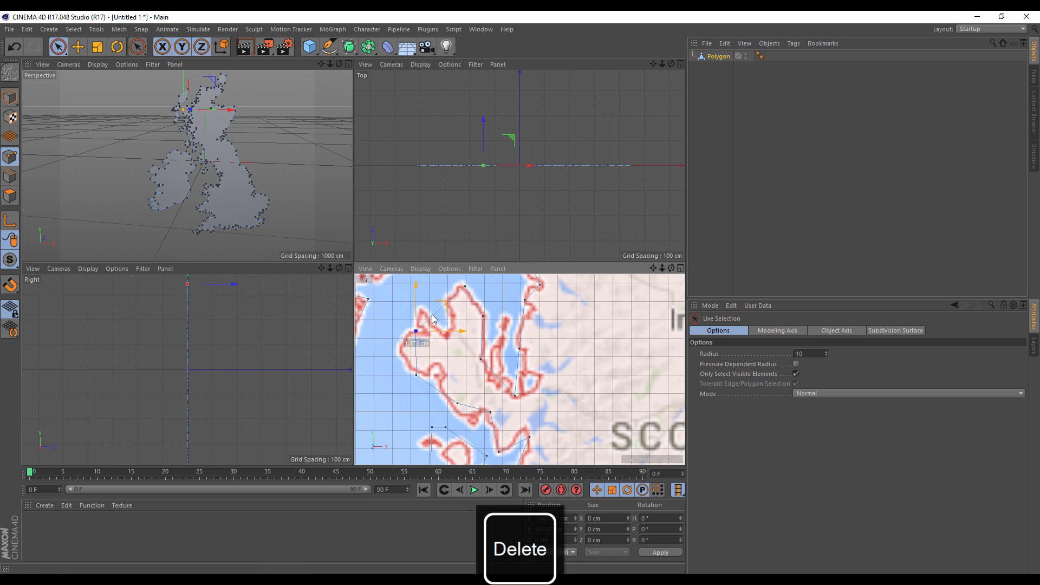
{"action": "left_click_drag", "start_coordinate": [432, 315], "coordinate": [415, 327]}
{"action": "left_click", "coordinate": [416, 375]}
{"action": "key", "text": "Delete"}
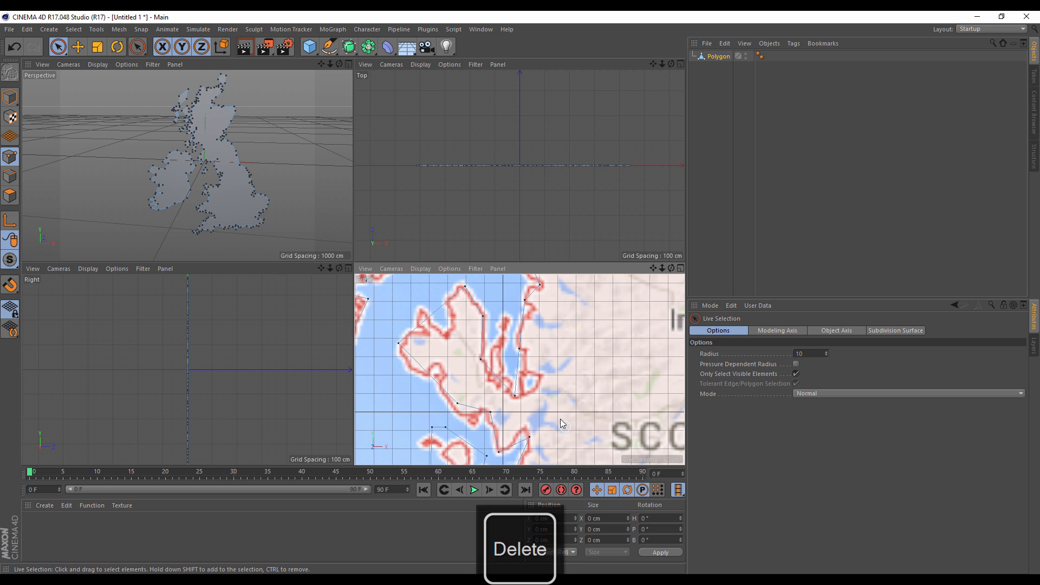
Delete a surplus mainland coast point southeast of Skye and move the neighbouring point closer to the shoreline
{"action": "scroll", "coordinate": [547, 415], "scroll_direction": "down", "scroll_amount": 2}
{"action": "middle_click_drag", "start_coordinate": [540, 436], "coordinate": [533, 358], "text": "alt"}
{"action": "left_click", "coordinate": [511, 319]}
{"action": "key", "text": "Delete"}
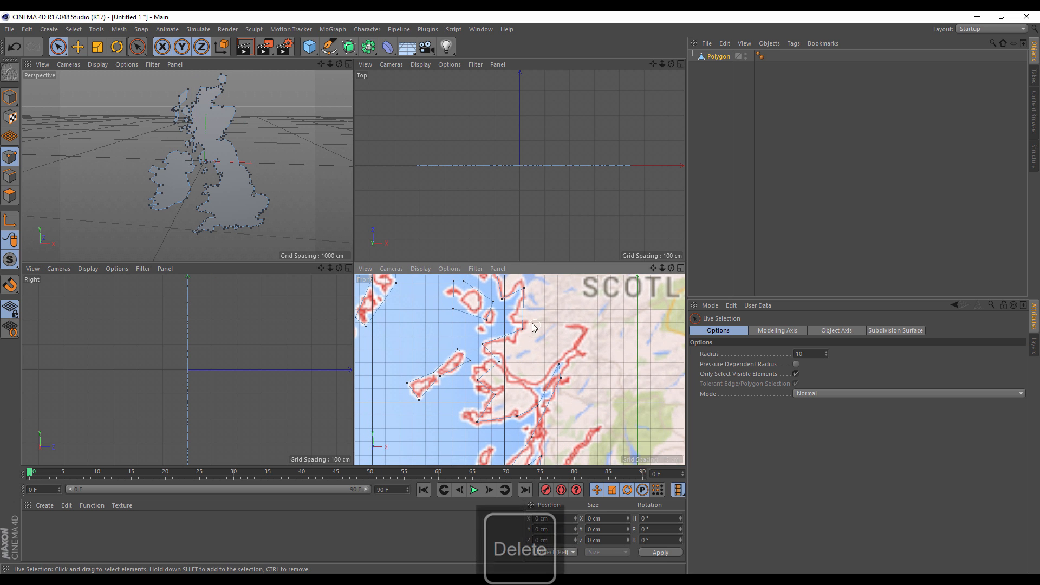
{"action": "left_click_drag", "start_coordinate": [547, 302], "coordinate": [538, 299]}
Reshape Mull's outline by moving its northern, western and southwestern points, and delete the surplus point on its south coast
{"action": "left_click", "coordinate": [500, 361]}
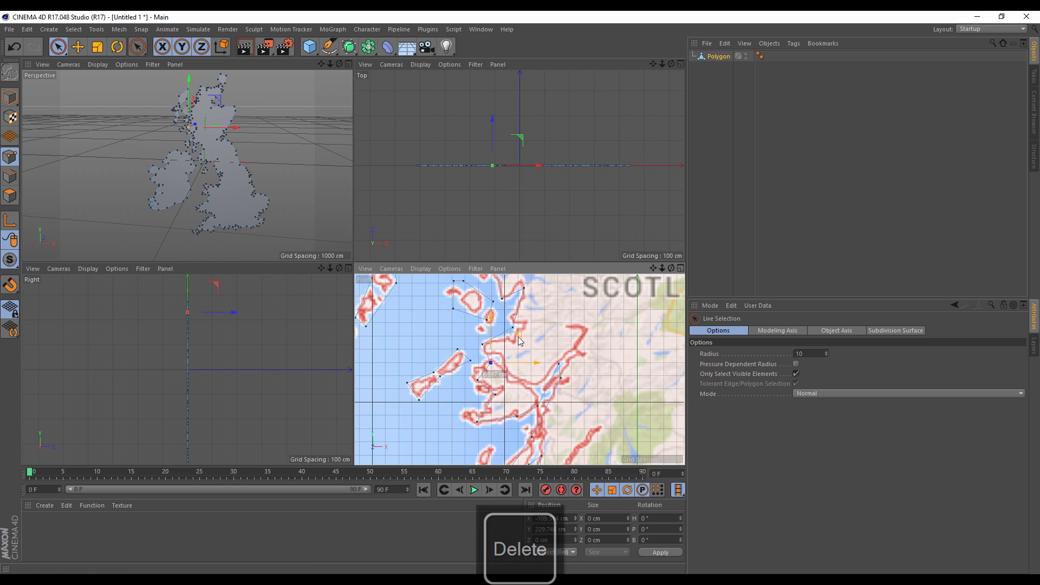
{"action": "left_click", "coordinate": [494, 395]}
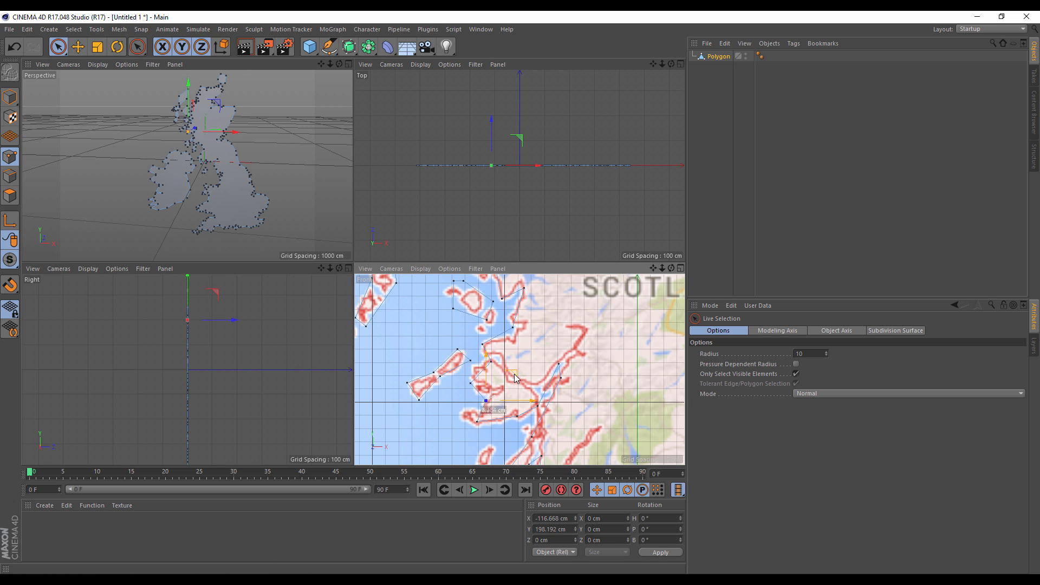
{"action": "left_click", "coordinate": [476, 421]}
{"action": "left_click_drag", "start_coordinate": [506, 394], "coordinate": [495, 404]}
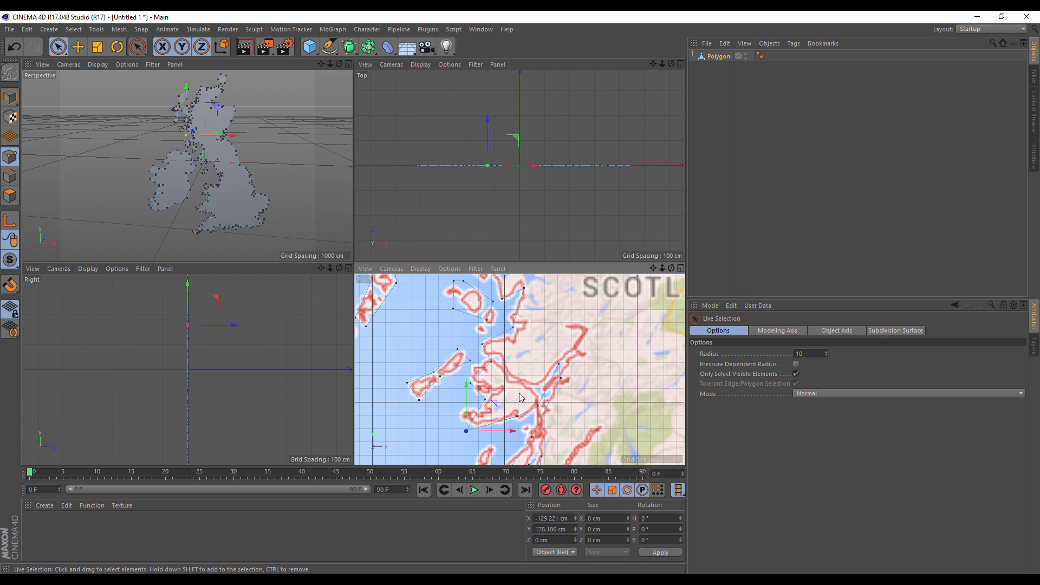
{"action": "left_click", "coordinate": [517, 416]}
{"action": "key", "text": "Delete"}
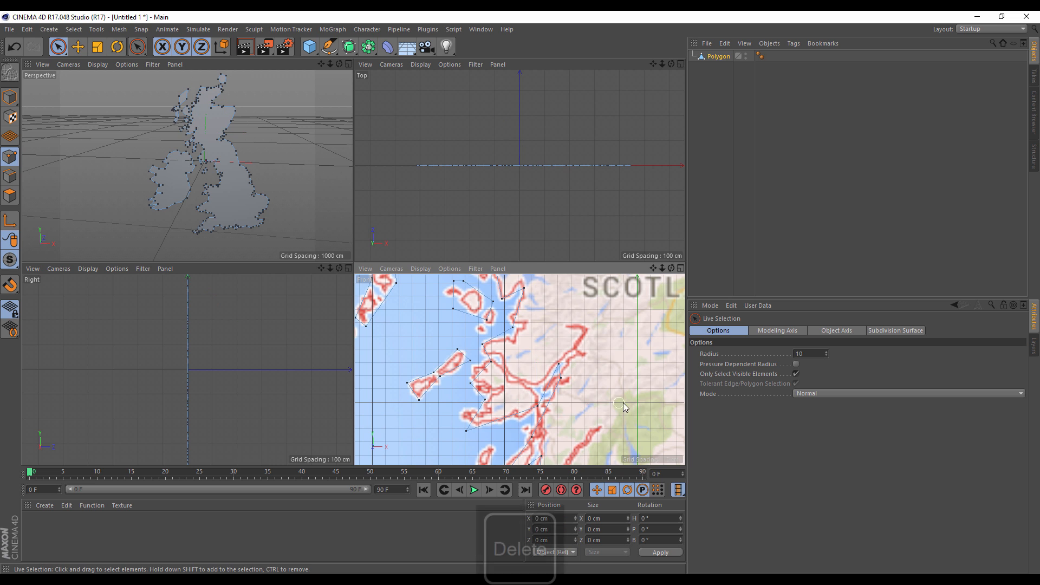
Delete the surplus point on the west coast of the Kintyre peninsula
{"action": "scroll", "coordinate": [564, 394], "scroll_direction": "down", "scroll_amount": 2}
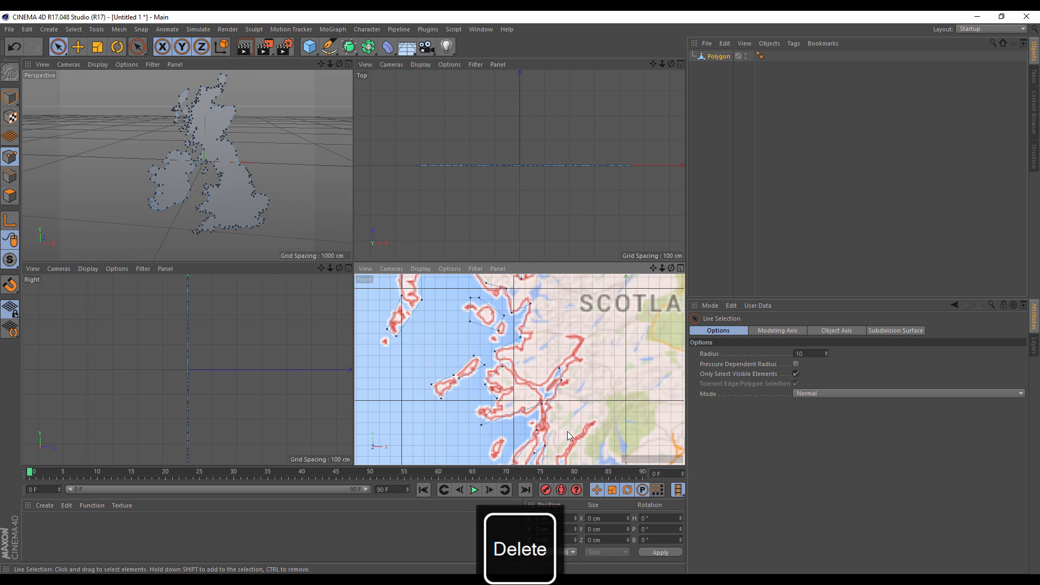
{"action": "middle_click_drag", "start_coordinate": [567, 432], "coordinate": [579, 317], "text": "alt"}
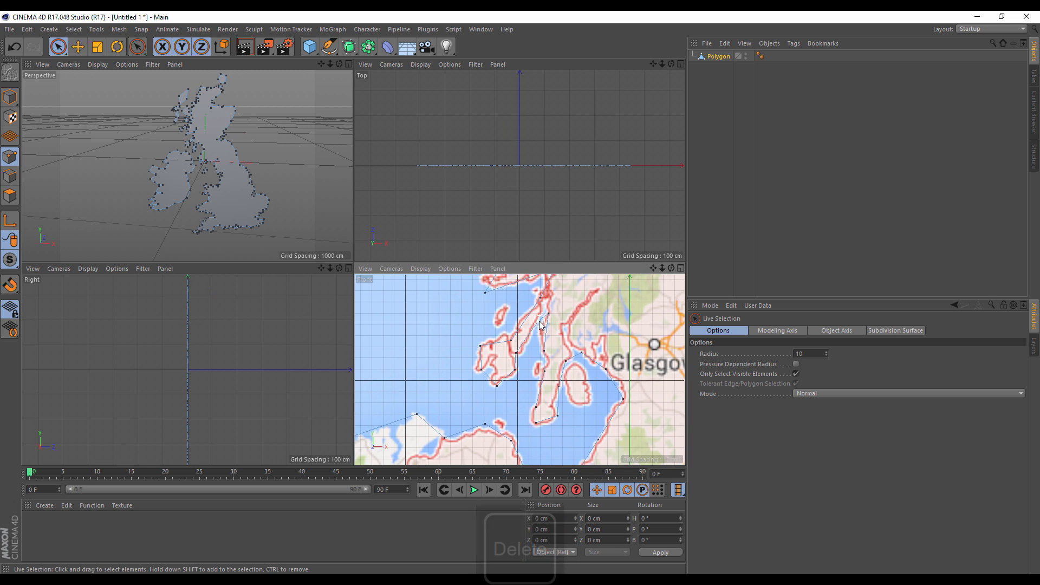
{"action": "left_click", "coordinate": [548, 376]}
{"action": "key", "text": "Delete"}
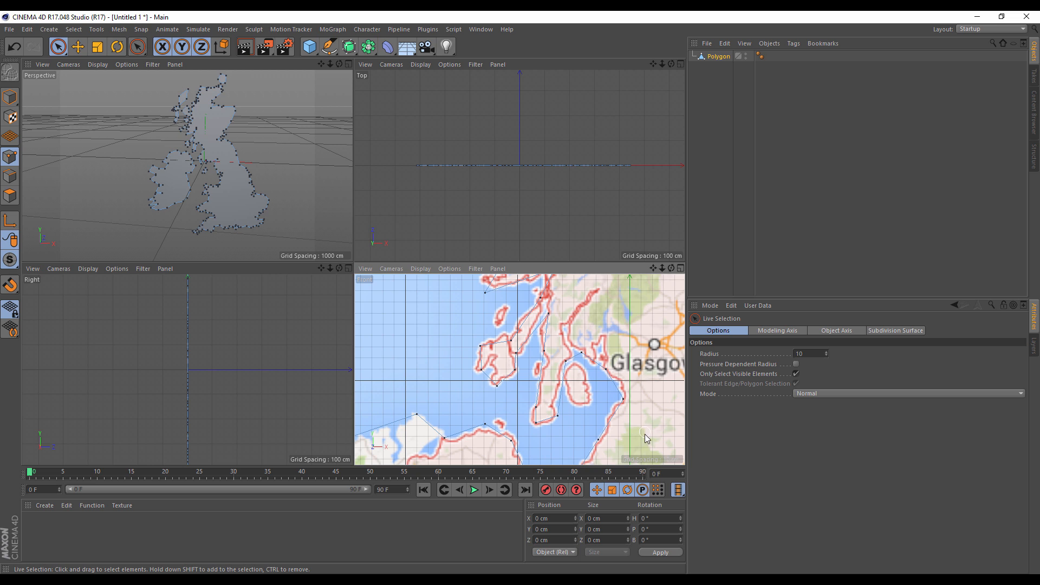
Delete the surplus outline point on Anglesey's southwest coast
{"action": "middle_click_drag", "start_coordinate": [644, 434], "coordinate": [515, 366]}
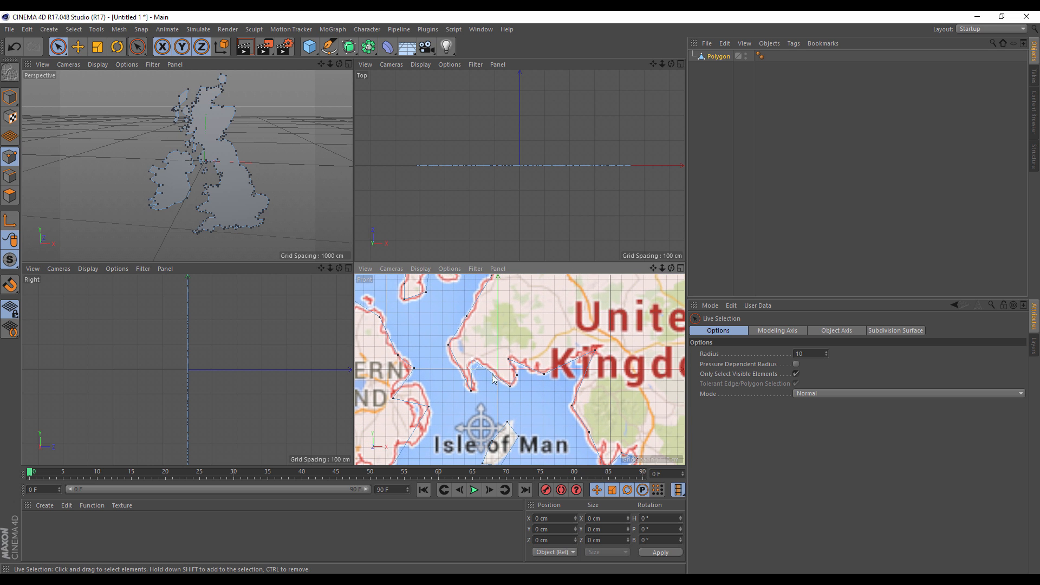
{"action": "middle_click_drag", "start_coordinate": [610, 396], "coordinate": [541, 351]}
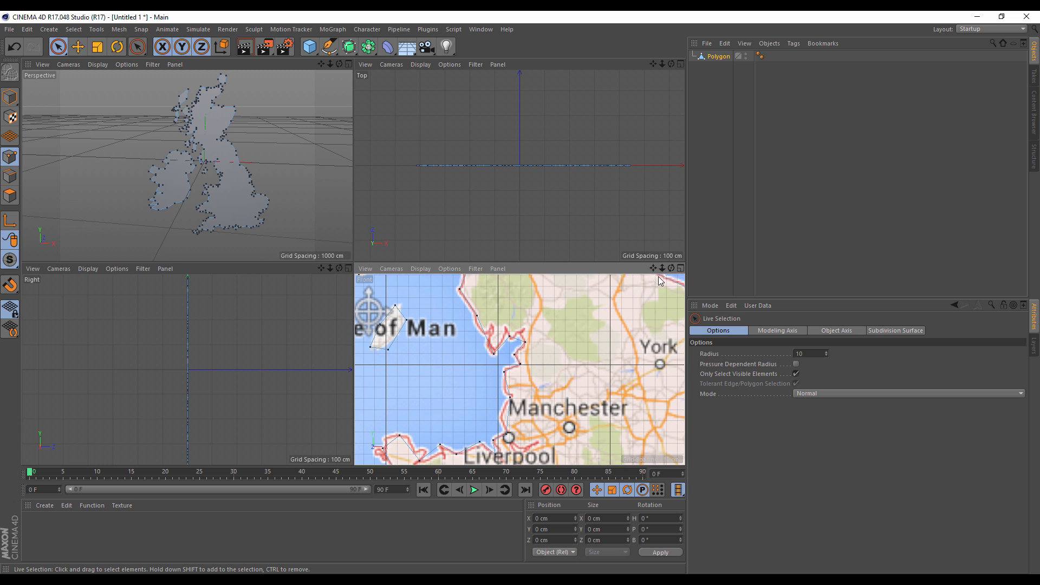
{"action": "left_click_drag", "start_coordinate": [653, 268], "coordinate": [676, 212]}
{"action": "middle_click_drag", "start_coordinate": [565, 363], "coordinate": [575, 358], "text": "alt"}
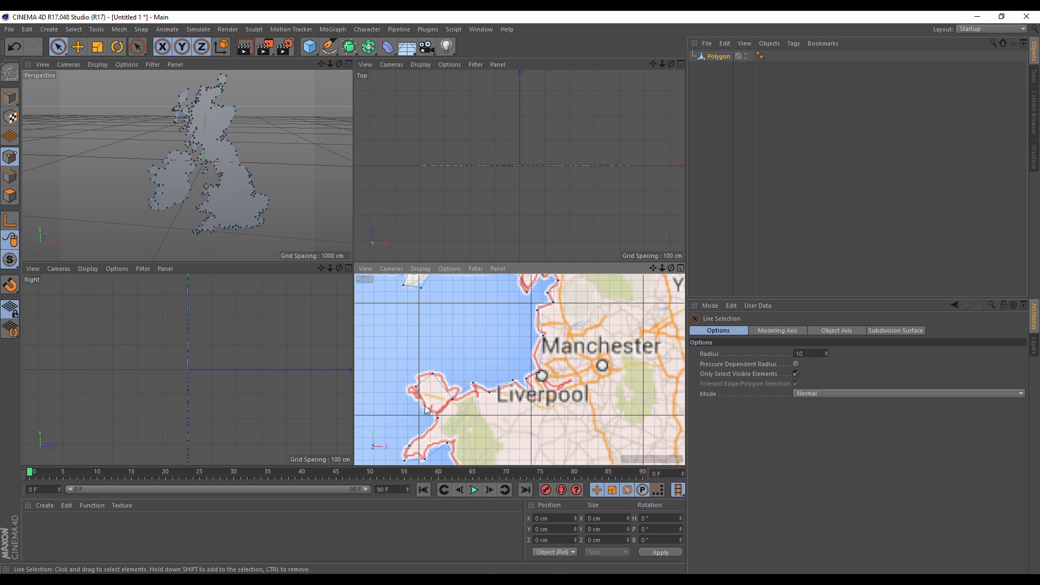
{"action": "key", "text": "Delete"}
Delete the surplus outline points on Wales's west coast in Cardigan Bay and on its south coast west of Cardiff
{"action": "middle_click_drag", "start_coordinate": [511, 434], "coordinate": [521, 337]}
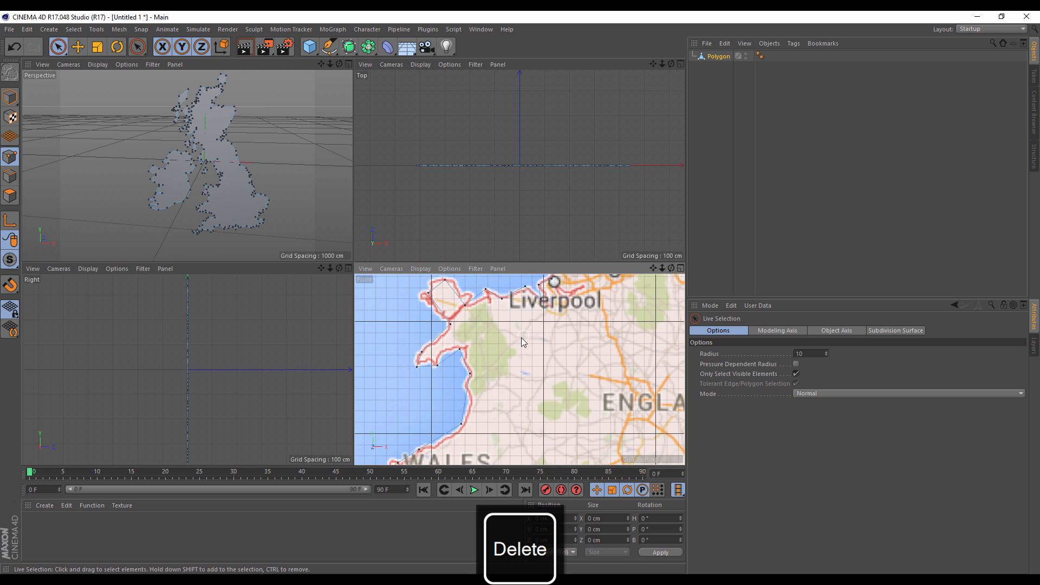
{"action": "left_click", "coordinate": [470, 374]}
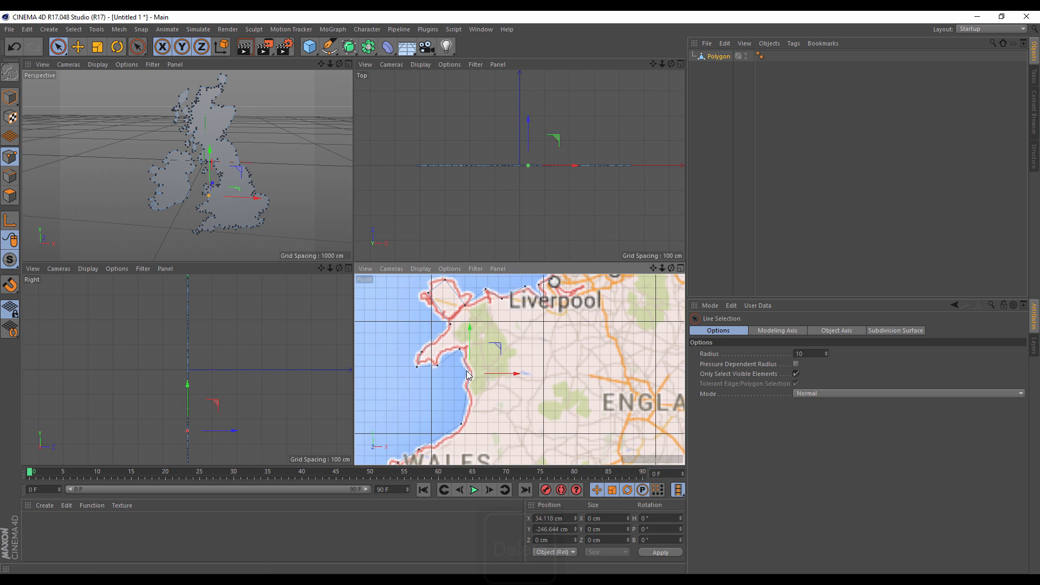
{"action": "key", "text": "Delete"}
{"action": "middle_click_drag", "start_coordinate": [519, 373], "coordinate": [618, 308]}
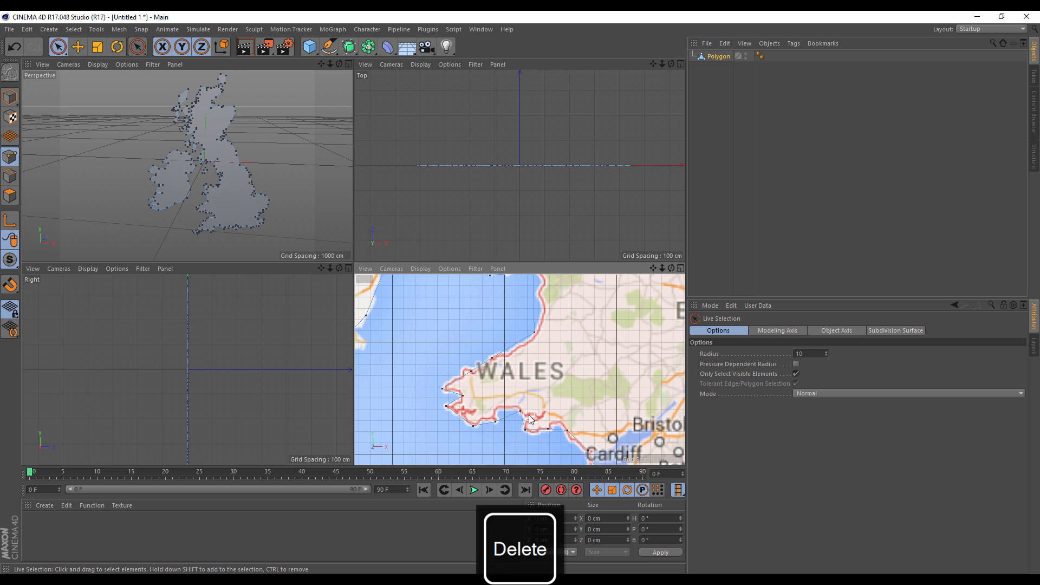
{"action": "left_click", "coordinate": [567, 432]}
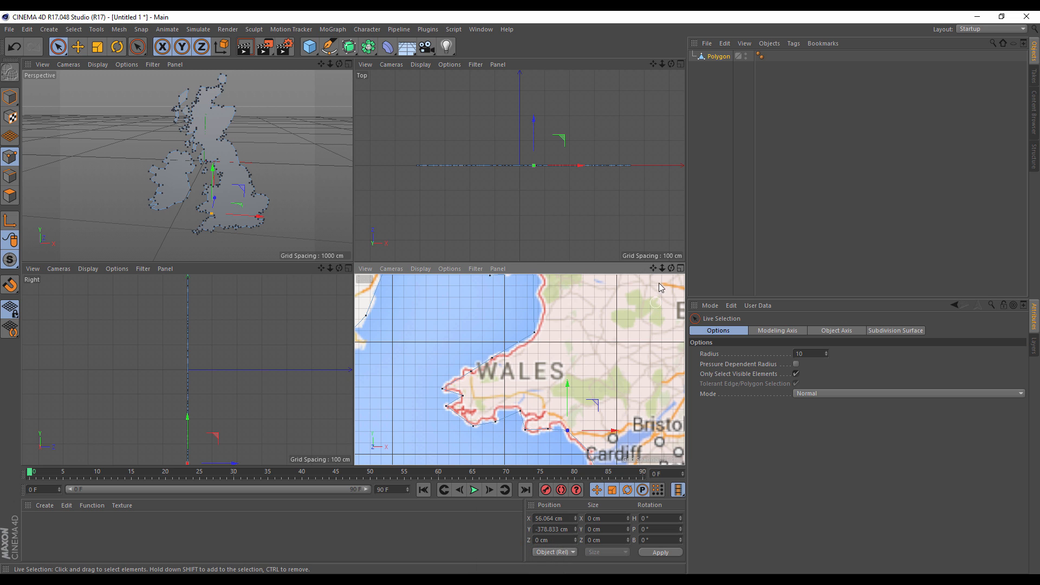
{"action": "left_click_drag", "start_coordinate": [653, 268], "coordinate": [592, 173]}
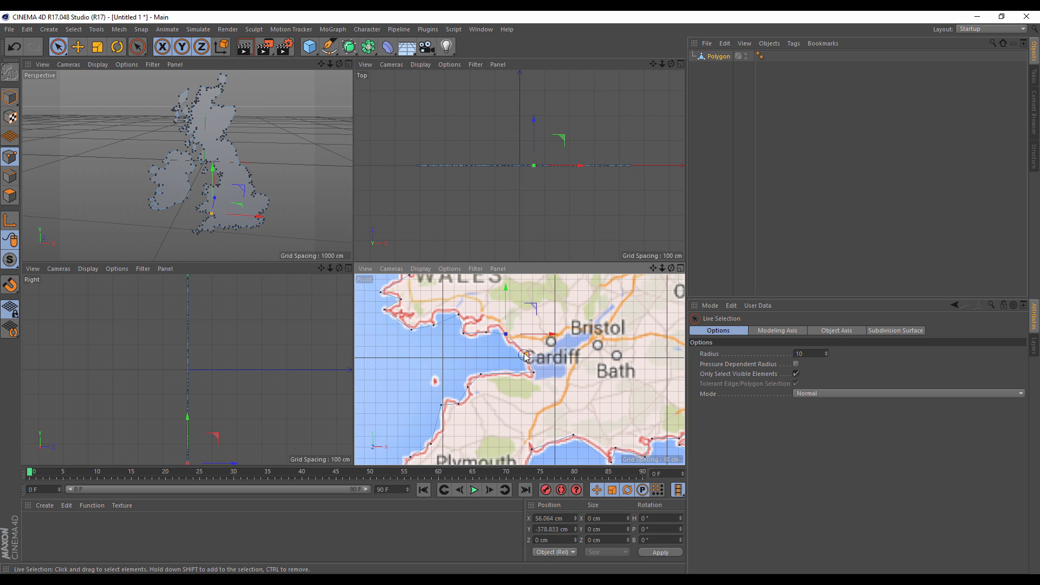
{"action": "key", "text": "Delete"}
Delete the surplus outline point on the north Devon coast, southwest of Cardiff across the Bristol Channel
{"action": "left_click", "coordinate": [467, 387]}
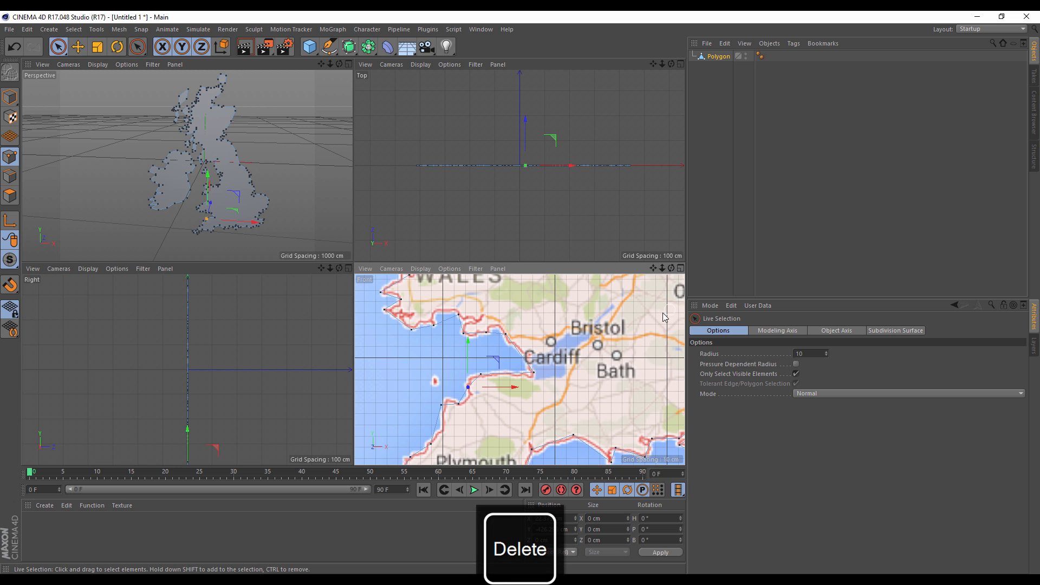
{"action": "left_click_drag", "start_coordinate": [653, 268], "coordinate": [712, 182]}
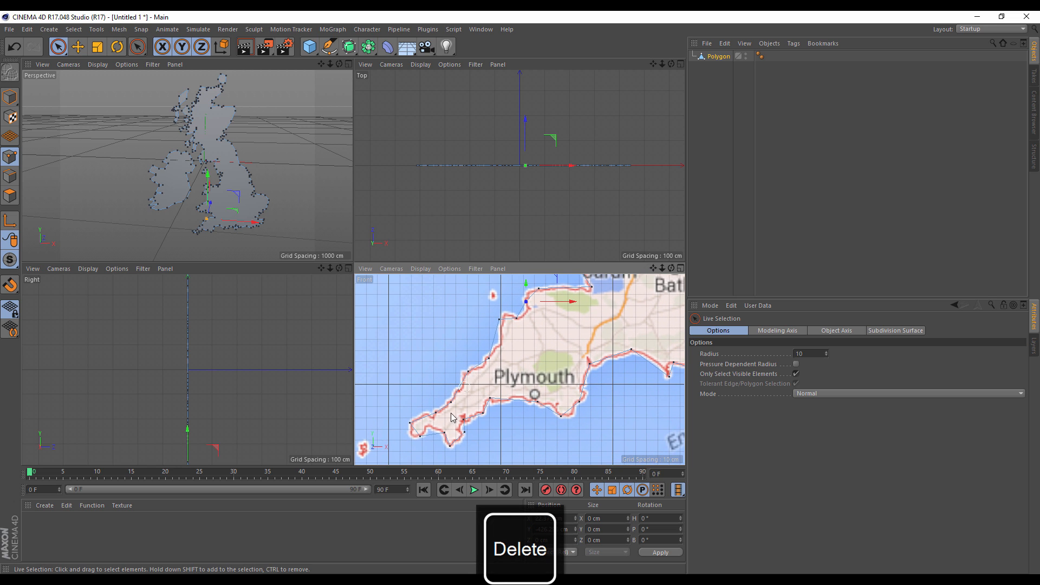
{"action": "key", "text": "Delete"}
Delete the two surplus outline points on Kent's east coast, southeast of London
{"action": "left_click_drag", "start_coordinate": [654, 269], "coordinate": [481, 261]}
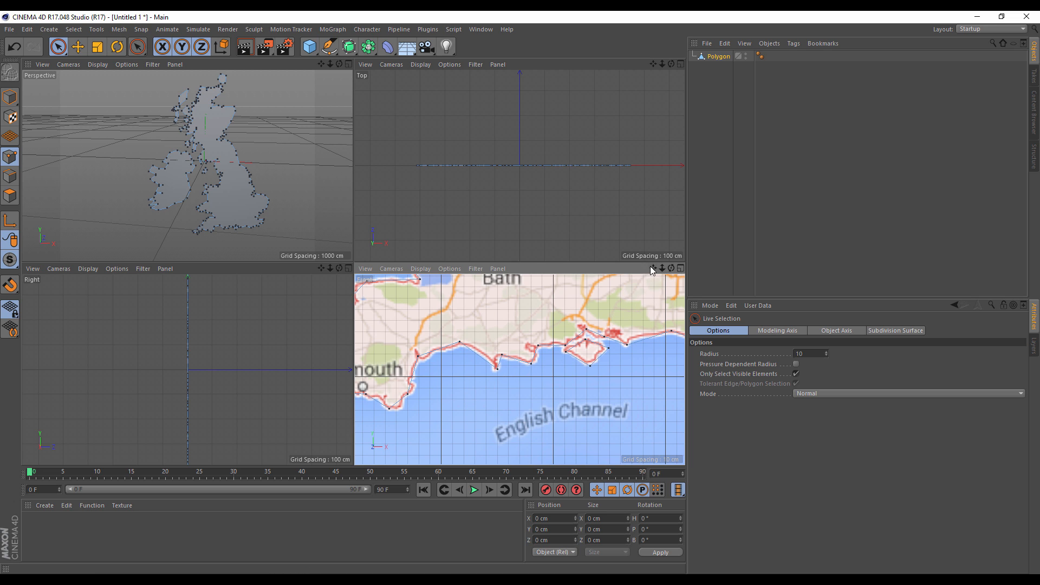
{"action": "left_click_drag", "start_coordinate": [653, 268], "coordinate": [552, 358]}
{"action": "left_click", "coordinate": [555, 342]}
{"action": "key", "text": "Delete"}
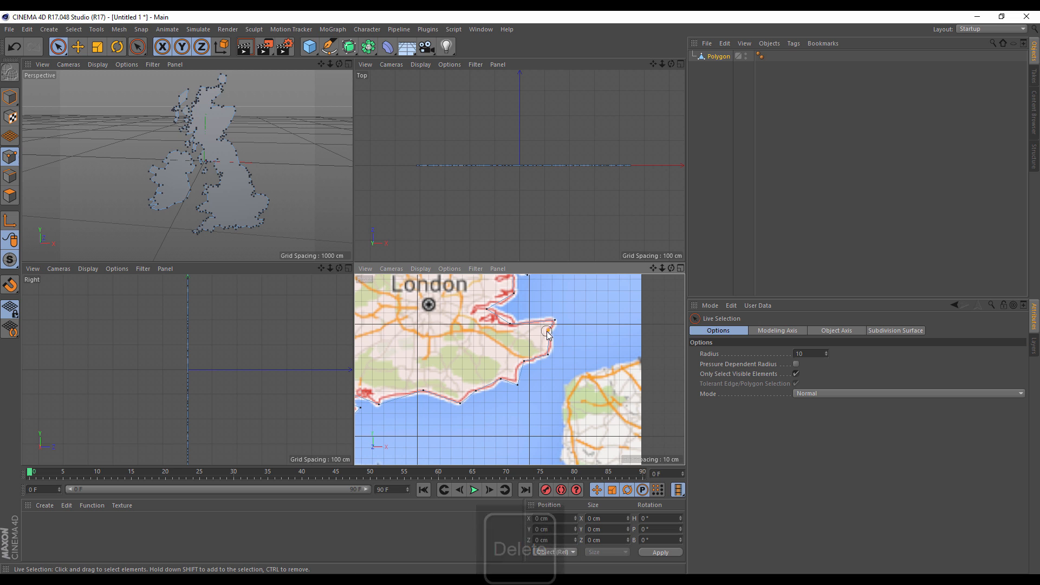
{"action": "left_click", "coordinate": [548, 331]}
{"action": "key", "text": "Delete"}
Delete the surplus outline point along Norfolk's north coast
{"action": "left_click_drag", "start_coordinate": [653, 268], "coordinate": [590, 331]}
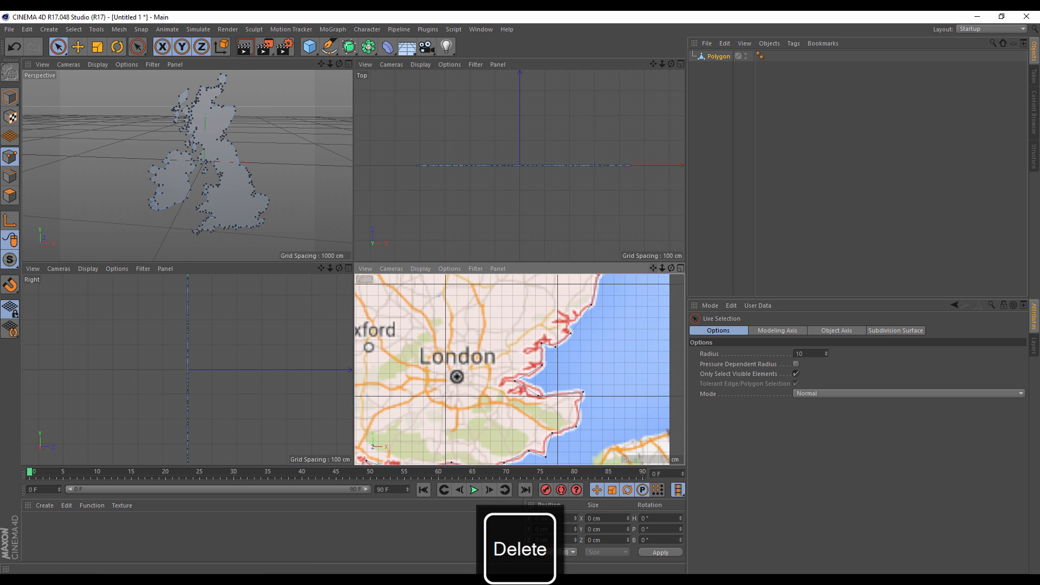
{"action": "left_click_drag", "start_coordinate": [653, 269], "coordinate": [619, 365]}
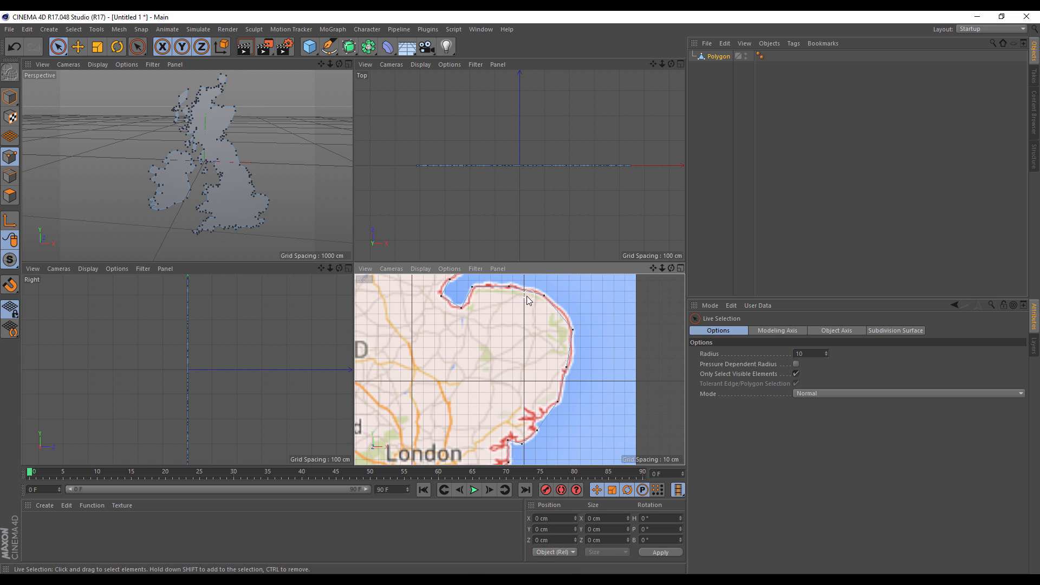
{"action": "left_click", "coordinate": [509, 289]}
{"action": "key", "text": "Delete"}
Delete the surplus outline point on the Yorkshire coast northeast of York
{"action": "left_click_drag", "start_coordinate": [654, 267], "coordinate": [716, 349]}
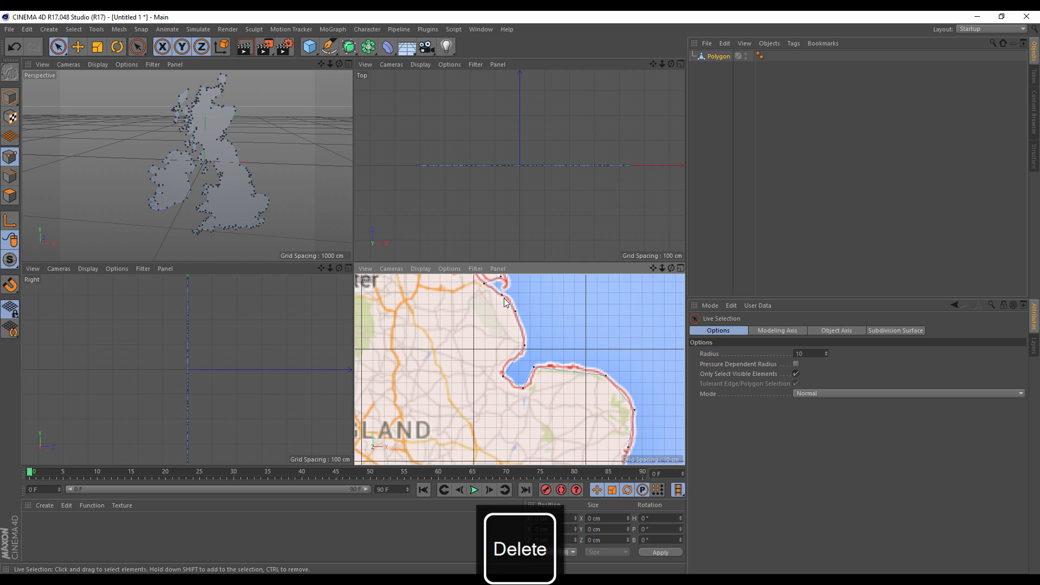
{"action": "left_click_drag", "start_coordinate": [654, 269], "coordinate": [688, 359]}
{"action": "left_click_drag", "start_coordinate": [537, 363], "coordinate": [537, 372]}
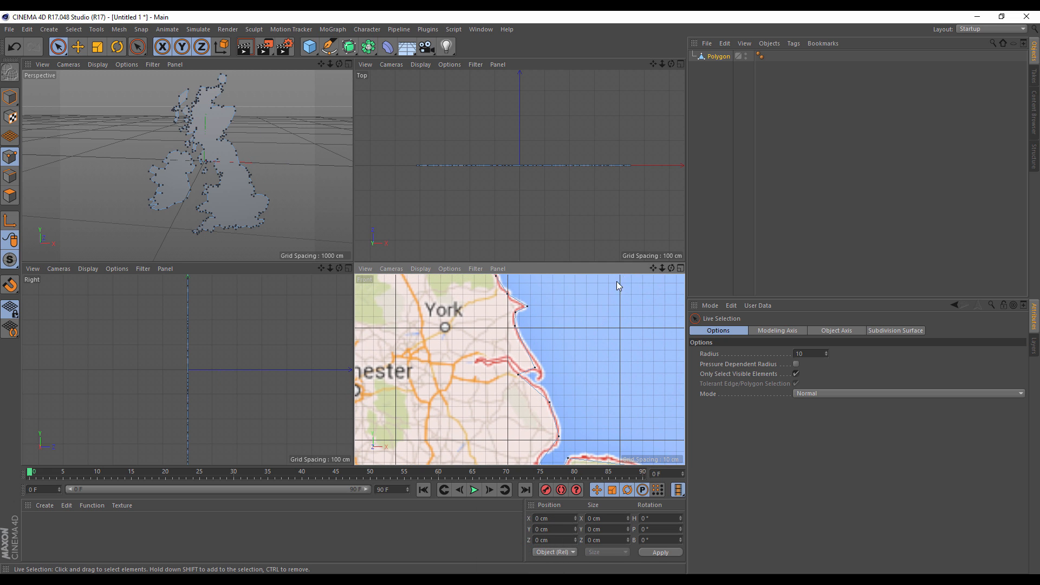
{"action": "left_click_drag", "start_coordinate": [654, 268], "coordinate": [703, 343]}
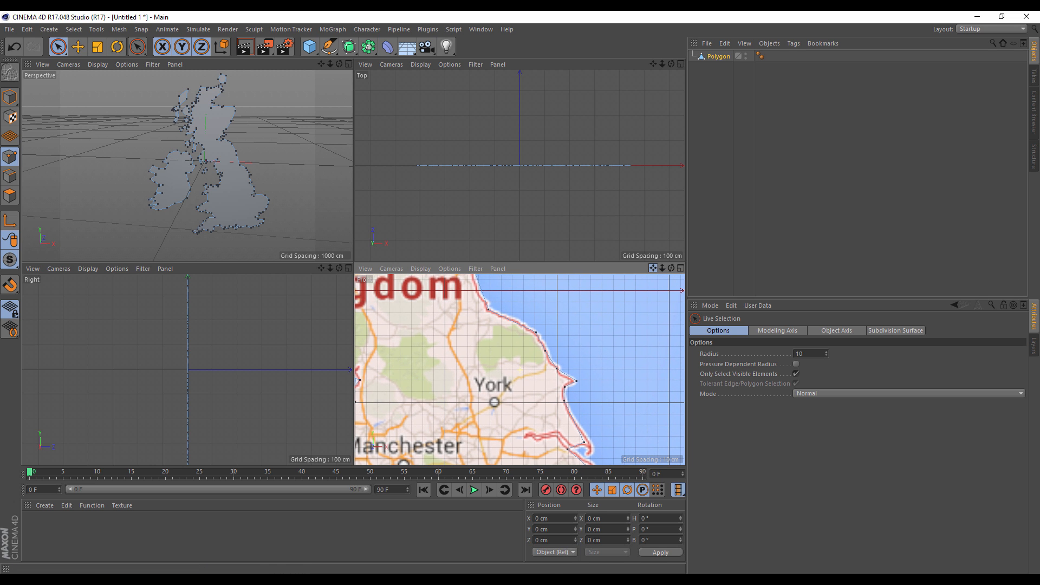
{"action": "left_click", "coordinate": [546, 351]}
{"action": "key", "text": "Delete"}
Delete the surplus outline points along the coast near and east of Edinburgh
{"action": "left_click_drag", "start_coordinate": [654, 268], "coordinate": [736, 395]}
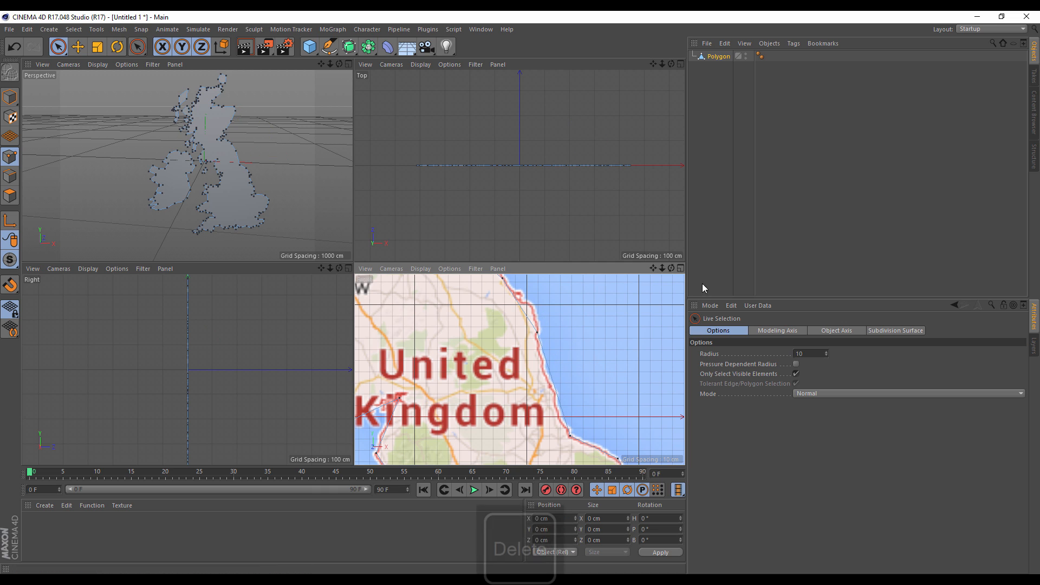
{"action": "left_click_drag", "start_coordinate": [653, 268], "coordinate": [695, 336]}
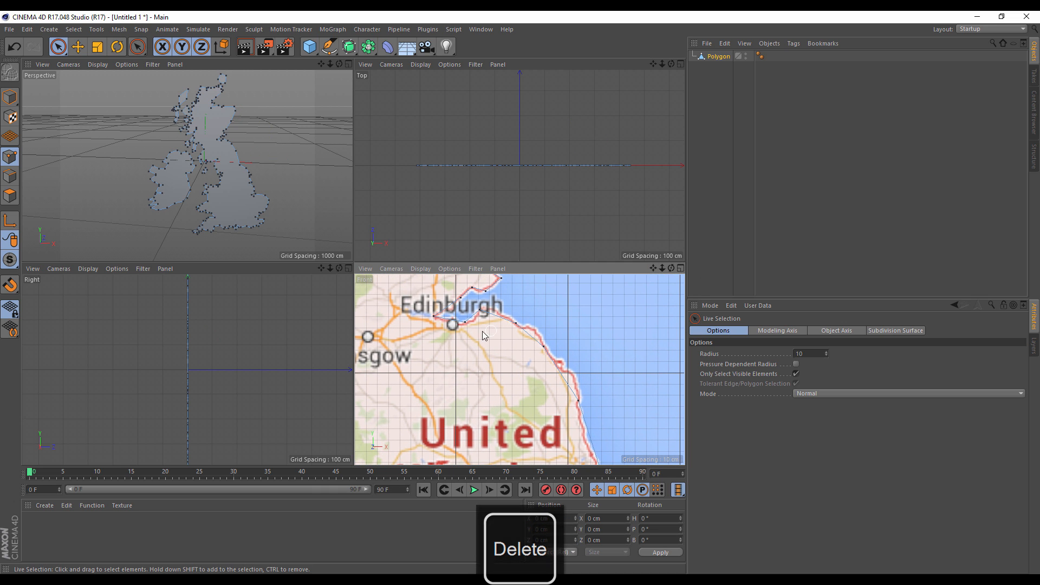
{"action": "key", "text": "Delete"}
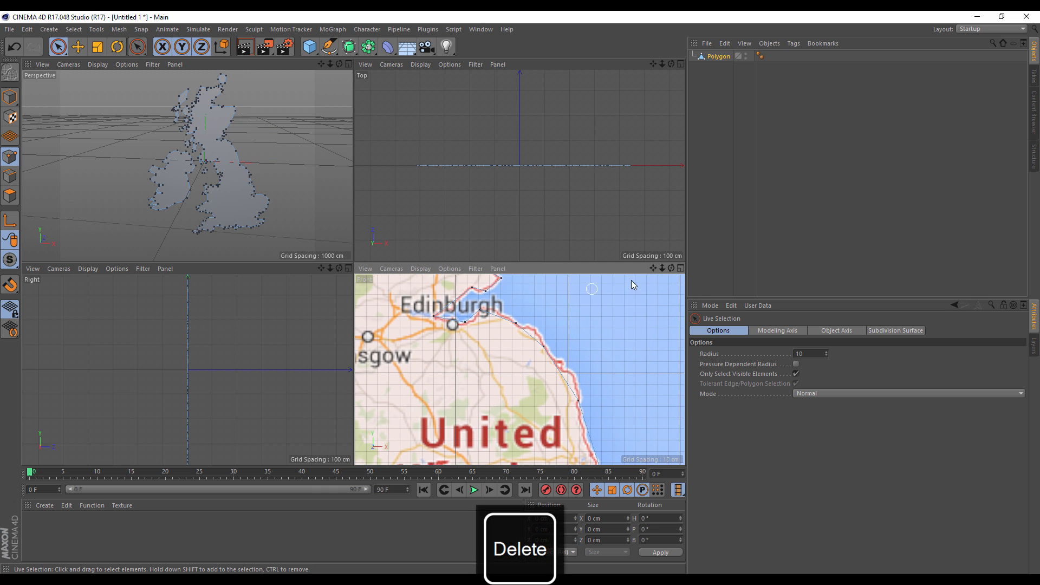
{"action": "left_click_drag", "start_coordinate": [653, 269], "coordinate": [677, 307]}
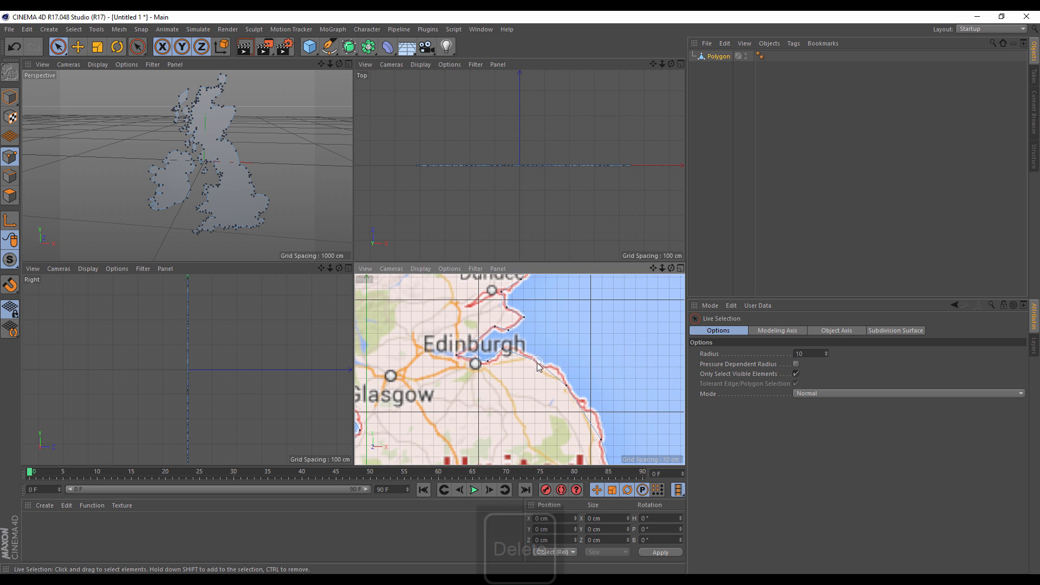
{"action": "left_click_drag", "start_coordinate": [655, 273], "coordinate": [667, 358]}
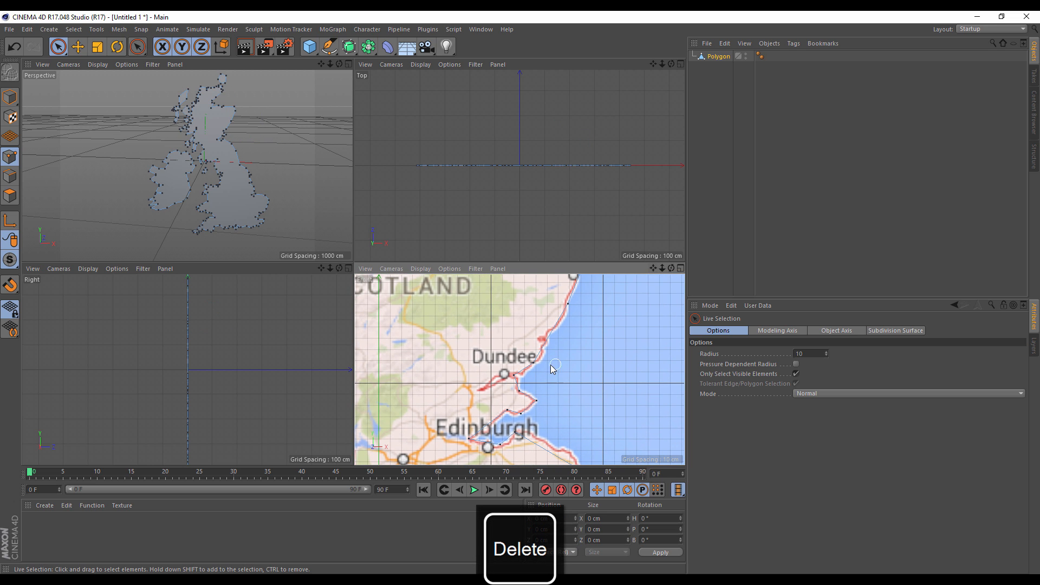
Delete surplus outline points along the Scottish coast near Dundee and Edinburgh and along the Welsh coast
{"action": "key", "text": "Delete"}
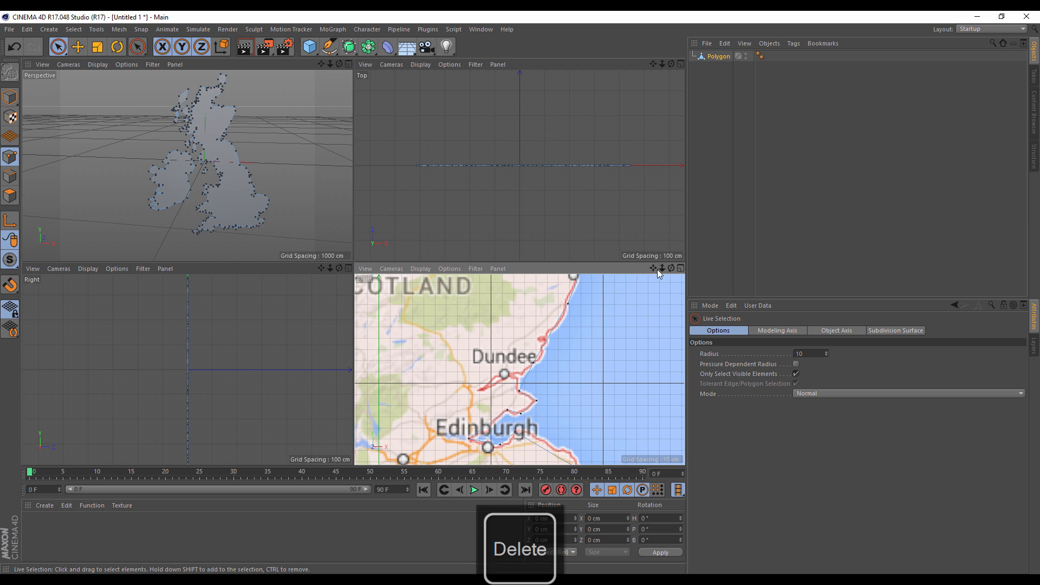
{"action": "left_click_drag", "start_coordinate": [654, 268], "coordinate": [594, 372]}
{"action": "mouse_move", "coordinate": [662, 268]}
{"action": "left_mouse_down"}
{"action": "mouse_move", "coordinate": [650, 274]}
{"action": "mouse_move", "coordinate": [678, 223]}
{"action": "mouse_move", "coordinate": [650, 271]}
{"action": "left_mouse_up"}
{"action": "scroll", "coordinate": [517, 387], "scroll_direction": "up", "scroll_amount": 5}
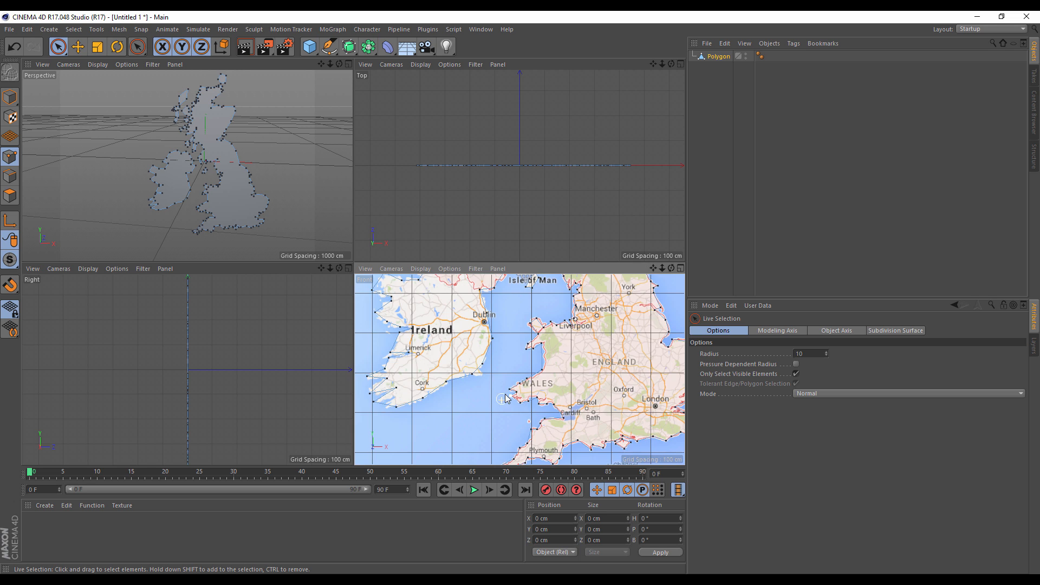
{"action": "key", "text": "Delete"}
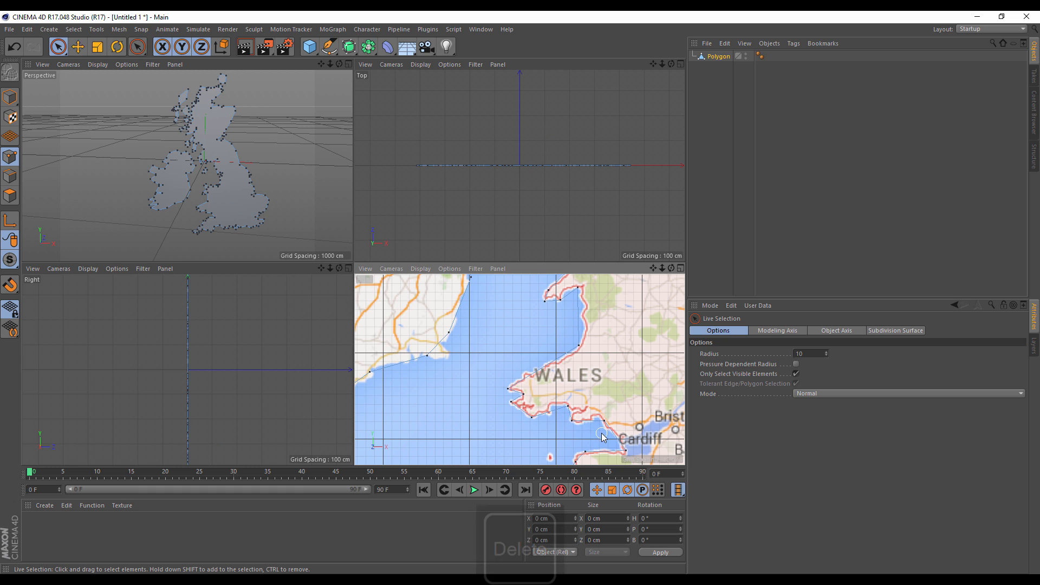
Delete surplus outline points along the Irish Sea coast around north Wales and northwest England
{"action": "left_click_drag", "start_coordinate": [656, 275], "coordinate": [614, 339]}
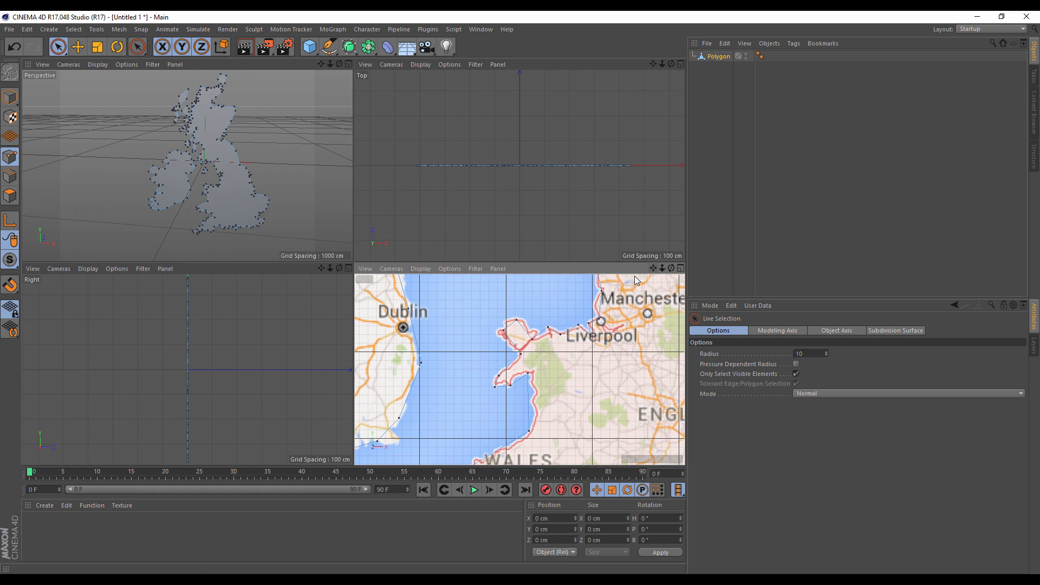
{"action": "key", "text": "Delete"}
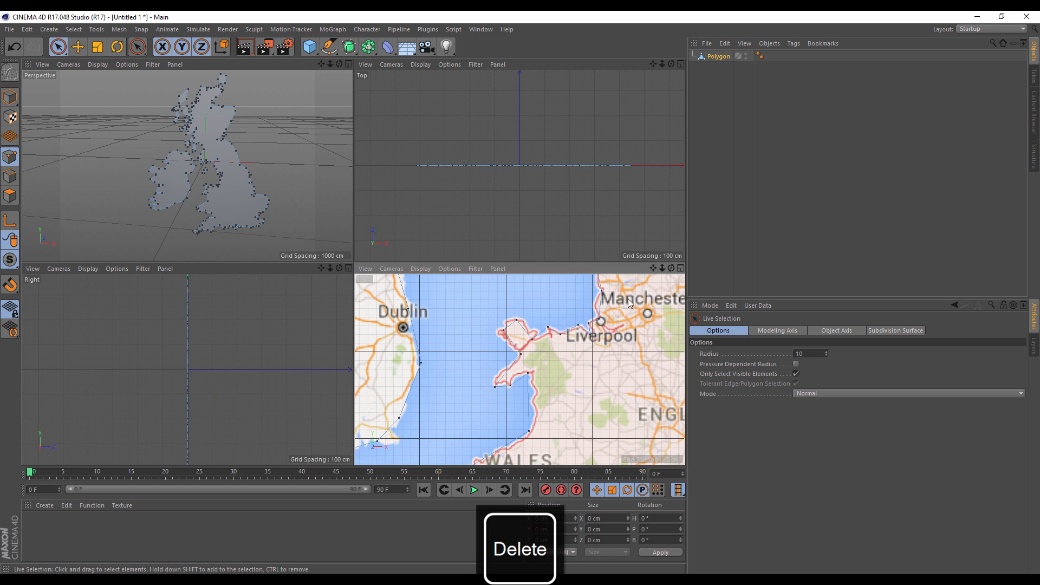
{"action": "left_click_drag", "start_coordinate": [653, 268], "coordinate": [677, 318]}
{"action": "left_click", "coordinate": [553, 355]}
{"action": "key", "text": "Delete"}
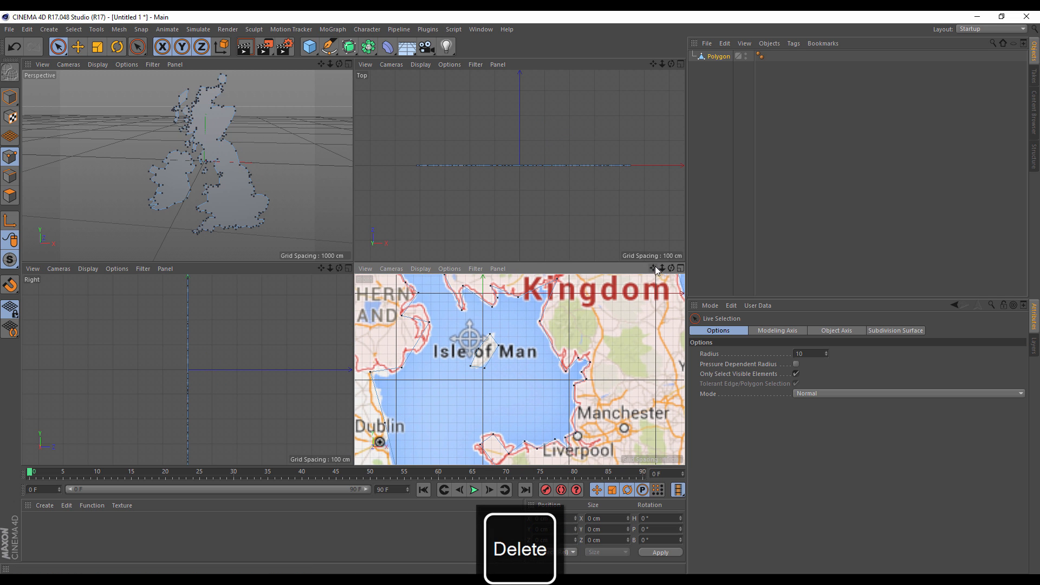
Delete surplus outline points along Scotland's southwest coast and on the west coast northwest of Glasgow
{"action": "left_click_drag", "start_coordinate": [654, 268], "coordinate": [697, 305]}
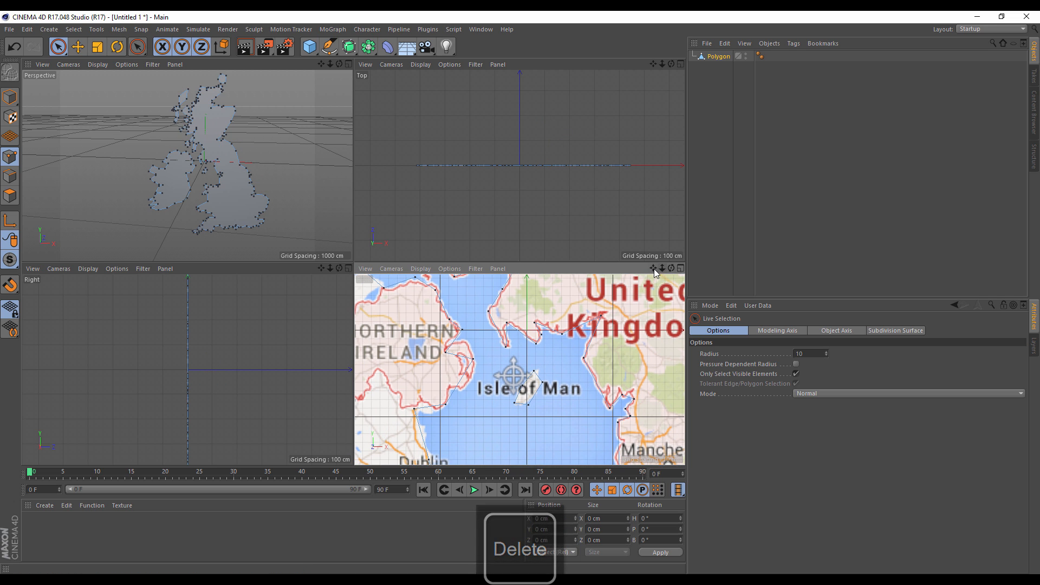
{"action": "left_click_drag", "start_coordinate": [654, 268], "coordinate": [667, 336]}
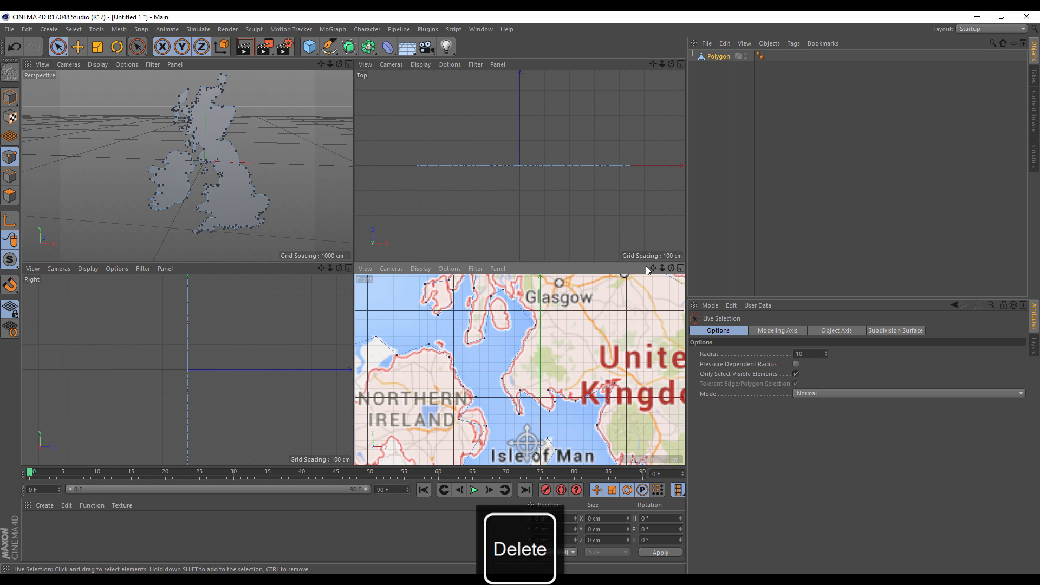
{"action": "left_click_drag", "start_coordinate": [654, 268], "coordinate": [641, 340]}
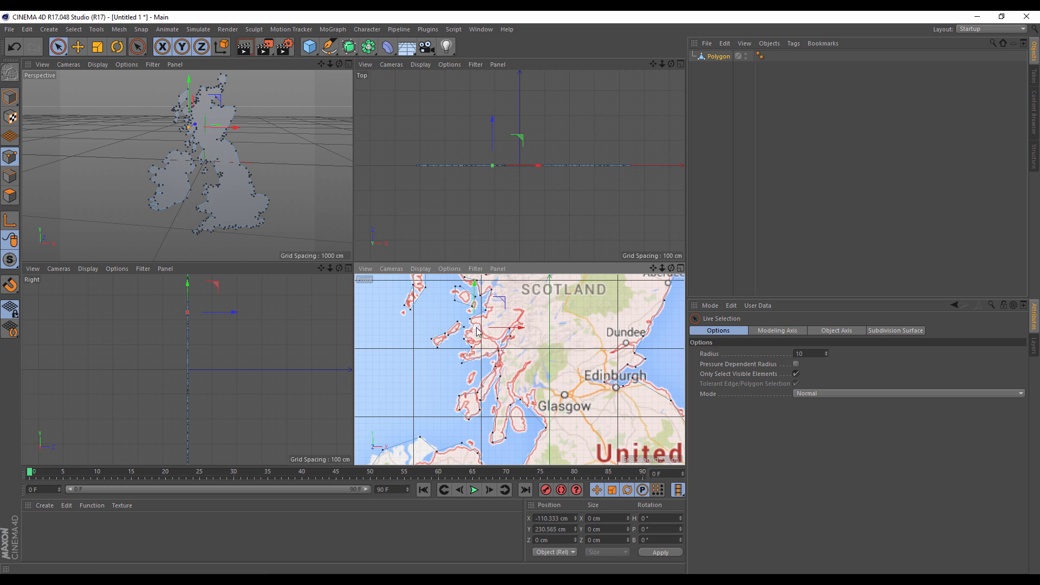
{"action": "key", "text": "Delete"}
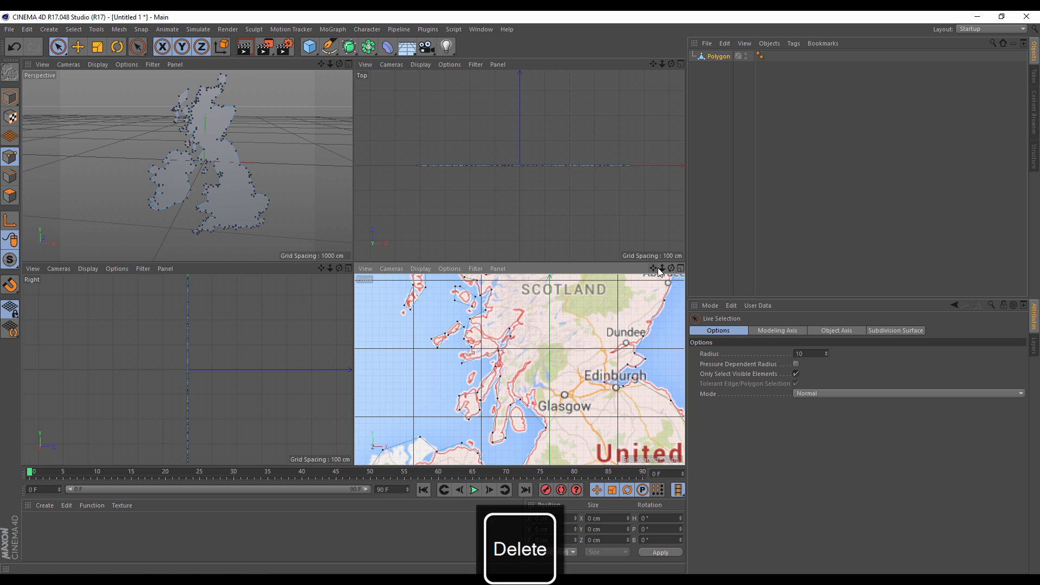
Delete surplus outline points on Scotland's northwest coast beside the Isle of Skye
{"action": "left_click_drag", "start_coordinate": [654, 270], "coordinate": [678, 330]}
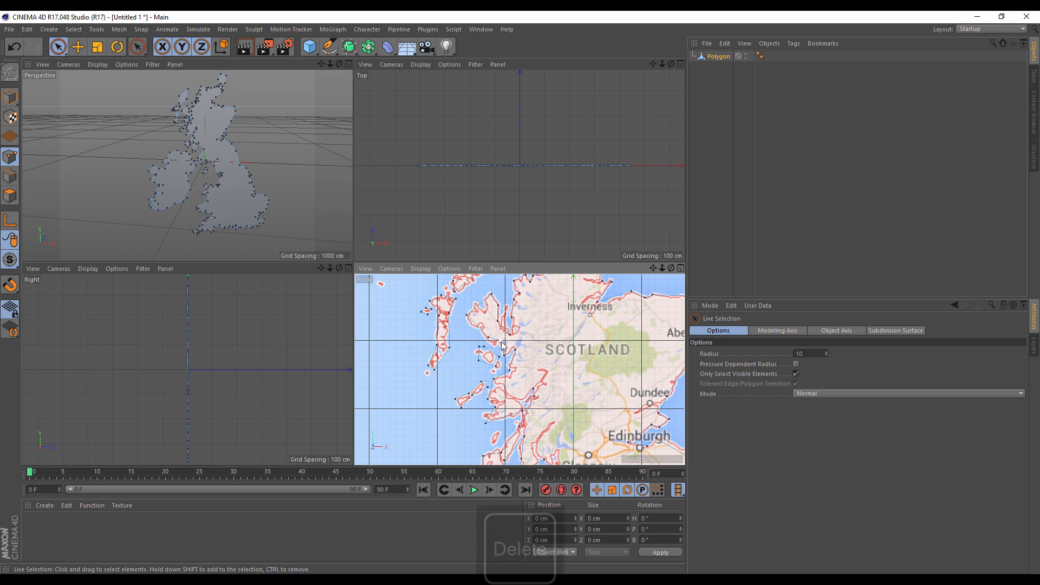
{"action": "key", "text": "Delete"}
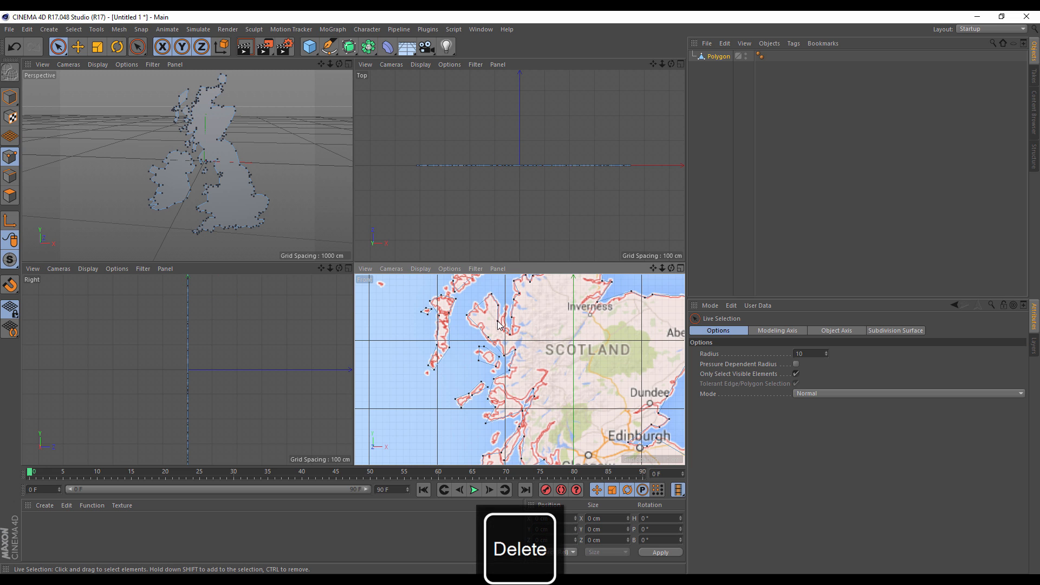
{"action": "left_click_drag", "start_coordinate": [654, 269], "coordinate": [649, 306]}
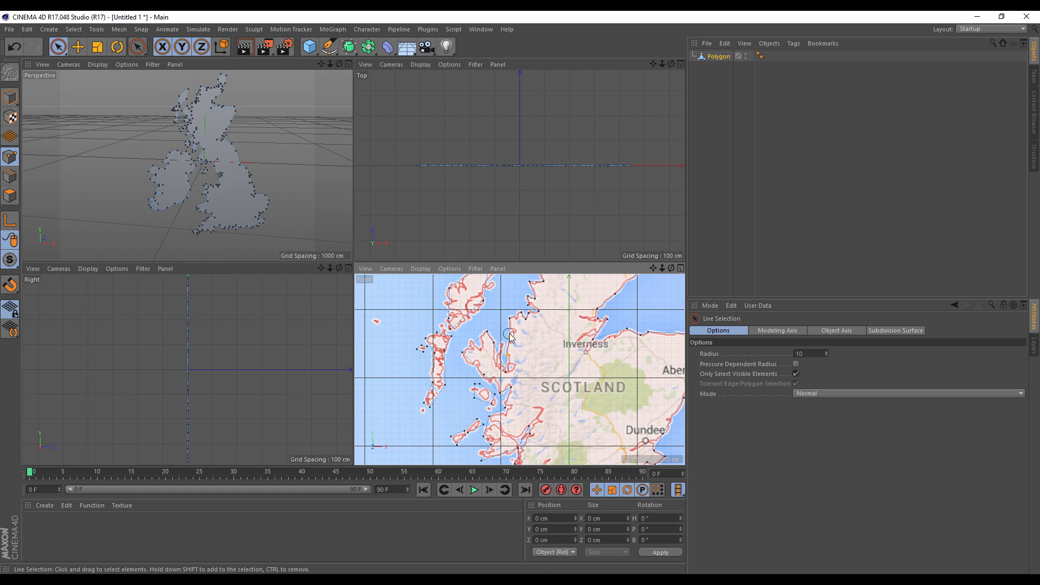
{"action": "left_click_drag", "start_coordinate": [510, 334], "coordinate": [510, 331]}
{"action": "key", "text": "Delete"}
Try deleting surplus outline points along Scotland's northern coast
{"action": "left_click_drag", "start_coordinate": [653, 269], "coordinate": [637, 296]}
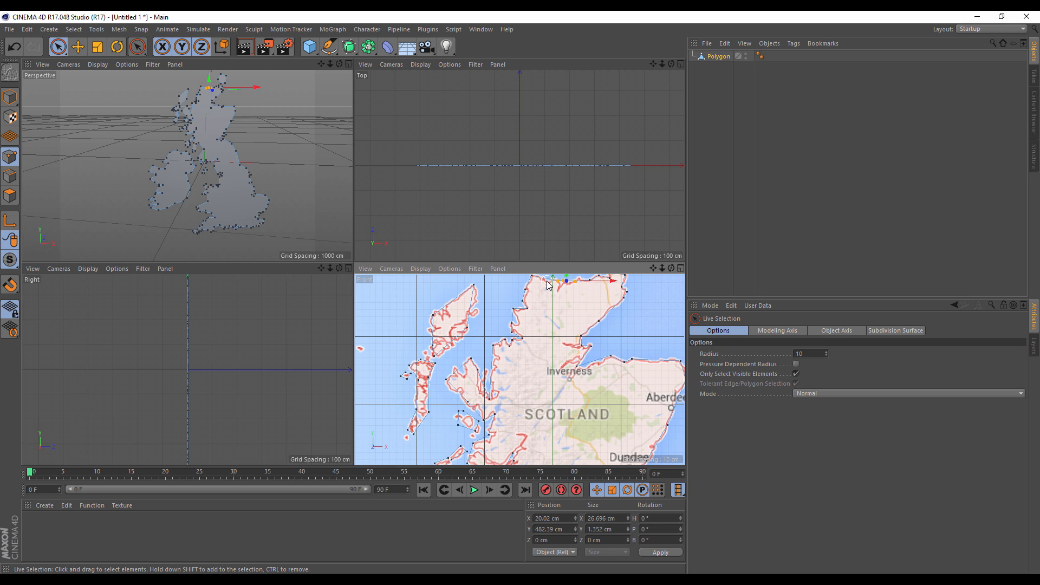
{"action": "left_click_drag", "start_coordinate": [652, 271], "coordinate": [618, 303]}
{"action": "left_click", "coordinate": [564, 310]}
{"action": "key", "text": "Delete"}
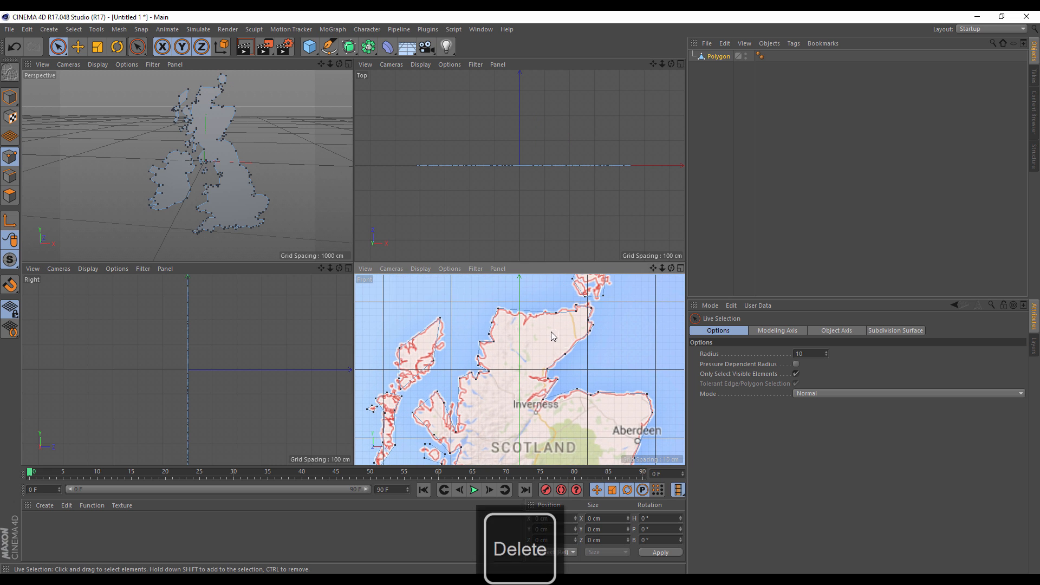
Undo the last point edits on Scotland's northern coast and delete a surplus outline point there
{"action": "key", "text": "ctrl+z"}
{"action": "key", "text": "ctrl+z"}
{"action": "key", "text": "ctrl+z"}
{"action": "key", "text": "ctrl+z"}
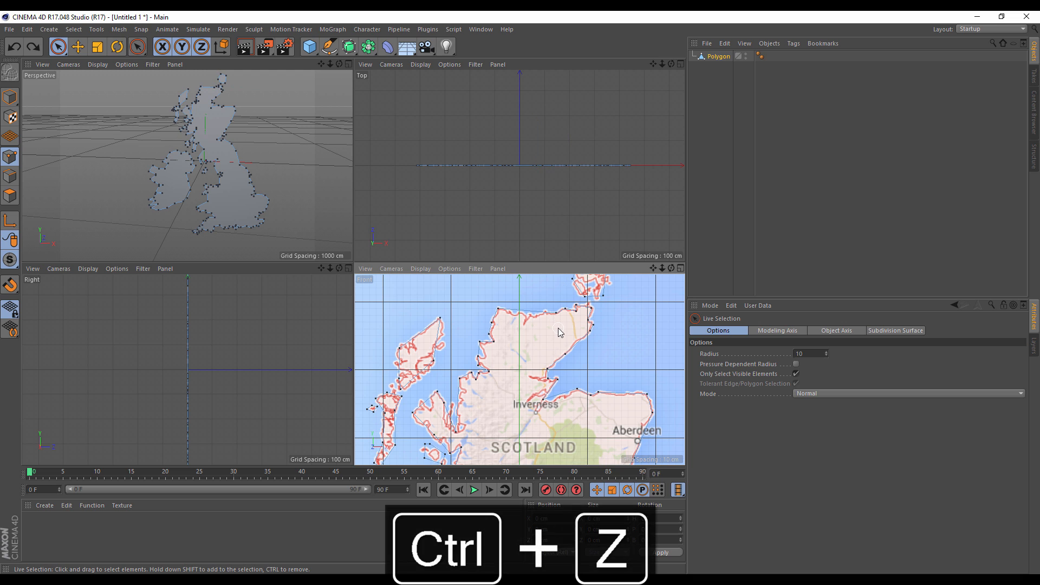
{"action": "key", "text": "Delete"}
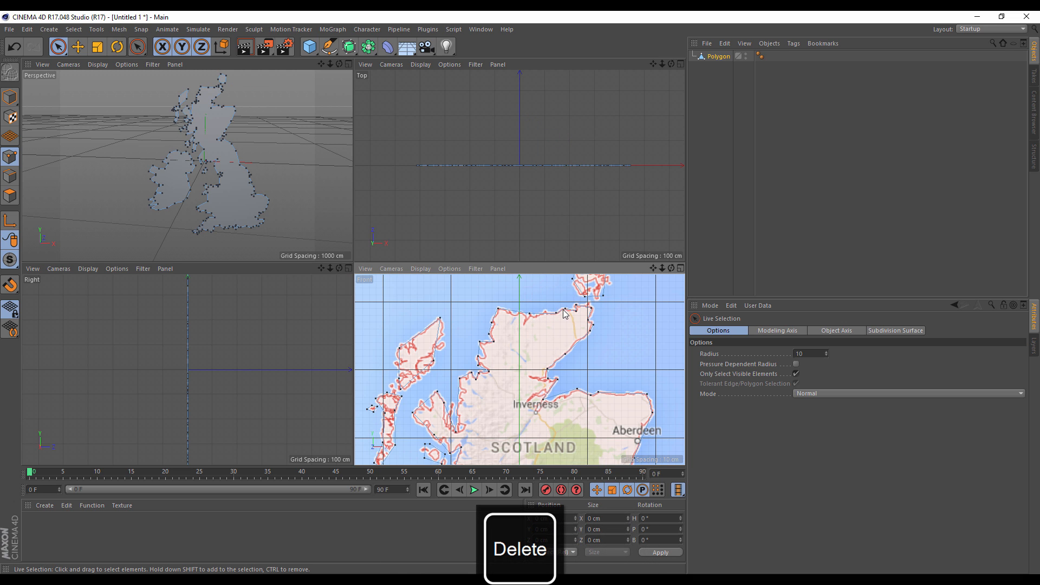
{"action": "left_click_drag", "start_coordinate": [663, 268], "coordinate": [656, 269]}
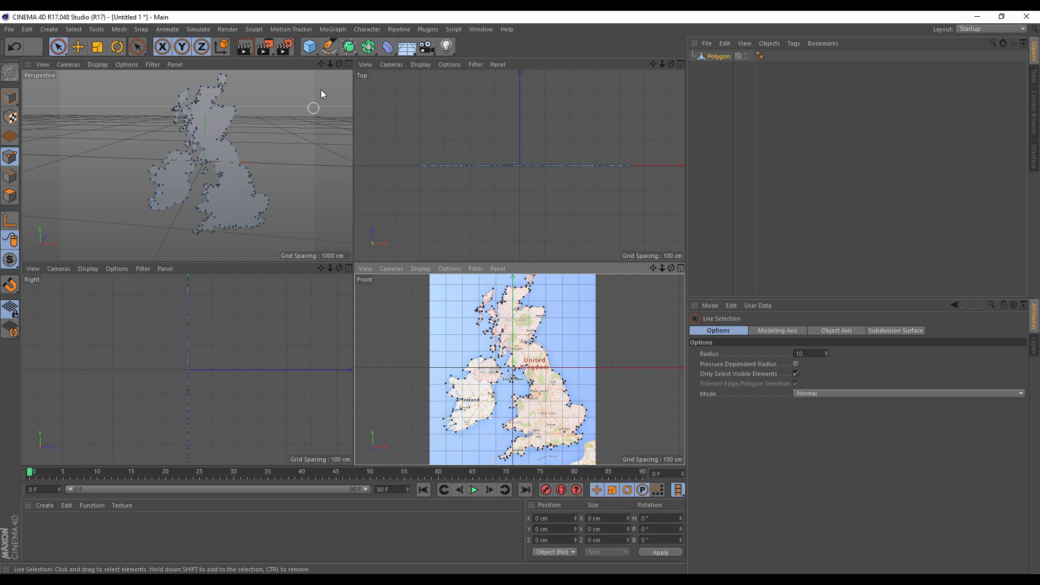
Inspect the whole map polygon in the perspective view, and switch the front view to solid shading
{"action": "mouse_move", "coordinate": [320, 64]}
{"action": "left_mouse_down"}
{"action": "mouse_move", "coordinate": [337, 61]}
{"action": "mouse_move", "coordinate": [326, 66]}
{"action": "left_mouse_up"}
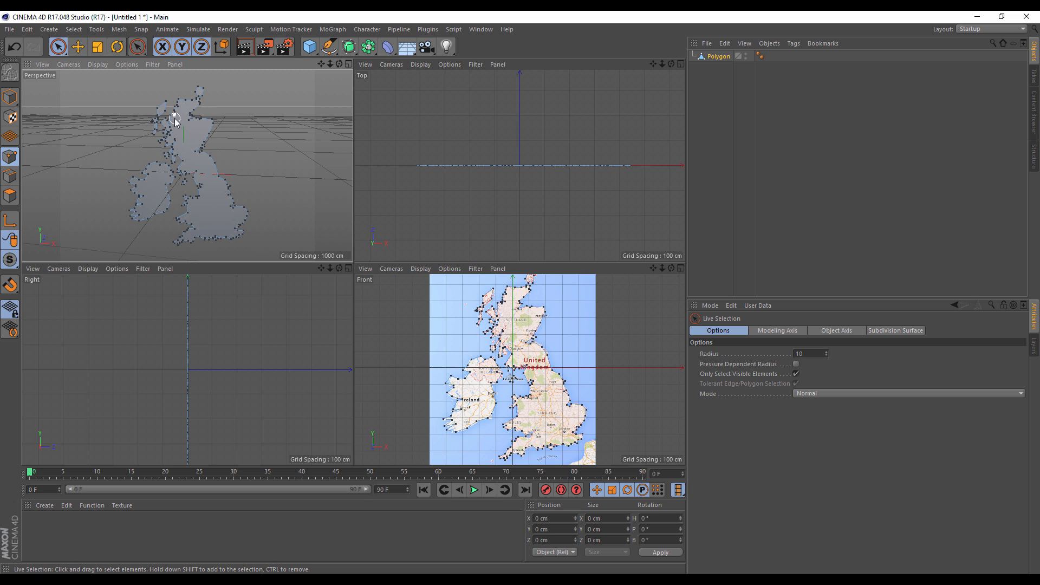
{"action": "left_click", "coordinate": [348, 64]}
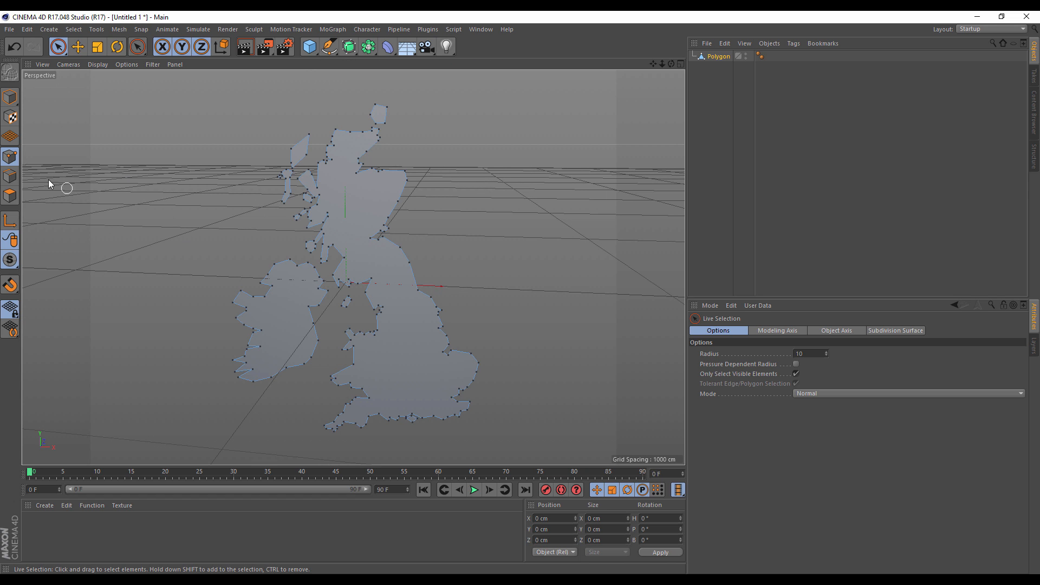
{"action": "left_click", "coordinate": [681, 64]}
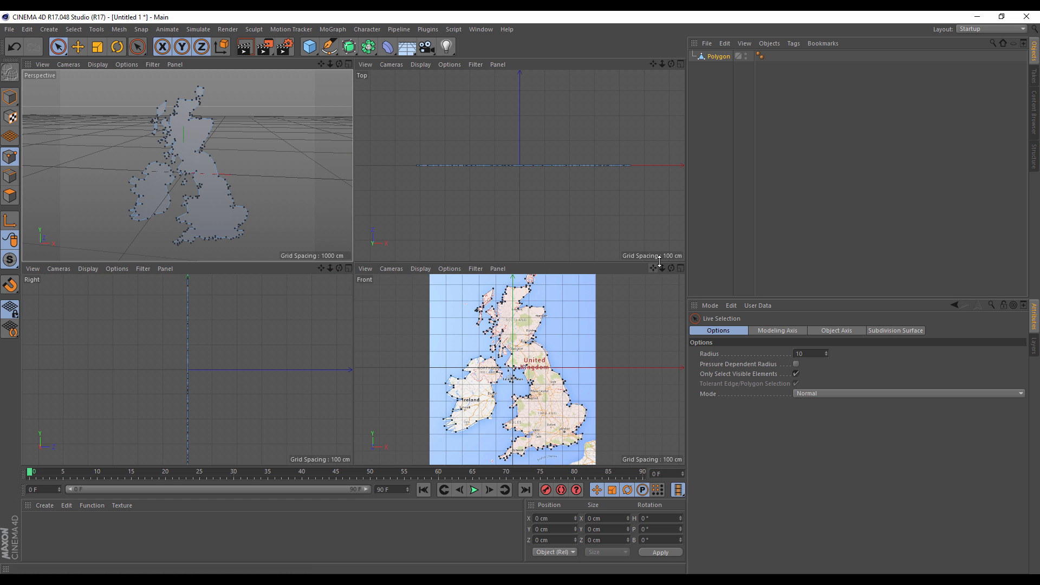
{"action": "left_click_drag", "start_coordinate": [663, 266], "coordinate": [660, 315]}
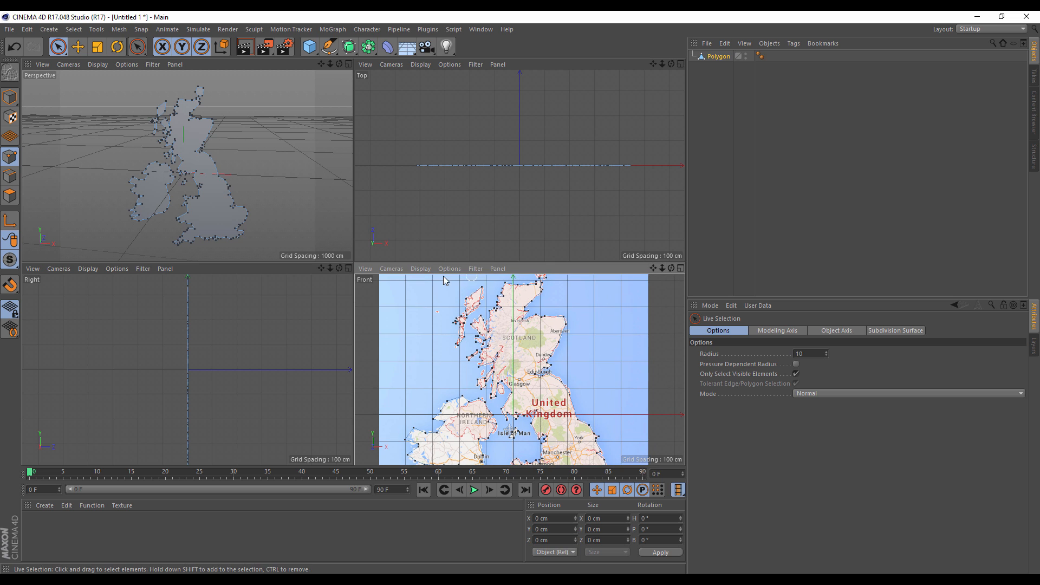
{"action": "left_click", "coordinate": [450, 269]}
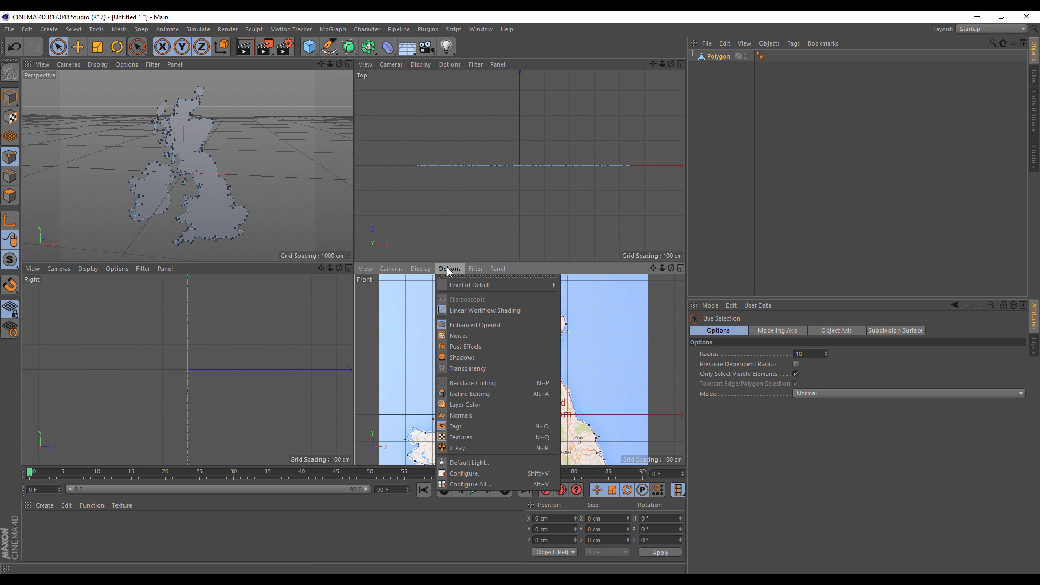
{"action": "left_click", "coordinate": [450, 296]}
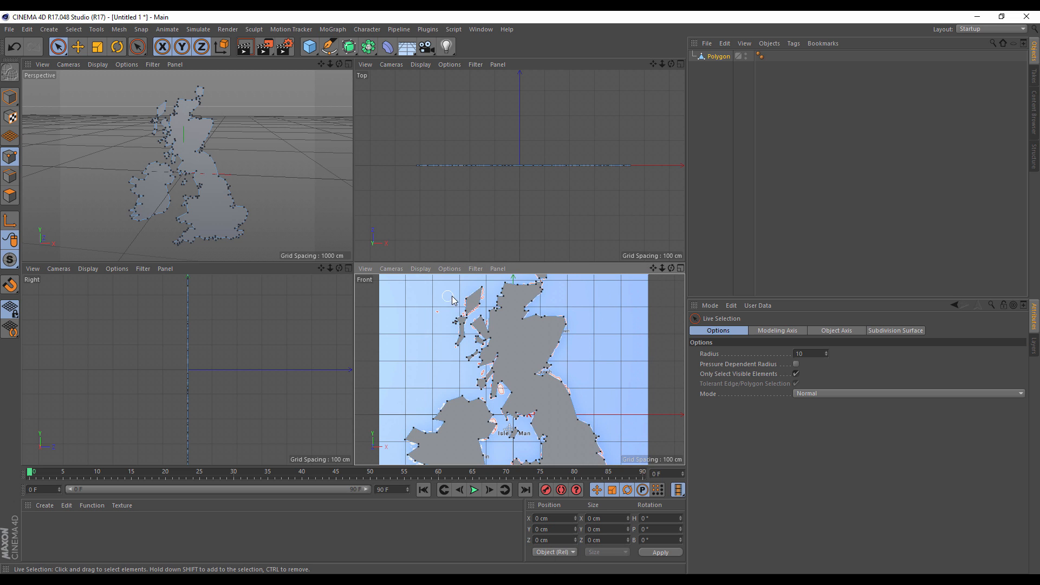
Maximize the front view and draw Knife cuts in line mode across the Scottish mainland between coastal outline points
{"action": "left_click", "coordinate": [681, 269]}
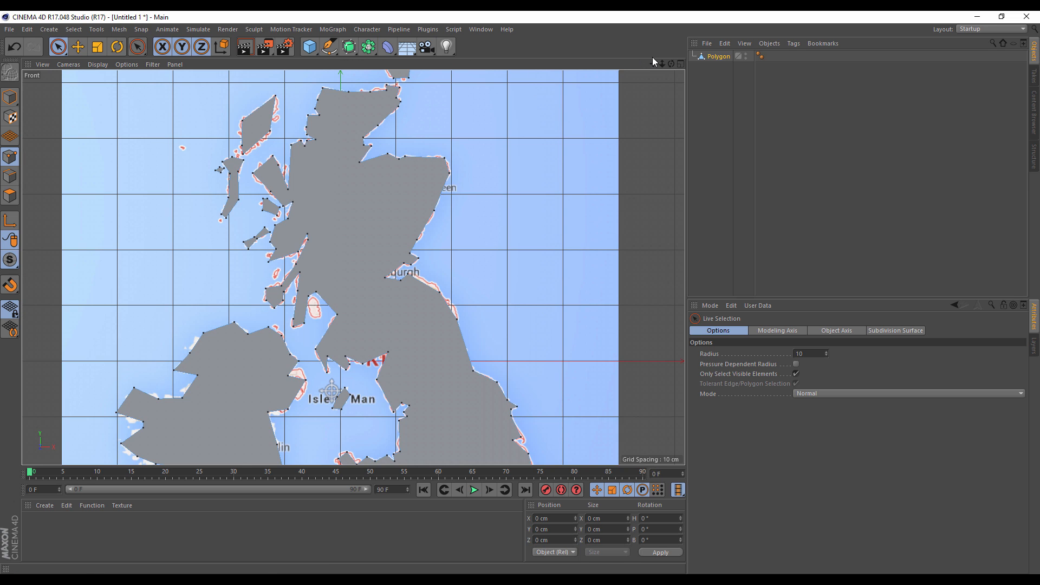
{"action": "left_click_drag", "start_coordinate": [653, 64], "coordinate": [770, 146]}
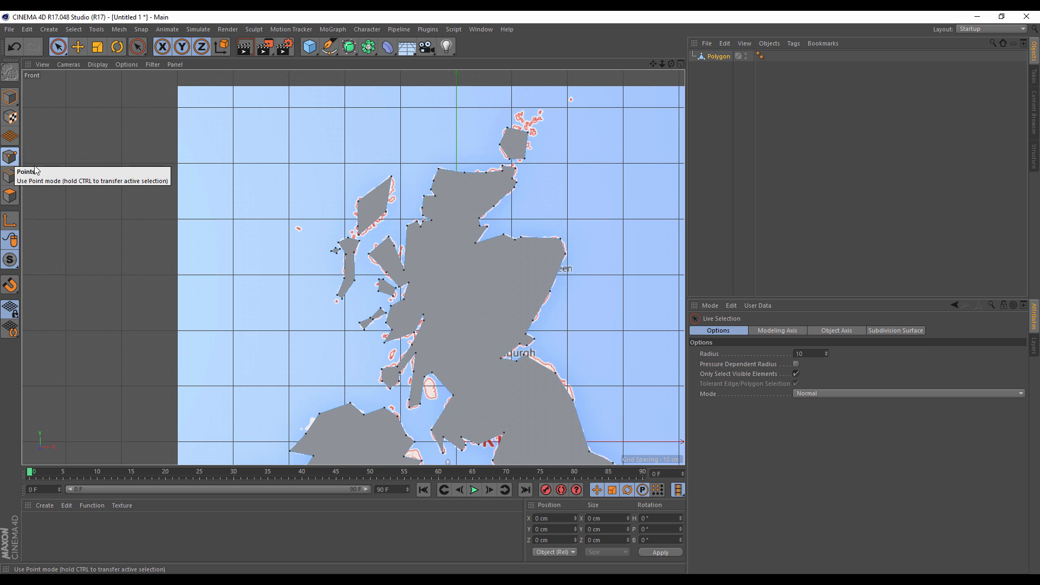
{"action": "key", "text": "k"}
{"action": "key", "text": "k"}
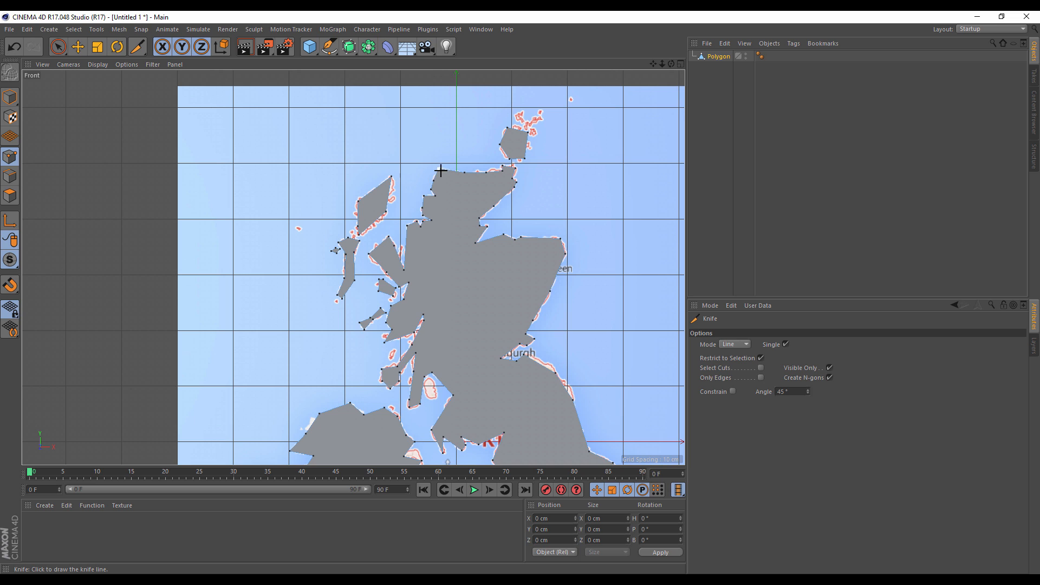
{"action": "left_click_drag", "start_coordinate": [484, 222], "coordinate": [480, 216]}
{"action": "left_click_drag", "start_coordinate": [560, 239], "coordinate": [412, 344]}
{"action": "left_click_drag", "start_coordinate": [420, 352], "coordinate": [416, 353]}
{"action": "left_click_drag", "start_coordinate": [555, 372], "coordinate": [462, 436]}
{"action": "left_click_drag", "start_coordinate": [451, 395], "coordinate": [552, 373]}
Draw Knife cuts across the Outer Hebrides island polygons off Scotland's northwest coast
{"action": "scroll", "coordinate": [508, 131], "scroll_direction": "up", "scroll_amount": 3}
{"action": "scroll", "coordinate": [509, 131], "scroll_direction": "up", "scroll_amount": 1}
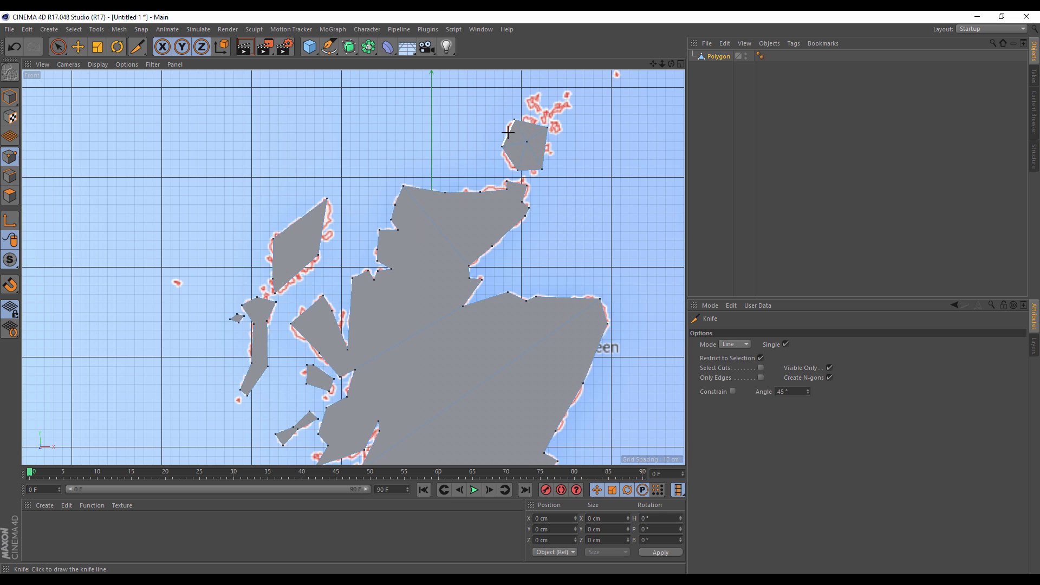
{"action": "left_click_drag", "start_coordinate": [275, 240], "coordinate": [316, 251]}
{"action": "left_click", "coordinate": [307, 249]}
{"action": "left_click", "coordinate": [288, 316]}
{"action": "left_click_drag", "start_coordinate": [264, 357], "coordinate": [253, 368]}
Try Knife cuts across the Isle of Skye shape to the notch beside the mainland, and undo them
{"action": "left_click_drag", "start_coordinate": [292, 324], "coordinate": [342, 347]}
{"action": "key", "text": "ctrl+z"}
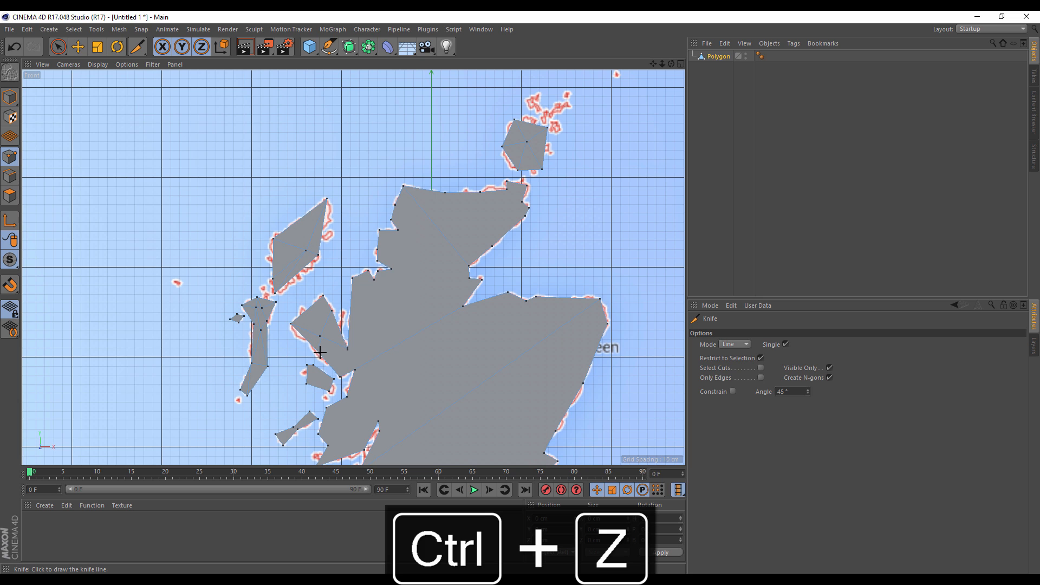
{"action": "left_click_drag", "start_coordinate": [323, 298], "coordinate": [319, 336]}
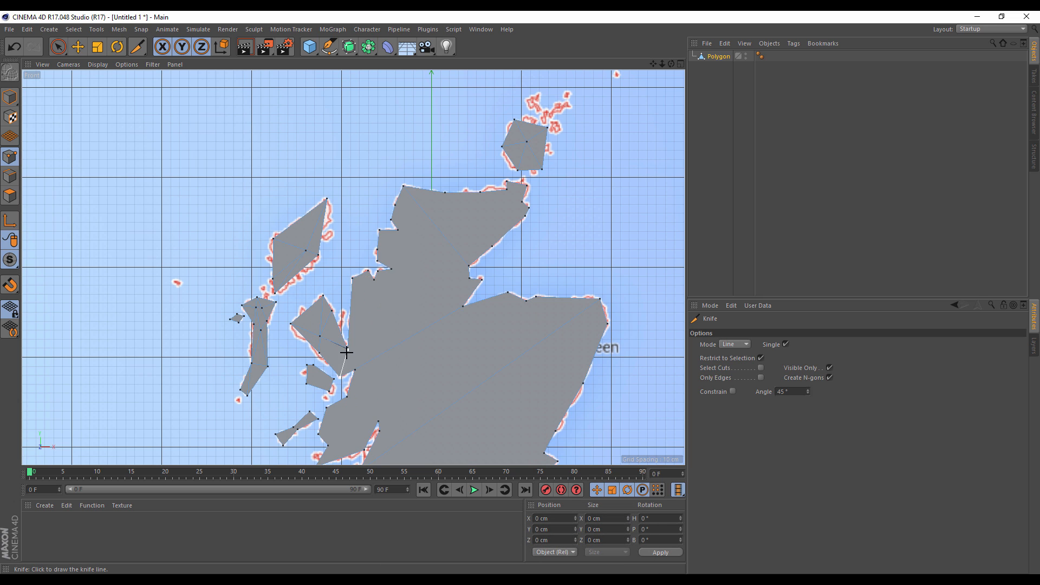
{"action": "scroll", "coordinate": [338, 362], "scroll_direction": "up", "scroll_amount": 6}
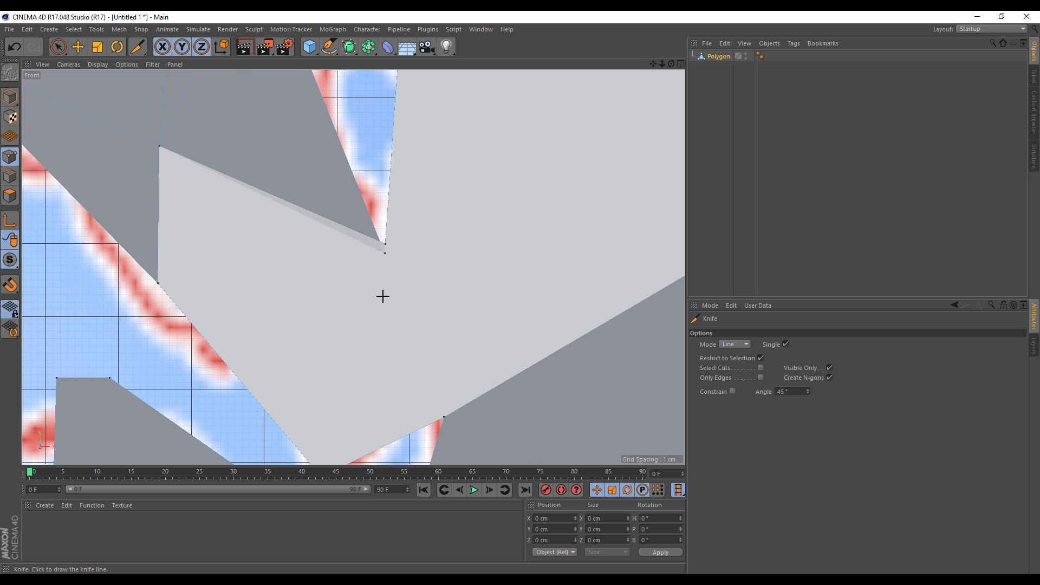
{"action": "scroll", "coordinate": [399, 233], "scroll_direction": "down", "scroll_amount": 1}
{"action": "key", "text": "ctrl+z"}
{"action": "key", "text": "ctrl+z"}
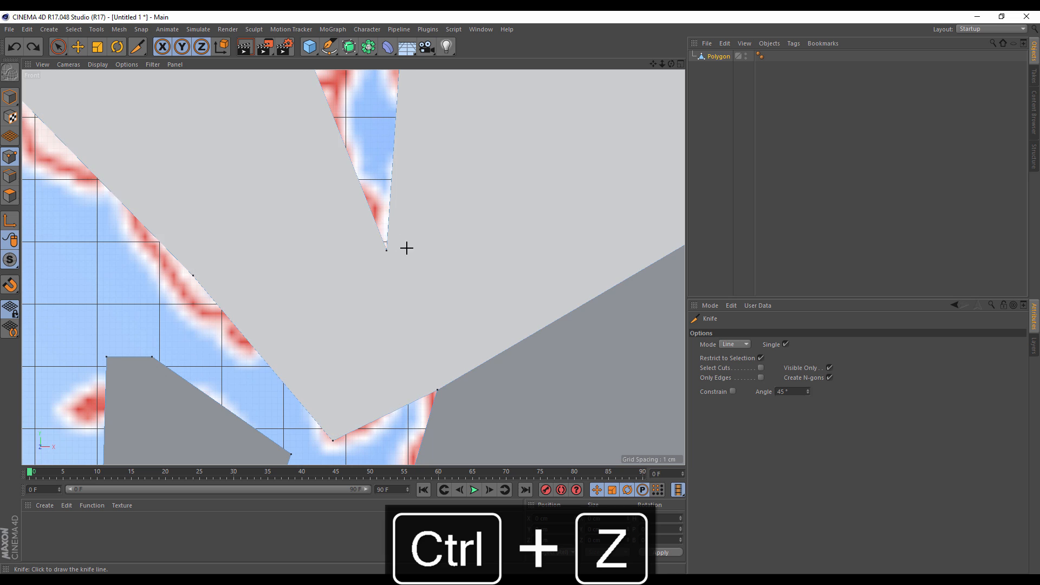
{"action": "scroll", "coordinate": [406, 247], "scroll_direction": "down", "scroll_amount": 5}
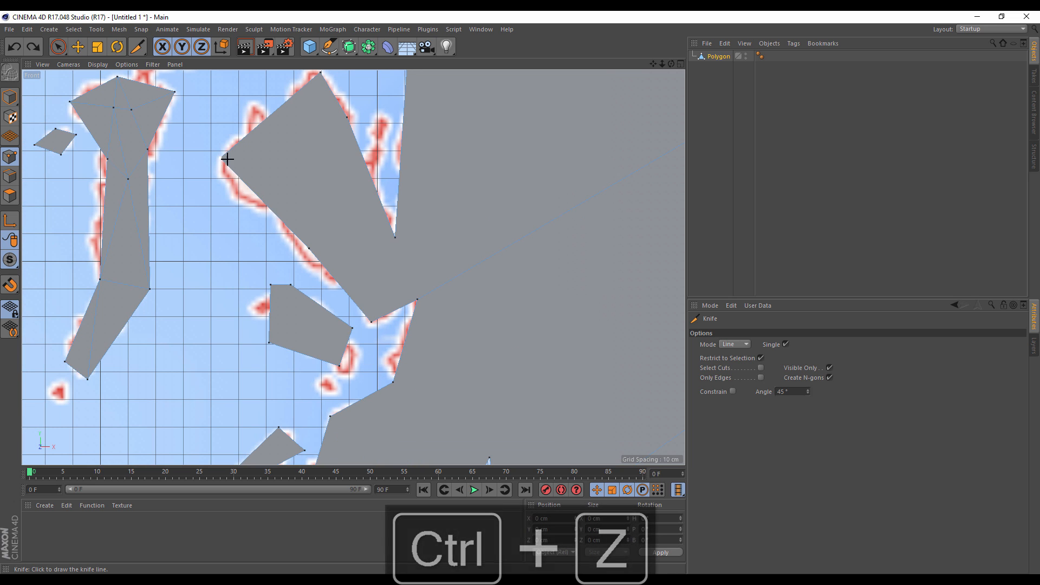
{"action": "left_click_drag", "start_coordinate": [223, 159], "coordinate": [395, 226]}
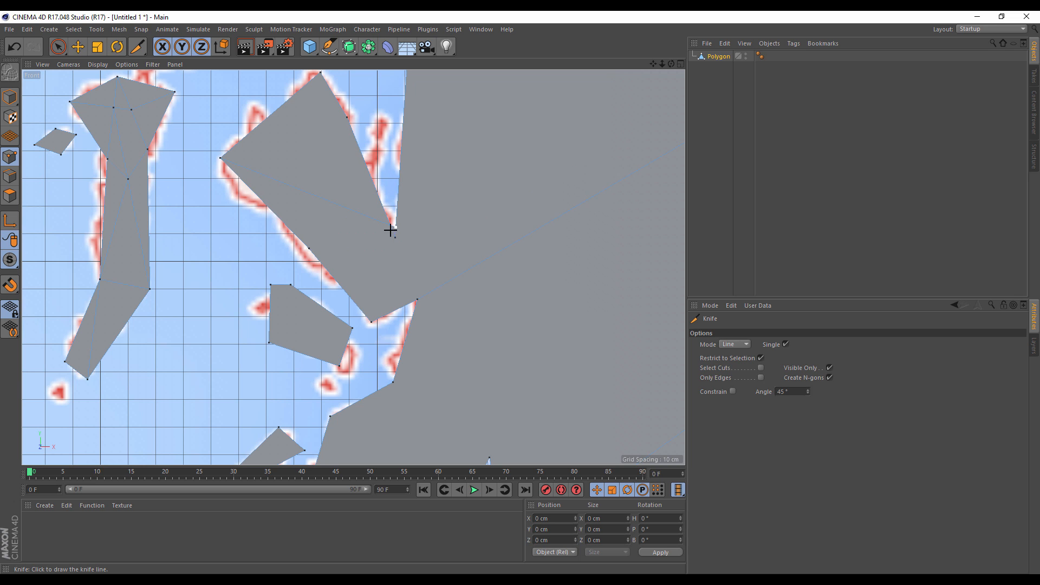
{"action": "key", "text": "ctrl+z"}
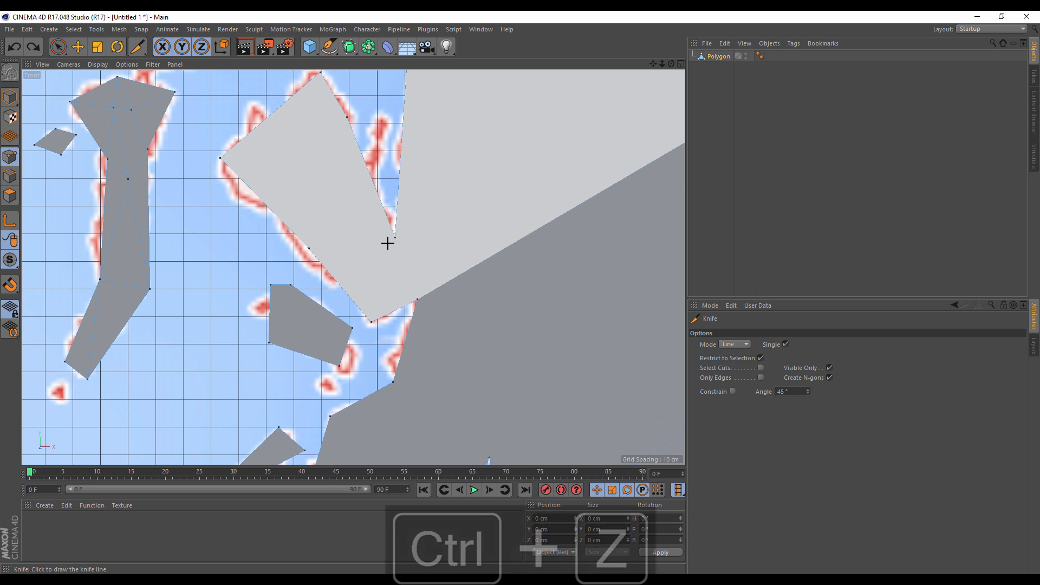
Divide the Isle of Skye polygon with Knife cuts between opposite outline points and the notches where it meets the mainland
{"action": "left_click_drag", "start_coordinate": [223, 159], "coordinate": [395, 236]}
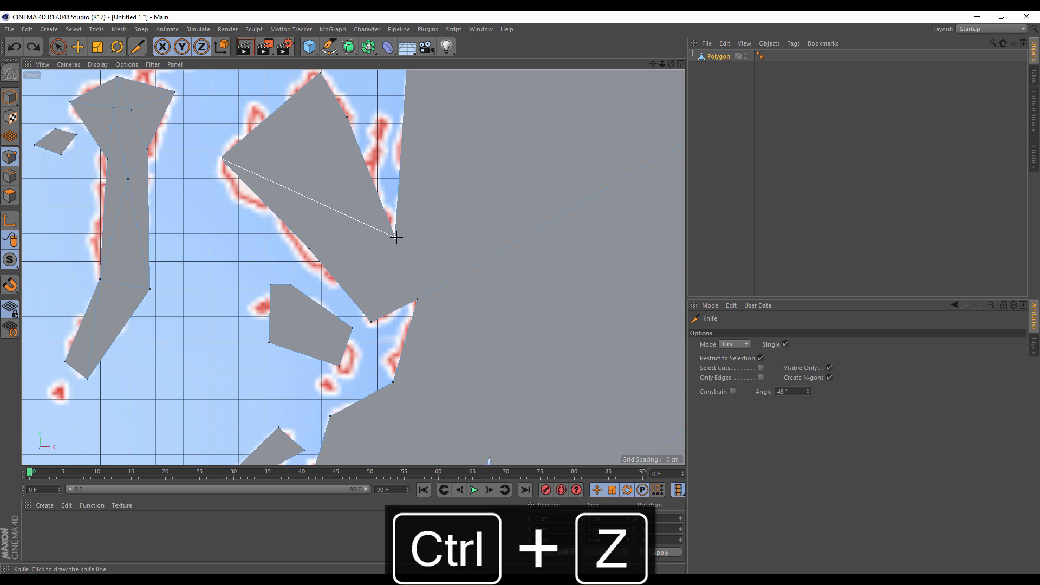
{"action": "left_click_drag", "start_coordinate": [321, 73], "coordinate": [296, 193]}
{"action": "left_click_drag", "start_coordinate": [347, 117], "coordinate": [310, 250]}
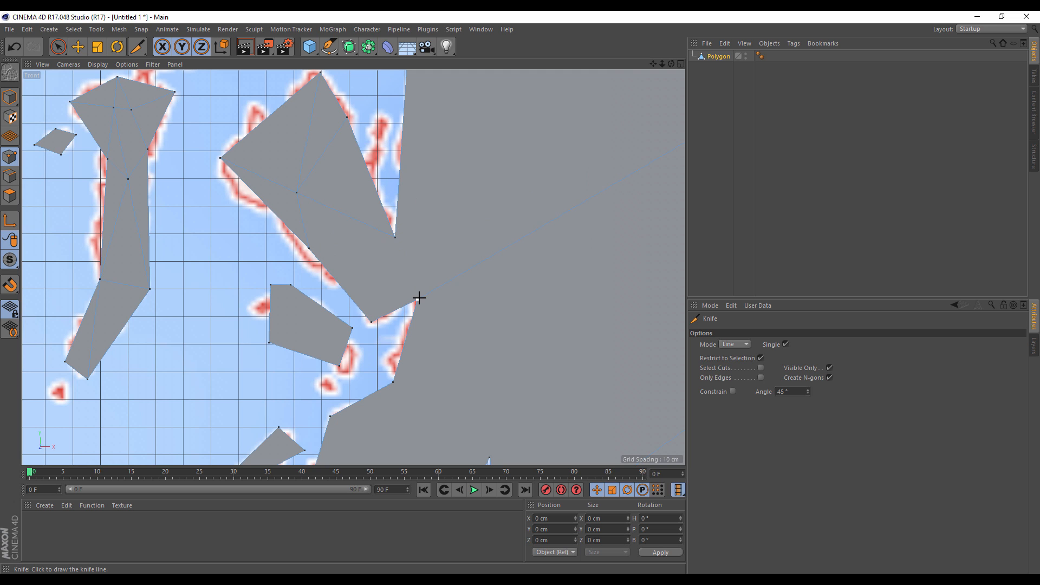
{"action": "left_click_drag", "start_coordinate": [417, 299], "coordinate": [311, 246]}
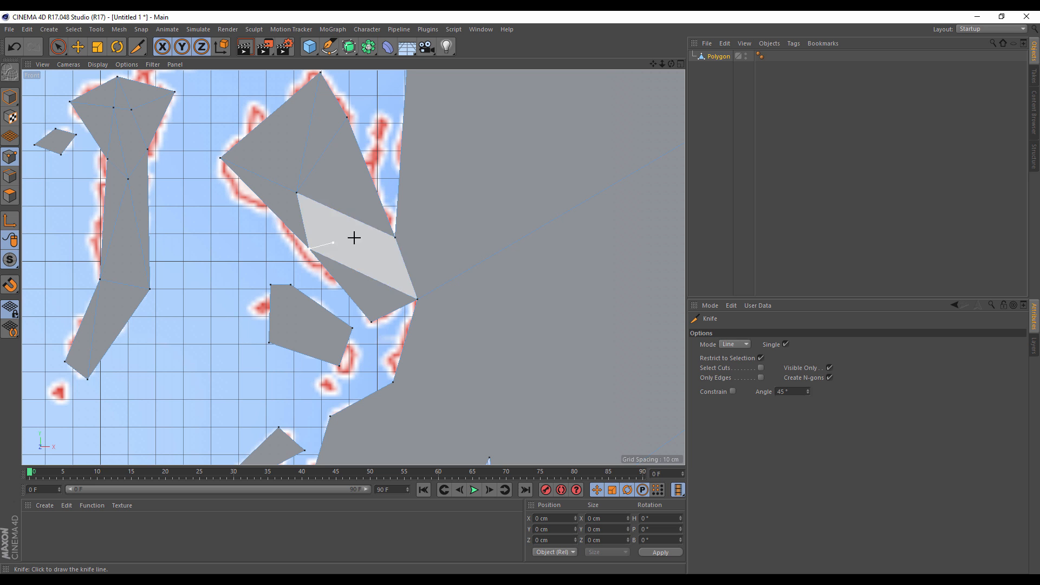
{"action": "left_click_drag", "start_coordinate": [309, 248], "coordinate": [395, 236]}
Draw Knife cuts across the northern Scottish mainland from the northwest coastal points to the opposite coast and interior
{"action": "scroll", "coordinate": [533, 158], "scroll_direction": "down", "scroll_amount": 5}
{"action": "scroll", "coordinate": [455, 271], "scroll_direction": "up", "scroll_amount": 3}
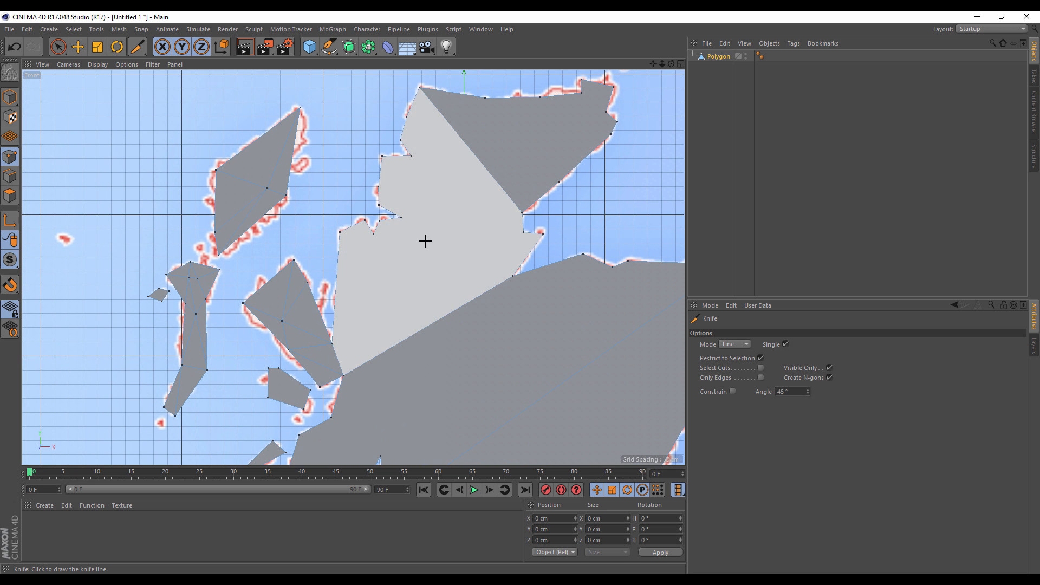
{"action": "left_click_drag", "start_coordinate": [343, 232], "coordinate": [513, 276]}
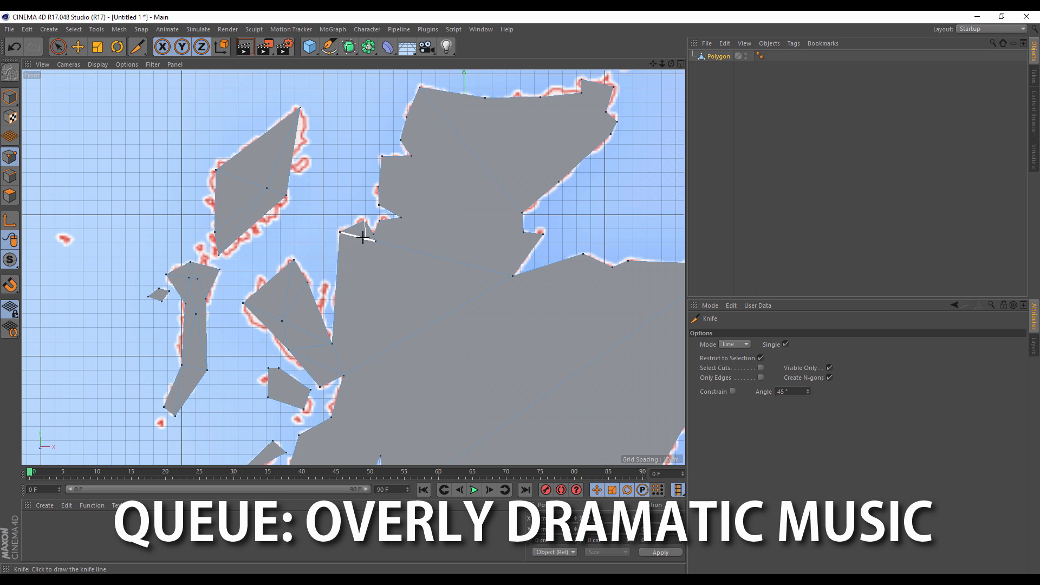
{"action": "left_click_drag", "start_coordinate": [359, 232], "coordinate": [360, 294]}
{"action": "left_click_drag", "start_coordinate": [412, 156], "coordinate": [476, 124]}
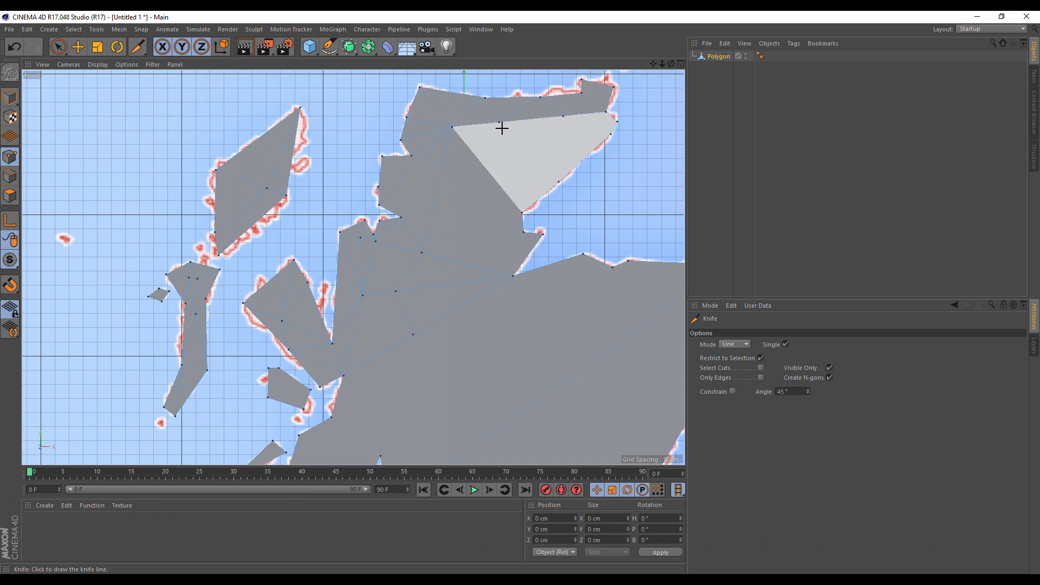
Cut the western and central Scottish Highlands with Knife lines from coastal outline points into the interior
{"action": "middle_click_drag", "start_coordinate": [408, 316], "coordinate": [431, 238], "text": "alt"}
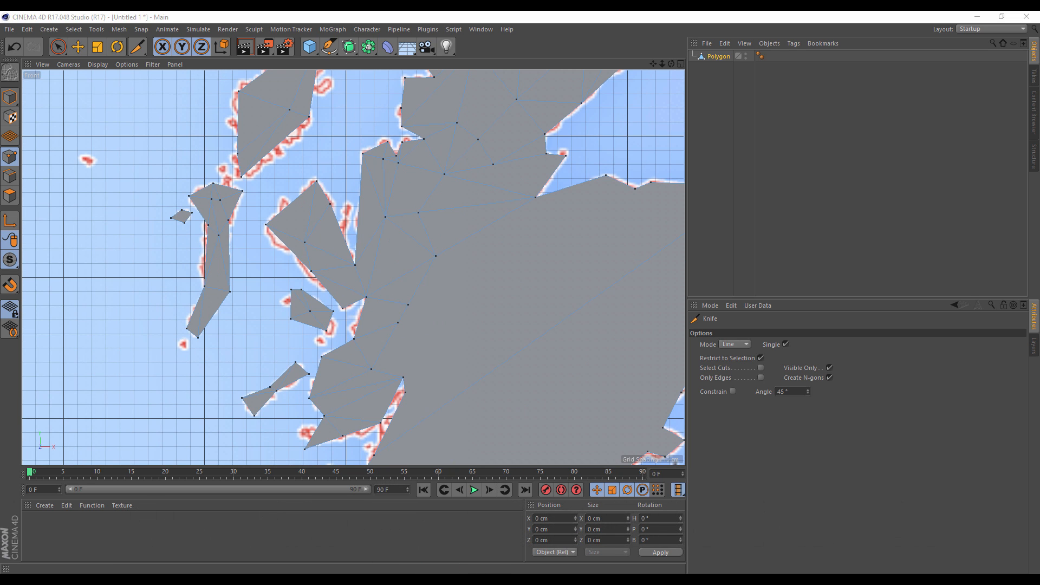
{"action": "left_click_drag", "start_coordinate": [418, 304], "coordinate": [596, 295]}
{"action": "middle_click_drag", "start_coordinate": [655, 195], "coordinate": [488, 200], "text": "alt"}
{"action": "left_click_drag", "start_coordinate": [269, 365], "coordinate": [417, 314]}
{"action": "left_click_drag", "start_coordinate": [469, 277], "coordinate": [490, 211]}
Draw Knife cuts through eastern and central Scotland, between the Aberdeen coast and the area south of Edinburgh
{"action": "middle_click_drag", "start_coordinate": [556, 244], "coordinate": [612, 110], "text": "alt"}
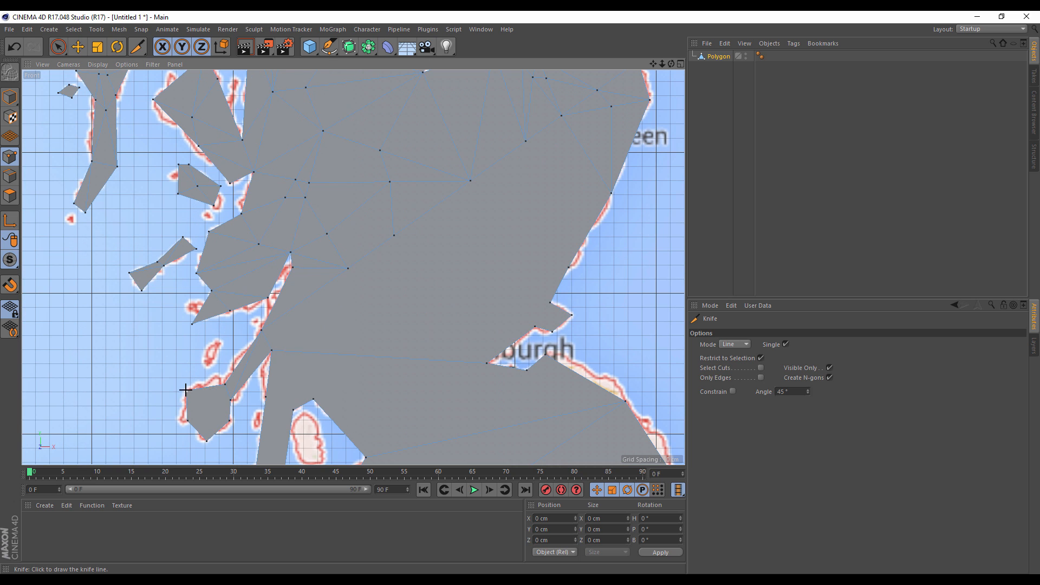
{"action": "left_click_drag", "start_coordinate": [421, 359], "coordinate": [470, 181]}
{"action": "left_click_drag", "start_coordinate": [562, 112], "coordinate": [574, 199]}
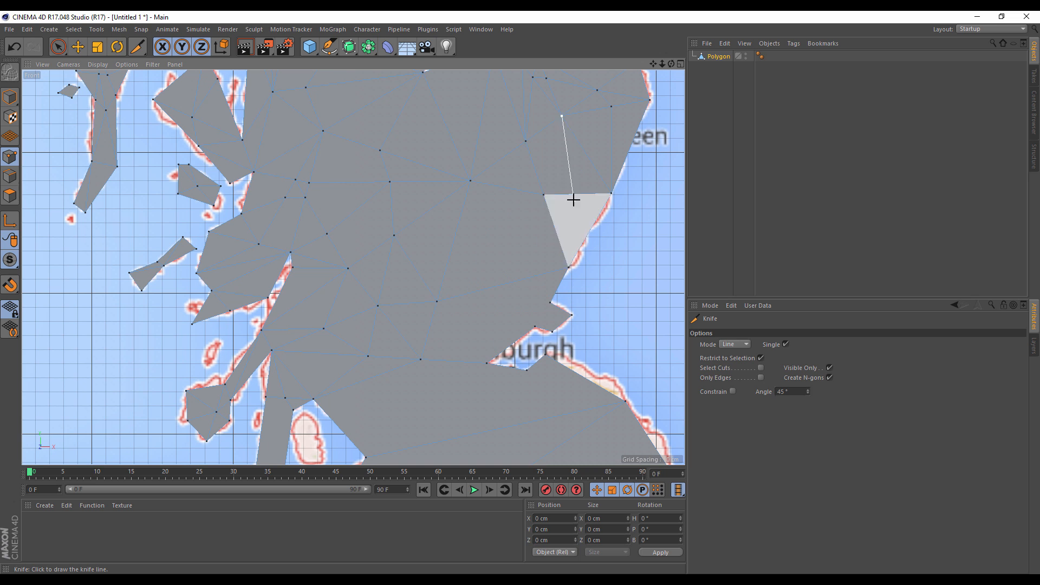
{"action": "middle_click_drag", "start_coordinate": [540, 327], "coordinate": [481, 262], "text": "alt"}
{"action": "left_click_drag", "start_coordinate": [460, 330], "coordinate": [574, 336]}
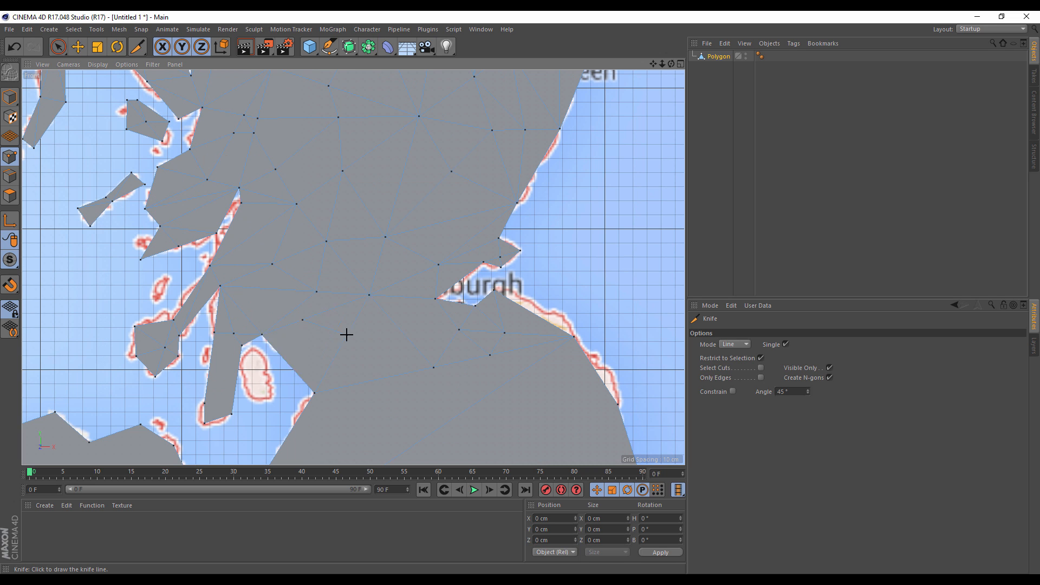
Cut southern Scotland with the Knife, including the small peninsulas on the coast north of the Isle of Man
{"action": "middle_click_drag", "start_coordinate": [432, 313], "coordinate": [413, 162], "text": "alt"}
{"action": "left_click_drag", "start_coordinate": [383, 303], "coordinate": [381, 304]}
{"action": "left_click_drag", "start_coordinate": [318, 348], "coordinate": [416, 216]}
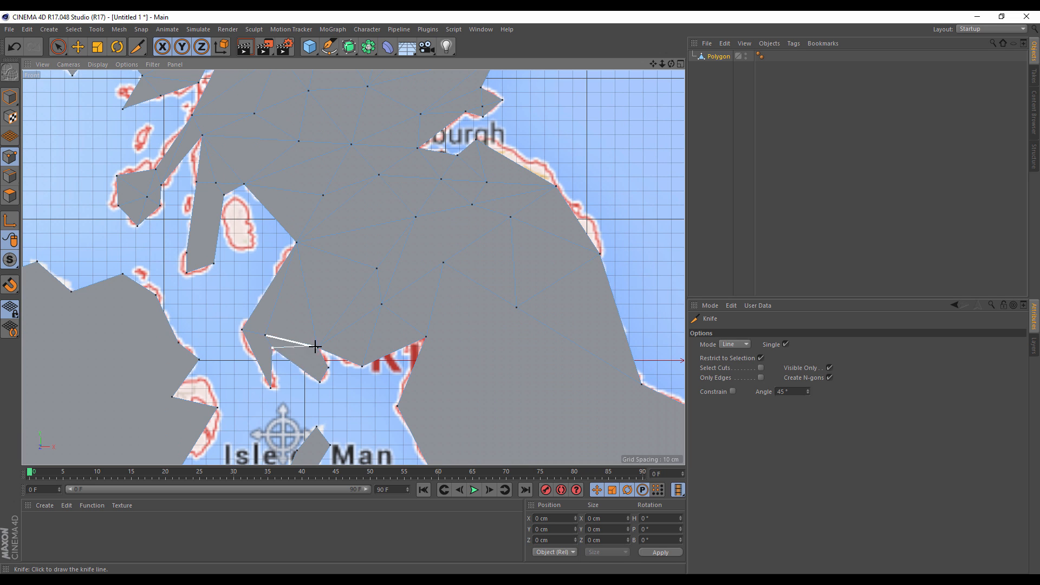
{"action": "left_click_drag", "start_coordinate": [270, 388], "coordinate": [258, 338]}
Draw Knife cuts across northern England from the west coast beside the Isle of Man to the east coast
{"action": "middle_click_drag", "start_coordinate": [596, 343], "coordinate": [447, 203], "text": "alt"}
{"action": "left_click_drag", "start_coordinate": [248, 265], "coordinate": [438, 210]}
{"action": "left_click_drag", "start_coordinate": [324, 244], "coordinate": [291, 347]}
{"action": "left_click_drag", "start_coordinate": [306, 302], "coordinate": [311, 328]}
{"action": "left_click_drag", "start_coordinate": [311, 327], "coordinate": [588, 359]}
{"action": "left_click_drag", "start_coordinate": [440, 264], "coordinate": [376, 335]}
Cut from the Mersey notch to the Humber notch with the Knife, and link the inner points above that line
{"action": "middle_click_drag", "start_coordinate": [445, 344], "coordinate": [440, 160], "text": "alt"}
{"action": "left_click_drag", "start_coordinate": [288, 289], "coordinate": [587, 235]}
{"action": "left_click_drag", "start_coordinate": [371, 152], "coordinate": [539, 244]}
{"action": "left_click_drag", "start_coordinate": [411, 175], "coordinate": [397, 269]}
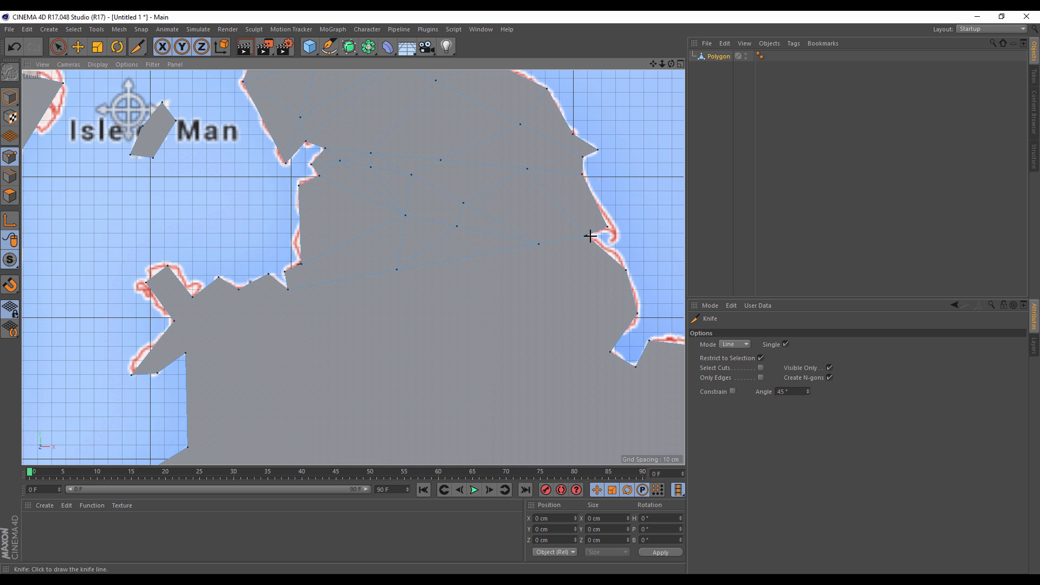
{"action": "left_click_drag", "start_coordinate": [457, 226], "coordinate": [397, 270]}
Draw Knife cuts across Wales and on through the Midlands to the Thames estuary and the south coast
{"action": "scroll", "coordinate": [395, 384], "scroll_direction": "down", "scroll_amount": 8}
{"action": "scroll", "coordinate": [469, 339], "scroll_direction": "up", "scroll_amount": 5}
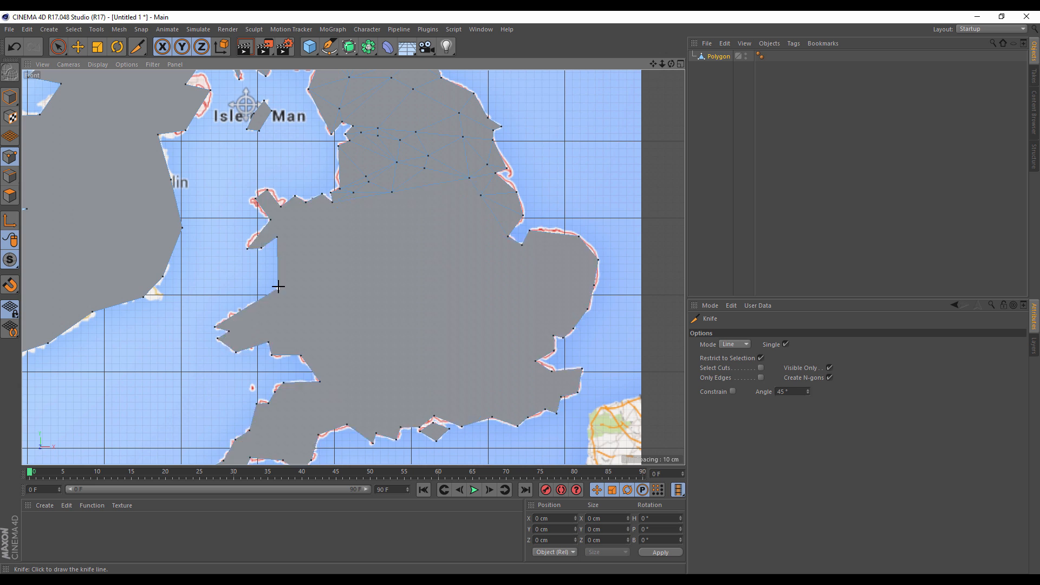
{"action": "left_click_drag", "start_coordinate": [298, 301], "coordinate": [235, 353]}
{"action": "left_click_drag", "start_coordinate": [297, 252], "coordinate": [324, 328]}
{"action": "left_click_drag", "start_coordinate": [328, 276], "coordinate": [536, 361]}
{"action": "left_click_drag", "start_coordinate": [323, 328], "coordinate": [434, 416]}
{"action": "left_click_drag", "start_coordinate": [437, 209], "coordinate": [406, 260]}
{"action": "left_click_drag", "start_coordinate": [331, 237], "coordinate": [334, 236]}
Divide East Anglia with Knife cuts from the Wash notch and the eastern coastal points to inner points
{"action": "left_click_drag", "start_coordinate": [501, 299], "coordinate": [500, 295]}
{"action": "left_click_drag", "start_coordinate": [523, 245], "coordinate": [473, 244]}
{"action": "left_click_drag", "start_coordinate": [507, 244], "coordinate": [500, 295]}
{"action": "left_click_drag", "start_coordinate": [523, 246], "coordinate": [574, 328]}
{"action": "left_click_drag", "start_coordinate": [594, 285], "coordinate": [546, 283]}
{"action": "left_click_drag", "start_coordinate": [579, 237], "coordinate": [546, 283]}
Cut southern and southeastern England with Knife lines between the Thames estuary, the south coast points and inner points
{"action": "left_click_drag", "start_coordinate": [546, 387], "coordinate": [493, 417]}
{"action": "left_click_drag", "start_coordinate": [437, 322], "coordinate": [498, 397]}
{"action": "left_click_drag", "start_coordinate": [448, 353], "coordinate": [375, 369]}
{"action": "left_click_drag", "start_coordinate": [347, 376], "coordinate": [401, 427]}
{"action": "left_click_drag", "start_coordinate": [411, 413], "coordinate": [401, 427]}
{"action": "left_click_drag", "start_coordinate": [497, 398], "coordinate": [400, 390]}
{"action": "left_click_drag", "start_coordinate": [448, 352], "coordinate": [496, 371]}
{"action": "left_click_drag", "start_coordinate": [554, 336], "coordinate": [516, 323]}
Add Knife cuts subdividing the remaining large faces in Wales and the Midlands
{"action": "left_click_drag", "start_coordinate": [407, 260], "coordinate": [443, 267]}
{"action": "left_click_drag", "start_coordinate": [324, 328], "coordinate": [393, 304]}
{"action": "left_click_drag", "start_coordinate": [327, 276], "coordinate": [375, 369]}
Divide the Devon and Cornwall peninsula with Knife cuts between its north and south coast points down to the tip
{"action": "left_click_drag", "start_coordinate": [320, 381], "coordinate": [288, 416]}
{"action": "left_click_drag", "start_coordinate": [288, 417], "coordinate": [318, 435]}
{"action": "middle_click_drag", "start_coordinate": [310, 416], "coordinate": [413, 356], "text": "alt"}
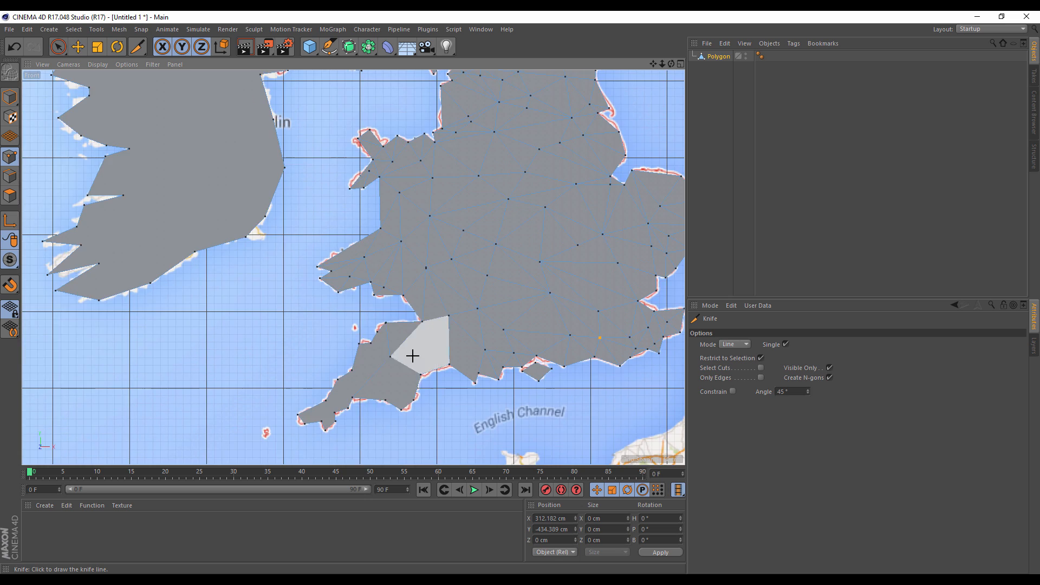
{"action": "right_click_drag", "start_coordinate": [354, 404], "coordinate": [492, 416], "text": "alt"}
{"action": "left_click_drag", "start_coordinate": [345, 307], "coordinate": [348, 387]}
{"action": "left_click_drag", "start_coordinate": [304, 333], "coordinate": [374, 359]}
{"action": "left_click_drag", "start_coordinate": [347, 348], "coordinate": [269, 396]}
{"action": "left_click_drag", "start_coordinate": [348, 386], "coordinate": [269, 396]}
{"action": "middle_click_drag", "start_coordinate": [279, 407], "coordinate": [403, 299], "text": "alt"}
{"action": "left_click_drag", "start_coordinate": [394, 289], "coordinate": [418, 320]}
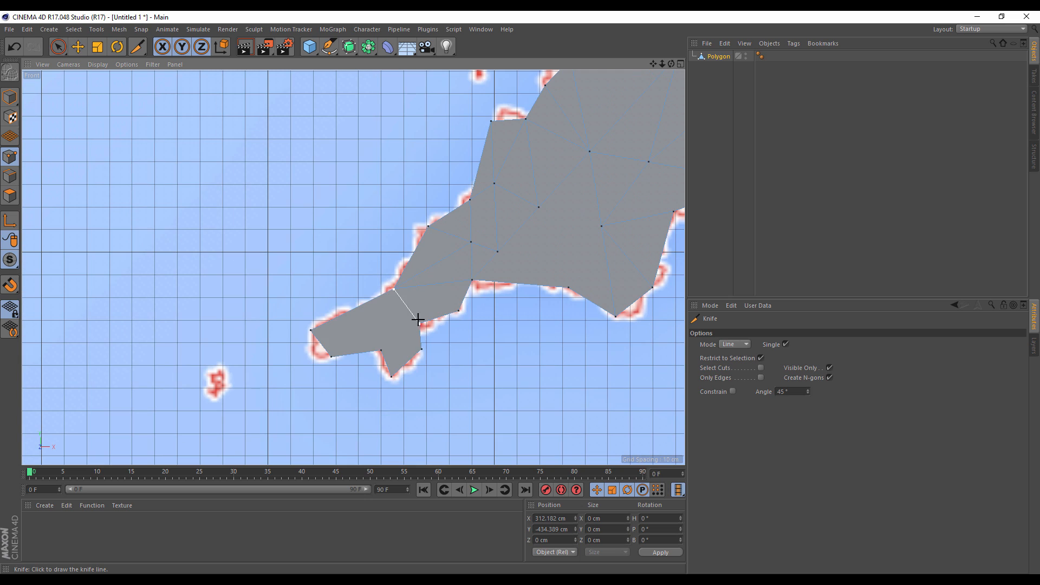
{"action": "right_click_drag", "start_coordinate": [332, 354], "coordinate": [401, 313], "text": "alt"}
Draw the first Knife cuts across the northern part of Ireland between coastal outline points
{"action": "right_click_drag", "start_coordinate": [585, 307], "coordinate": [455, 184], "text": "alt"}
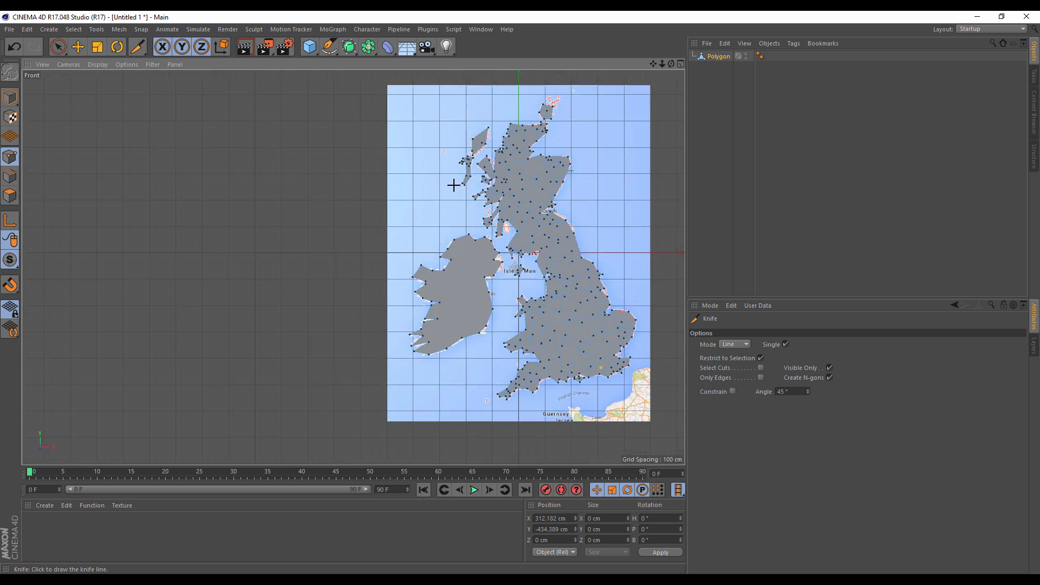
{"action": "right_click_drag", "start_coordinate": [509, 244], "coordinate": [650, 233], "text": "alt"}
{"action": "left_click_drag", "start_coordinate": [353, 197], "coordinate": [394, 219]}
{"action": "left_click_drag", "start_coordinate": [414, 167], "coordinate": [485, 248]}
{"action": "left_click_drag", "start_coordinate": [431, 210], "coordinate": [489, 165]}
Cut Ireland's western headlands and central area with Knife lines running to inner points
{"action": "middle_click_drag", "start_coordinate": [276, 274], "coordinate": [332, 190], "text": "alt"}
{"action": "left_click_drag", "start_coordinate": [326, 190], "coordinate": [317, 232]}
{"action": "left_click_drag", "start_coordinate": [326, 190], "coordinate": [390, 219]}
{"action": "mouse_move", "coordinate": [353, 201]}
{"action": "left_mouse_down"}
{"action": "mouse_move", "coordinate": [383, 179]}
{"action": "mouse_move", "coordinate": [352, 202]}
{"action": "left_mouse_up"}
{"action": "left_click_drag", "start_coordinate": [370, 248], "coordinate": [452, 245]}
{"action": "left_click_drag", "start_coordinate": [449, 135], "coordinate": [474, 180]}
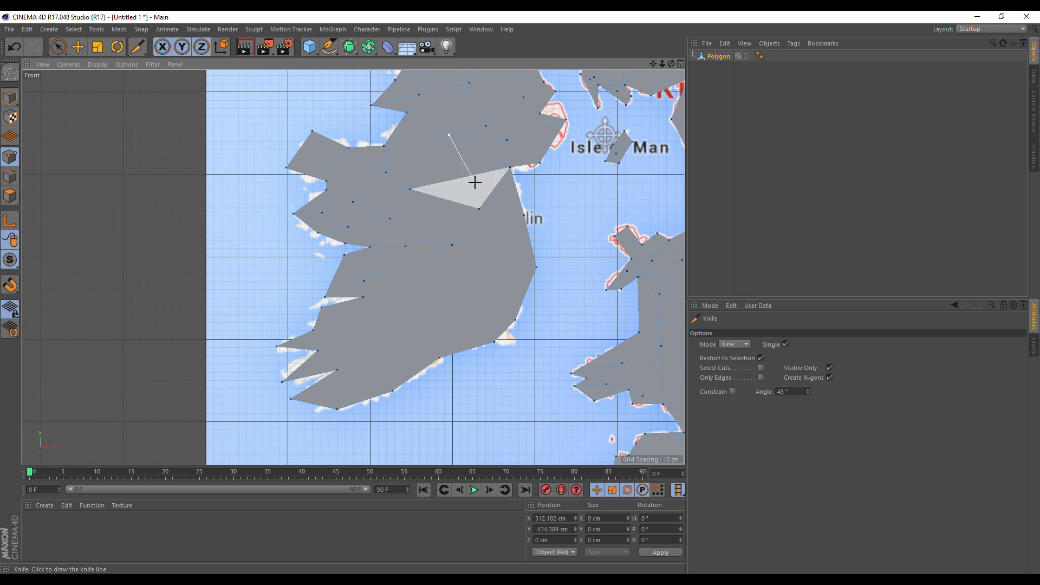
Divide the southern half of Ireland with Knife cuts between the east coast, the south coast and the southwestern inlets
{"action": "left_click_drag", "start_coordinate": [452, 245], "coordinate": [536, 267]}
{"action": "left_click_drag", "start_coordinate": [496, 257], "coordinate": [495, 342]}
{"action": "left_click_drag", "start_coordinate": [494, 302], "coordinate": [364, 280]}
{"action": "left_click_drag", "start_coordinate": [364, 280], "coordinate": [439, 358]}
{"action": "mouse_move", "coordinate": [439, 358]}
{"action": "left_mouse_down"}
{"action": "mouse_move", "coordinate": [416, 289]}
{"action": "mouse_move", "coordinate": [453, 296]}
{"action": "left_mouse_up"}
{"action": "mouse_move", "coordinate": [363, 297]}
{"action": "left_mouse_down"}
{"action": "mouse_move", "coordinate": [337, 370]}
{"action": "mouse_move", "coordinate": [337, 409]}
{"action": "left_mouse_up"}
{"action": "left_click_drag", "start_coordinate": [351, 332], "coordinate": [408, 326]}
{"action": "left_click_drag", "start_coordinate": [364, 297], "coordinate": [408, 326]}
{"action": "left_click_drag", "start_coordinate": [440, 358], "coordinate": [378, 354]}
Add a Knife cut from the notch on England's northwest coast, east of the Isle of Man, to the nearby inner points
{"action": "scroll", "coordinate": [545, 269], "scroll_direction": "down", "scroll_amount": 3}
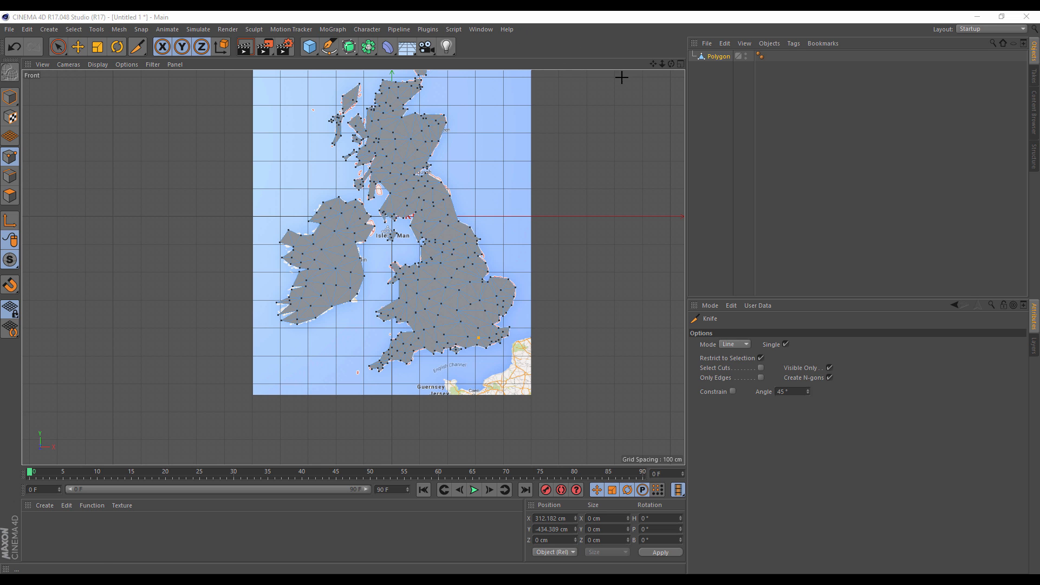
{"action": "left_click_drag", "start_coordinate": [654, 65], "coordinate": [639, 117]}
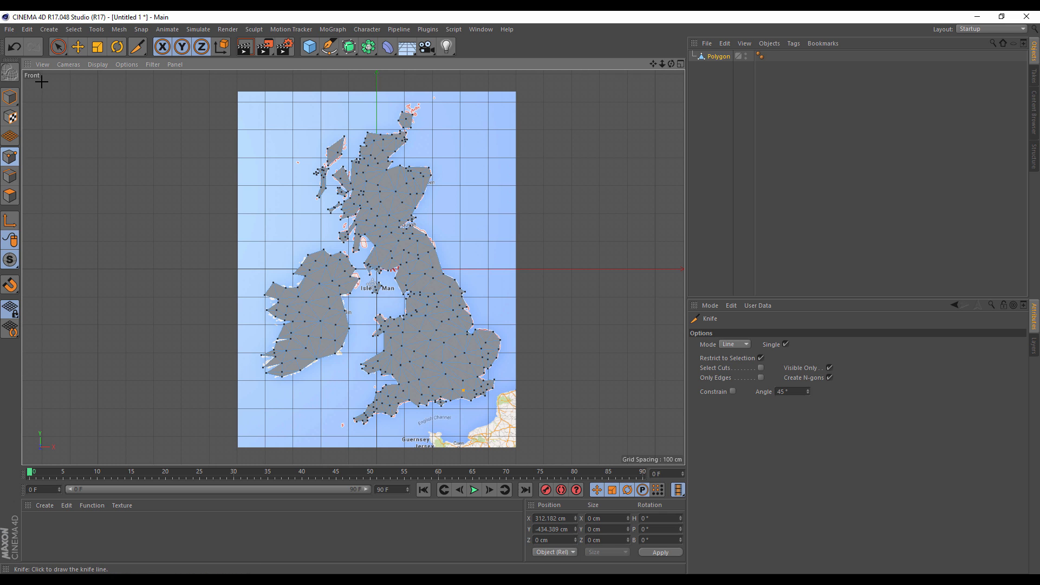
{"action": "left_click", "coordinate": [59, 47]}
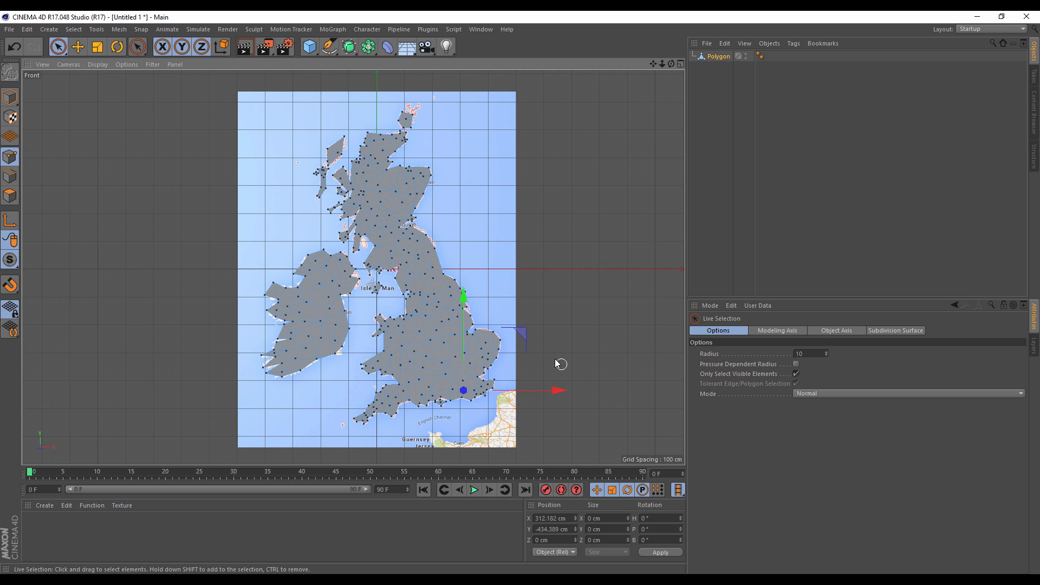
{"action": "scroll", "coordinate": [426, 327], "scroll_direction": "up", "scroll_amount": 5}
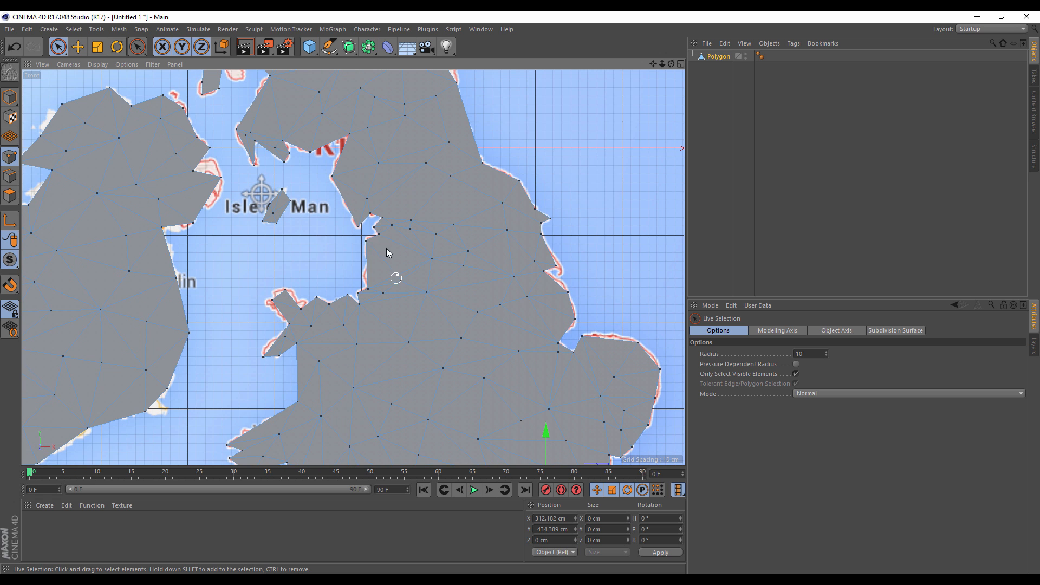
{"action": "scroll", "coordinate": [395, 265], "scroll_direction": "up", "scroll_amount": 3}
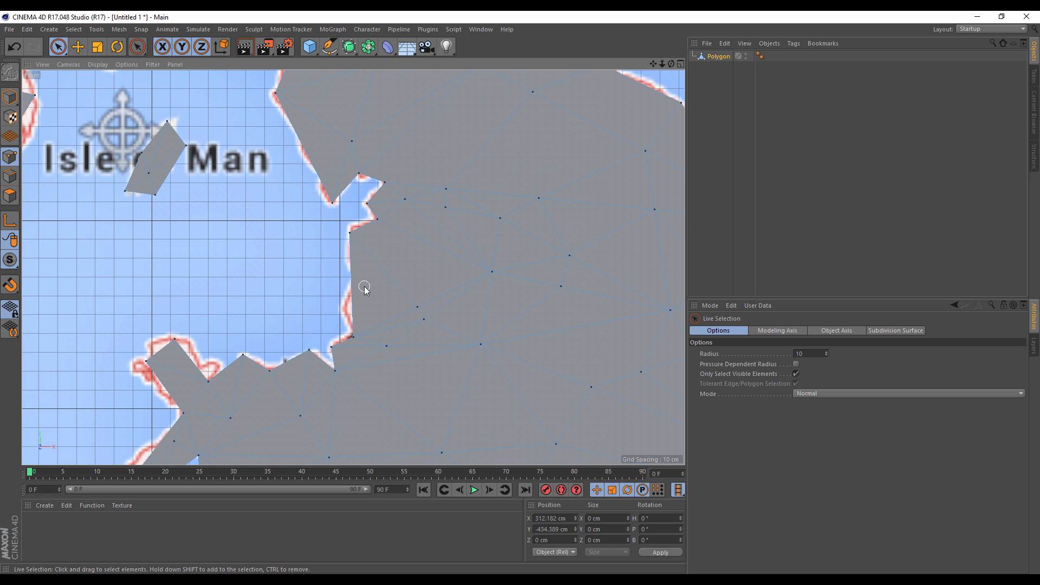
{"action": "key", "text": "k"}
{"action": "left_click", "coordinate": [378, 219]}
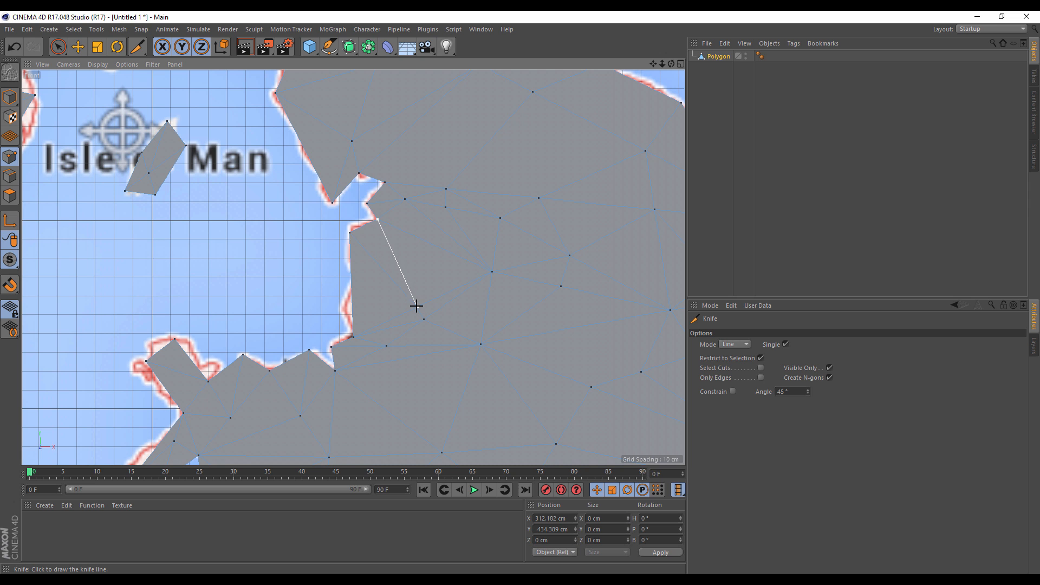
Examine the cut mesh across England, Scotland's west coast and Ireland for faces that still need dividing
{"action": "scroll", "coordinate": [417, 271], "scroll_direction": "down", "scroll_amount": 6}
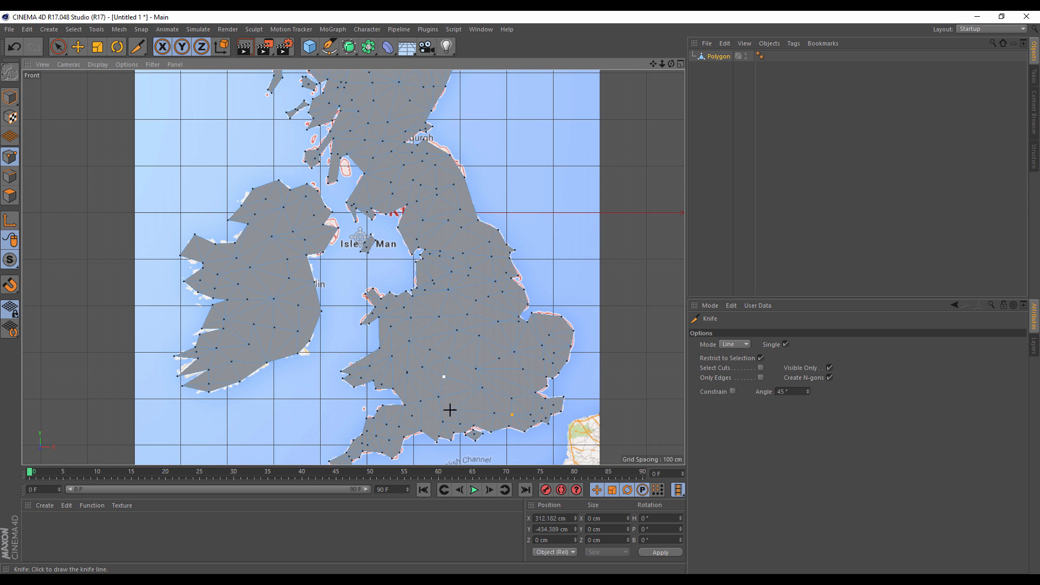
{"action": "scroll", "coordinate": [437, 360], "scroll_direction": "down", "scroll_amount": 1}
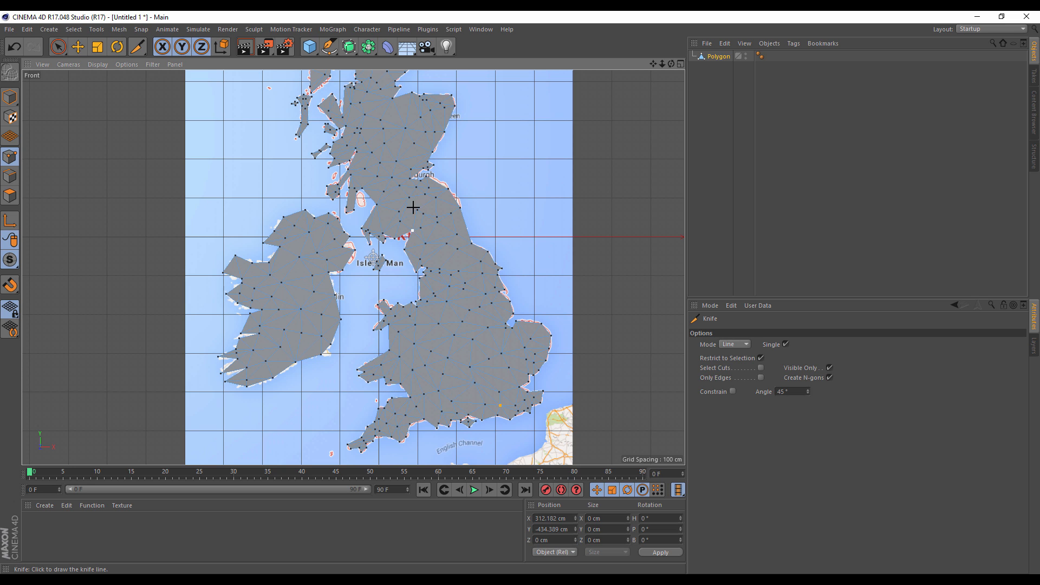
{"action": "scroll", "coordinate": [344, 209], "scroll_direction": "up", "scroll_amount": 8}
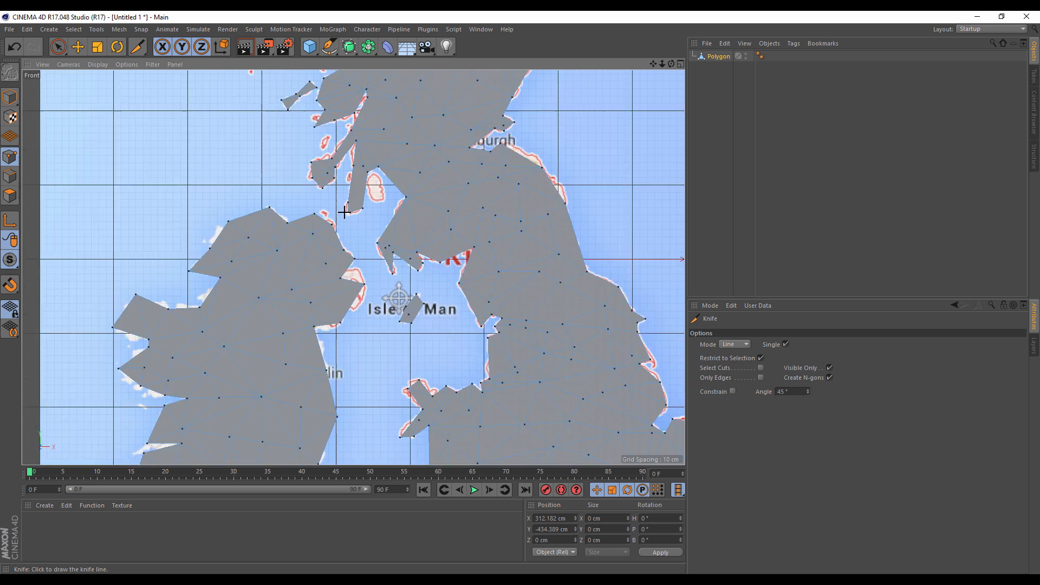
{"action": "scroll", "coordinate": [401, 183], "scroll_direction": "down", "scroll_amount": 1}
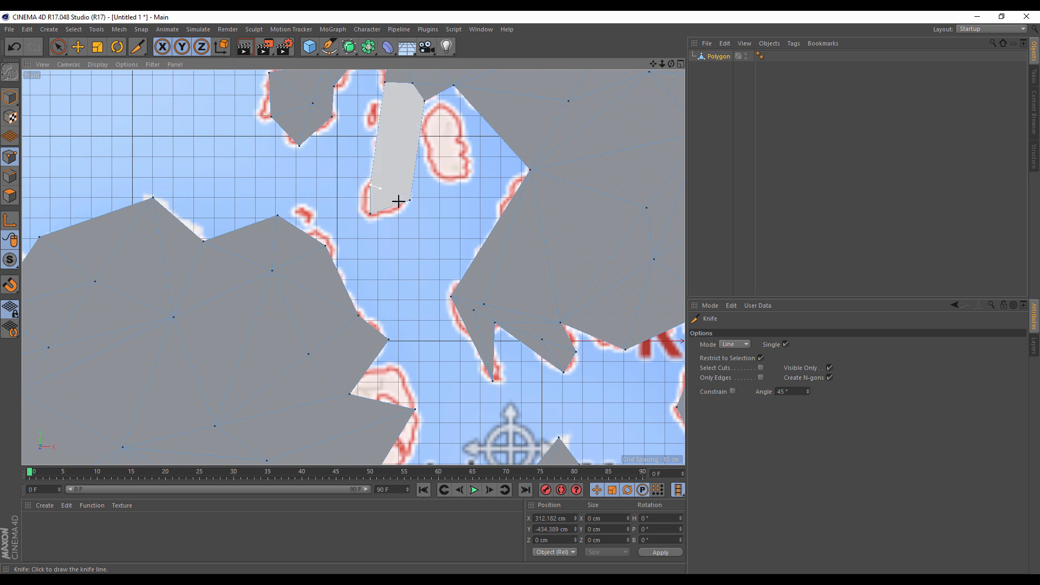
{"action": "middle_click_drag", "start_coordinate": [468, 130], "coordinate": [432, 228], "text": "alt"}
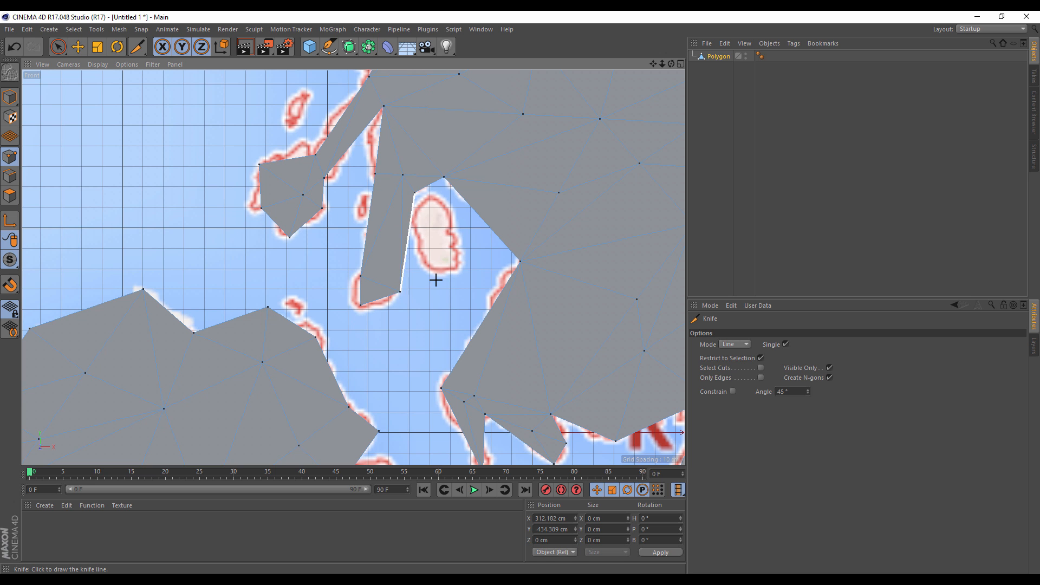
{"action": "scroll", "coordinate": [446, 235], "scroll_direction": "down", "scroll_amount": 2}
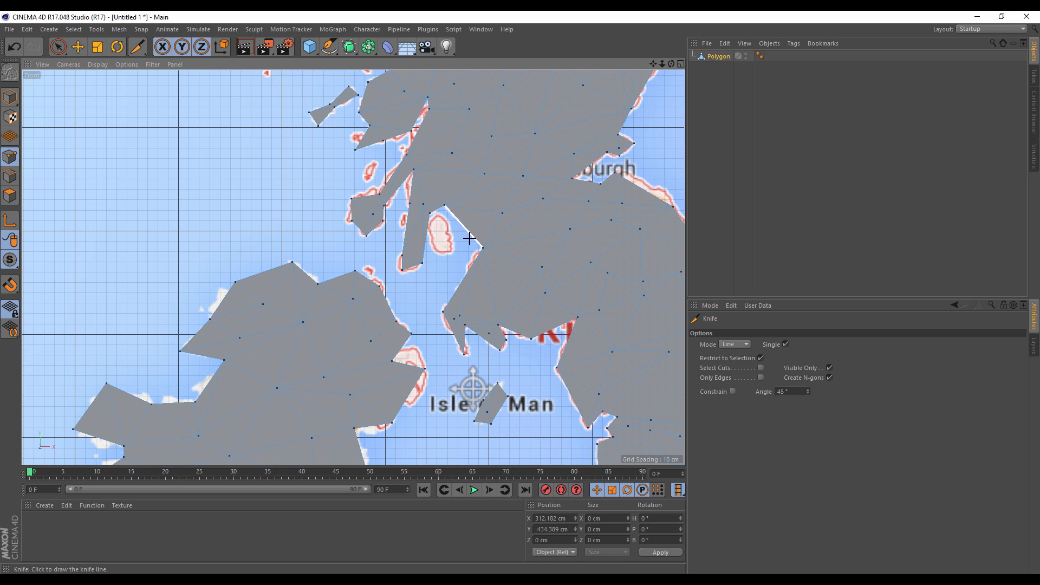
{"action": "scroll", "coordinate": [469, 237], "scroll_direction": "down", "scroll_amount": 2}
{"action": "scroll", "coordinate": [511, 222], "scroll_direction": "down", "scroll_amount": 2}
{"action": "scroll", "coordinate": [444, 270], "scroll_direction": "down", "scroll_amount": 1}
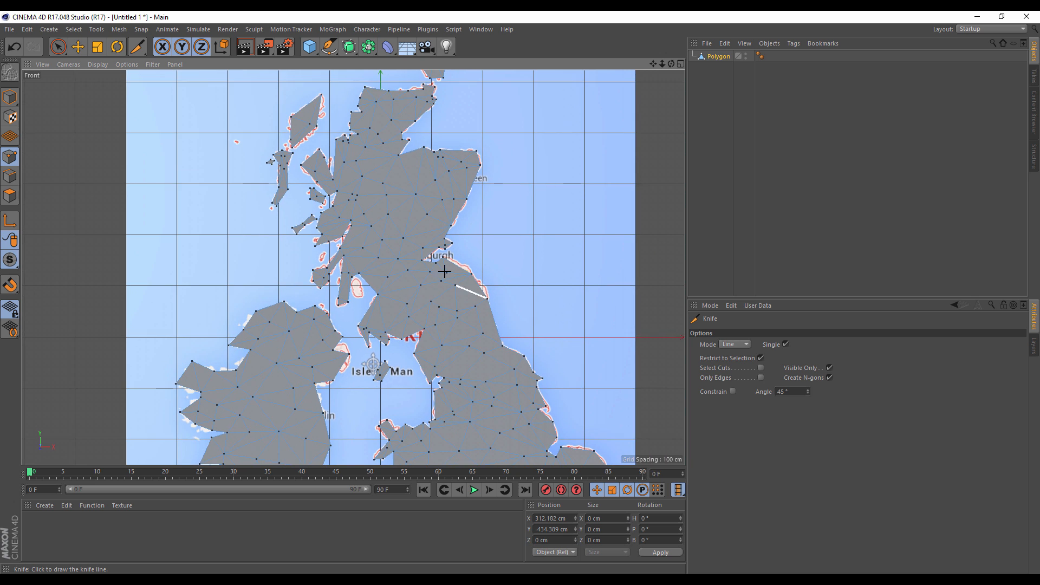
{"action": "scroll", "coordinate": [428, 274], "scroll_direction": "down", "scroll_amount": 1}
{"action": "middle_click_drag", "start_coordinate": [458, 368], "coordinate": [448, 251], "text": "alt"}
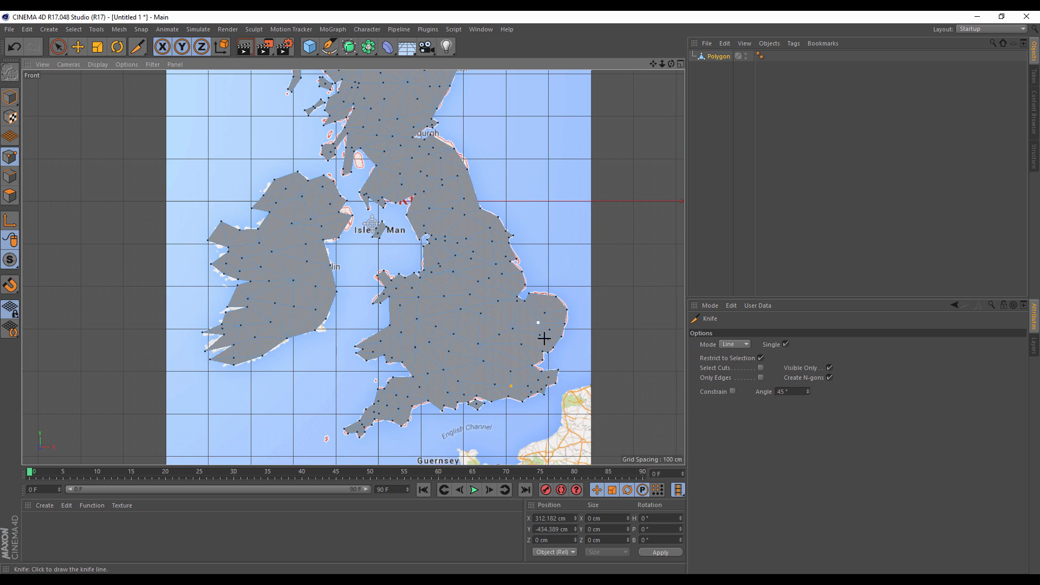
Add short Knife cuts splitting the remaining large faces in the north Midlands of England
{"action": "scroll", "coordinate": [544, 338], "scroll_direction": "up", "scroll_amount": 3}
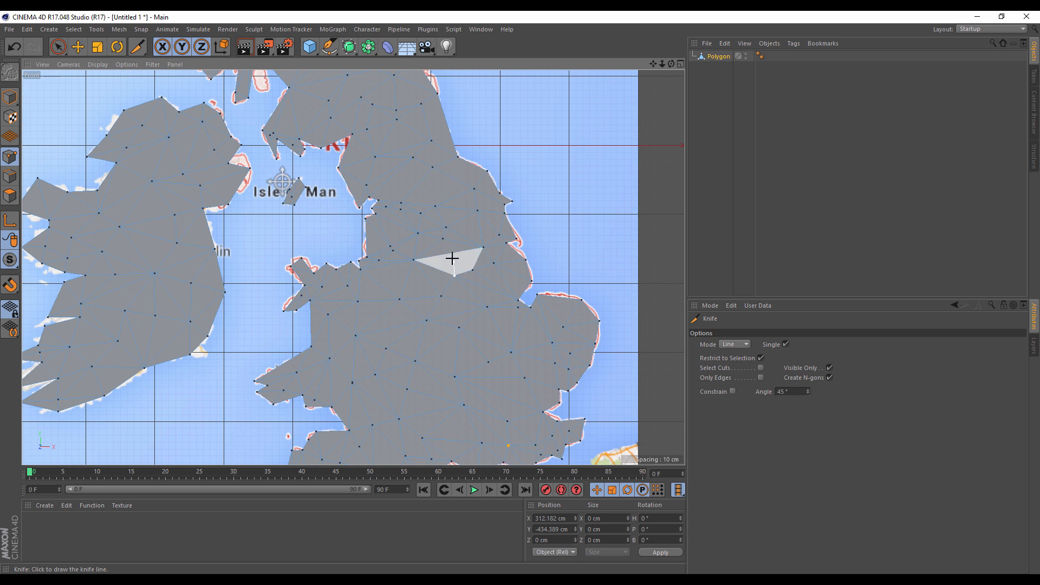
{"action": "left_click_drag", "start_coordinate": [451, 253], "coordinate": [468, 268]}
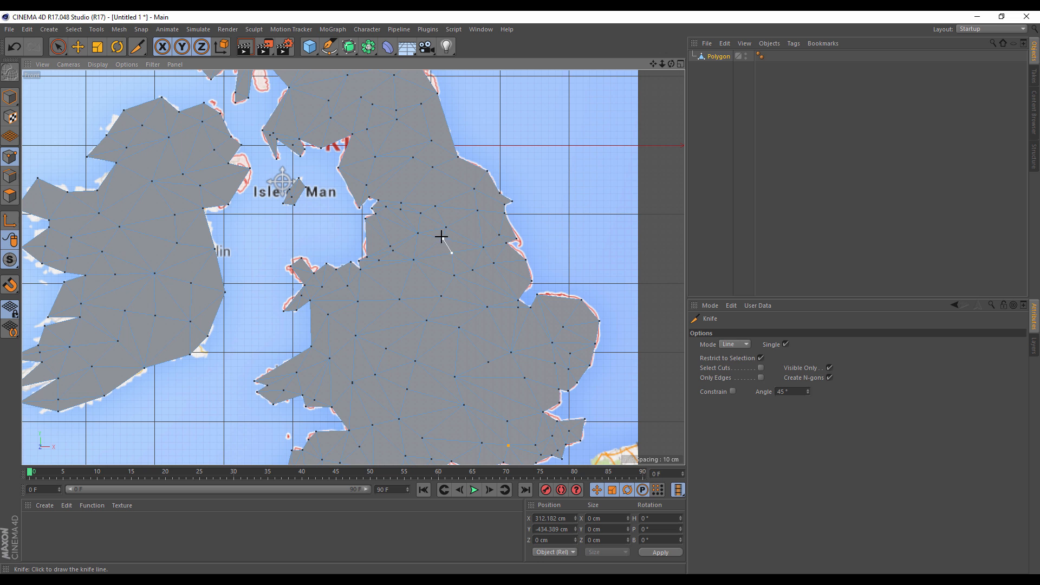
{"action": "left_click_drag", "start_coordinate": [441, 237], "coordinate": [442, 238]}
{"action": "middle_click_drag", "start_coordinate": [428, 410], "coordinate": [442, 343], "text": "alt"}
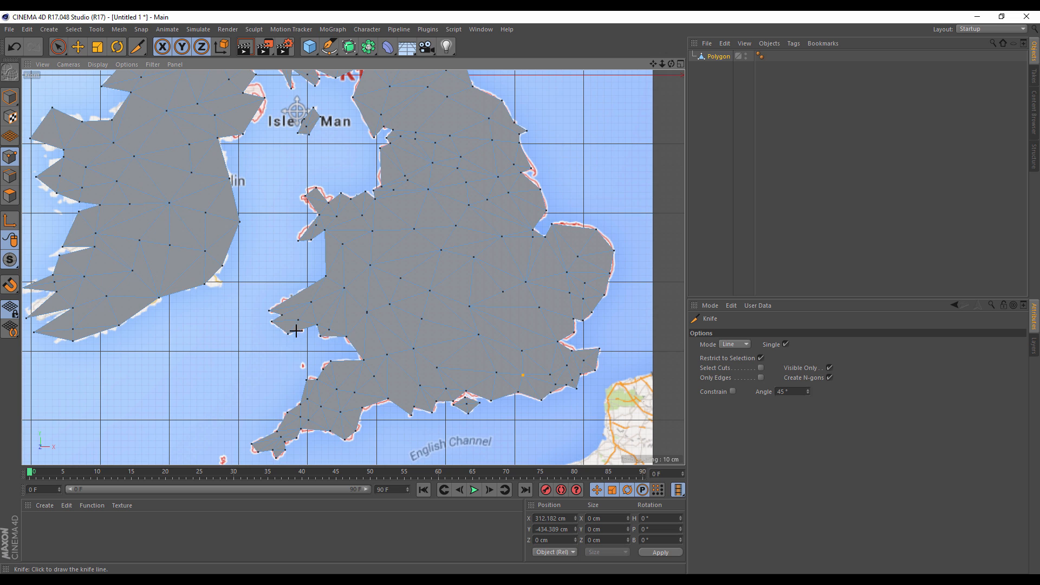
{"action": "scroll", "coordinate": [305, 324], "scroll_direction": "down", "scroll_amount": 2}
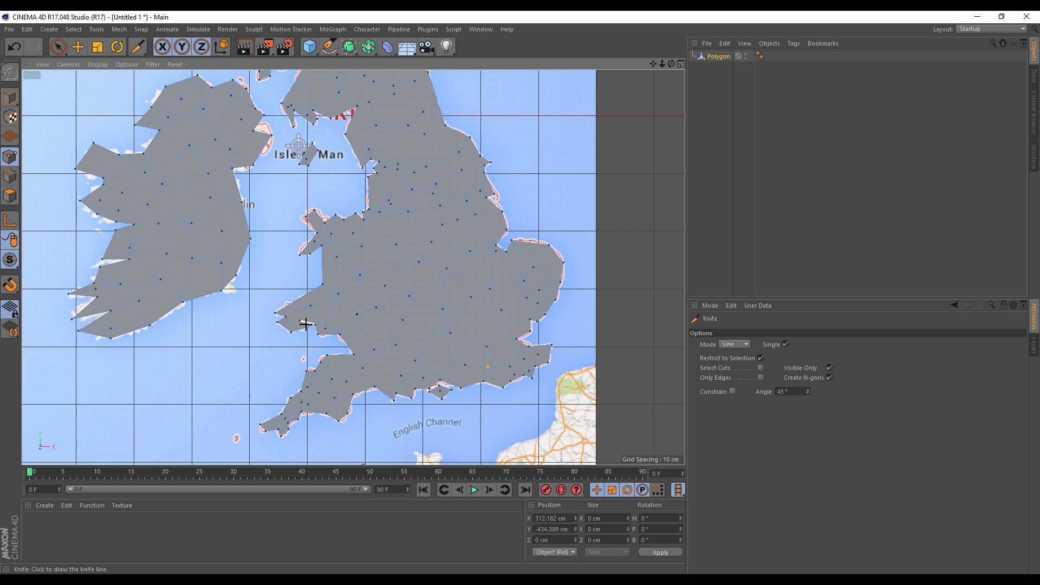
Examine the whole cut map mesh in the front view and in the four-view layout
{"action": "left_click", "coordinate": [386, 381]}
{"action": "scroll", "coordinate": [332, 163], "scroll_direction": "down", "scroll_amount": 3}
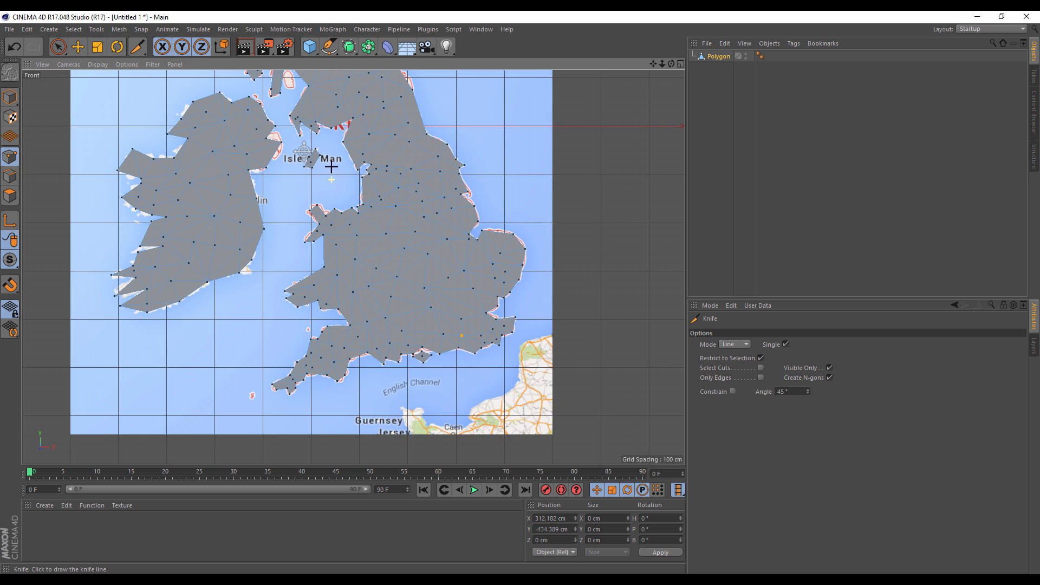
{"action": "left_click_drag", "start_coordinate": [653, 64], "coordinate": [721, 172]}
{"action": "left_click_drag", "start_coordinate": [661, 64], "coordinate": [662, 69]}
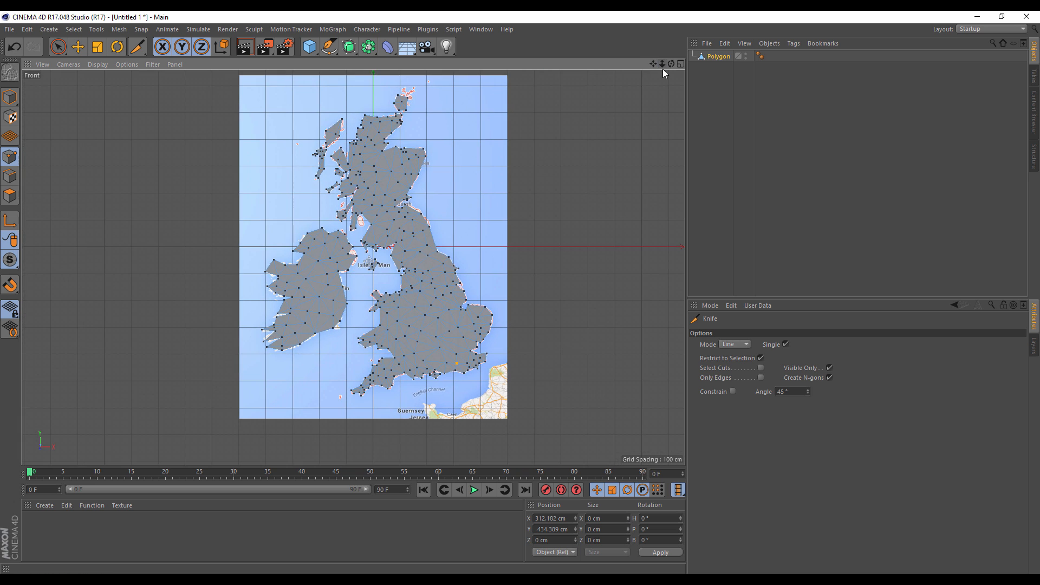
{"action": "left_click", "coordinate": [681, 64]}
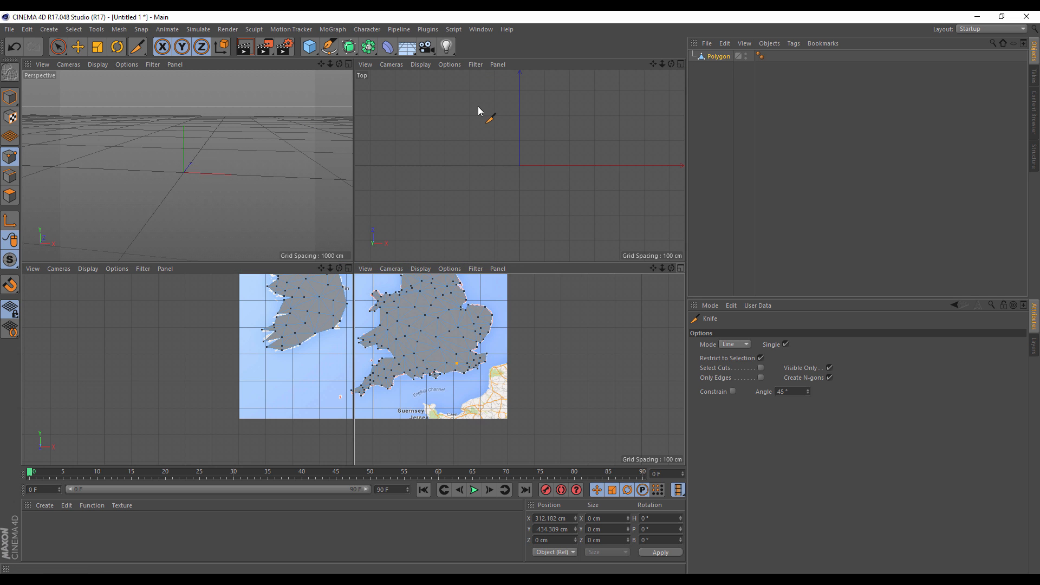
{"action": "left_click_drag", "start_coordinate": [339, 64], "coordinate": [412, 86]}
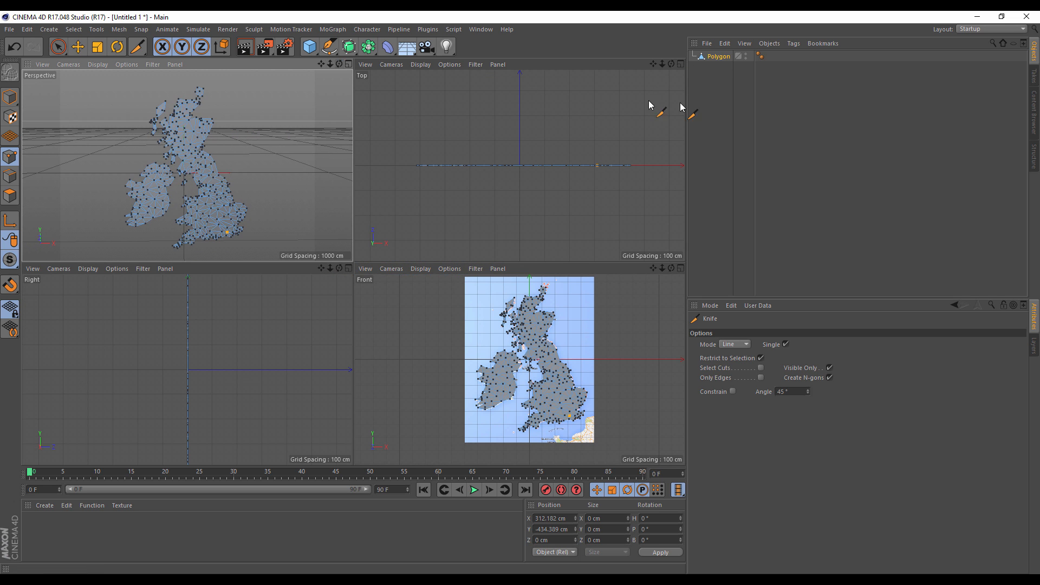
Rename the Polygon object as Map
{"action": "left_click", "coordinate": [720, 56]}
{"action": "double_click", "coordinate": [720, 57]}
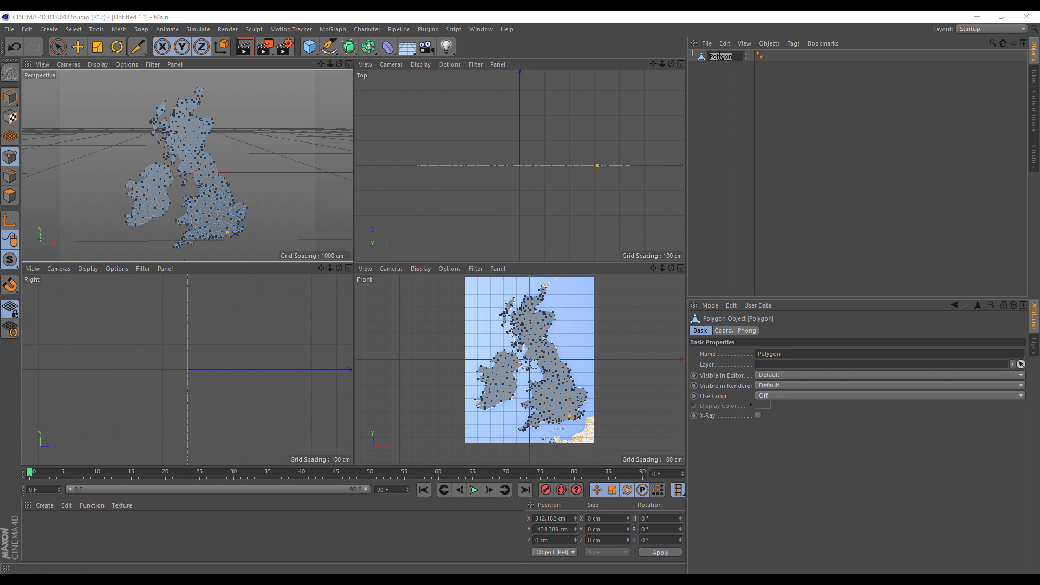
{"action": "type", "text": "Map"}
{"action": "key", "text": "Return"}
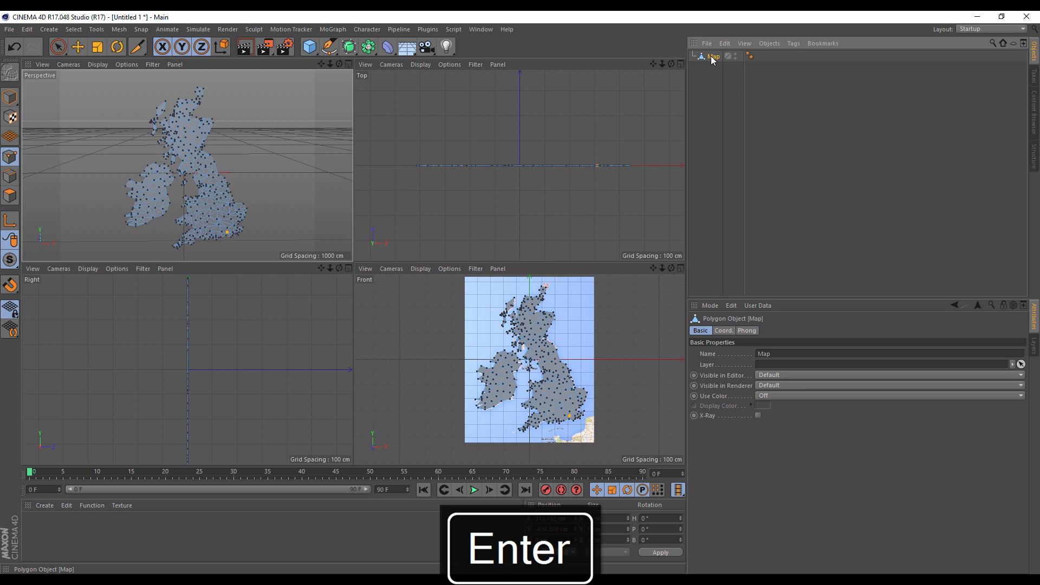
Duplicate the Map object and group the copy in a null named Hidden that is invisible in editor and render
{"action": "left_click_drag", "start_coordinate": [712, 57], "coordinate": [708, 100], "text": "ctrl"}
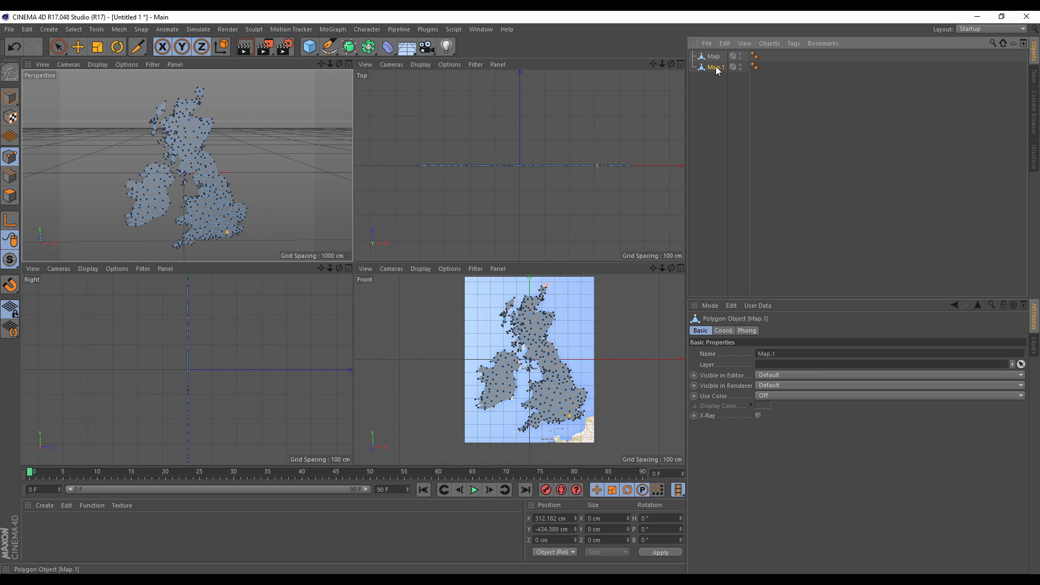
{"action": "key", "text": "alt+g"}
{"action": "double_click", "coordinate": [715, 67]}
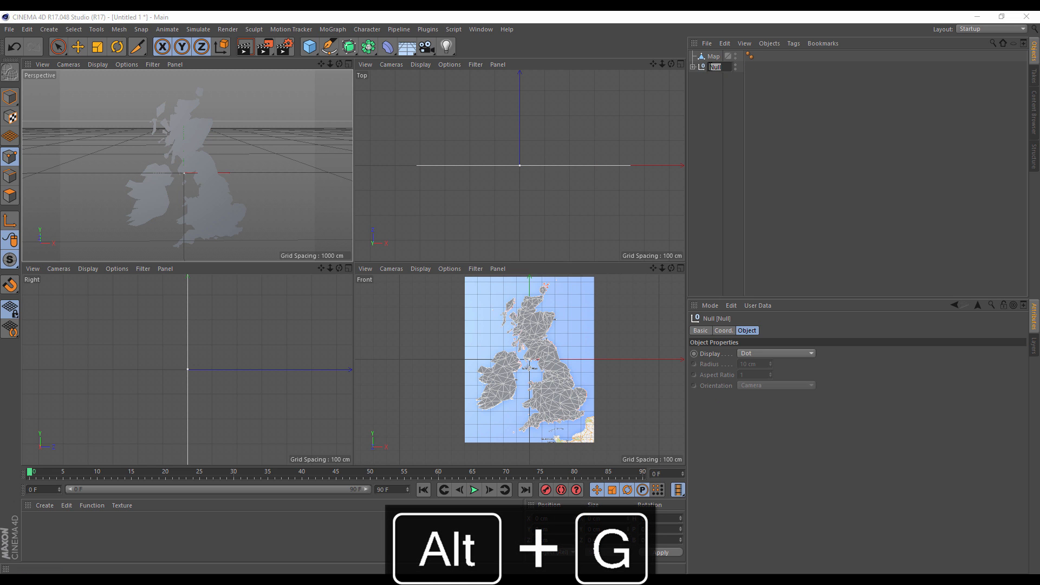
{"action": "type", "text": "Hidden"}
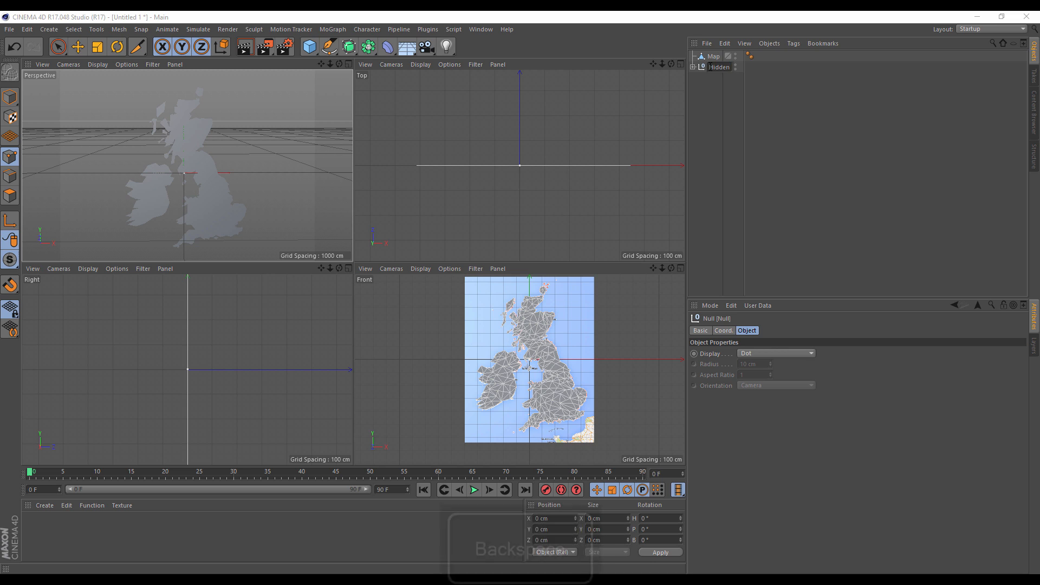
{"action": "key", "text": "Return"}
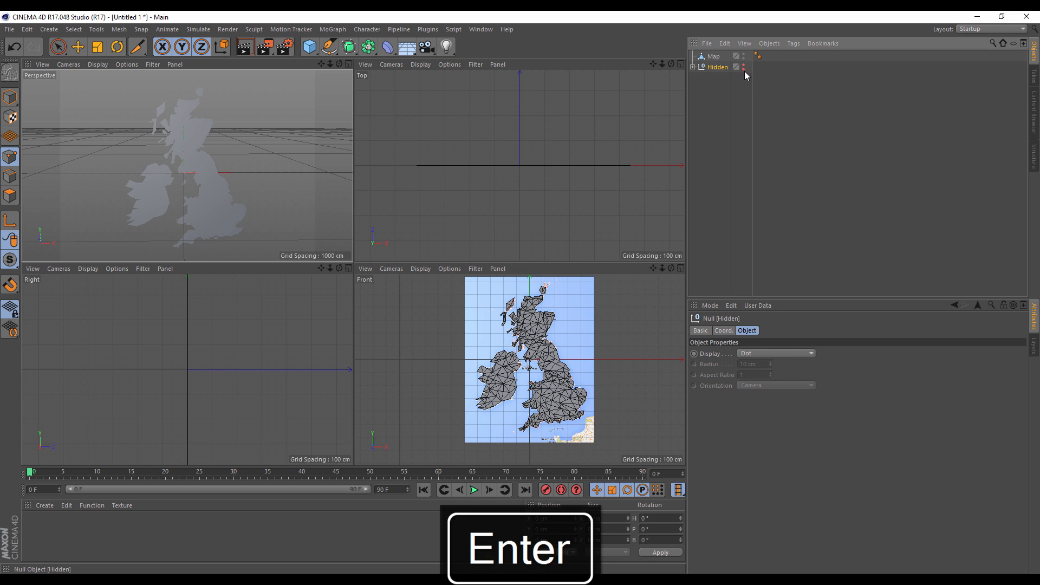
Select all polygons of the original Map object in polygon mode
{"action": "left_click", "coordinate": [711, 56]}
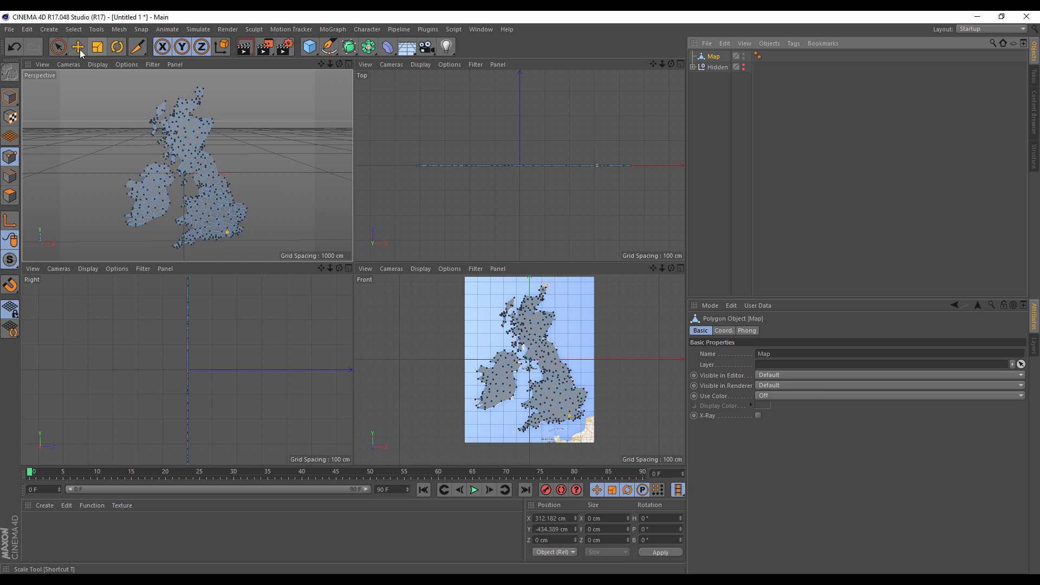
{"action": "left_click", "coordinate": [58, 47]}
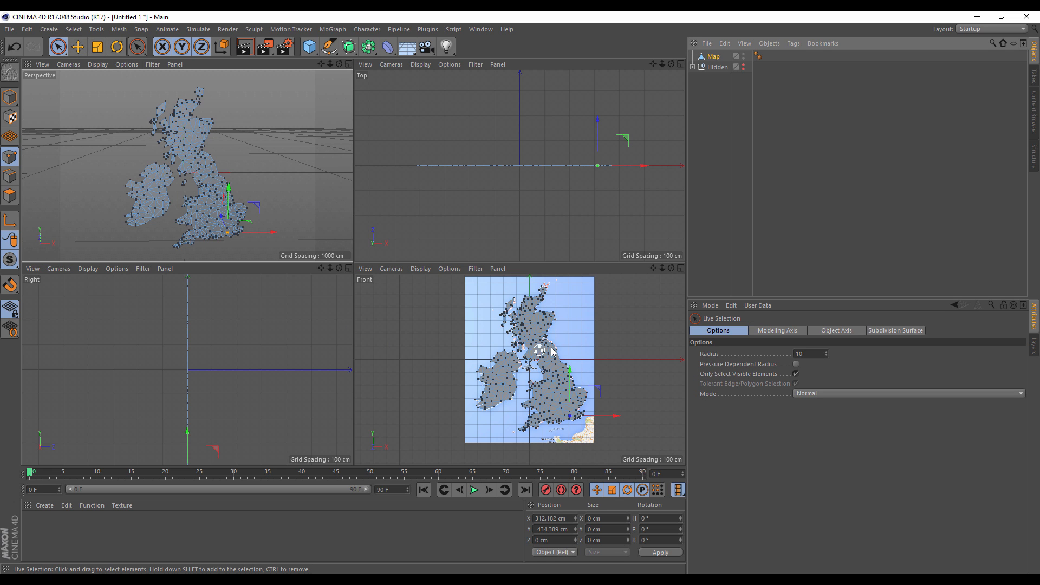
{"action": "scroll", "coordinate": [540, 325], "scroll_direction": "up", "scroll_amount": 2}
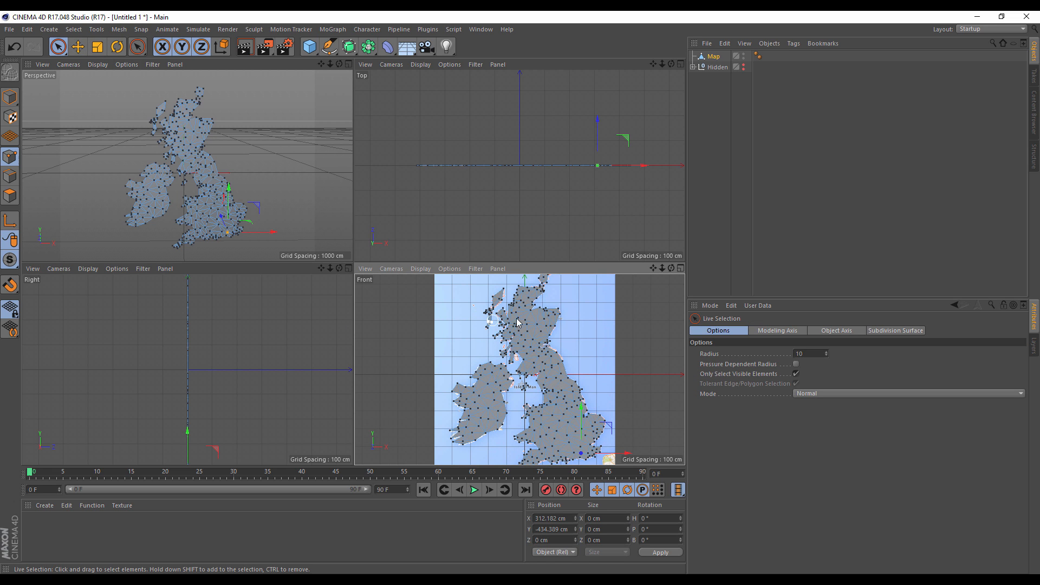
{"action": "left_click", "coordinate": [10, 196]}
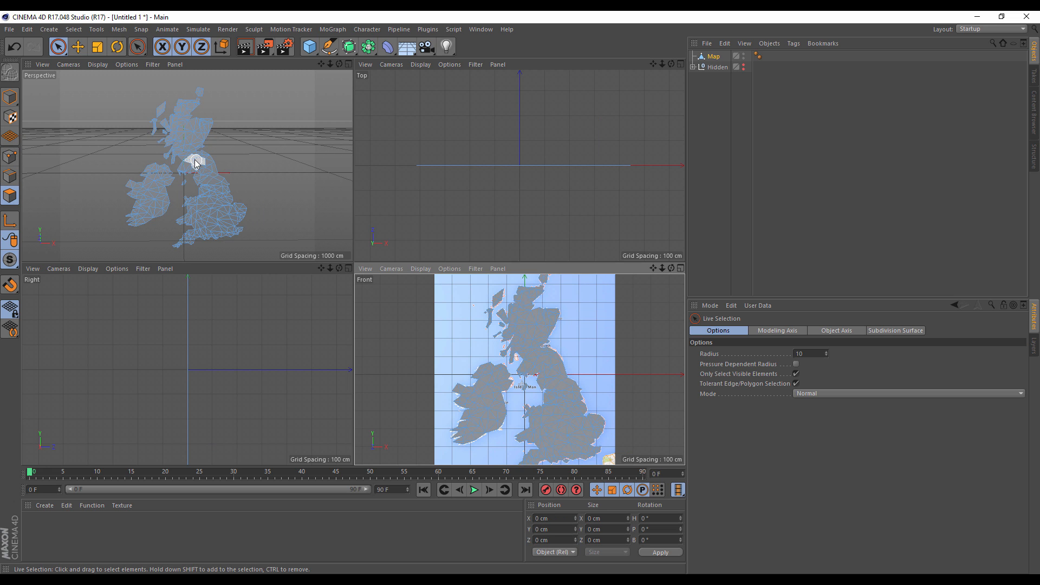
{"action": "key", "text": "u"}
{"action": "key", "text": "l"}
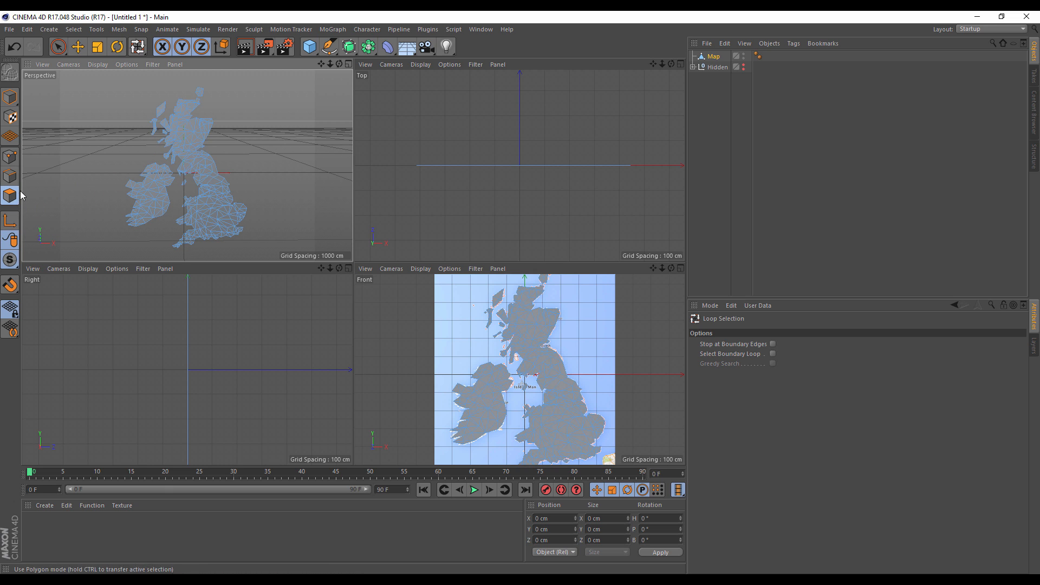
{"action": "left_click", "coordinate": [85, 30]}
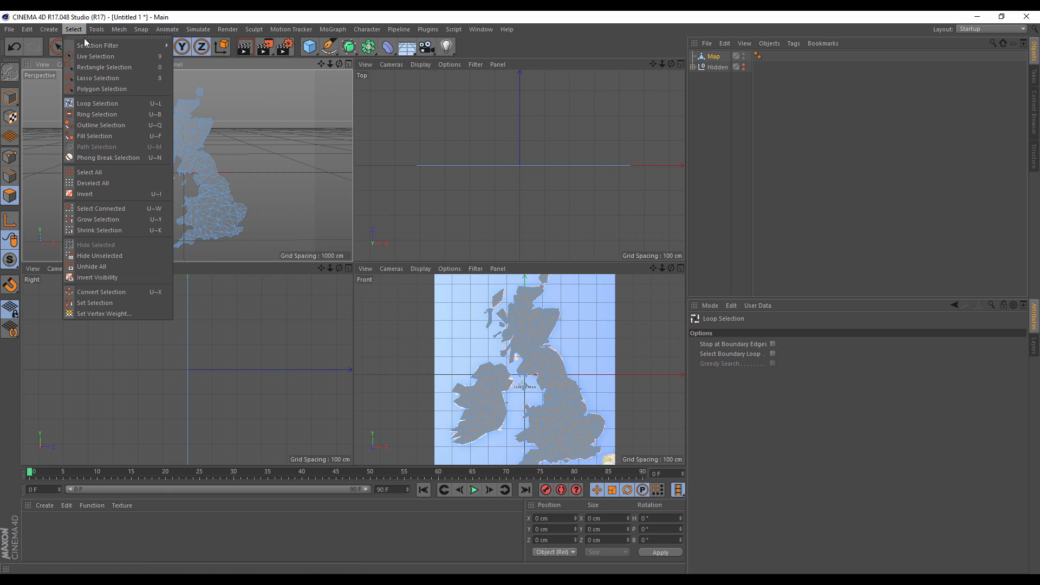
{"action": "left_click", "coordinate": [97, 171]}
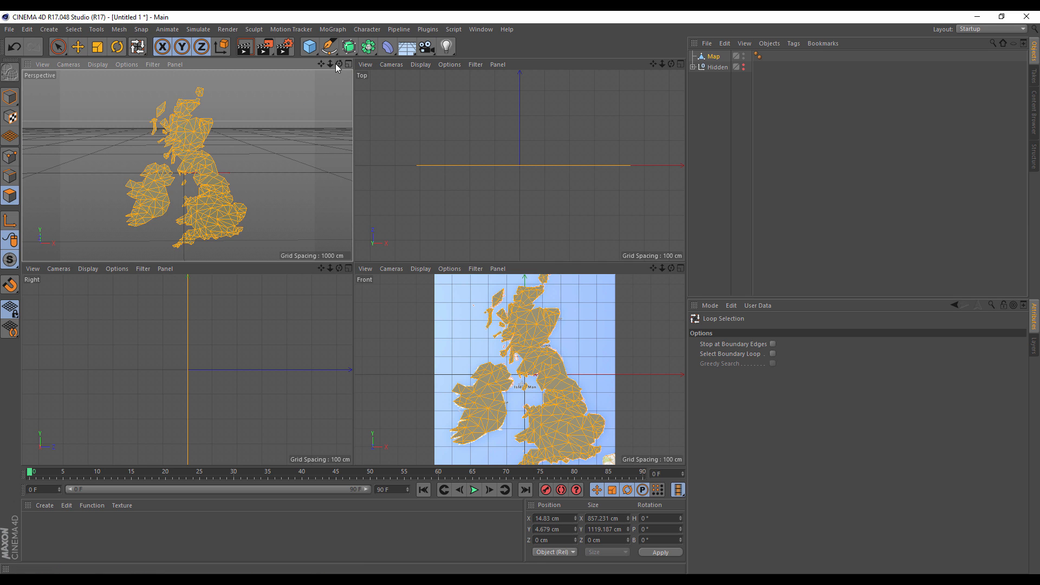
Extrude the selected Map polygons with a 42 cm offset, leaving Create Caps off
{"action": "left_click_drag", "start_coordinate": [336, 66], "coordinate": [278, 225]}
{"action": "key", "text": "d"}
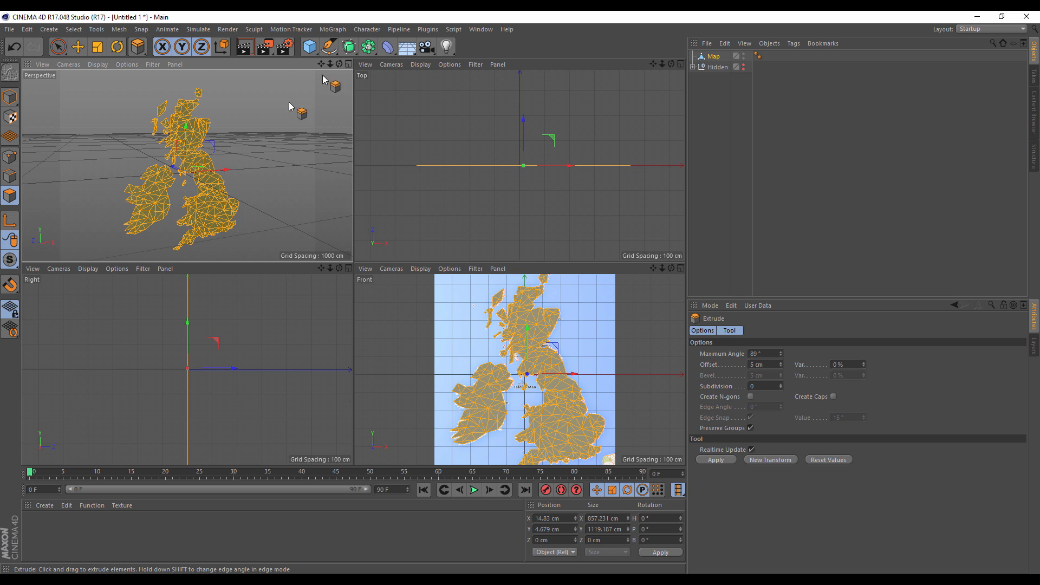
{"action": "left_click_drag", "start_coordinate": [339, 64], "coordinate": [358, 74]}
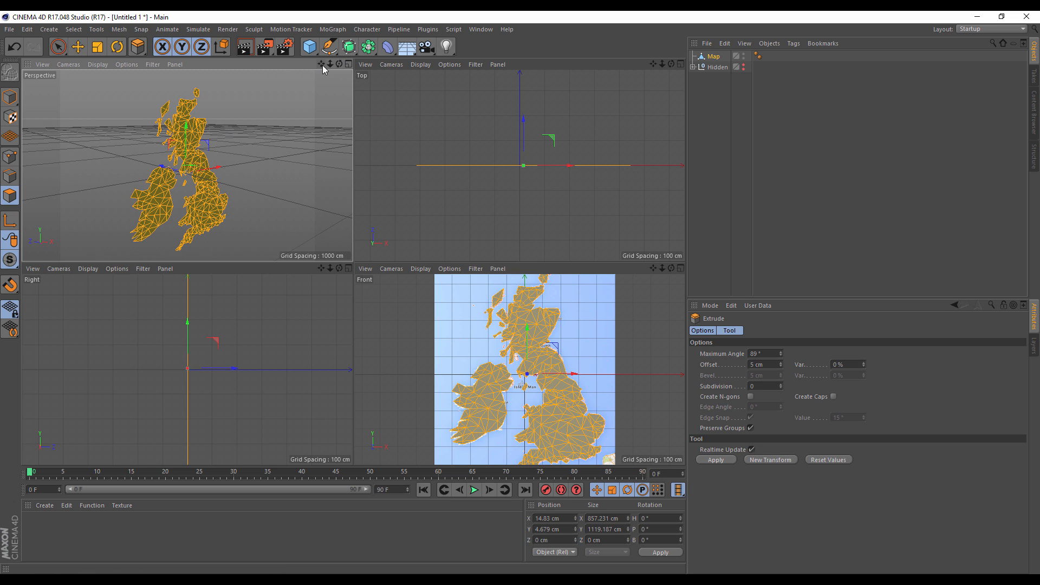
{"action": "left_click_drag", "start_coordinate": [330, 64], "coordinate": [355, 64]}
{"action": "left_click_drag", "start_coordinate": [271, 154], "coordinate": [303, 153]}
{"action": "left_click_drag", "start_coordinate": [339, 64], "coordinate": [431, 116]}
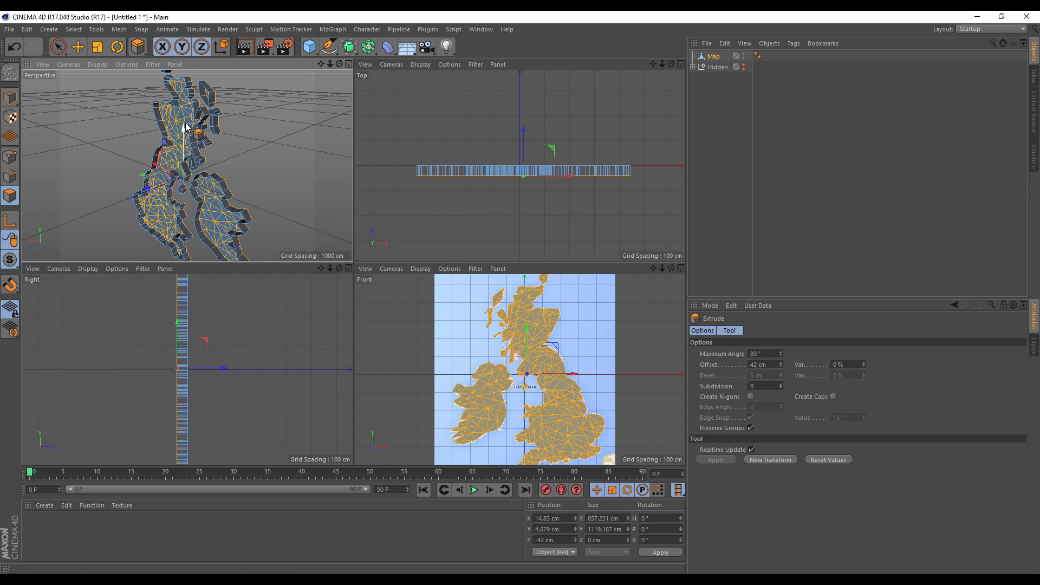
{"action": "left_click", "coordinate": [834, 397]}
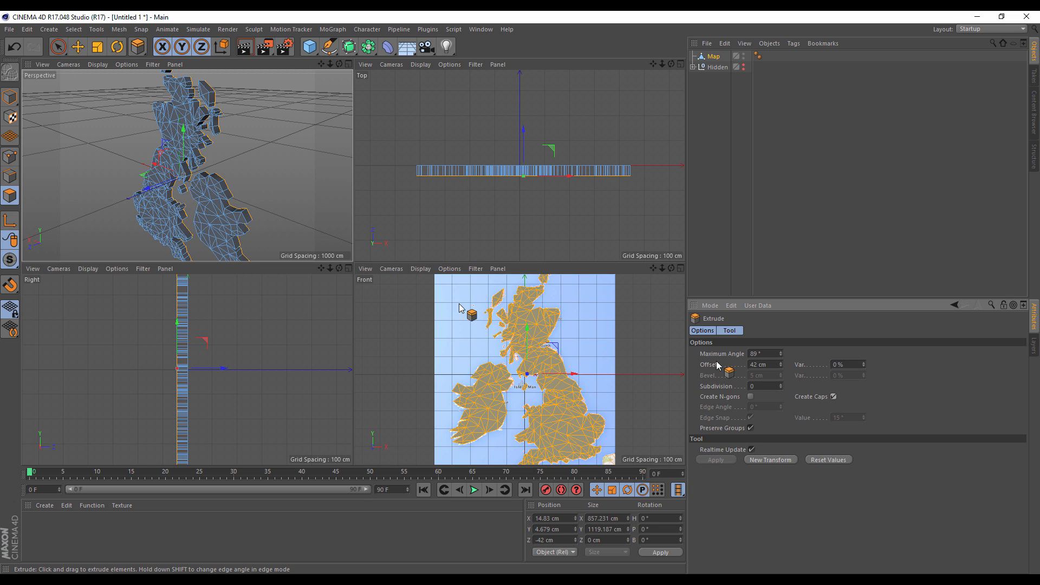
{"action": "left_click", "coordinate": [833, 397]}
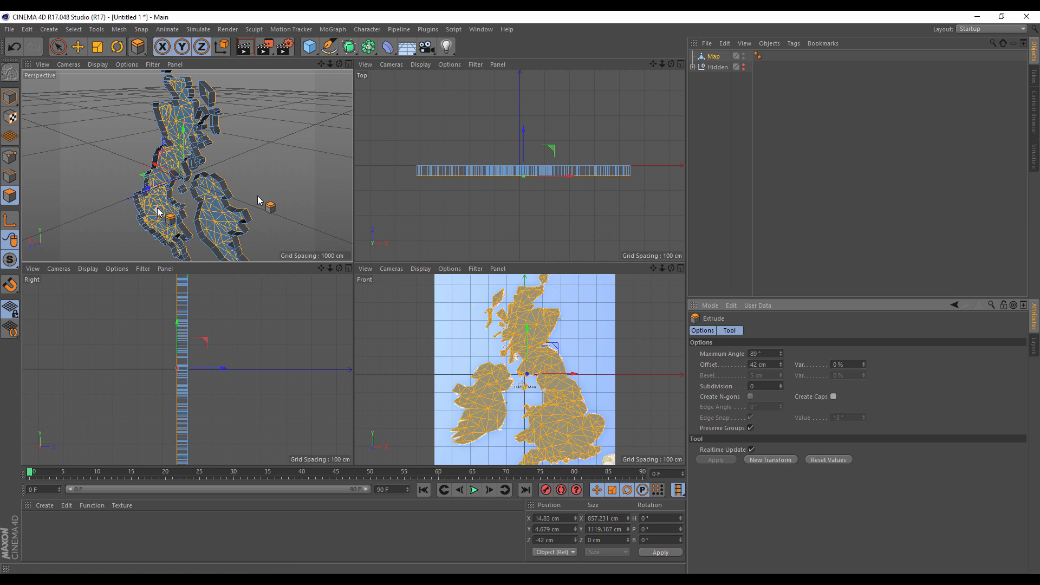
In point mode, select the inner points of Orkney and northern Scotland with Live Selection in the maximized front view
{"action": "left_click_drag", "start_coordinate": [187, 166], "coordinate": [122, 146], "text": "alt"}
{"action": "key", "text": "Return"}
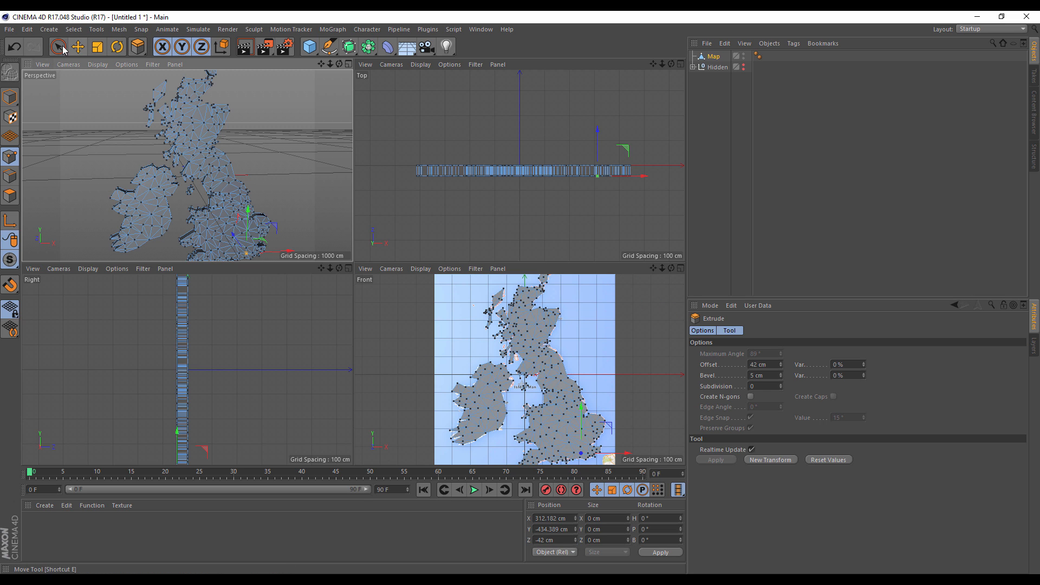
{"action": "key", "text": "space"}
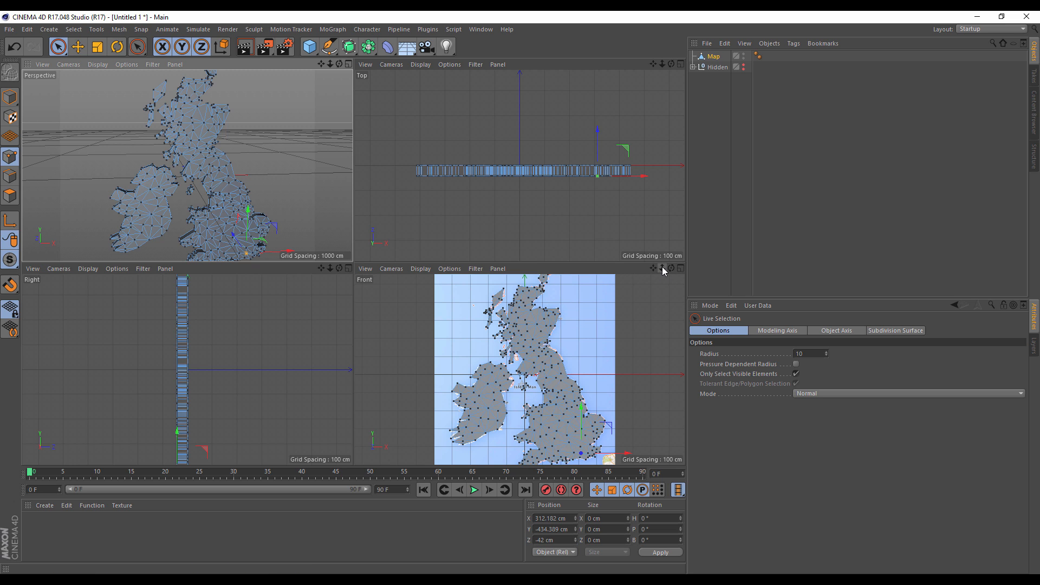
{"action": "left_click_drag", "start_coordinate": [662, 268], "coordinate": [658, 302]}
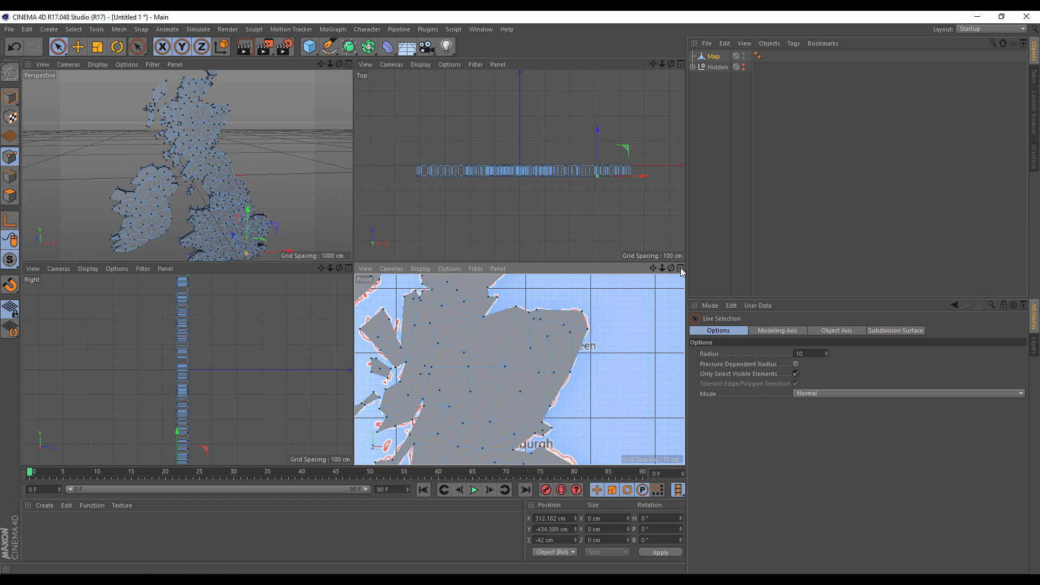
{"action": "left_click", "coordinate": [681, 268]}
{"action": "left_click_drag", "start_coordinate": [663, 65], "coordinate": [746, 116]}
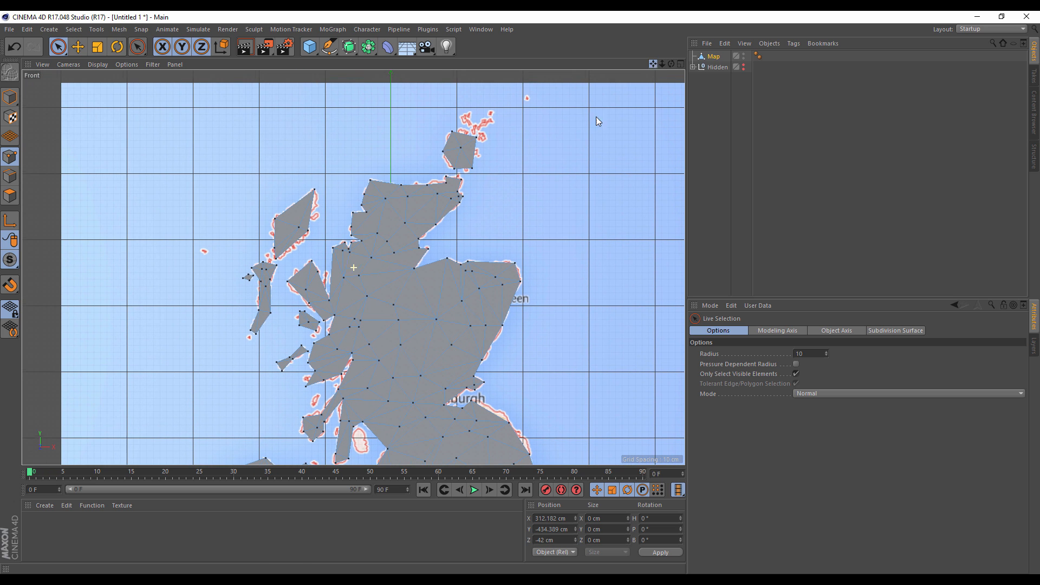
{"action": "left_click", "coordinate": [462, 148]}
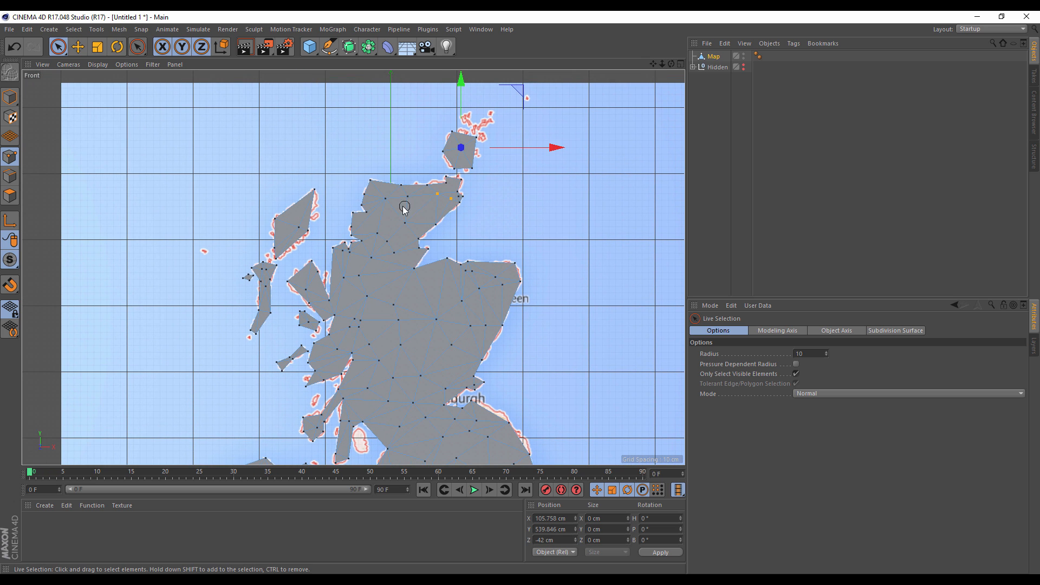
{"action": "mouse_move", "coordinate": [391, 200]}
{"action": "left_mouse_down"}
{"action": "mouse_move", "coordinate": [380, 212]}
{"action": "mouse_move", "coordinate": [394, 247]}
{"action": "left_mouse_up"}
{"action": "left_click_drag", "start_coordinate": [337, 310], "coordinate": [343, 305], "text": "shift"}
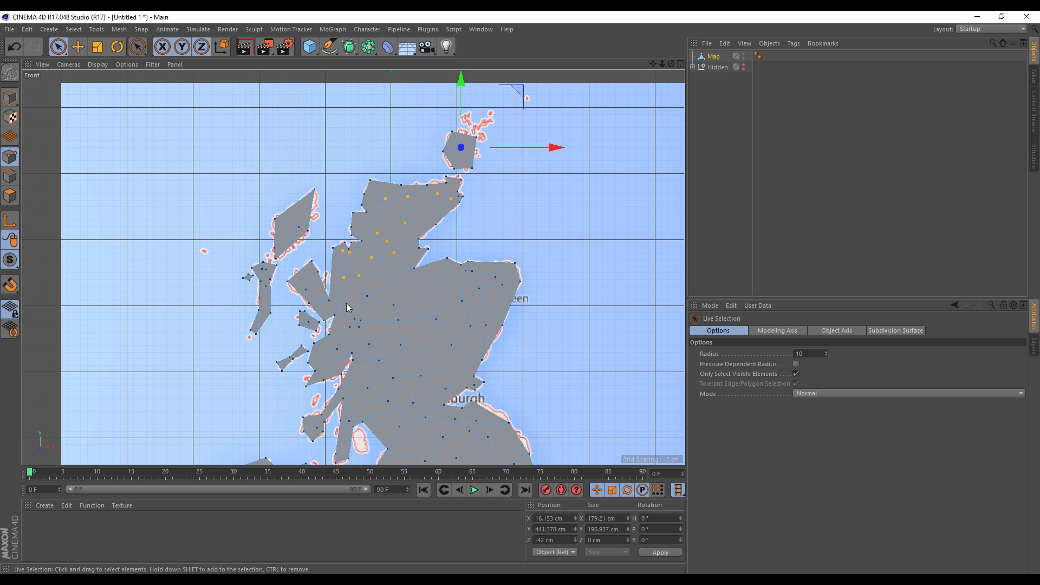
Add the inner points of the western Scottish islands and of central and northeastern Scotland to the selection
{"action": "left_click", "coordinate": [307, 289], "text": "shift"}
{"action": "left_click_drag", "start_coordinate": [266, 275], "coordinate": [270, 290], "text": "shift"}
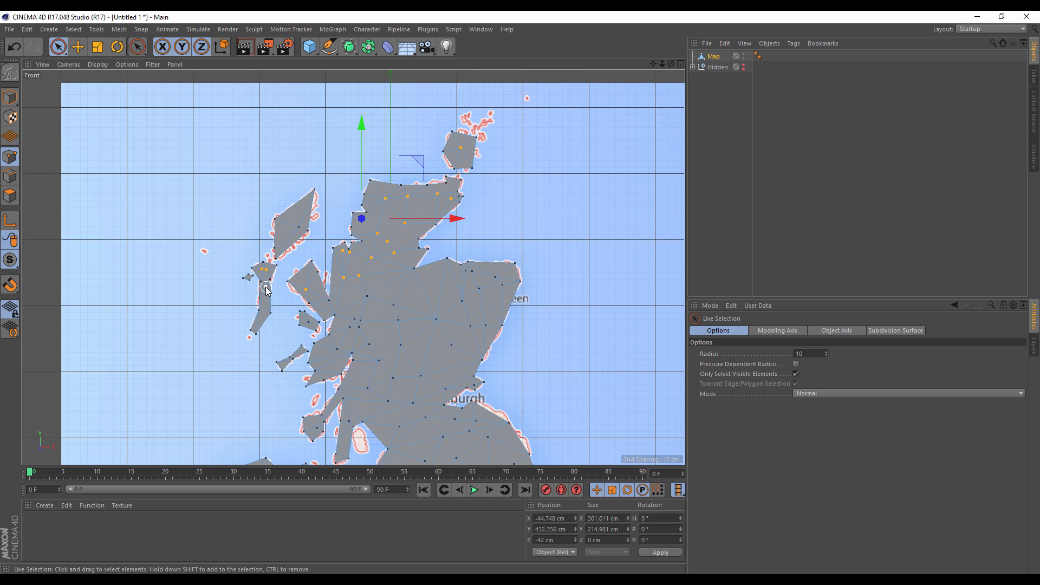
{"action": "left_click", "coordinate": [297, 230], "text": "shift"}
{"action": "left_click_drag", "start_coordinate": [355, 312], "coordinate": [367, 327], "text": "shift"}
{"action": "mouse_move", "coordinate": [497, 286]}
{"action": "left_mouse_down", "text": "shift"}
{"action": "mouse_move", "coordinate": [455, 323]}
{"action": "mouse_move", "coordinate": [489, 327]}
{"action": "mouse_move", "coordinate": [404, 371]}
{"action": "mouse_move", "coordinate": [401, 350]}
{"action": "mouse_move", "coordinate": [376, 352]}
{"action": "mouse_move", "coordinate": [380, 374]}
{"action": "mouse_move", "coordinate": [340, 341]}
{"action": "left_mouse_up", "text": "shift"}
Add the inner points of southern Scotland, including its small western peninsulas, to the selection
{"action": "middle_click_drag", "start_coordinate": [429, 386], "coordinate": [367, 215], "text": "alt"}
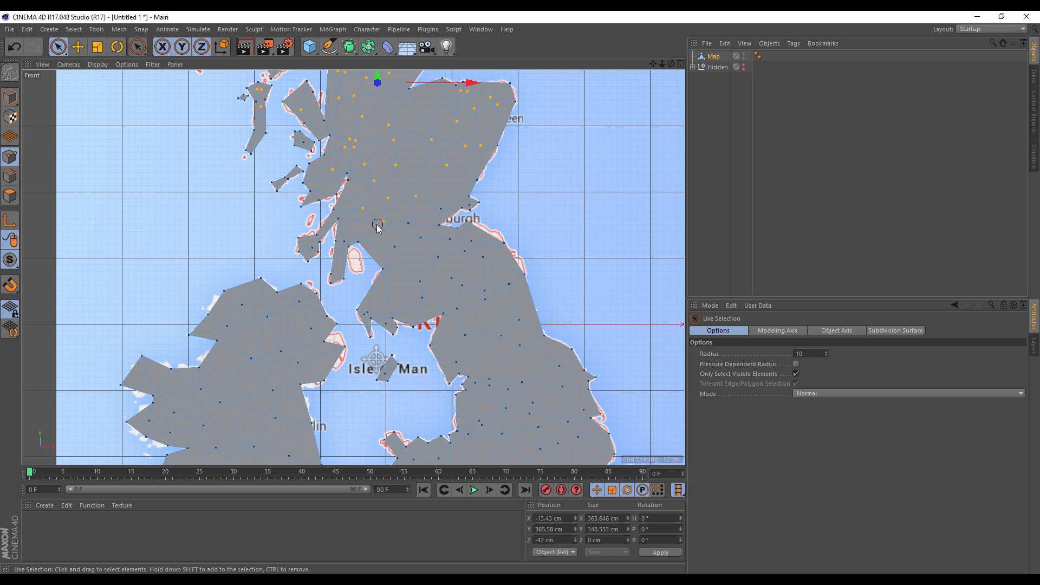
{"action": "left_click_drag", "start_coordinate": [378, 227], "coordinate": [312, 249], "text": "shift"}
{"action": "left_click_drag", "start_coordinate": [394, 223], "coordinate": [392, 252], "text": "shift"}
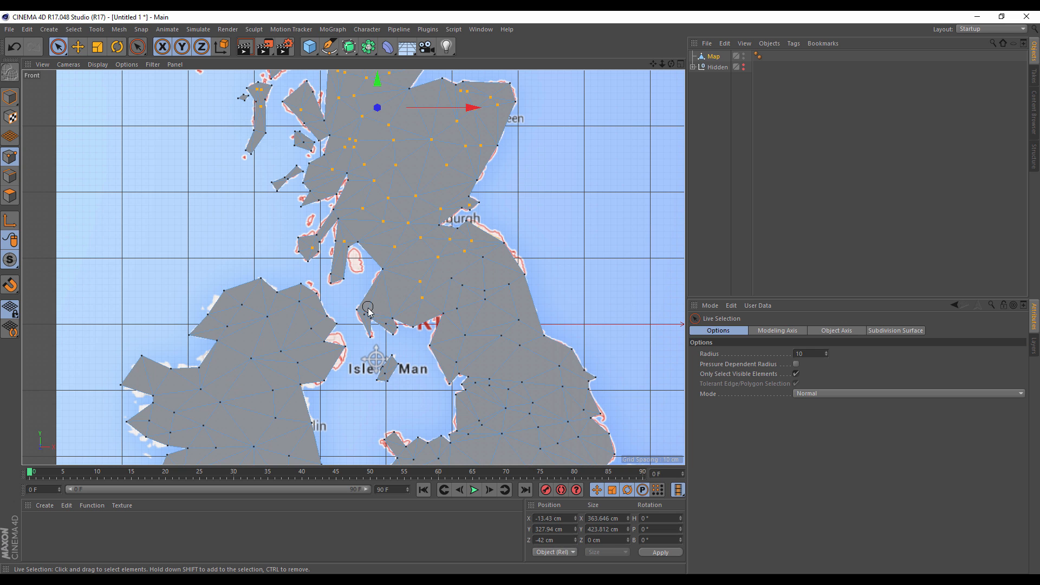
{"action": "left_click_drag", "start_coordinate": [368, 314], "coordinate": [386, 316], "text": "shift"}
{"action": "left_click", "coordinate": [384, 326], "text": "shift"}
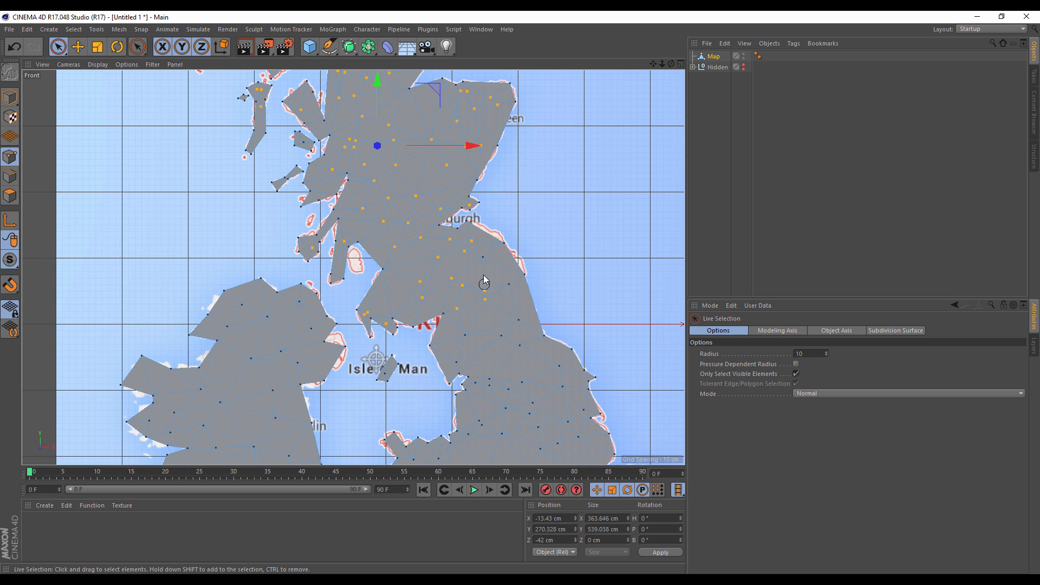
Add the inner points of northern England to the selection, enlarging the Live Selection radius to 28
{"action": "left_click", "coordinate": [482, 257], "text": "shift"}
{"action": "left_click", "coordinate": [520, 322], "text": "shift"}
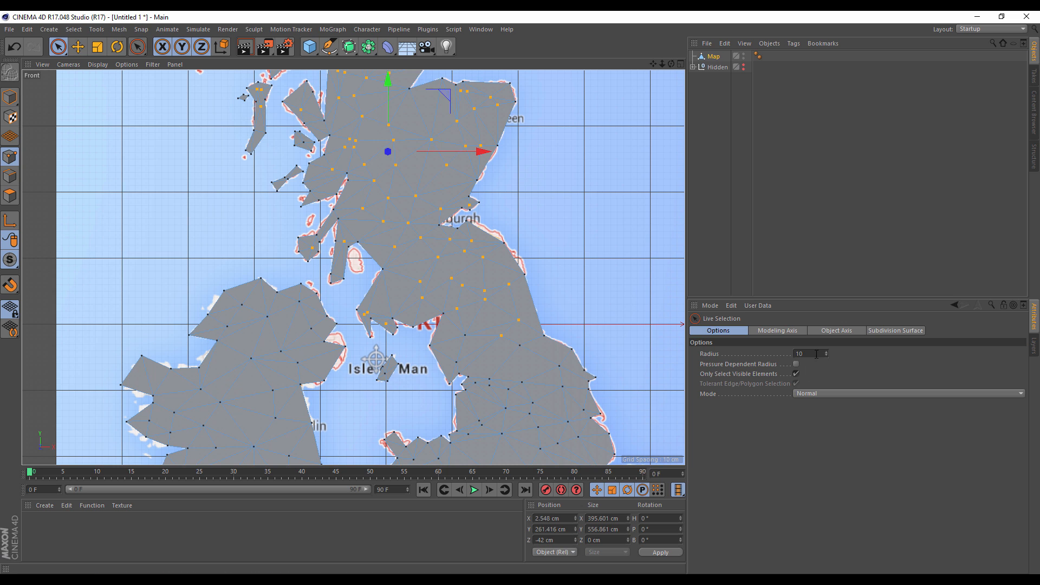
{"action": "left_click_drag", "start_coordinate": [827, 357], "coordinate": [845, 354]}
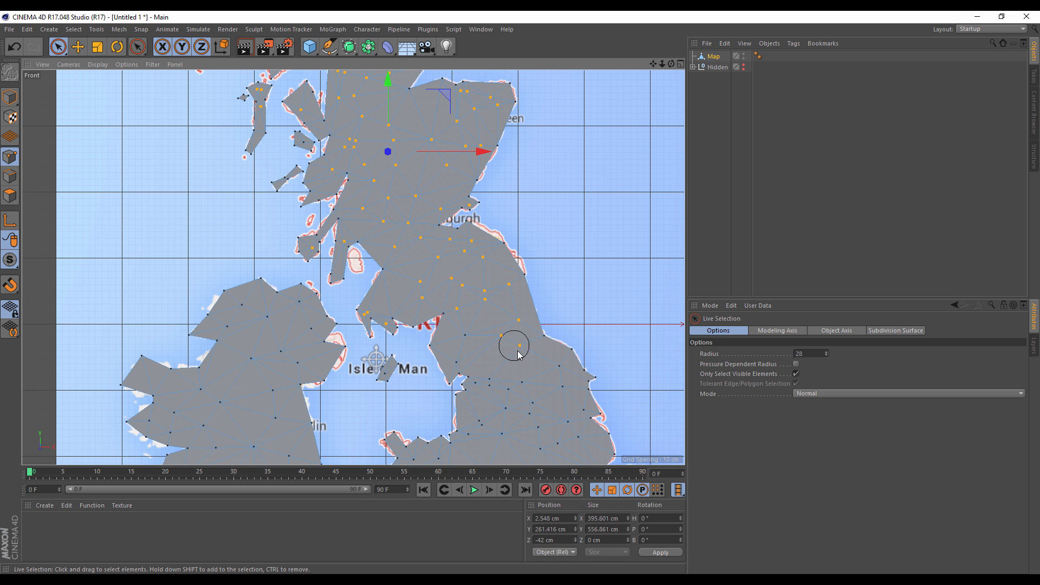
{"action": "mouse_move", "coordinate": [470, 340]}
{"action": "left_mouse_down", "text": "shift"}
{"action": "mouse_move", "coordinate": [493, 358]}
{"action": "mouse_move", "coordinate": [488, 388]}
{"action": "mouse_move", "coordinate": [539, 389]}
{"action": "mouse_move", "coordinate": [543, 411]}
{"action": "mouse_move", "coordinate": [537, 395]}
{"action": "left_mouse_up", "text": "shift"}
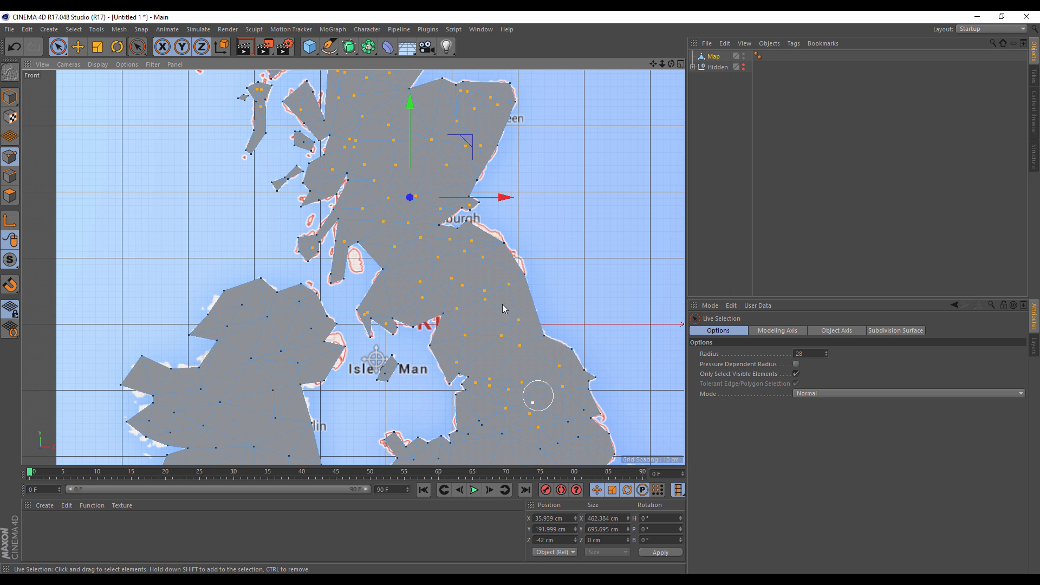
Add the inner points of Wales and of central and southern England, including Cornwall, to the selection, reducing the Live Selection radius to 10
{"action": "middle_click_drag", "start_coordinate": [537, 395], "coordinate": [482, 158], "text": "alt"}
{"action": "mouse_move", "coordinate": [481, 158]}
{"action": "left_mouse_down", "text": "shift"}
{"action": "mouse_move", "coordinate": [427, 190]}
{"action": "mouse_move", "coordinate": [412, 216]}
{"action": "mouse_move", "coordinate": [377, 227]}
{"action": "mouse_move", "coordinate": [364, 241]}
{"action": "mouse_move", "coordinate": [374, 263]}
{"action": "mouse_move", "coordinate": [362, 301]}
{"action": "mouse_move", "coordinate": [327, 306]}
{"action": "mouse_move", "coordinate": [369, 316]}
{"action": "mouse_move", "coordinate": [436, 285]}
{"action": "mouse_move", "coordinate": [399, 270]}
{"action": "mouse_move", "coordinate": [473, 264]}
{"action": "mouse_move", "coordinate": [511, 207]}
{"action": "mouse_move", "coordinate": [516, 172]}
{"action": "mouse_move", "coordinate": [507, 257]}
{"action": "mouse_move", "coordinate": [588, 262]}
{"action": "mouse_move", "coordinate": [564, 305]}
{"action": "mouse_move", "coordinate": [530, 314]}
{"action": "mouse_move", "coordinate": [490, 276]}
{"action": "mouse_move", "coordinate": [466, 314]}
{"action": "mouse_move", "coordinate": [519, 294]}
{"action": "mouse_move", "coordinate": [512, 369]}
{"action": "mouse_move", "coordinate": [568, 367]}
{"action": "mouse_move", "coordinate": [440, 369]}
{"action": "mouse_move", "coordinate": [436, 304]}
{"action": "mouse_move", "coordinate": [411, 355]}
{"action": "mouse_move", "coordinate": [456, 377]}
{"action": "mouse_move", "coordinate": [390, 376]}
{"action": "mouse_move", "coordinate": [353, 400]}
{"action": "mouse_move", "coordinate": [399, 377]}
{"action": "left_mouse_up", "text": "shift"}
{"action": "left_click_drag", "start_coordinate": [826, 353], "coordinate": [826, 361]}
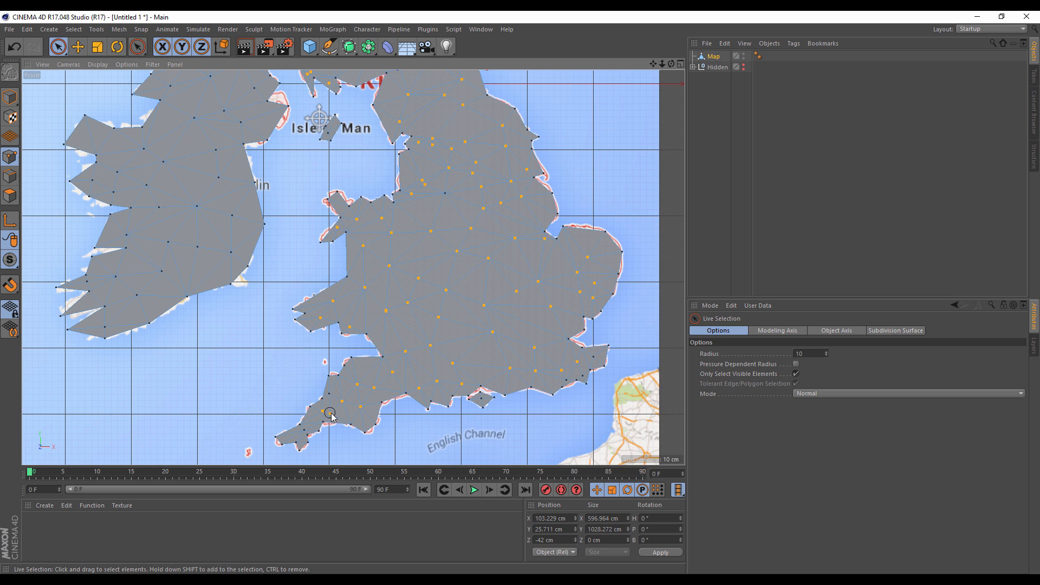
{"action": "left_click_drag", "start_coordinate": [330, 413], "coordinate": [318, 413]}
Add the inner points of Ireland to the selection, from the northern coast down to the southwestern peninsulas
{"action": "middle_click_drag", "start_coordinate": [249, 195], "coordinate": [464, 286], "text": "alt"}
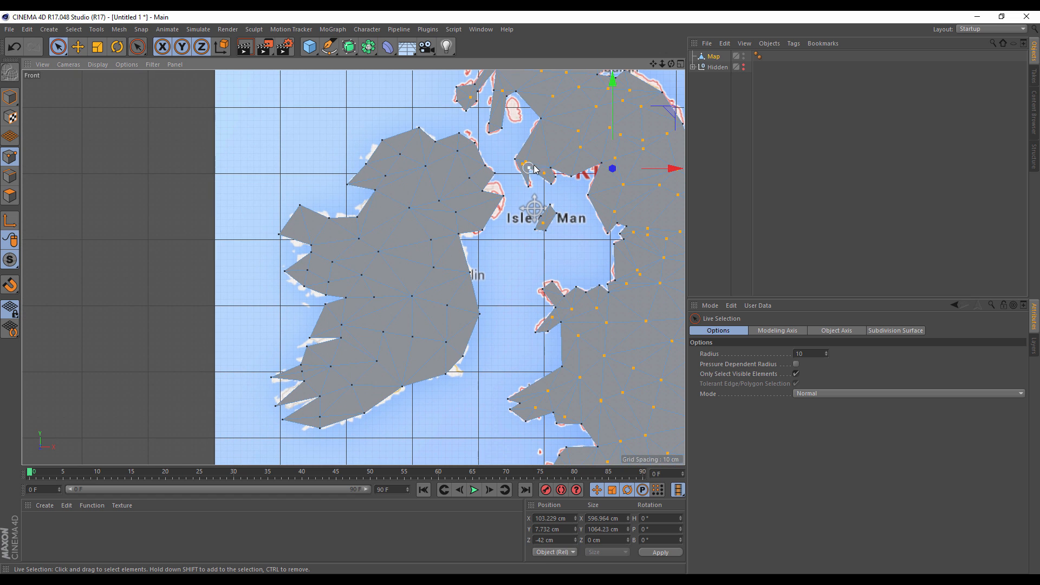
{"action": "mouse_move", "coordinate": [463, 171]}
{"action": "left_mouse_down", "text": "shift"}
{"action": "mouse_move", "coordinate": [457, 151]}
{"action": "mouse_move", "coordinate": [388, 175]}
{"action": "left_mouse_up", "text": "shift"}
{"action": "mouse_move", "coordinate": [375, 249]}
{"action": "left_mouse_down", "text": "shift"}
{"action": "mouse_move", "coordinate": [324, 272]}
{"action": "mouse_move", "coordinate": [362, 303]}
{"action": "mouse_move", "coordinate": [436, 271]}
{"action": "mouse_move", "coordinate": [447, 329]}
{"action": "mouse_move", "coordinate": [365, 382]}
{"action": "mouse_move", "coordinate": [312, 377]}
{"action": "mouse_move", "coordinate": [319, 421]}
{"action": "left_mouse_up", "text": "shift"}
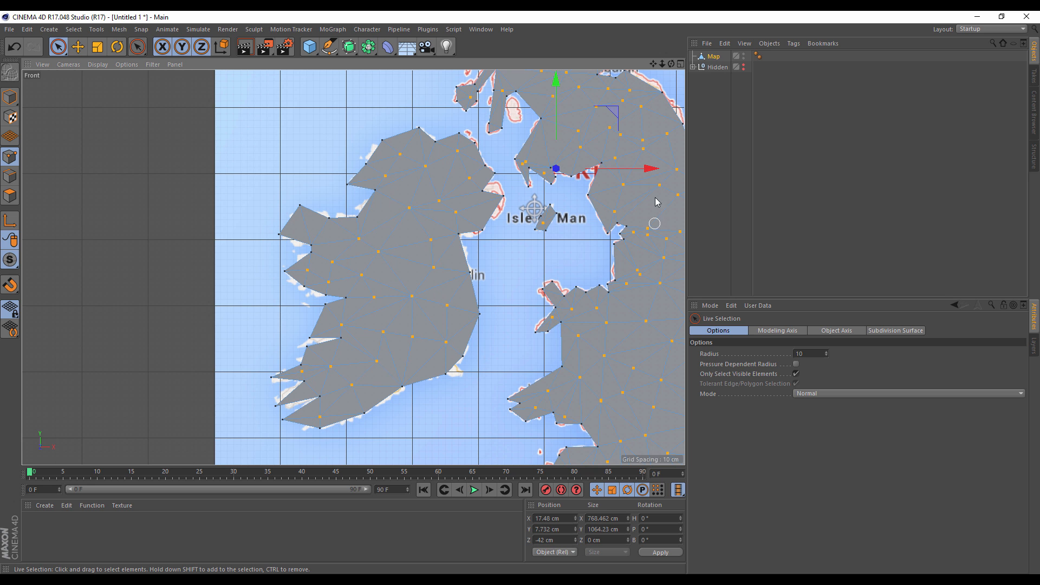
Return to the four-view layout and store the selected inner points as a point selection tag on the Map object
{"action": "left_click_drag", "start_coordinate": [662, 64], "coordinate": [579, 68]}
{"action": "left_click", "coordinate": [681, 64]}
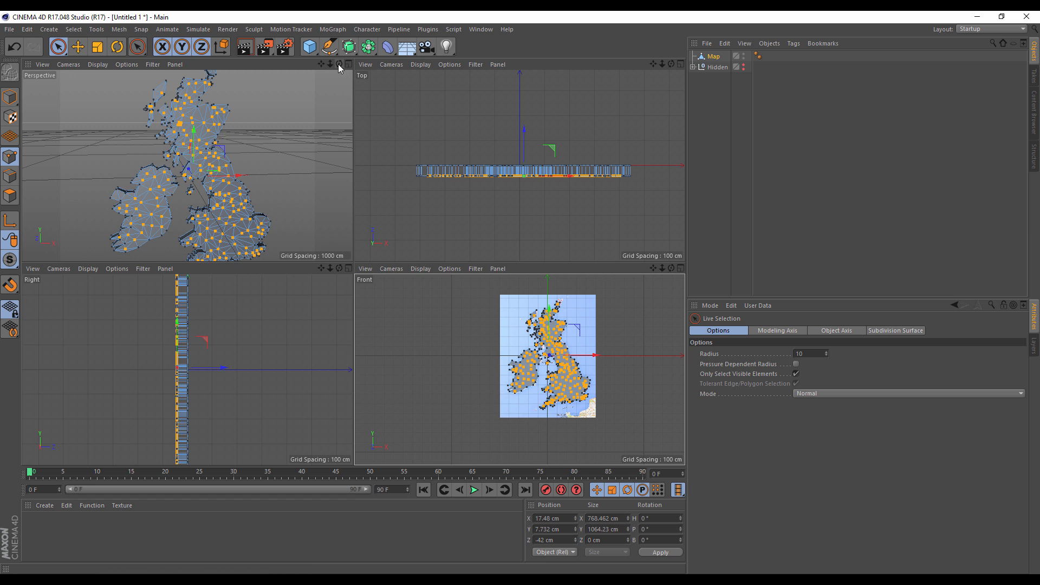
{"action": "left_click_drag", "start_coordinate": [338, 64], "coordinate": [239, 57]}
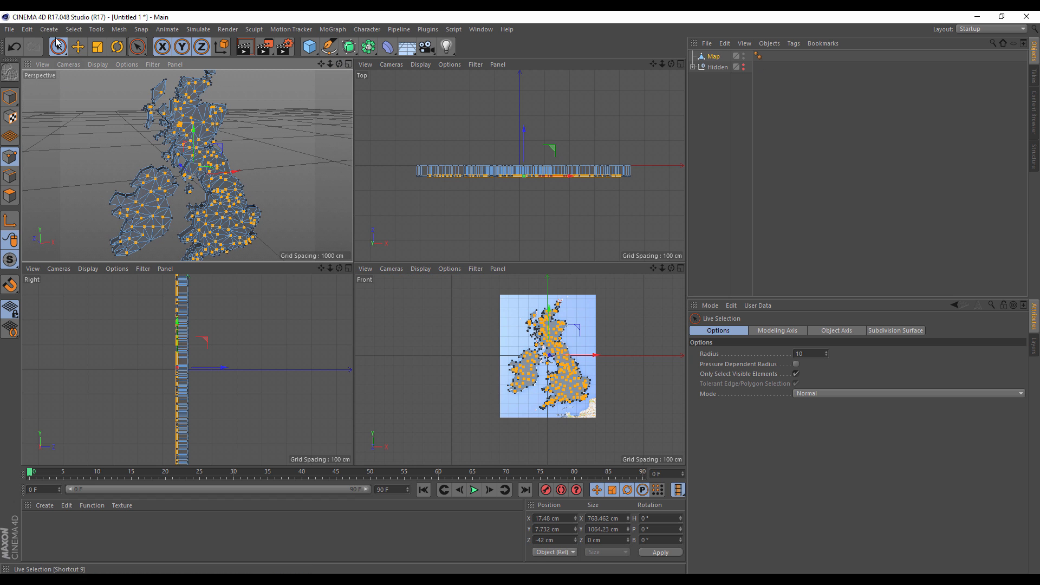
{"action": "left_click", "coordinate": [74, 29]}
{"action": "left_click", "coordinate": [108, 302]}
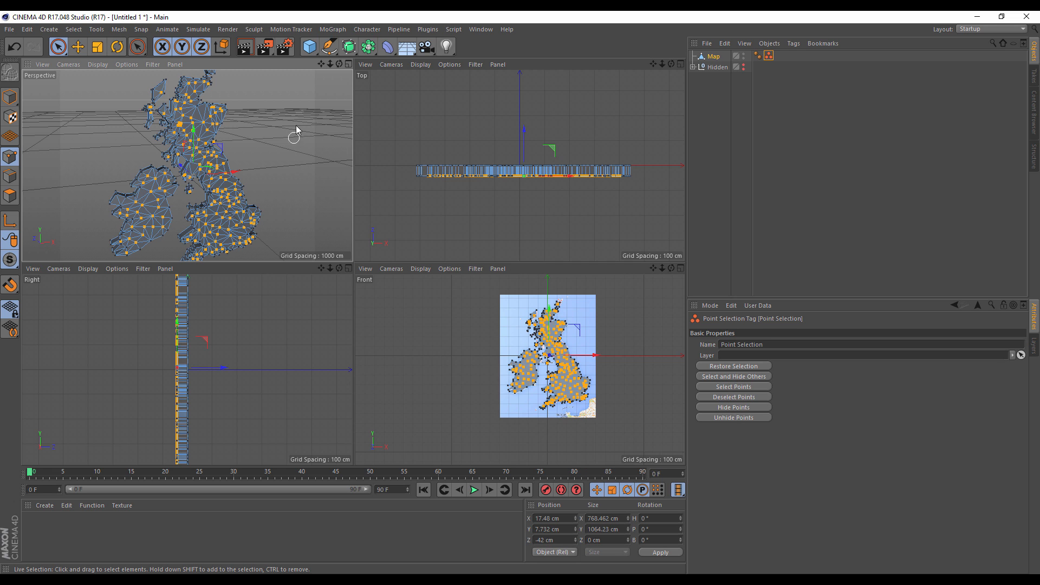
In the maximized perspective view, start Set Point Value on the selected points and set its Z mode to Crumple [Axial]
{"action": "left_click_drag", "start_coordinate": [333, 64], "coordinate": [321, 66]}
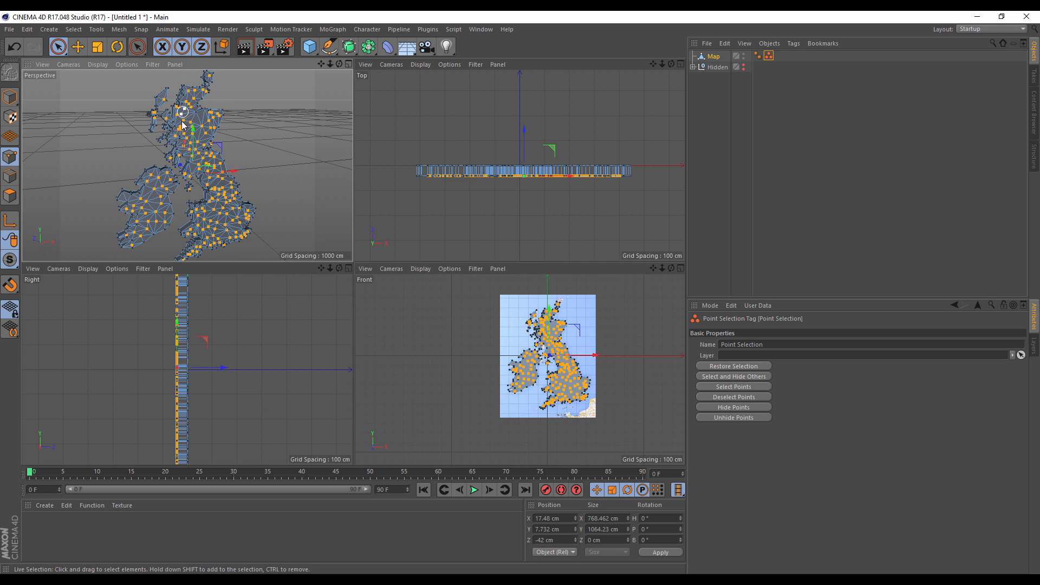
{"action": "left_click", "coordinate": [348, 64]}
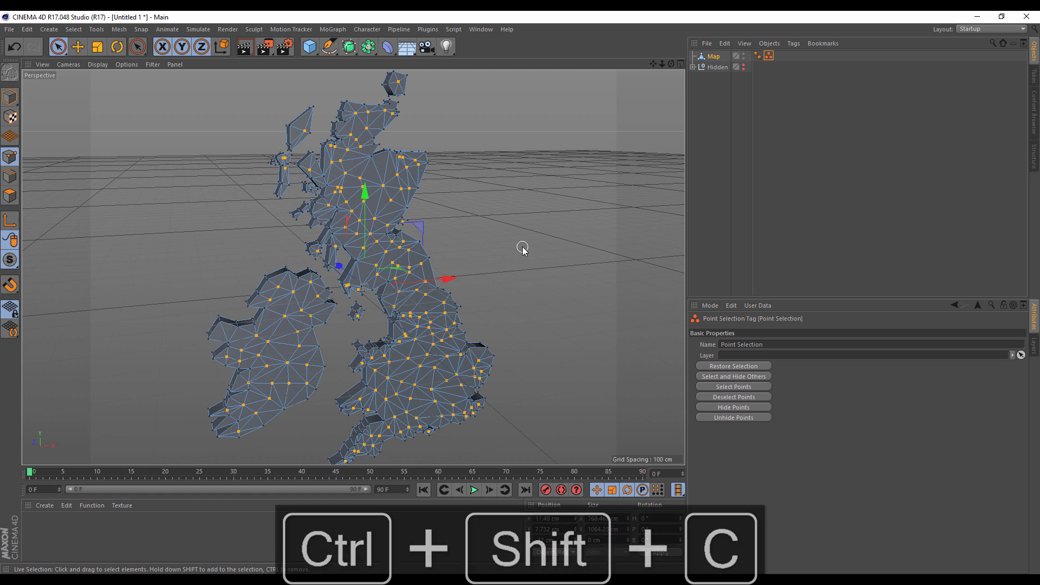
{"action": "key", "text": "ctrl+shift+c"}
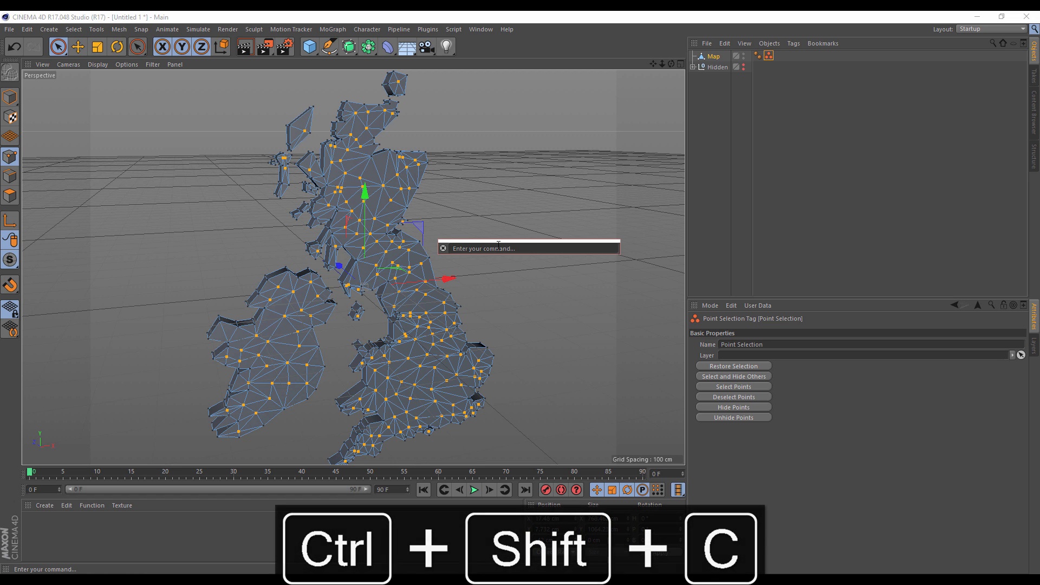
{"action": "type", "text": "p"}
{"action": "key", "text": "BackSpace"}
{"action": "type", "text": "set p"}
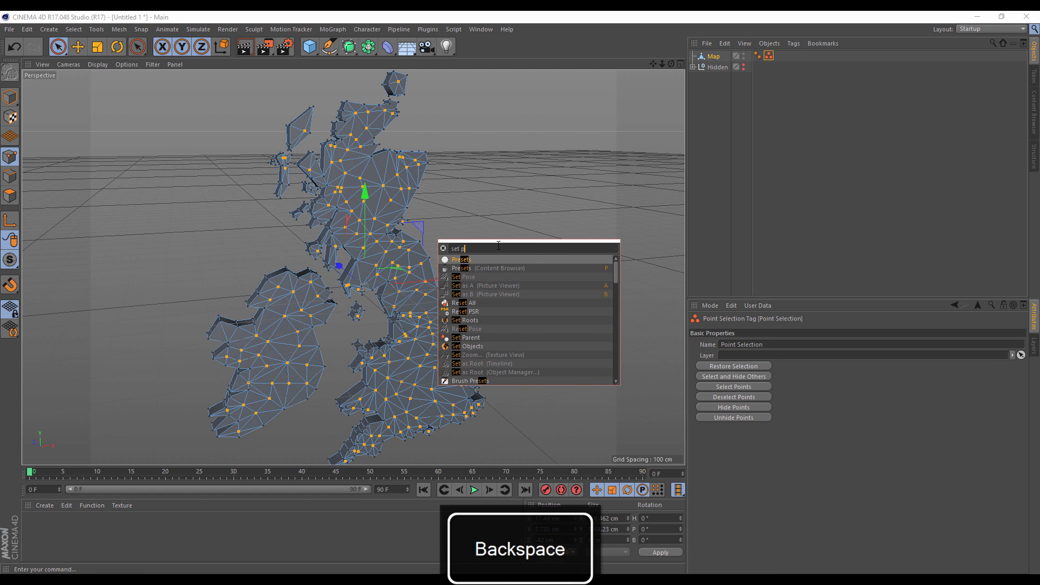
{"action": "type", "text": "oint"}
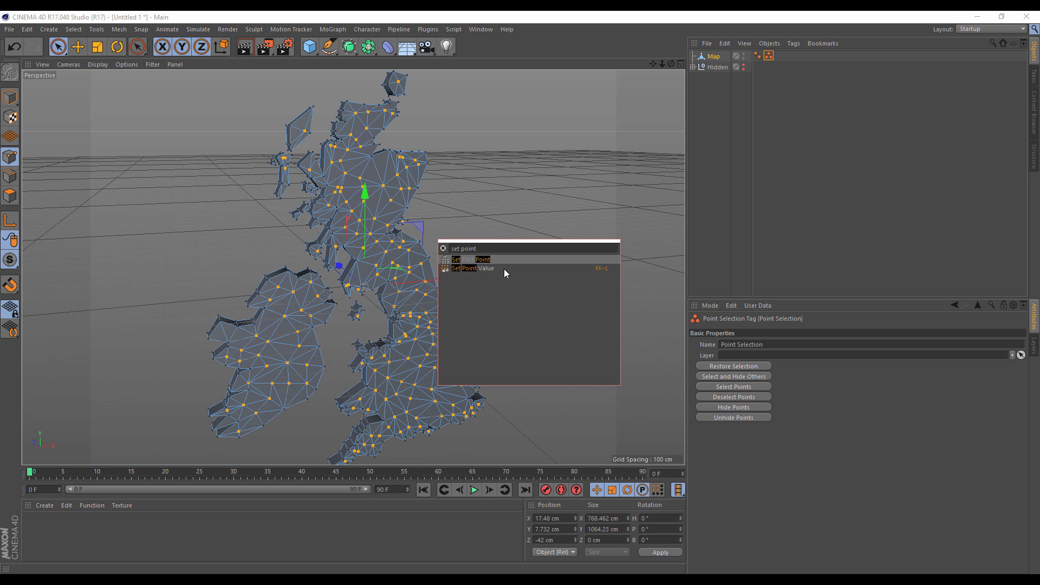
{"action": "left_click", "coordinate": [482, 269]}
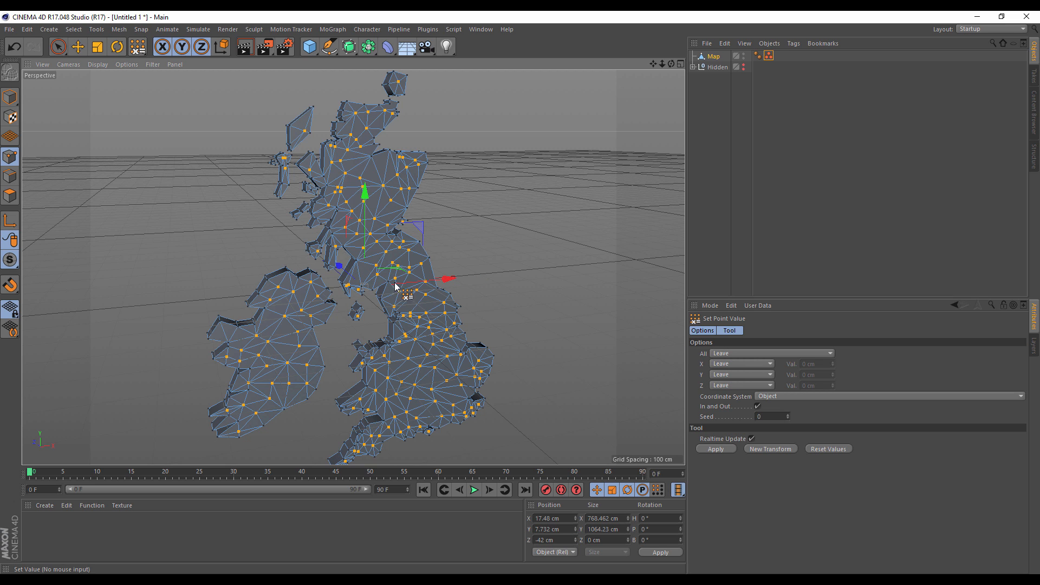
{"action": "left_click", "coordinate": [729, 386]}
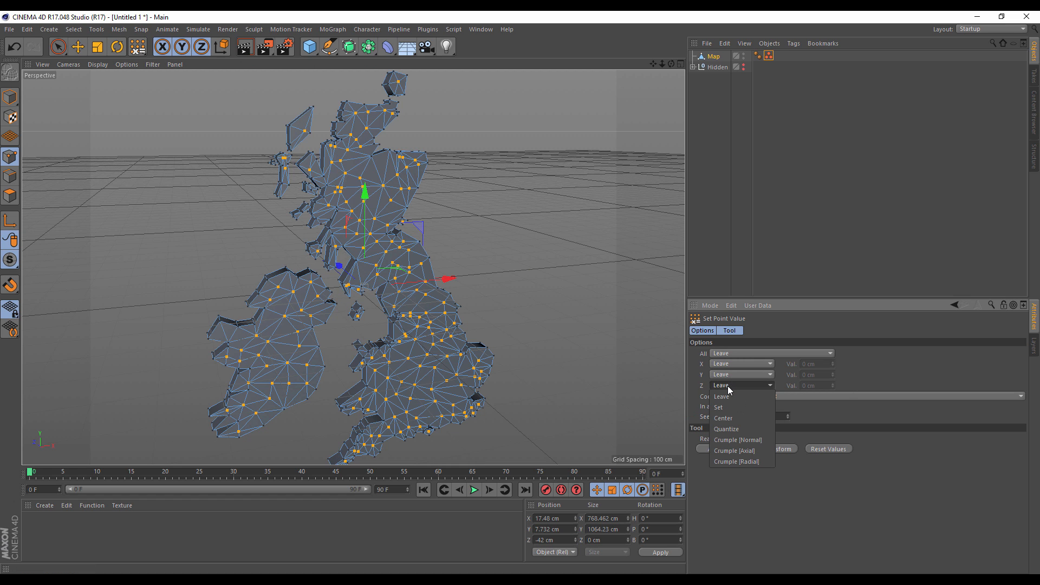
{"action": "left_click", "coordinate": [739, 450]}
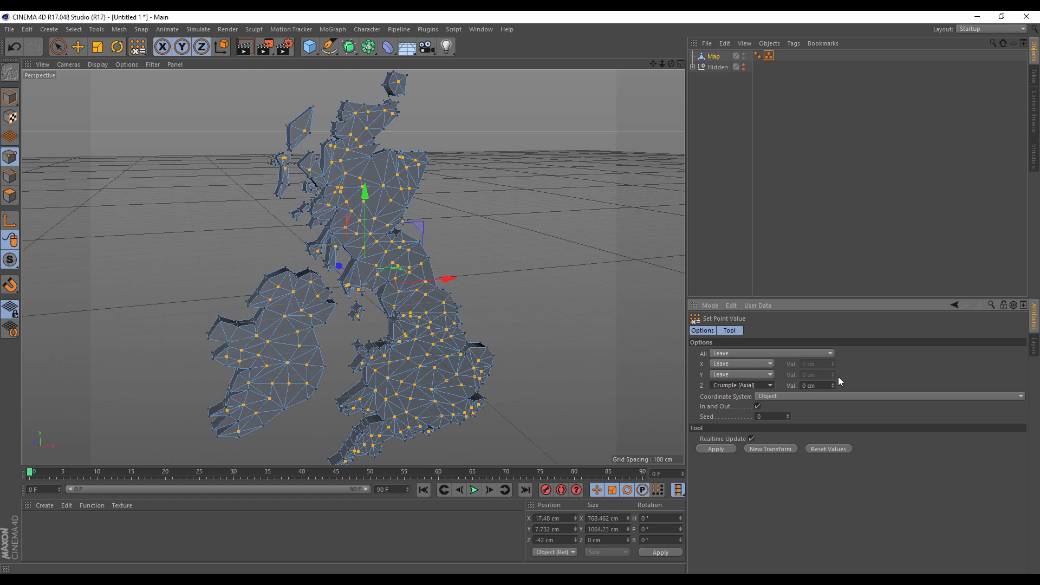
Try a Z crumple of 25 cm on the selected inner points, inspect the relief, and undo it
{"action": "left_click", "coordinate": [808, 386]}
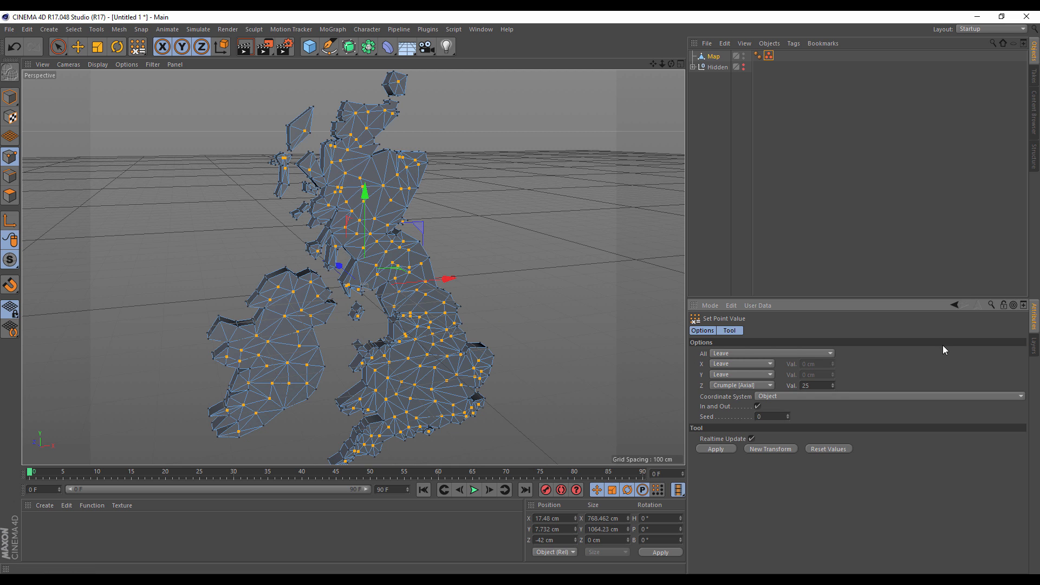
{"action": "type", "text": "25"}
{"action": "left_click", "coordinate": [715, 449]}
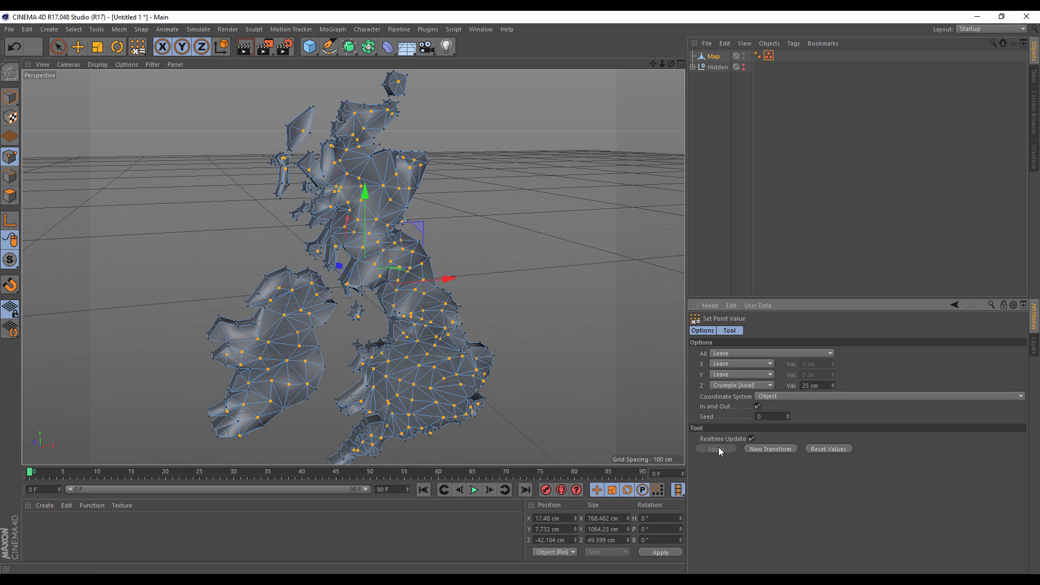
{"action": "mouse_move", "coordinate": [671, 64]}
{"action": "left_mouse_down"}
{"action": "mouse_move", "coordinate": [845, 76]}
{"action": "mouse_move", "coordinate": [758, 116]}
{"action": "mouse_move", "coordinate": [678, 59]}
{"action": "left_mouse_up"}
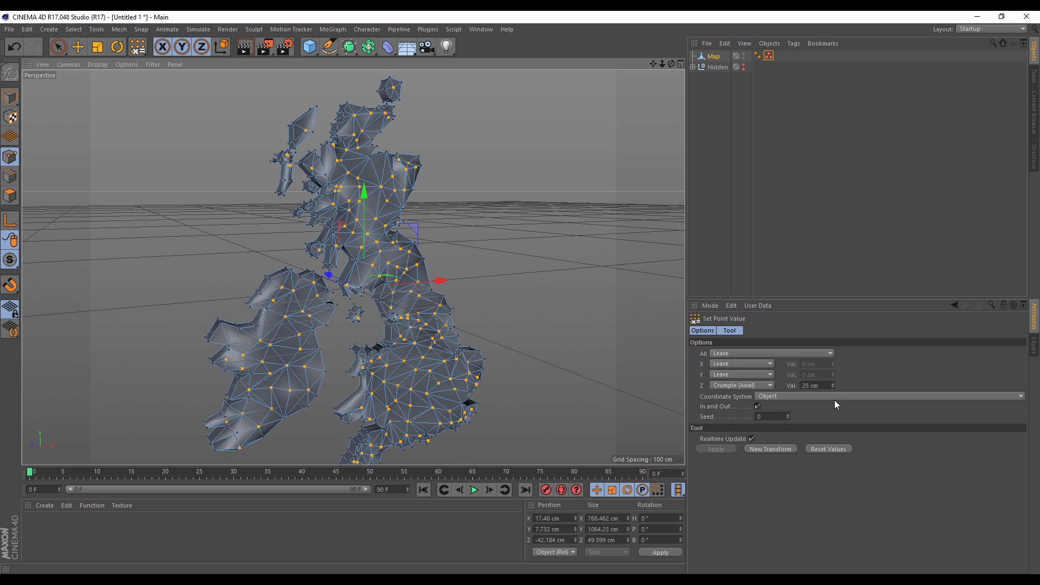
{"action": "key", "text": "ctrl+z"}
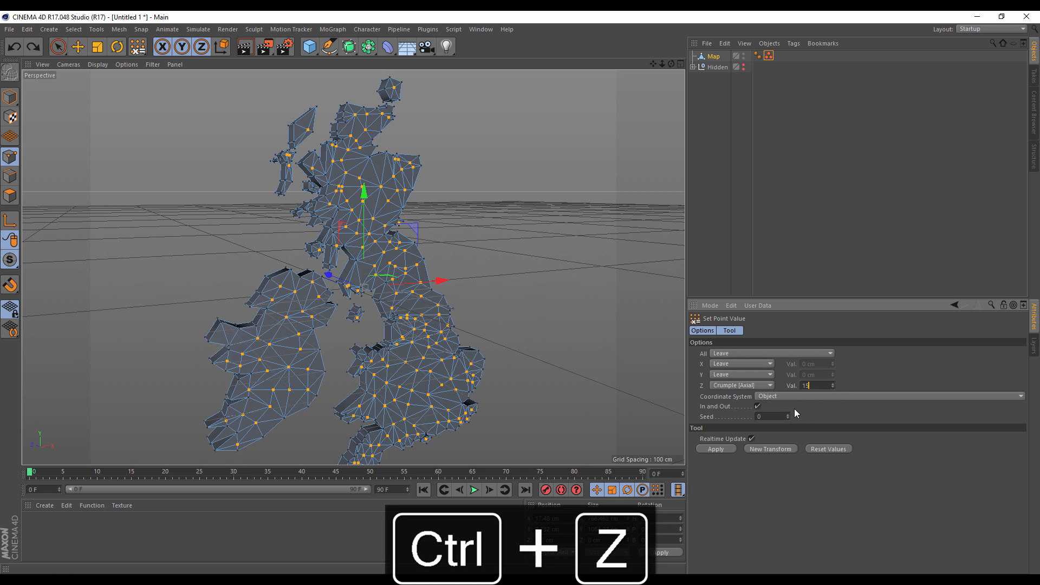
Try a Z crumple of 15 cm on the selected inner points and delete the Map object's Phong tag
{"action": "left_click", "coordinate": [721, 449]}
{"action": "left_click_drag", "start_coordinate": [672, 64], "coordinate": [674, 131]}
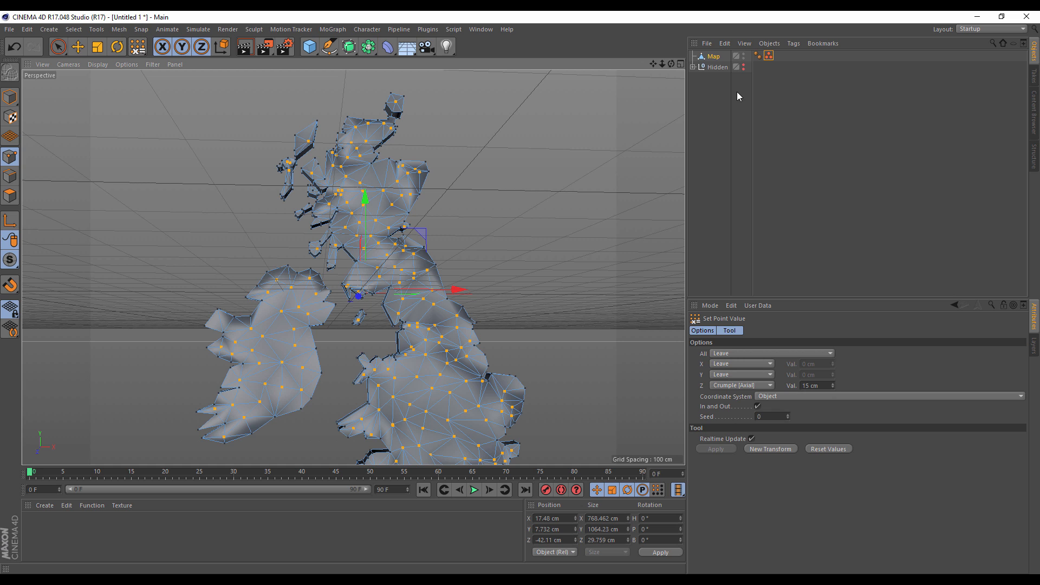
{"action": "left_click", "coordinate": [758, 56]}
{"action": "key", "text": "Delete"}
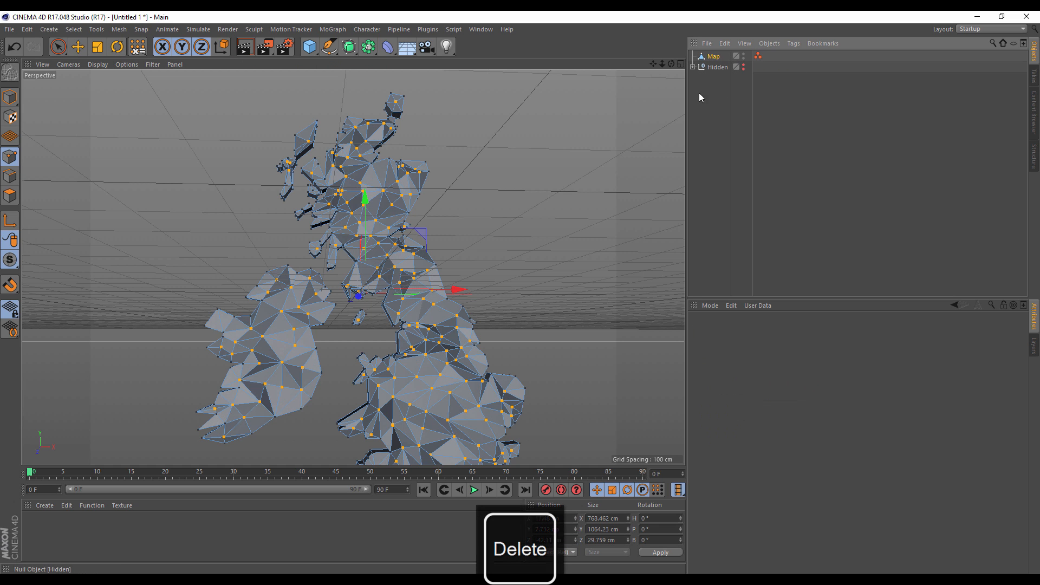
Render the perspective view as a preview, and undo the Phong tag deletion and the 15 cm crumple
{"action": "left_click_drag", "start_coordinate": [662, 64], "coordinate": [654, 66]}
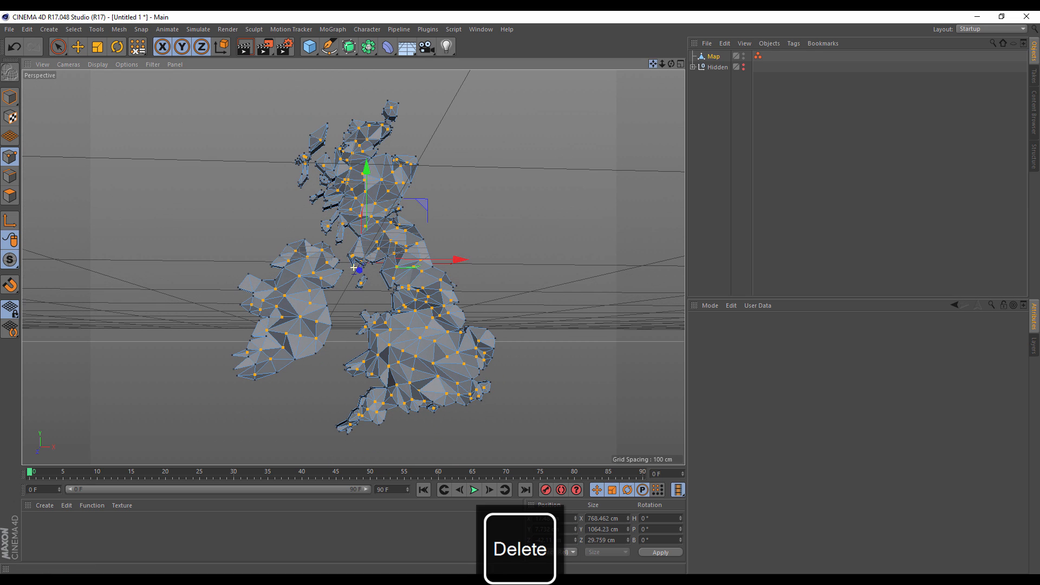
{"action": "left_click", "coordinate": [241, 53]}
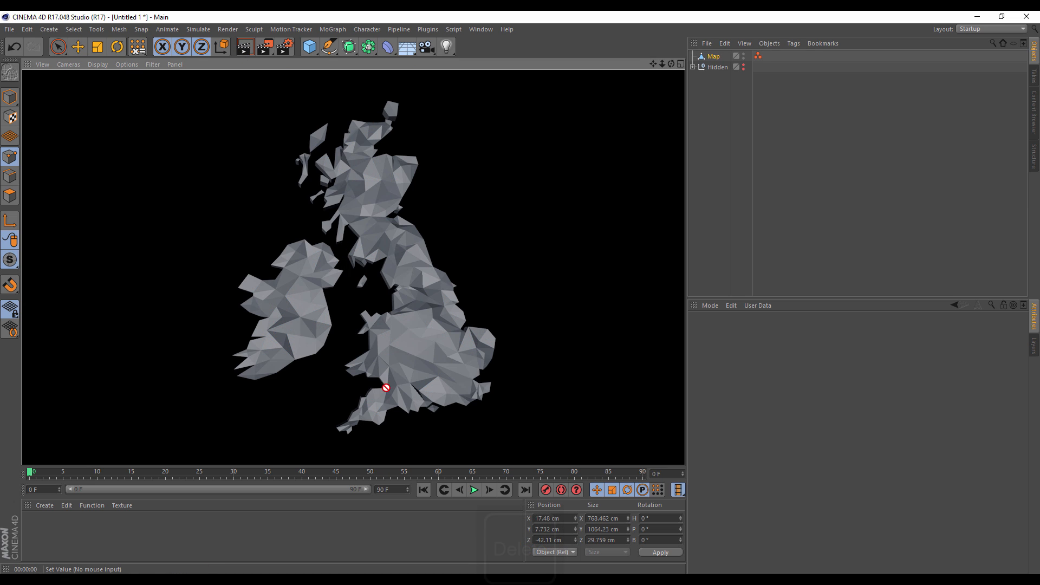
{"action": "left_click", "coordinate": [717, 58]}
{"action": "key", "text": "ctrl+z"}
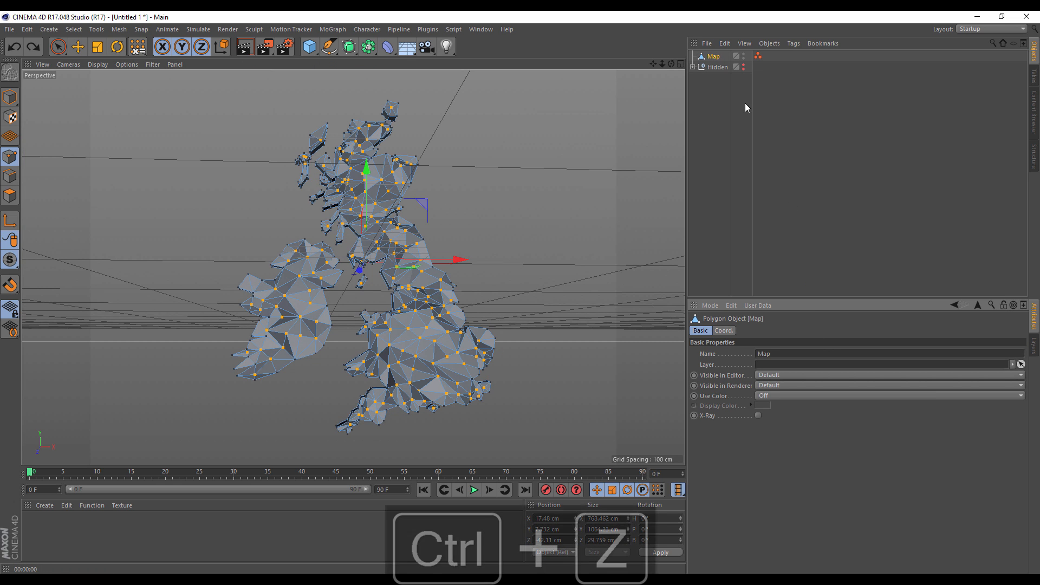
{"action": "left_click", "coordinate": [744, 69]}
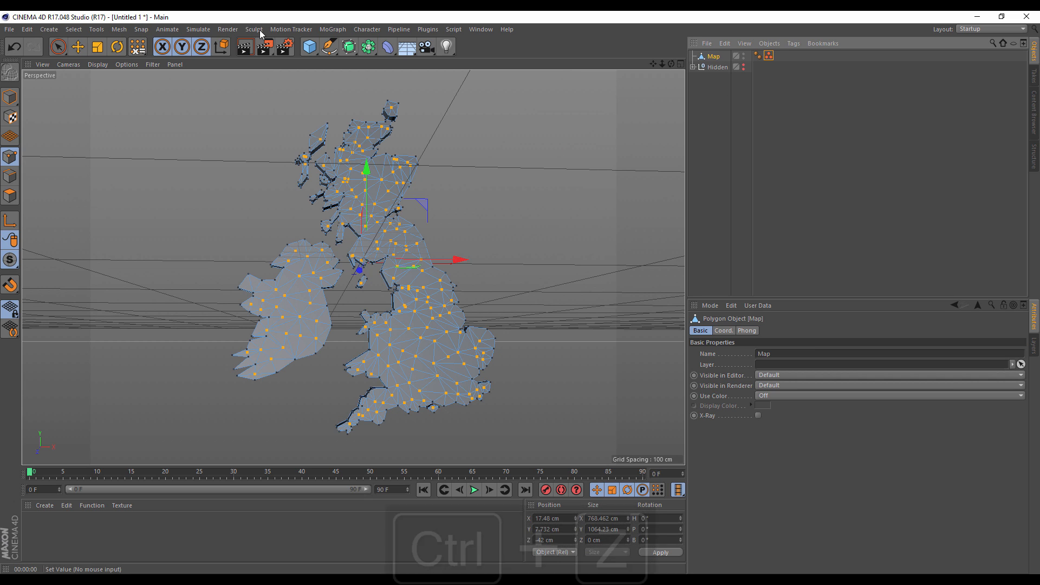
Crumple the selected inner points along Z by 10 cm with Set Point Value
{"action": "left_click", "coordinate": [138, 47]}
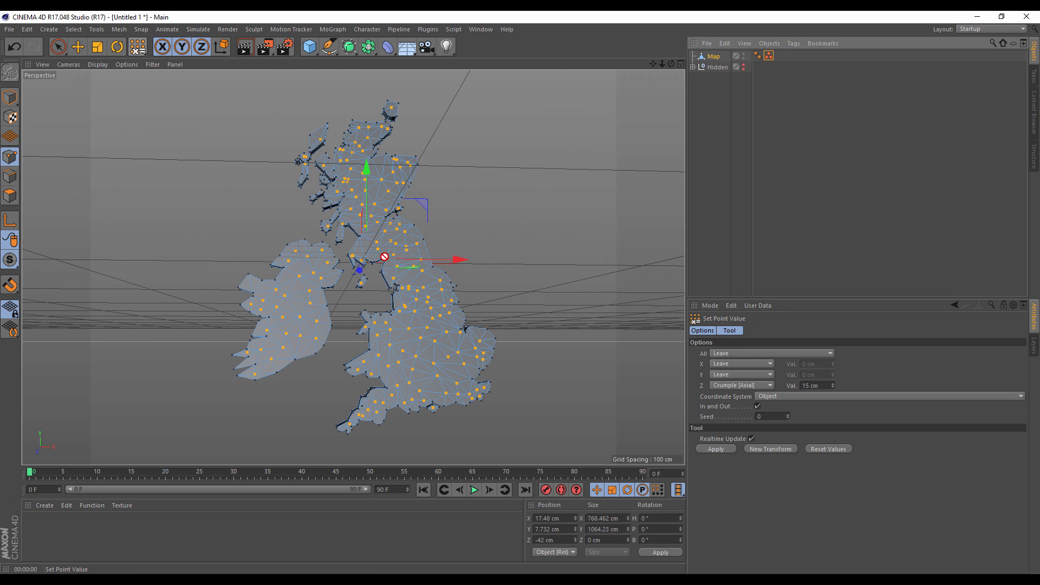
{"action": "double_click", "coordinate": [817, 386]}
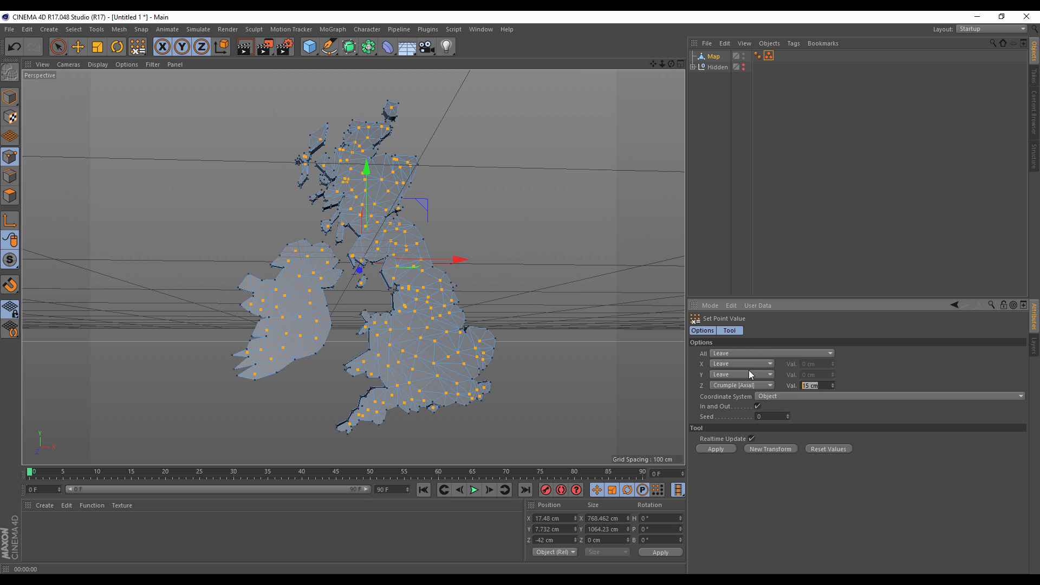
{"action": "type", "text": "10"}
{"action": "key", "text": "Return"}
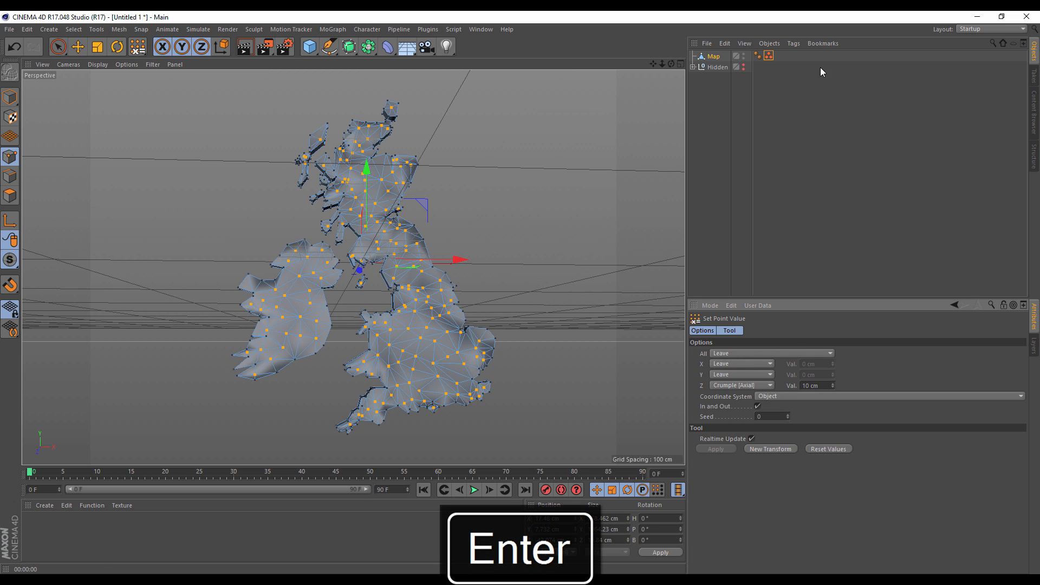
Delete the Map object's Phong tag for flat-shaded facets and render the perspective view as a preview
{"action": "key", "text": "Delete"}
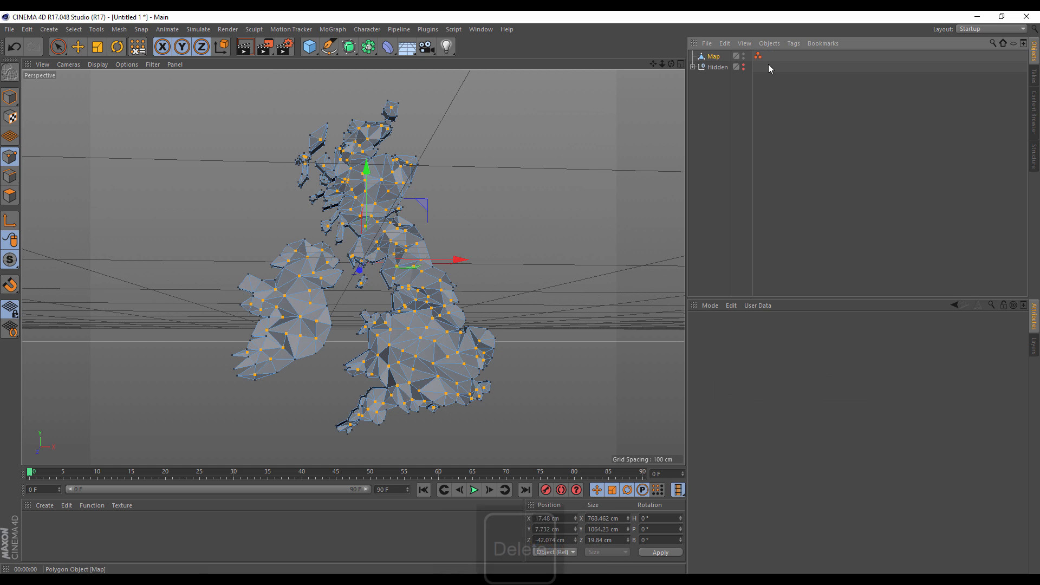
{"action": "left_click", "coordinate": [243, 53]}
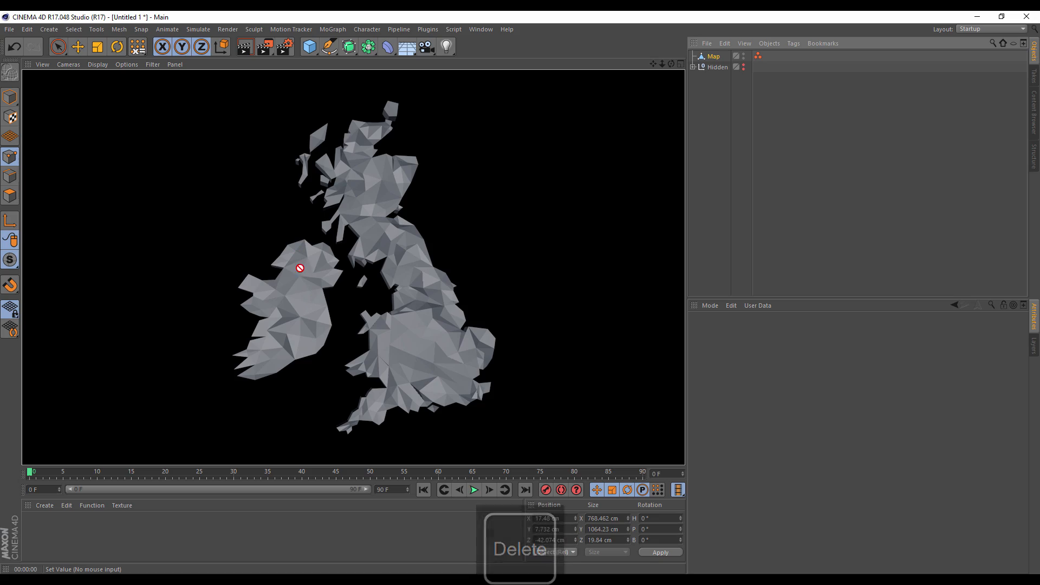
{"action": "left_click_drag", "start_coordinate": [671, 64], "coordinate": [840, 89]}
Invert the Map object's point selection so the coastline points are selected instead of the inner surface points
{"action": "left_click", "coordinate": [758, 55]}
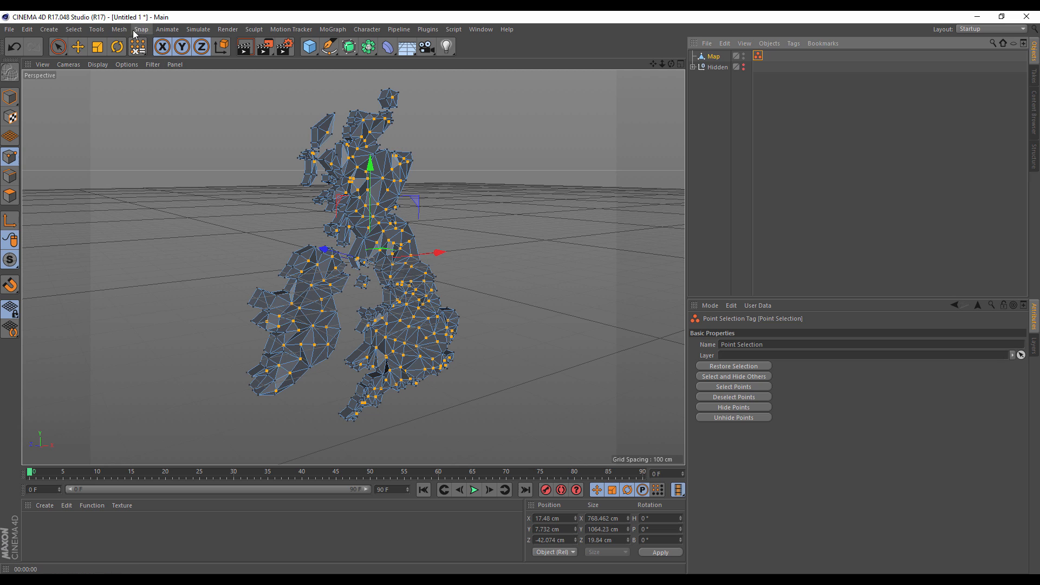
{"action": "left_click", "coordinate": [73, 30]}
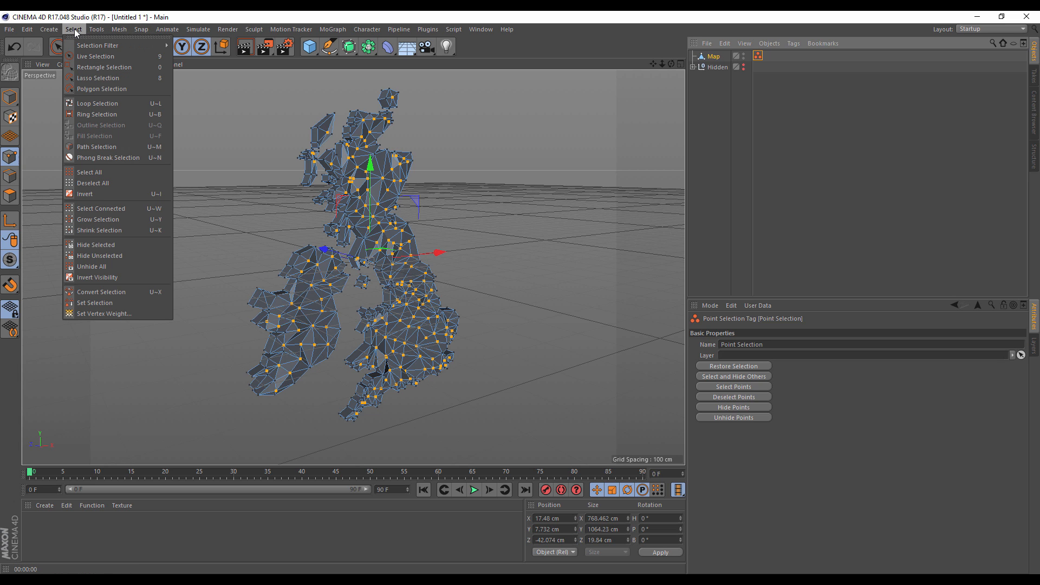
{"action": "left_click", "coordinate": [100, 193]}
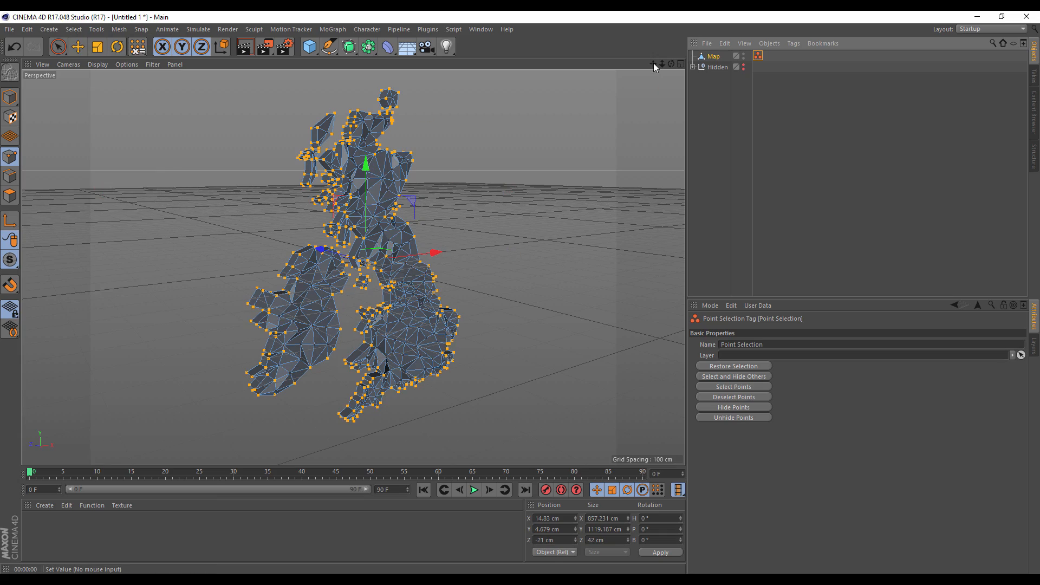
Crumple the selected coastline points along Z by 2 cm with Set Point Value
{"action": "left_click_drag", "start_coordinate": [662, 65], "coordinate": [734, 101]}
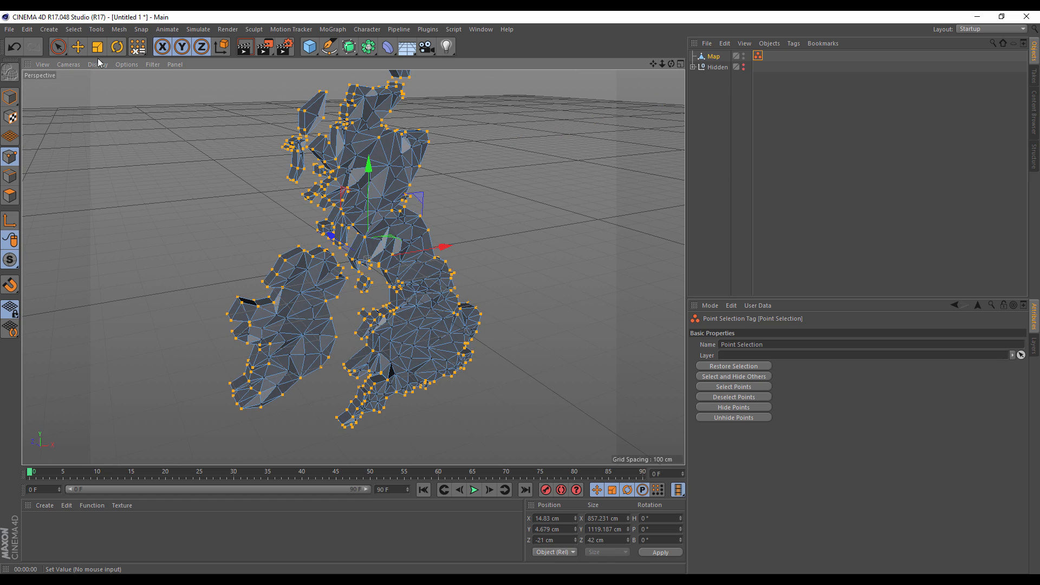
{"action": "left_click", "coordinate": [138, 46]}
{"action": "left_click", "coordinate": [815, 385]}
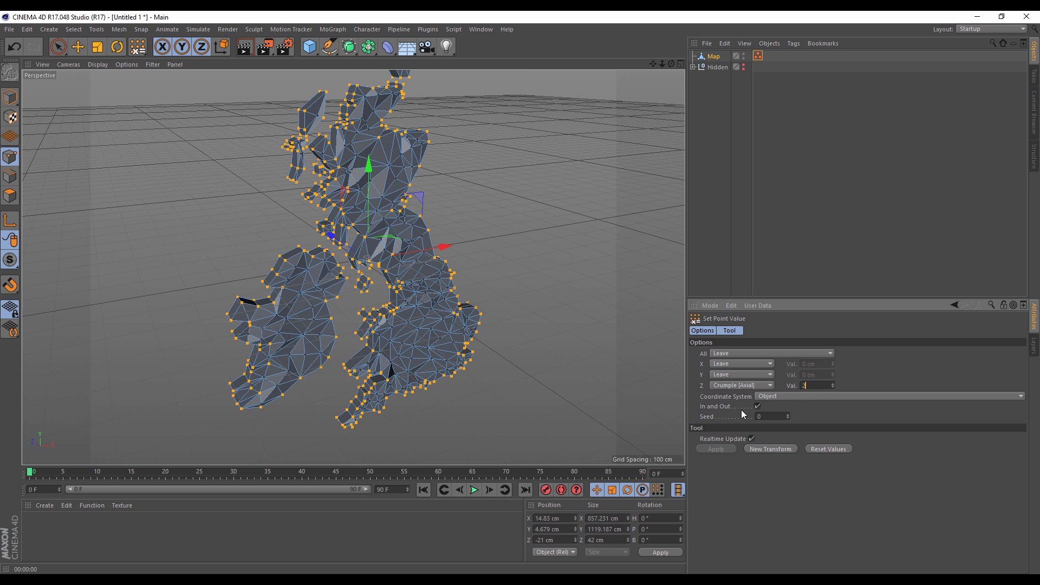
{"action": "type", "text": "2"}
{"action": "key", "text": "Return"}
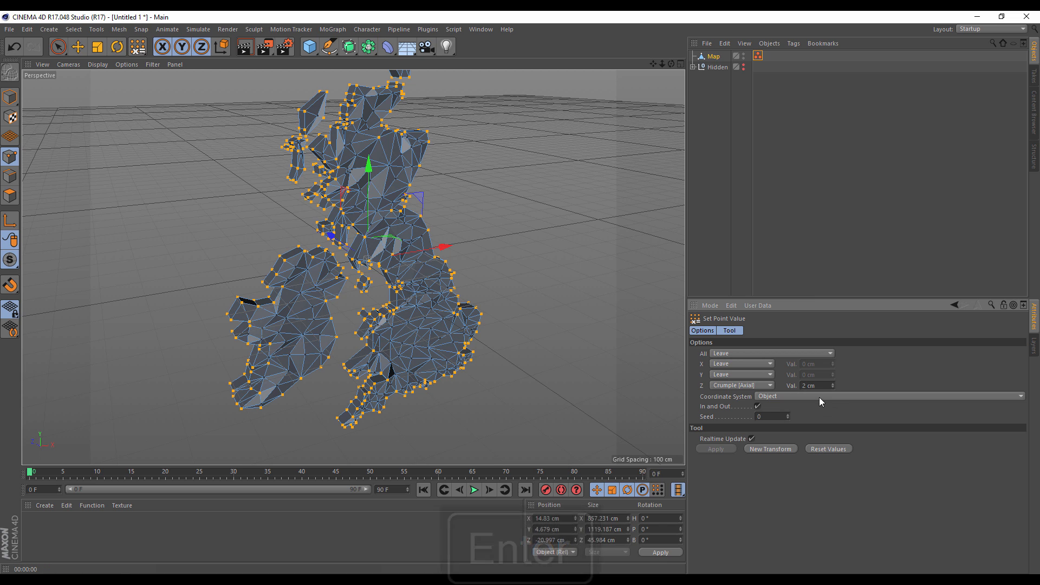
Undo the 2 cm crumple, crumple the coastline points along Z by 5 cm instead, and render the perspective view
{"action": "key", "text": "ctrl+z"}
{"action": "type", "text": "5"}
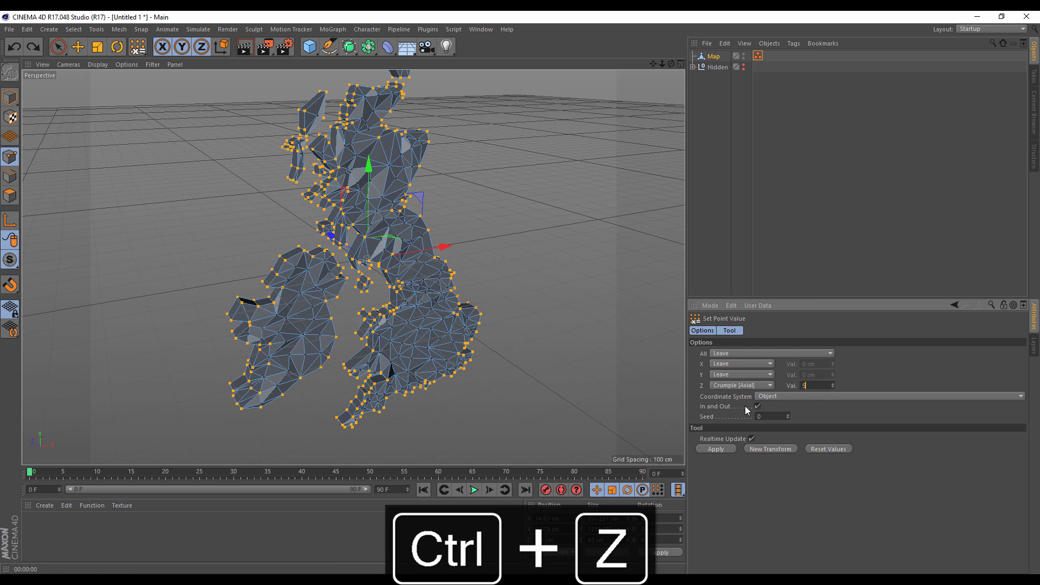
{"action": "left_click", "coordinate": [726, 449]}
{"action": "mouse_move", "coordinate": [671, 64]}
{"action": "left_mouse_down"}
{"action": "mouse_move", "coordinate": [628, 93]}
{"action": "mouse_move", "coordinate": [664, 66]}
{"action": "left_mouse_up"}
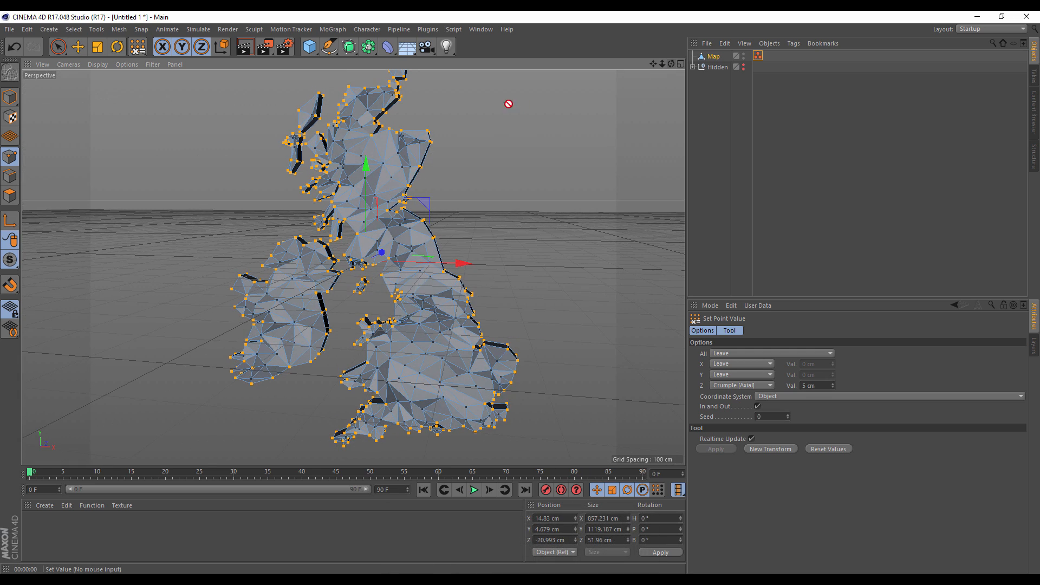
{"action": "key", "text": "ctrl+r"}
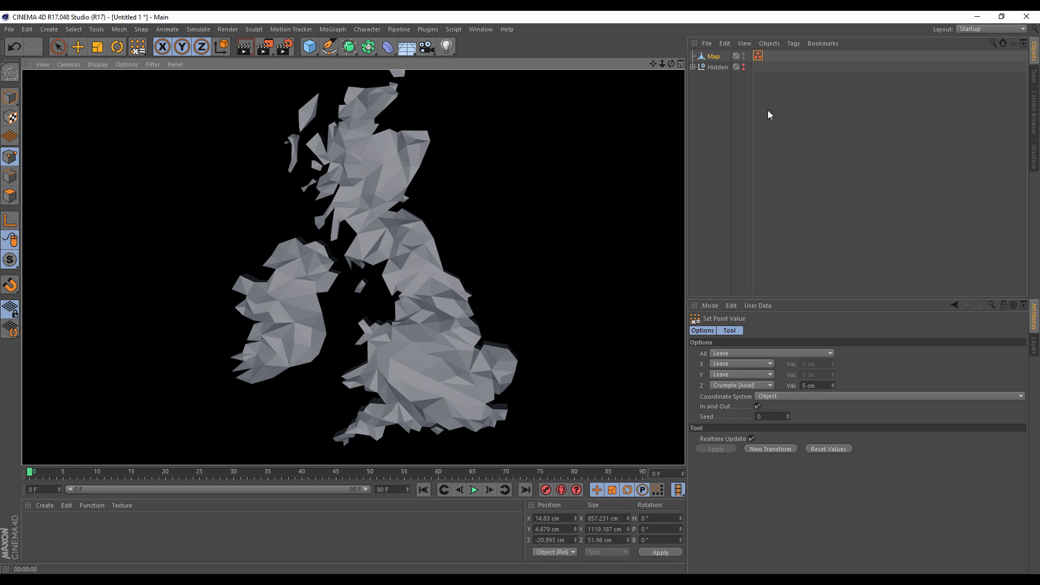
Move the Map surface point crowding its neighbour in south Wales to about X 99, Y -330, Z -47 cm
{"action": "left_click", "coordinate": [715, 57]}
{"action": "scroll", "coordinate": [385, 411], "scroll_direction": "up", "scroll_amount": 10}
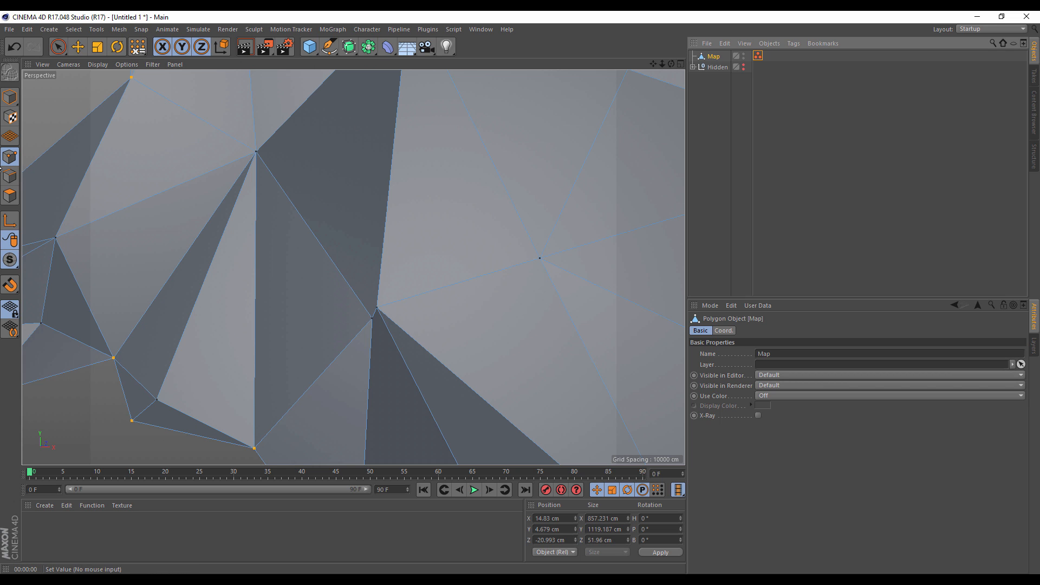
{"action": "key", "text": "9"}
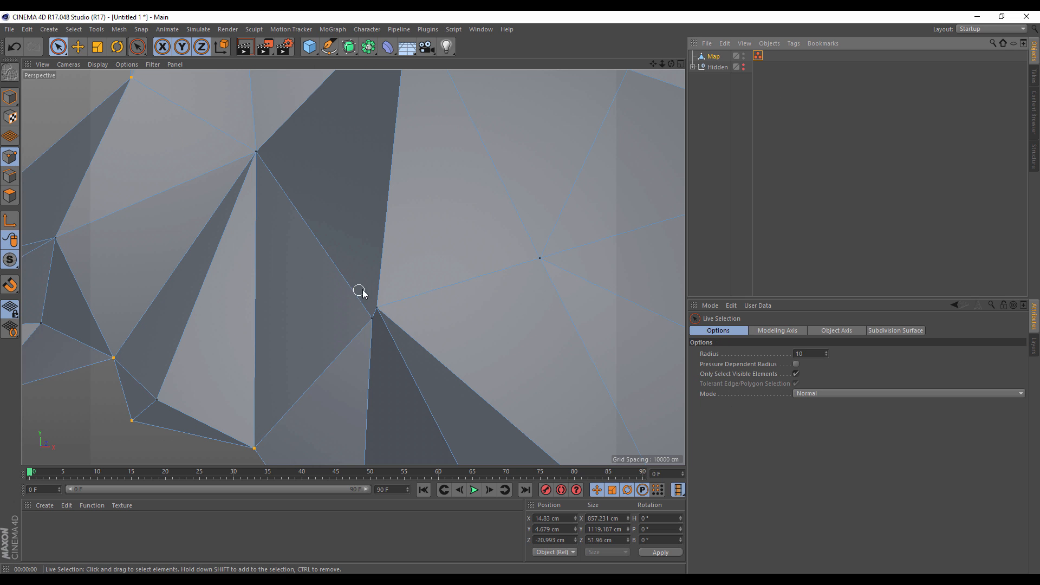
{"action": "left_click", "coordinate": [376, 310]}
{"action": "key", "text": "Delete"}
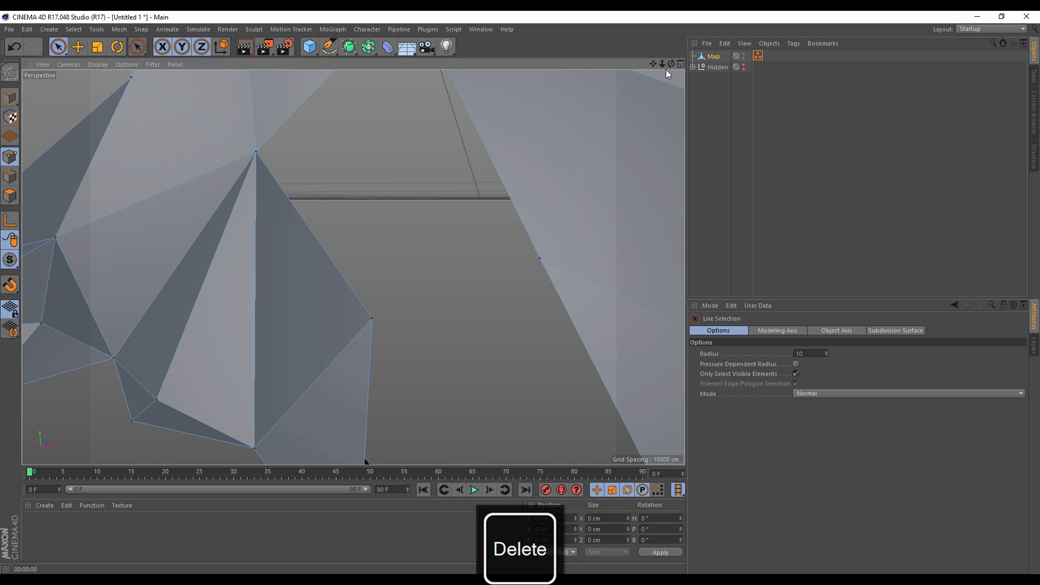
{"action": "scroll", "coordinate": [353, 267], "scroll_direction": "down", "scroll_amount": 2}
{"action": "key", "text": "ctrl+z"}
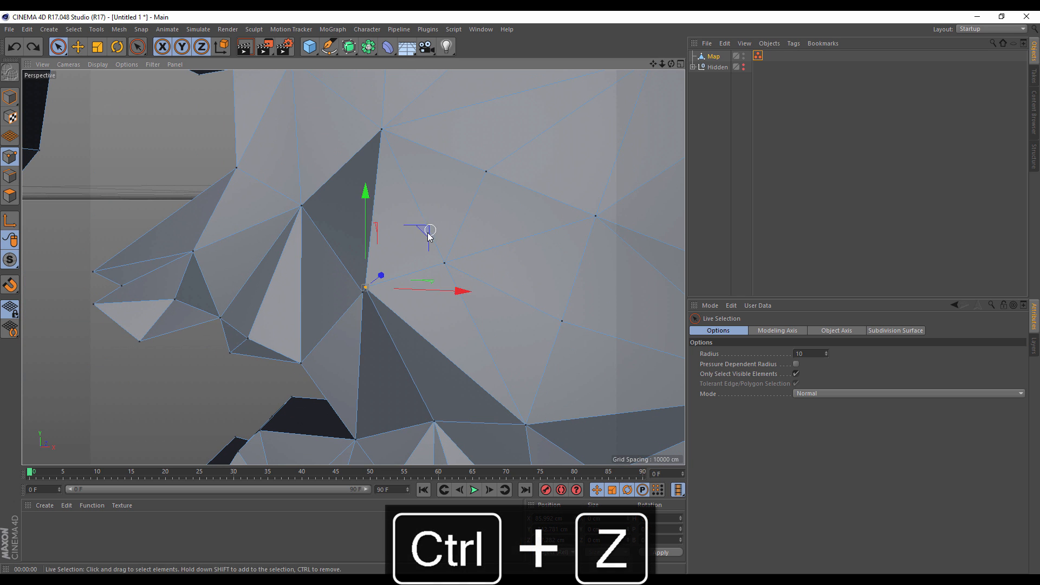
{"action": "left_click_drag", "start_coordinate": [440, 210], "coordinate": [459, 203]}
{"action": "key", "text": "k"}
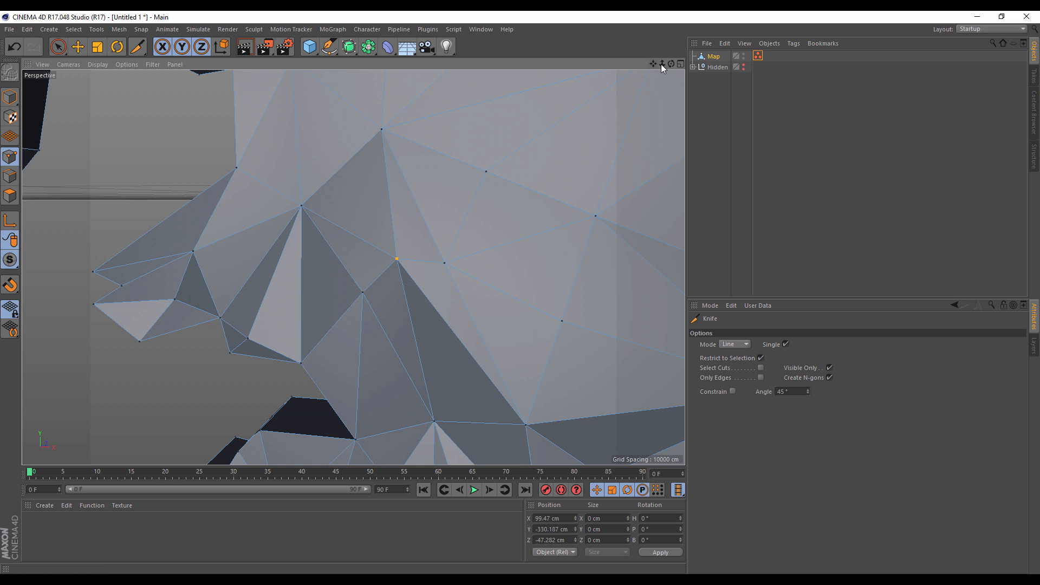
Render previews of southern Britain and examine the facets around the Welsh coast
{"action": "left_click_drag", "start_coordinate": [662, 64], "coordinate": [354, 268]}
{"action": "left_click", "coordinate": [245, 48]}
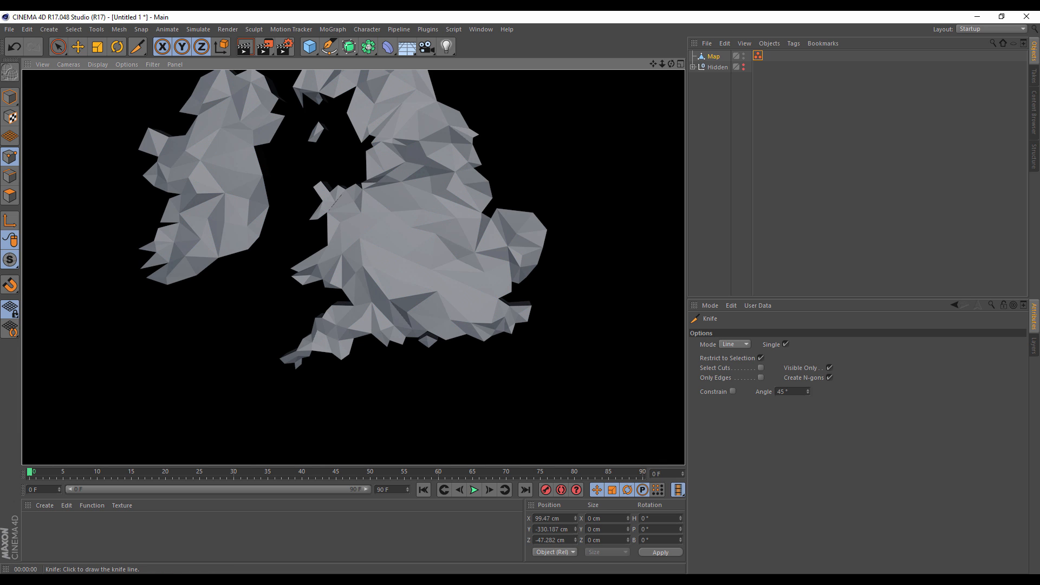
{"action": "mouse_move", "coordinate": [662, 64]}
{"action": "left_mouse_down"}
{"action": "mouse_move", "coordinate": [354, 268]}
{"action": "mouse_move", "coordinate": [465, 278]}
{"action": "left_mouse_up"}
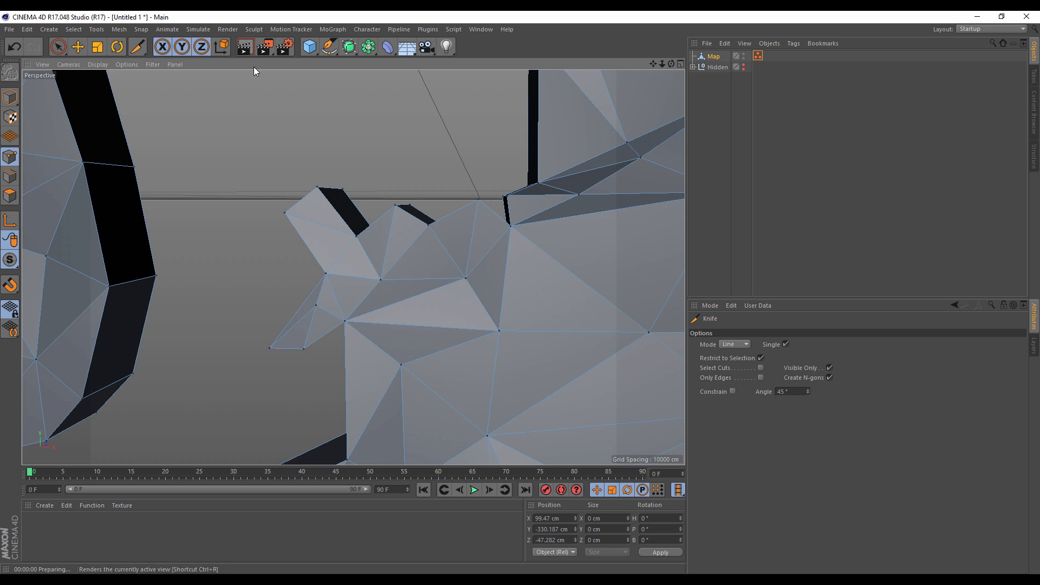
{"action": "left_click", "coordinate": [244, 47]}
{"action": "left_click_drag", "start_coordinate": [662, 64], "coordinate": [662, 64]}
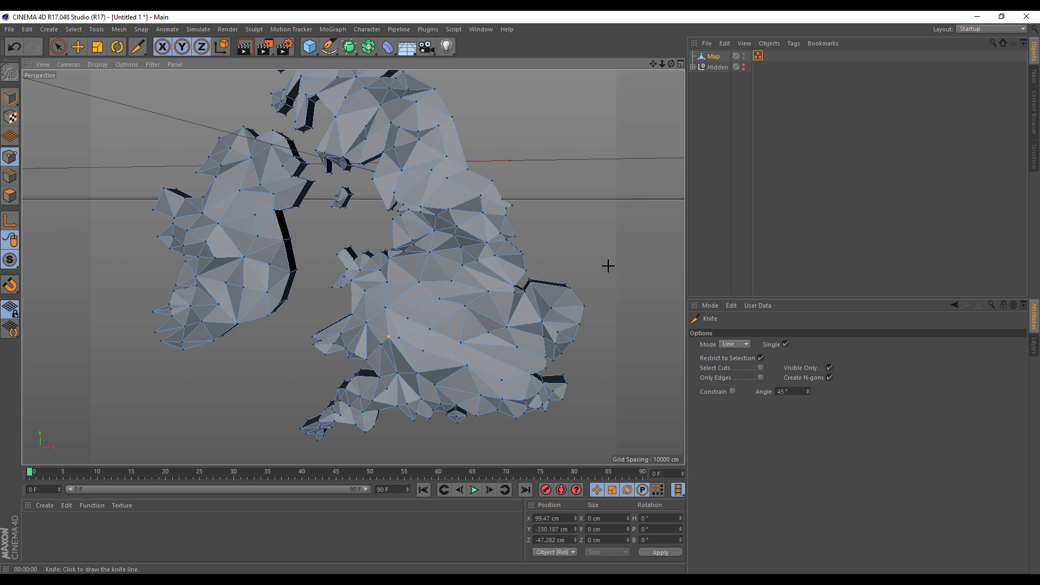
Select a surface point in north-west Wales and pull it outward along Z to about -54 cm
{"action": "left_click_drag", "start_coordinate": [671, 63], "coordinate": [531, 114]}
{"action": "left_click", "coordinate": [58, 47]}
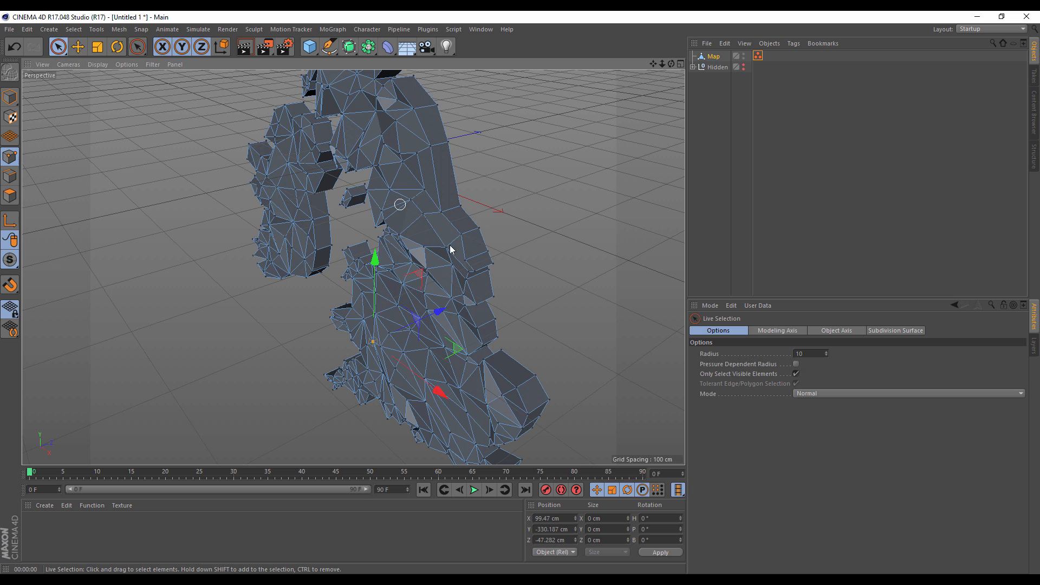
{"action": "scroll", "coordinate": [453, 241], "scroll_direction": "up", "scroll_amount": 10}
{"action": "left_click_drag", "start_coordinate": [430, 254], "coordinate": [396, 250]}
{"action": "left_click_drag", "start_coordinate": [665, 64], "coordinate": [353, 267]}
{"action": "mouse_move", "coordinate": [655, 64]}
{"action": "left_mouse_down"}
{"action": "mouse_move", "coordinate": [353, 267]}
{"action": "mouse_move", "coordinate": [662, 64]}
{"action": "left_mouse_up"}
{"action": "left_click", "coordinate": [394, 188]}
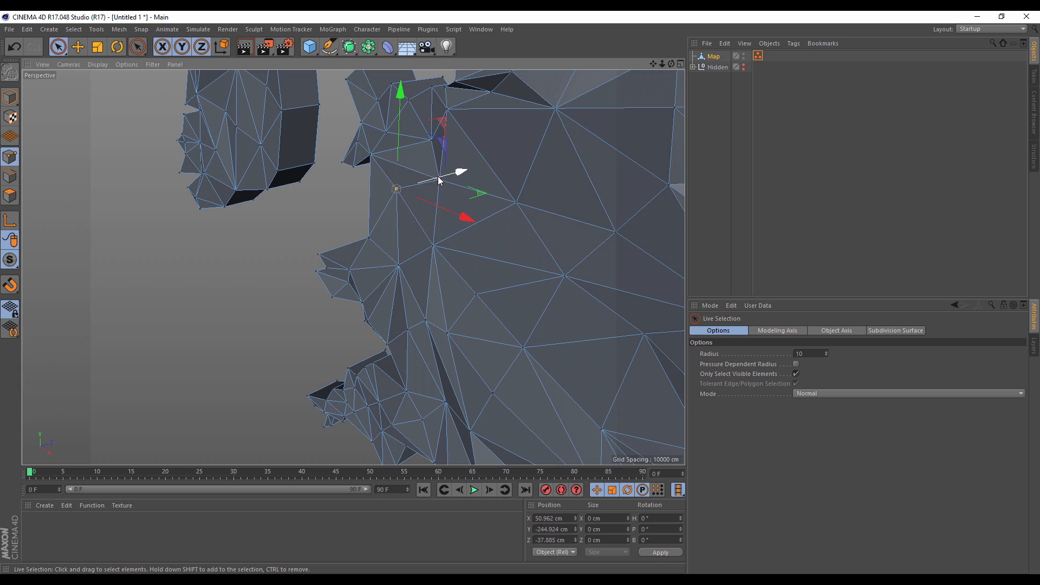
{"action": "left_click_drag", "start_coordinate": [451, 177], "coordinate": [427, 189]}
{"action": "left_click_drag", "start_coordinate": [663, 64], "coordinate": [354, 267]}
{"action": "left_click_drag", "start_coordinate": [655, 64], "coordinate": [353, 267]}
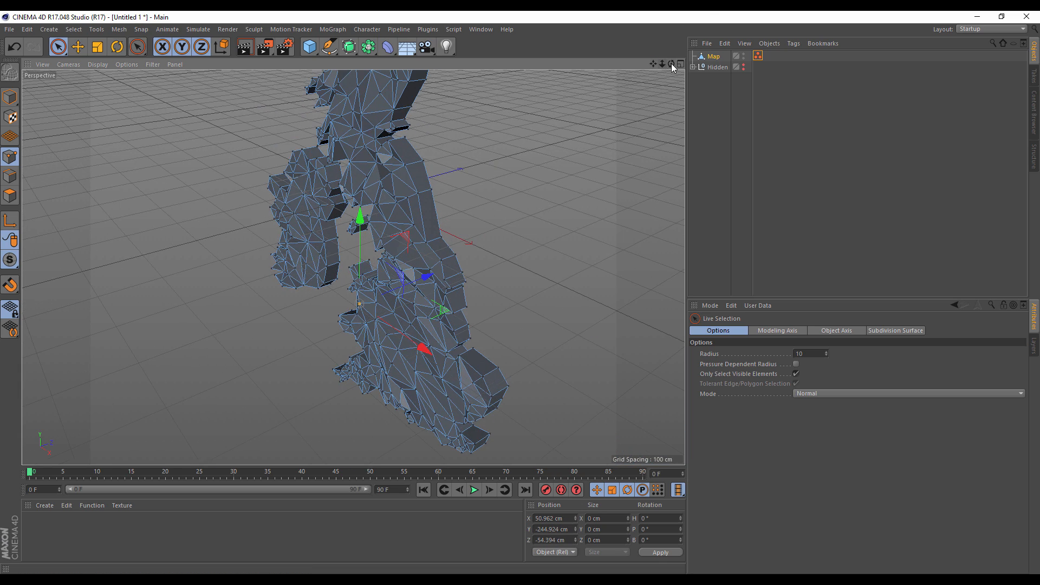
{"action": "left_click_drag", "start_coordinate": [672, 66], "coordinate": [353, 268]}
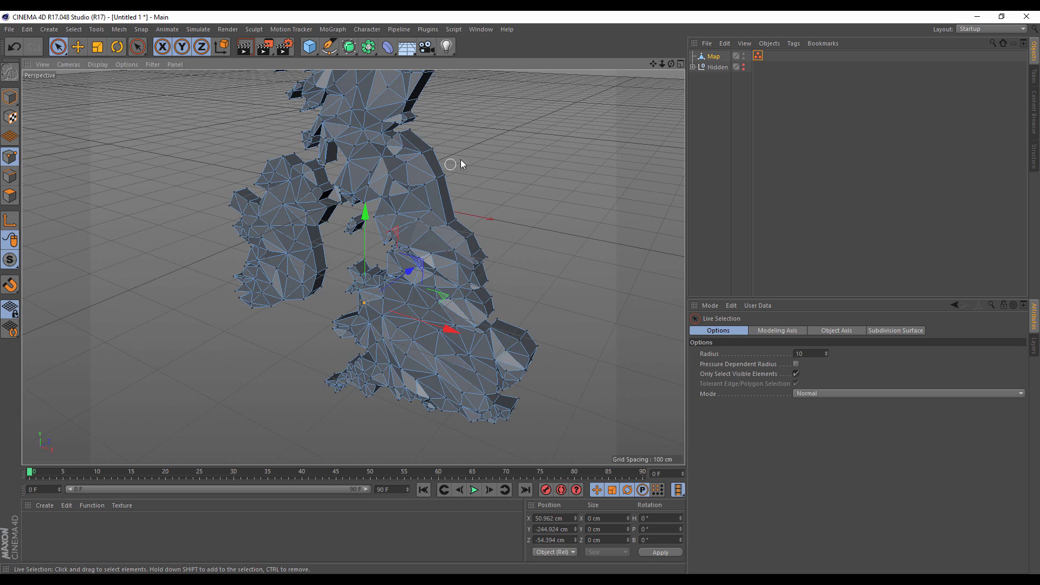
Switch to polygon editing and store the map's front-surface polygons as a polygon selection tag
{"action": "left_click", "coordinate": [10, 195]}
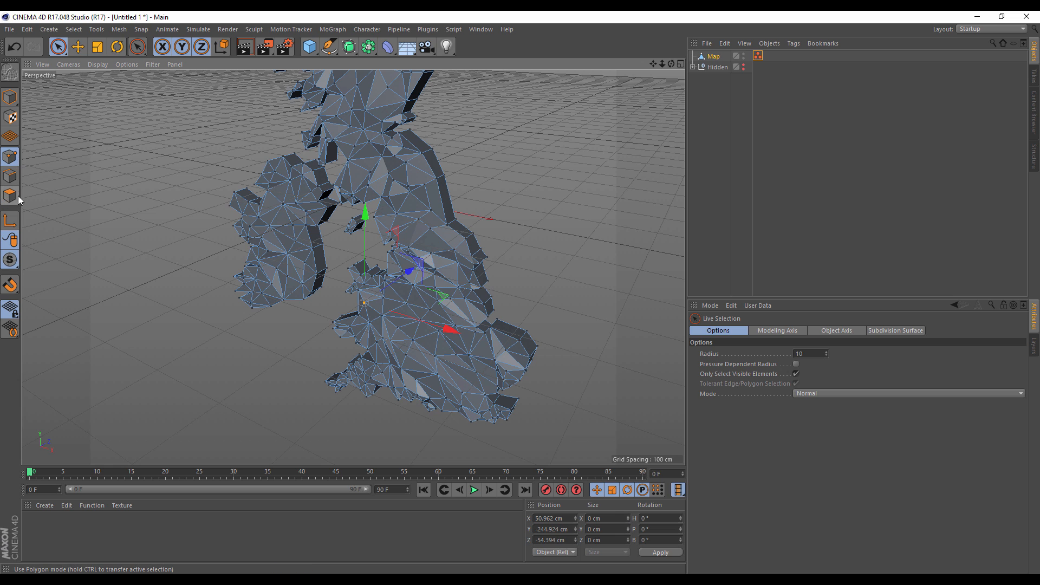
{"action": "key", "text": "ctrl+a"}
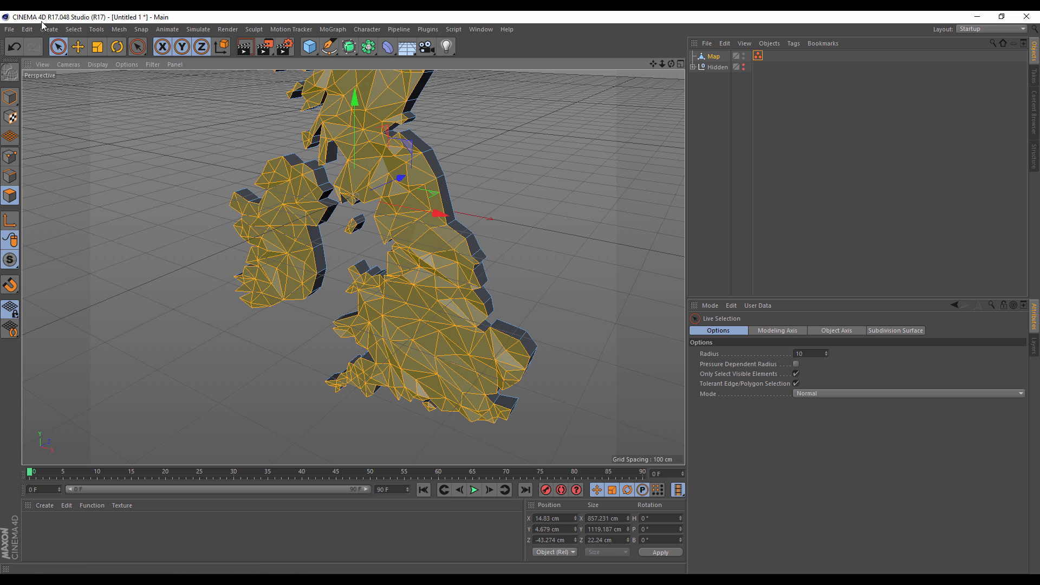
{"action": "left_click", "coordinate": [26, 29]}
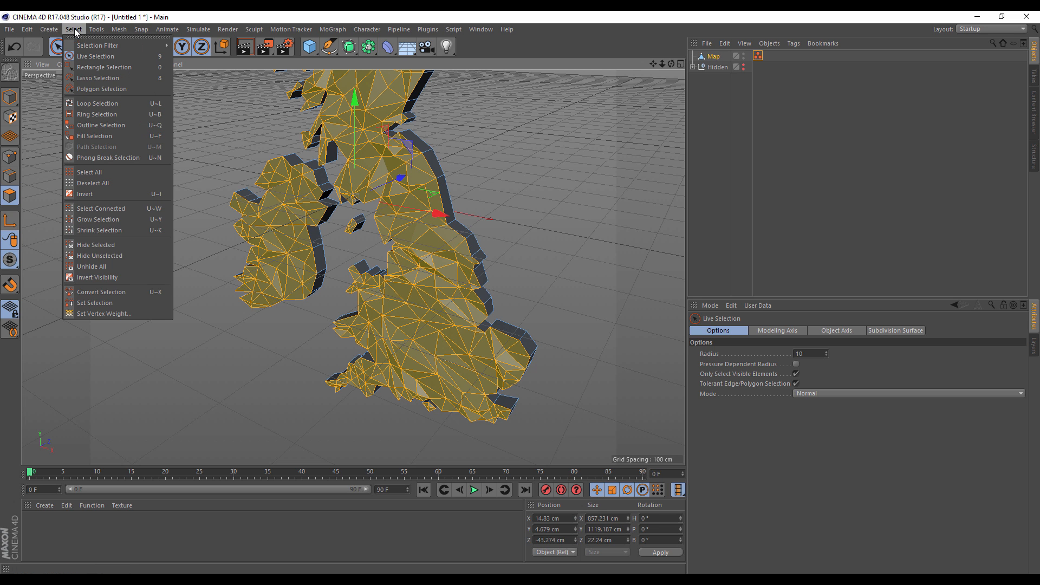
{"action": "left_click", "coordinate": [106, 299]}
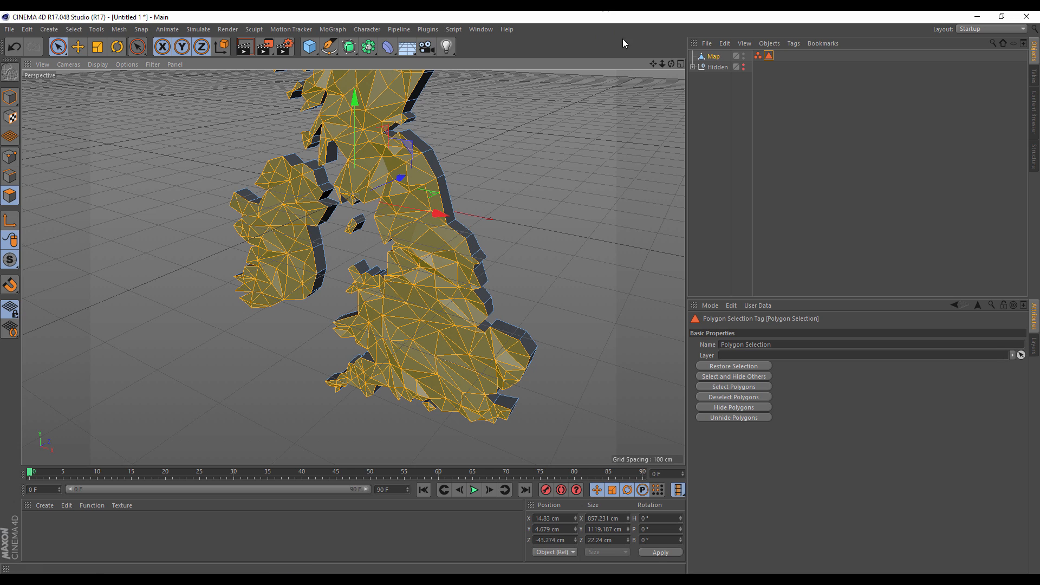
Bring the whole map into view, then open the Content Browser and place its window over the viewport
{"action": "left_click_drag", "start_coordinate": [655, 65], "coordinate": [608, 69]}
{"action": "left_click_drag", "start_coordinate": [672, 64], "coordinate": [667, 103]}
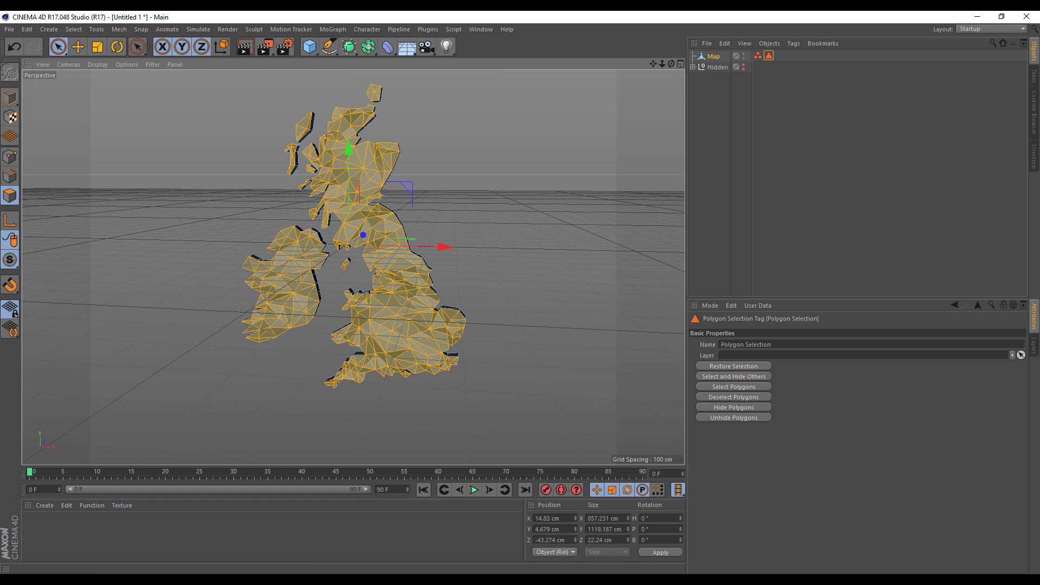
{"action": "left_click", "coordinate": [483, 30]}
{"action": "left_click", "coordinate": [483, 29]}
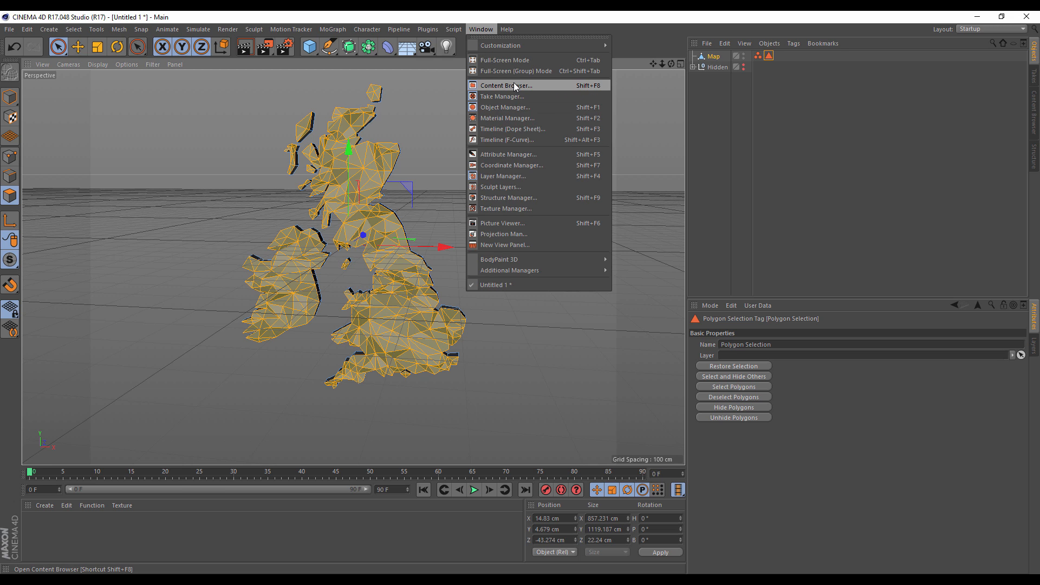
{"action": "left_click", "coordinate": [517, 86]}
{"action": "left_click_drag", "start_coordinate": [481, 17], "coordinate": [504, 52]}
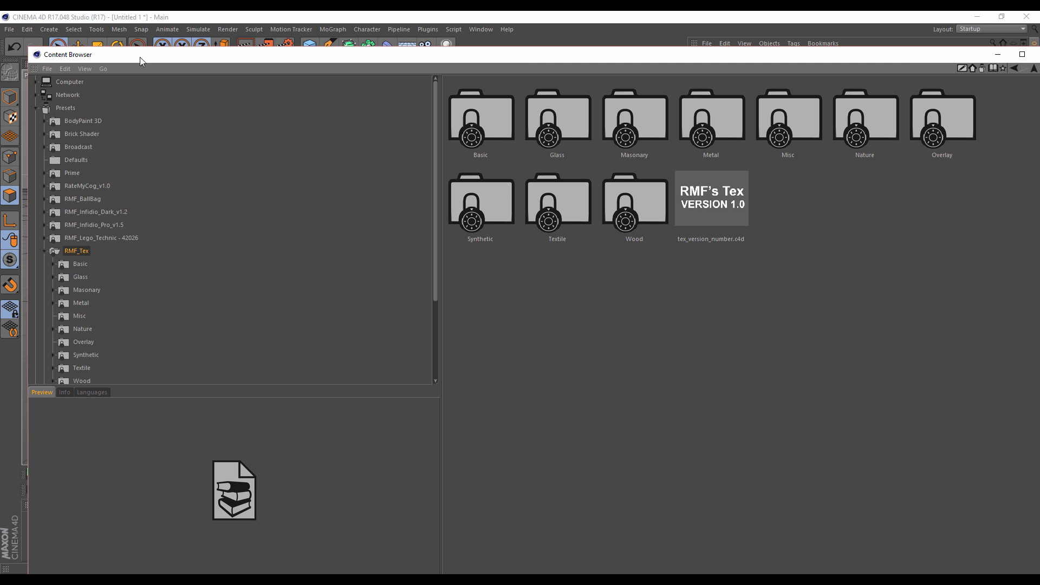
{"action": "left_click_drag", "start_coordinate": [31, 49], "coordinate": [542, 135]}
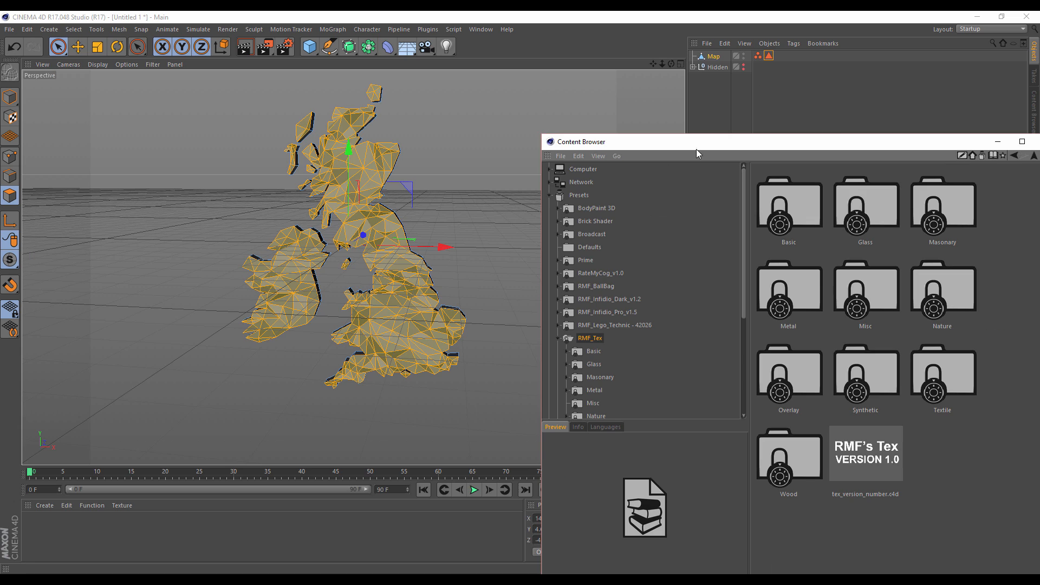
{"action": "left_click_drag", "start_coordinate": [269, 84], "coordinate": [242, 72]}
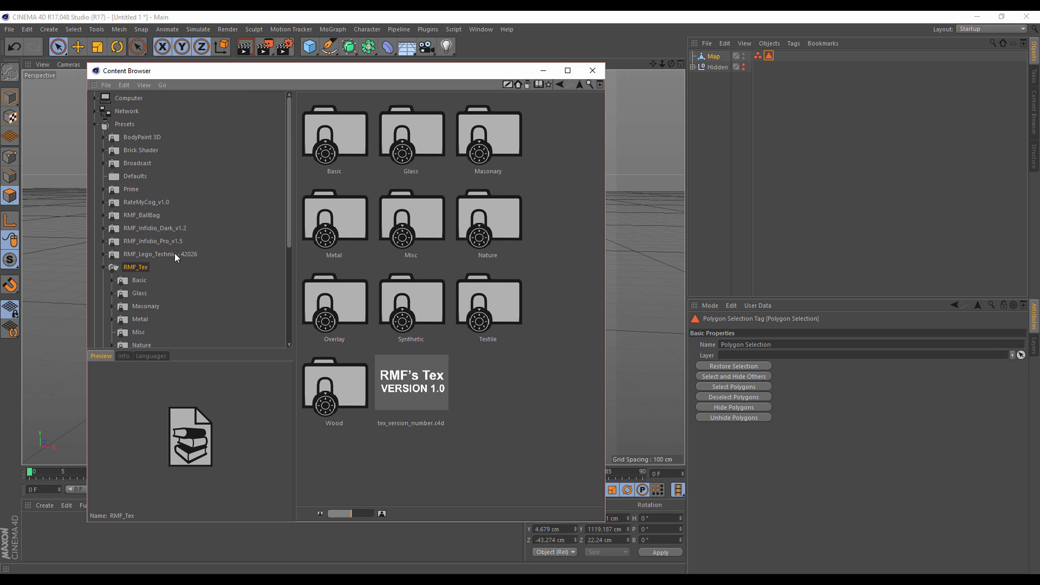
Add the Infidio_Pro_R16_V1.5.c4d studio from the RMF_Infidio_Pro_v1.5 presets and lower it along Y to beneath the map
{"action": "left_click", "coordinate": [169, 241]}
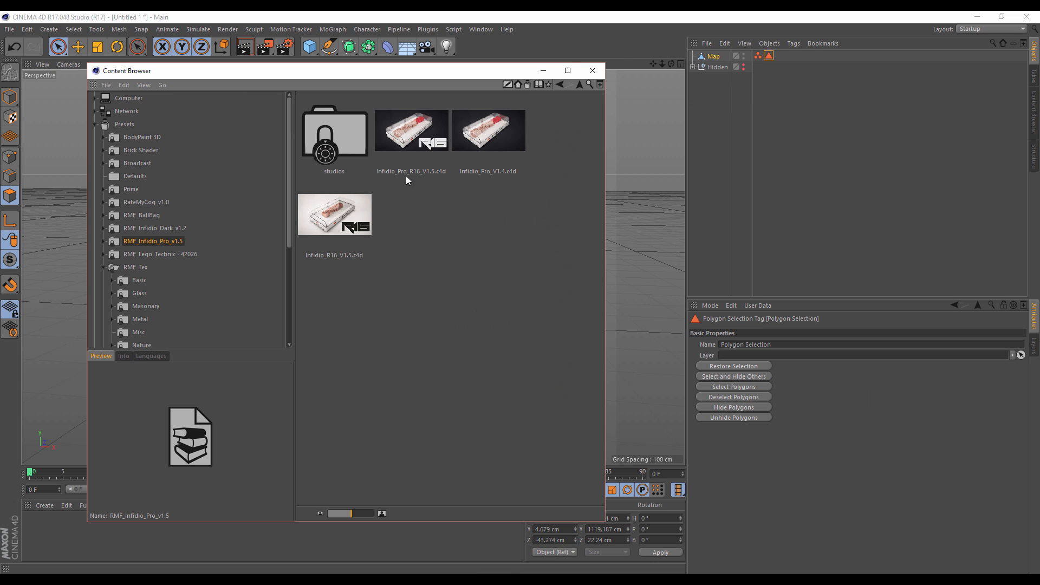
{"action": "left_click_drag", "start_coordinate": [410, 130], "coordinate": [801, 101]}
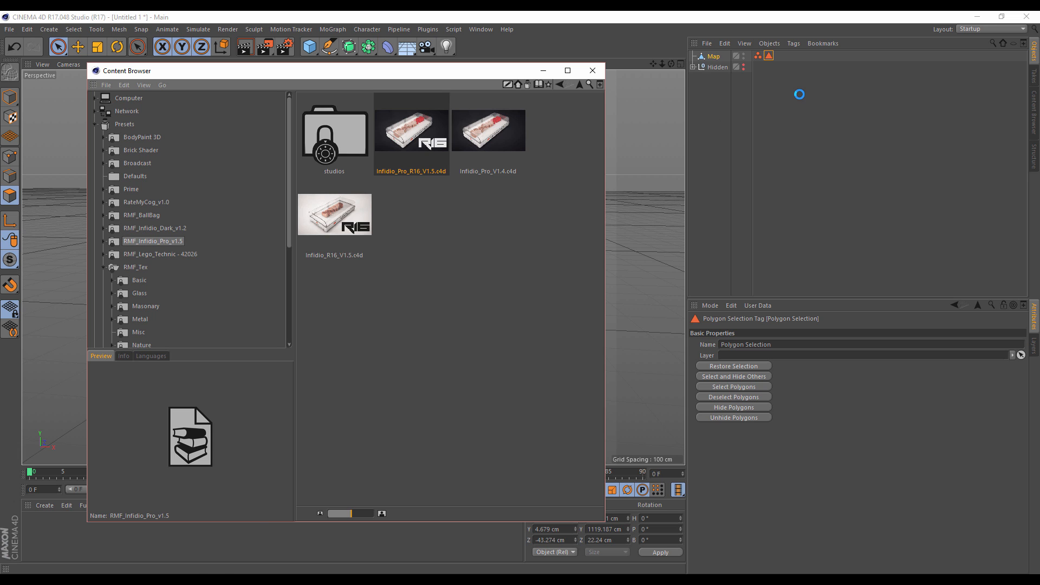
{"action": "left_click", "coordinate": [543, 71]}
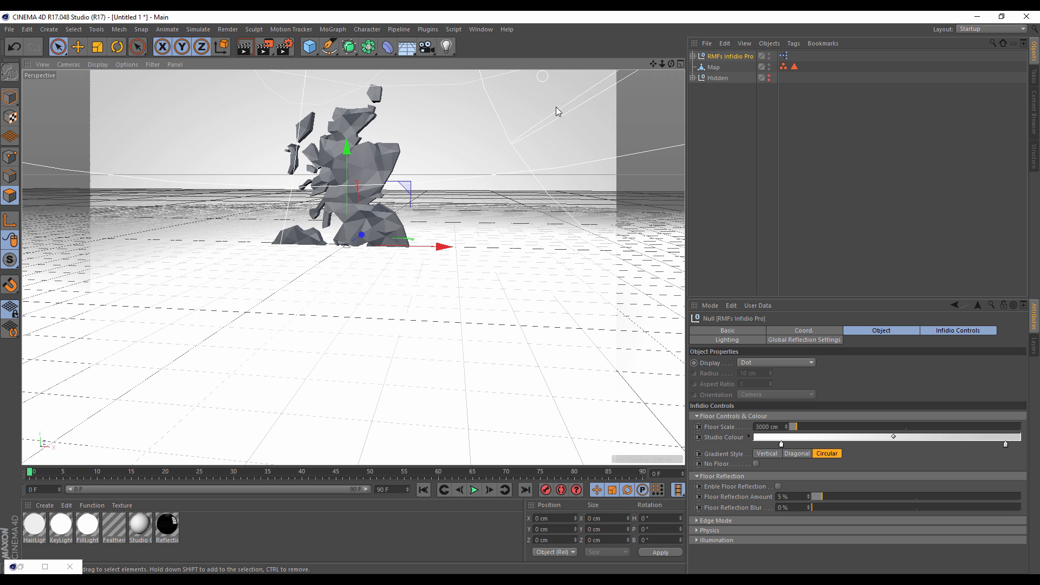
{"action": "left_click_drag", "start_coordinate": [348, 155], "coordinate": [370, 307]}
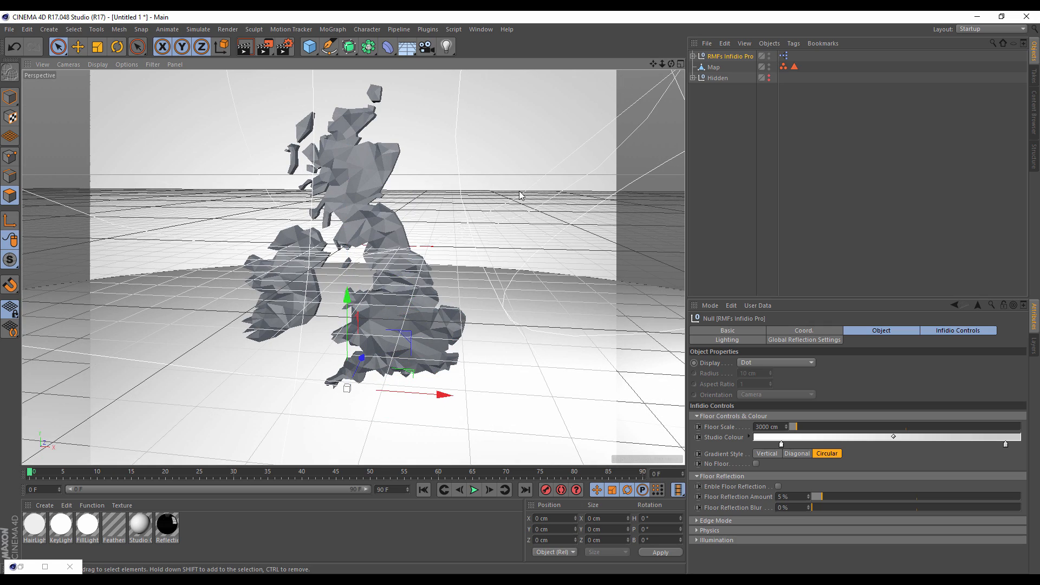
{"action": "mouse_move", "coordinate": [671, 64]}
{"action": "left_mouse_down"}
{"action": "mouse_move", "coordinate": [672, 47]}
{"action": "mouse_move", "coordinate": [670, 63]}
{"action": "mouse_move", "coordinate": [633, 82]}
{"action": "mouse_move", "coordinate": [656, 61]}
{"action": "mouse_move", "coordinate": [671, 78]}
{"action": "mouse_move", "coordinate": [659, 62]}
{"action": "left_mouse_up"}
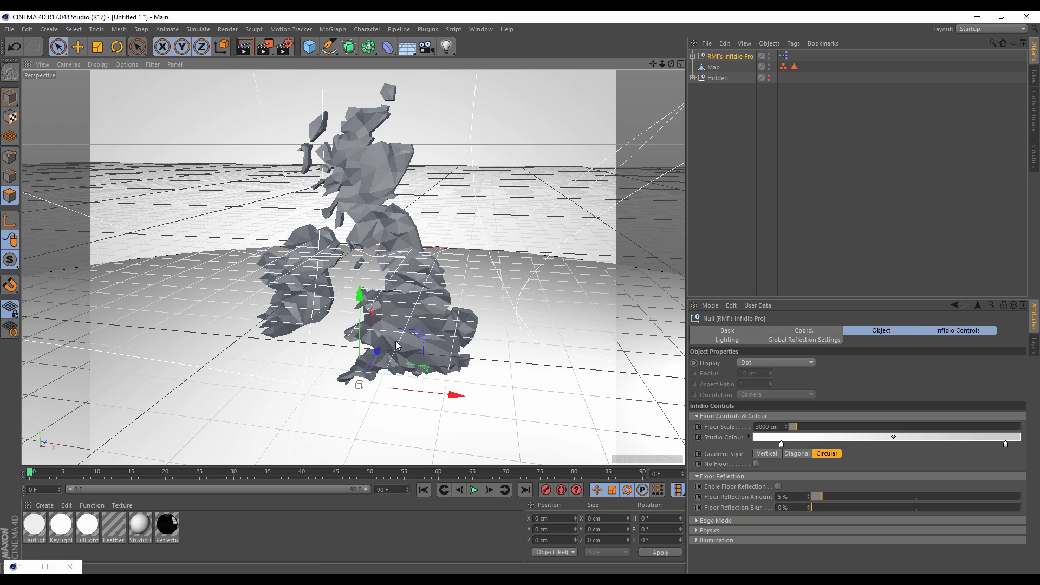
Select the map and apply the Green Matt material from the RMF_Tex Basic Matt presets to its selected front-surface polygons
{"action": "left_click", "coordinate": [453, 263]}
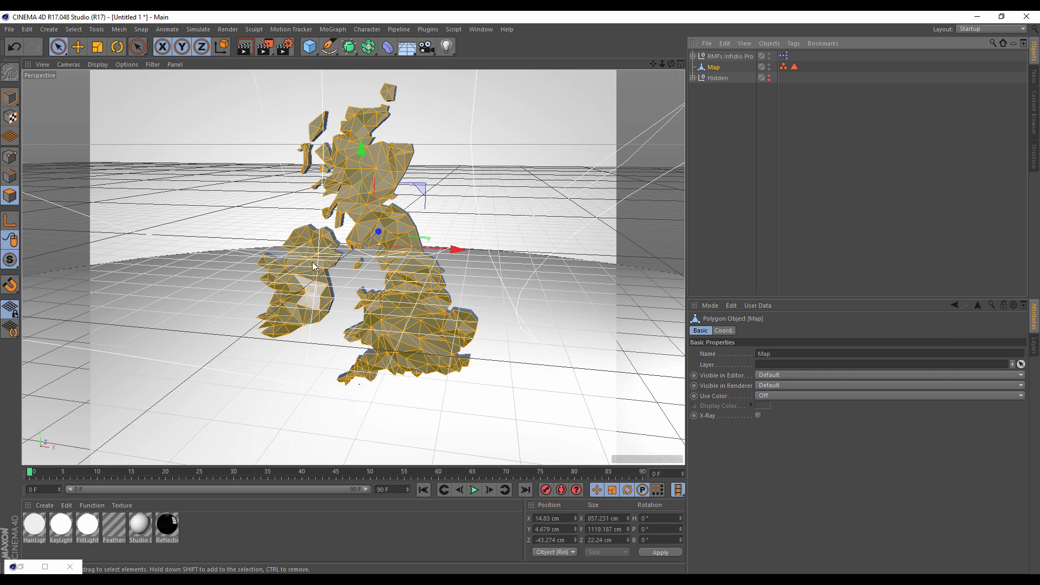
{"action": "left_click", "coordinate": [20, 566]}
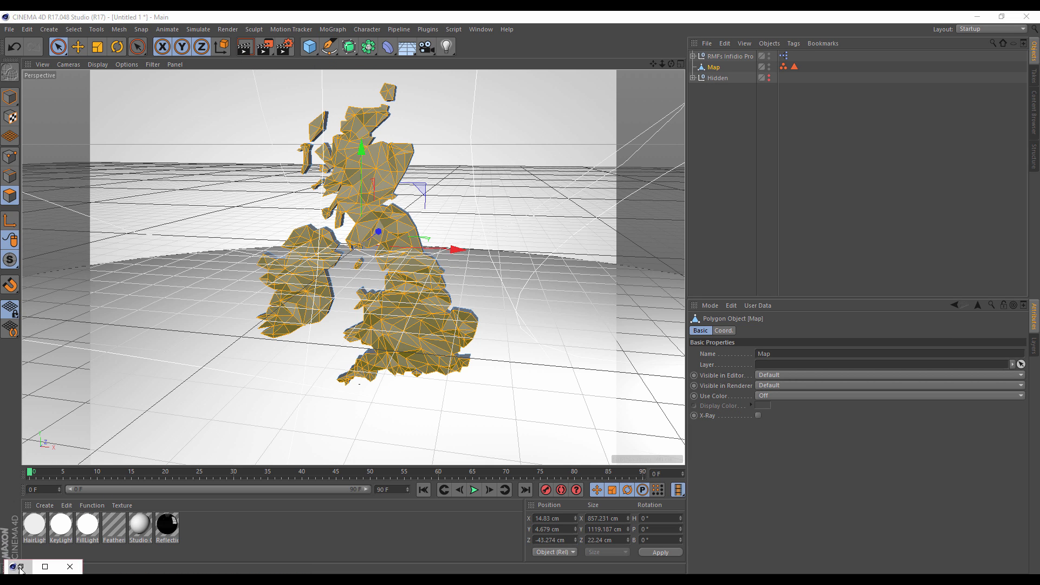
{"action": "left_click", "coordinate": [138, 280]}
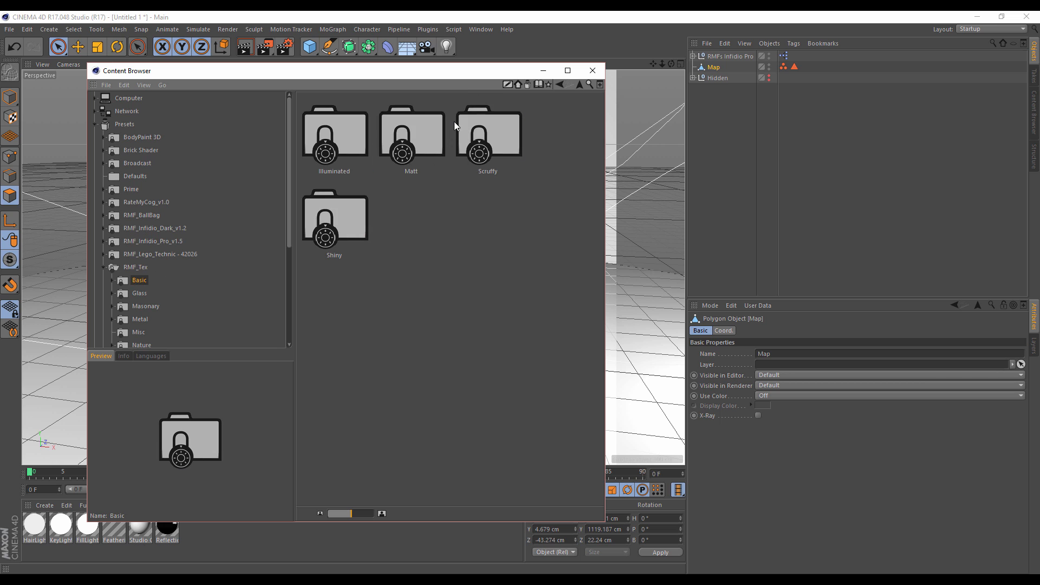
{"action": "double_click", "coordinate": [415, 142]}
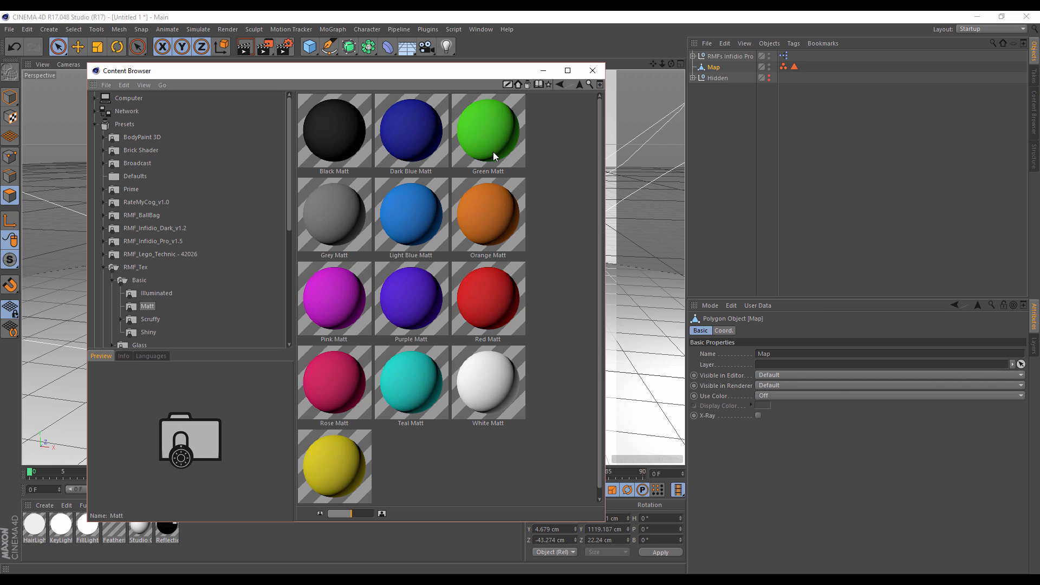
{"action": "left_click_drag", "start_coordinate": [495, 139], "coordinate": [642, 104]}
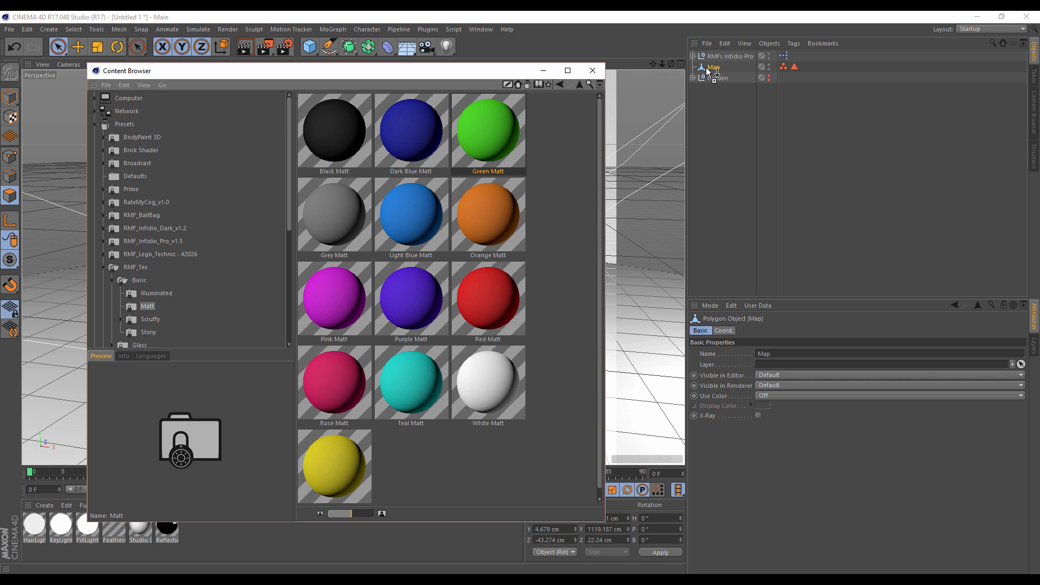
{"action": "left_click_drag", "start_coordinate": [450, 175], "coordinate": [862, 261]}
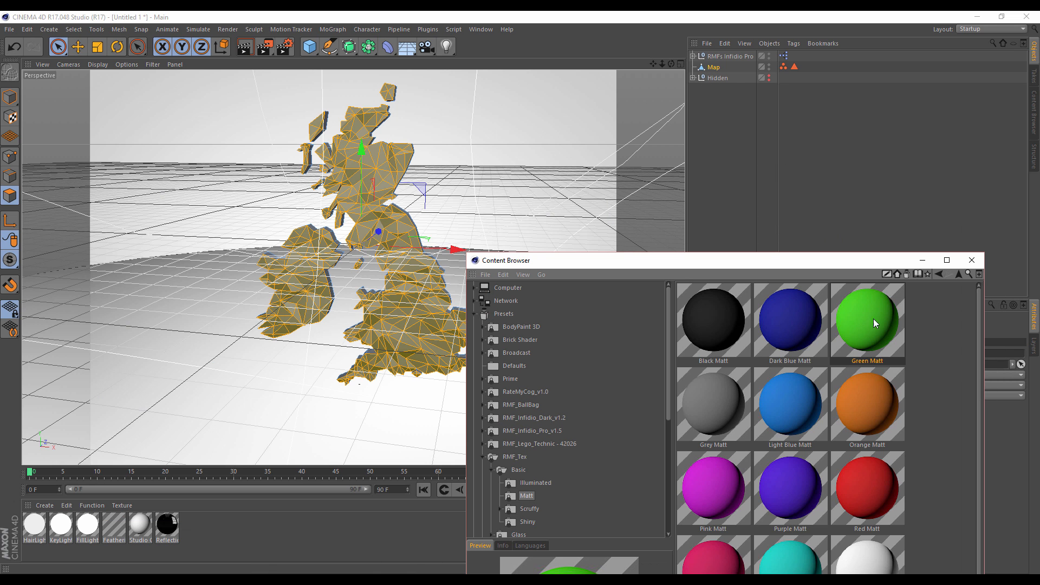
{"action": "left_click_drag", "start_coordinate": [367, 201], "coordinate": [361, 189]}
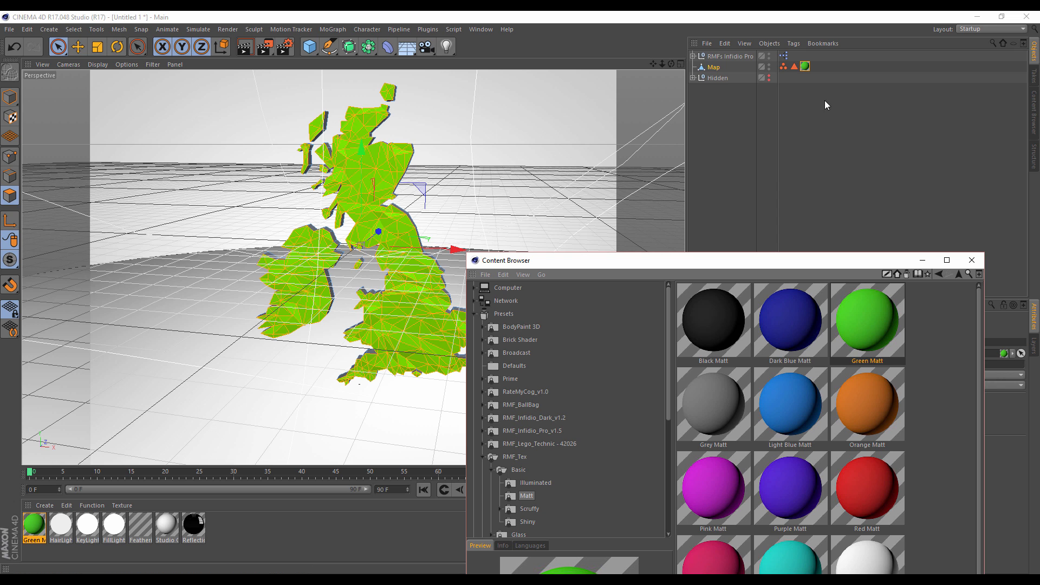
Inspect the green texture tag's Selection setting and the polygon selection tag that it refers to
{"action": "left_click", "coordinate": [805, 67]}
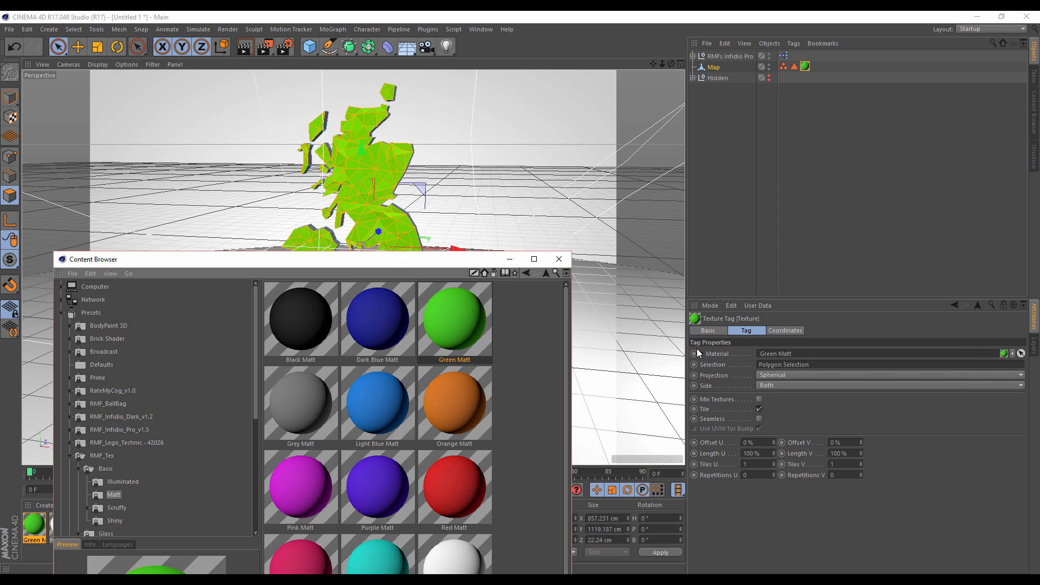
{"action": "left_click", "coordinate": [777, 365]}
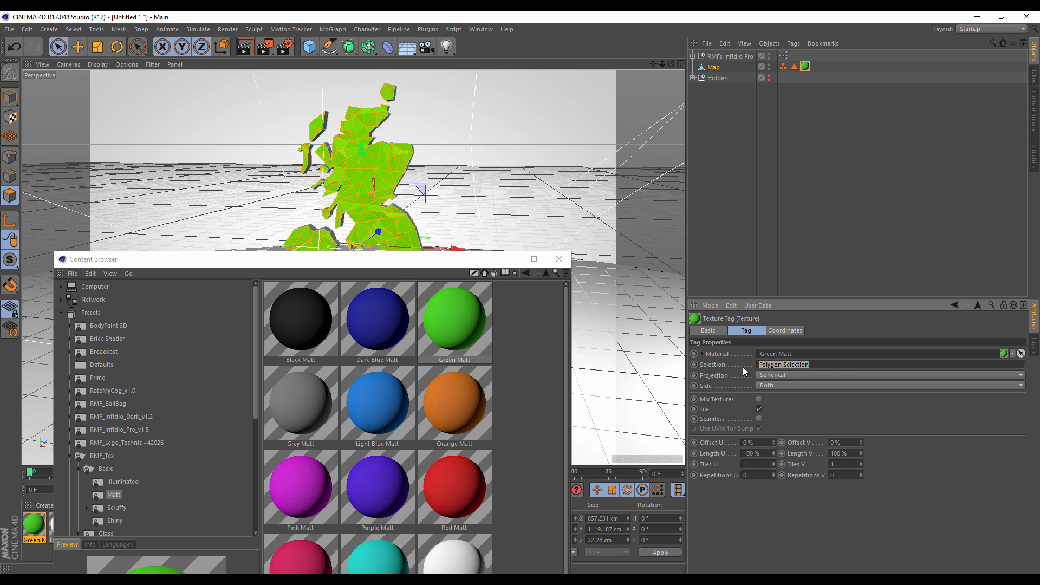
{"action": "left_click", "coordinate": [794, 66]}
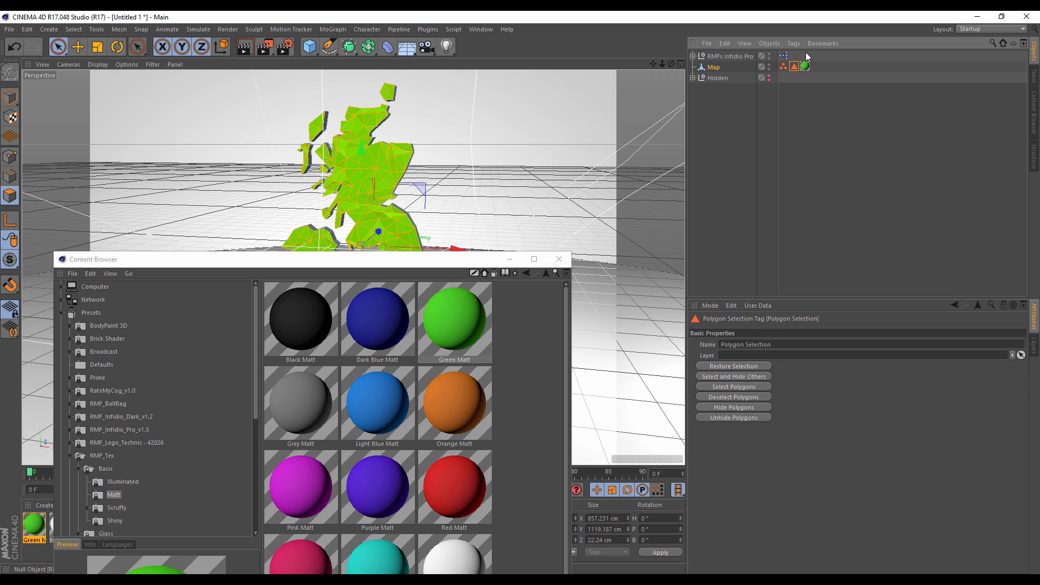
{"action": "left_click", "coordinate": [805, 66]}
Add the Orange Matt preset material to the map and place its texture tag ahead of the green one
{"action": "left_click_drag", "start_coordinate": [386, 260], "coordinate": [650, 92]}
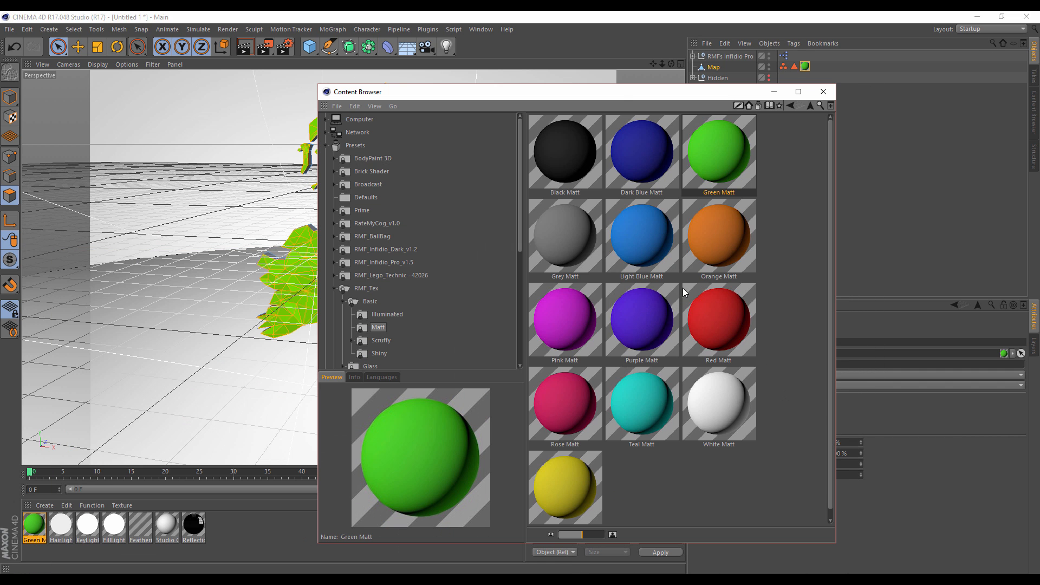
{"action": "left_click_drag", "start_coordinate": [734, 92], "coordinate": [629, 160]}
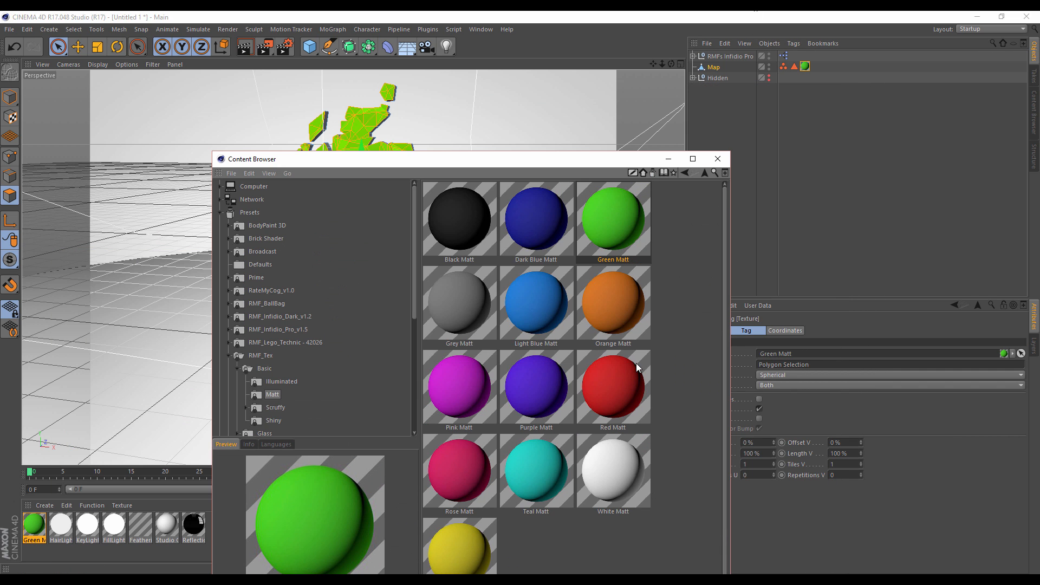
{"action": "left_click_drag", "start_coordinate": [618, 311], "coordinate": [714, 68]}
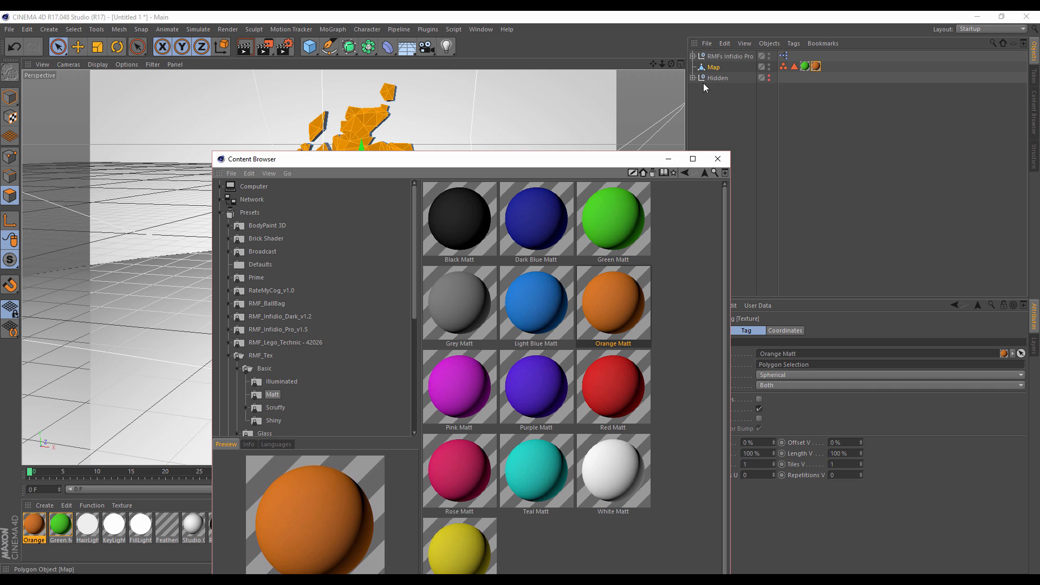
{"action": "left_click", "coordinate": [669, 158]}
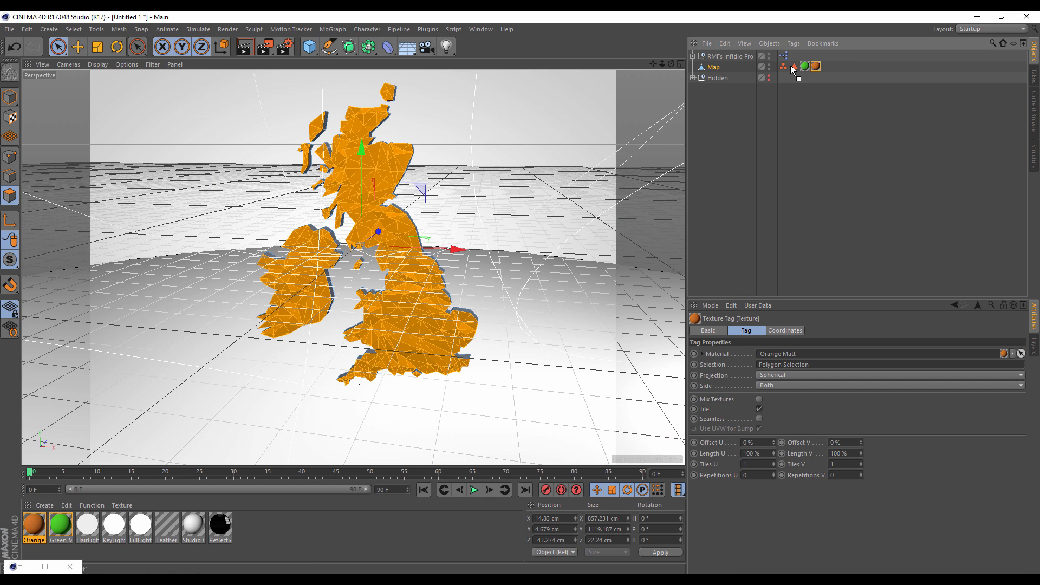
{"action": "left_click_drag", "start_coordinate": [790, 66], "coordinate": [789, 66]}
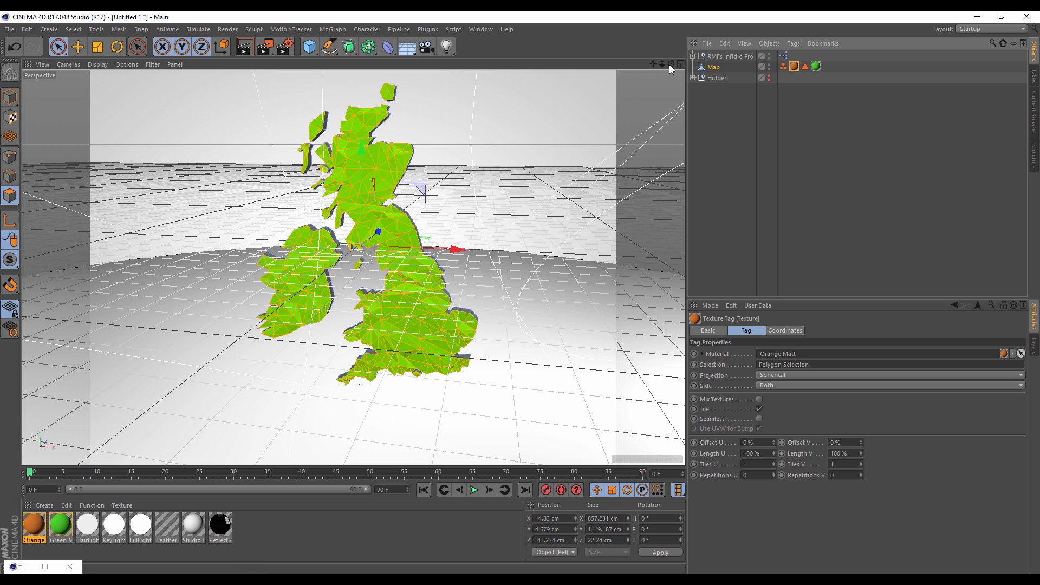
Switch to model mode and clear the Orange Matt texture tag's selection restriction so it covers the map's sides
{"action": "left_click_drag", "start_coordinate": [671, 64], "coordinate": [690, 84]}
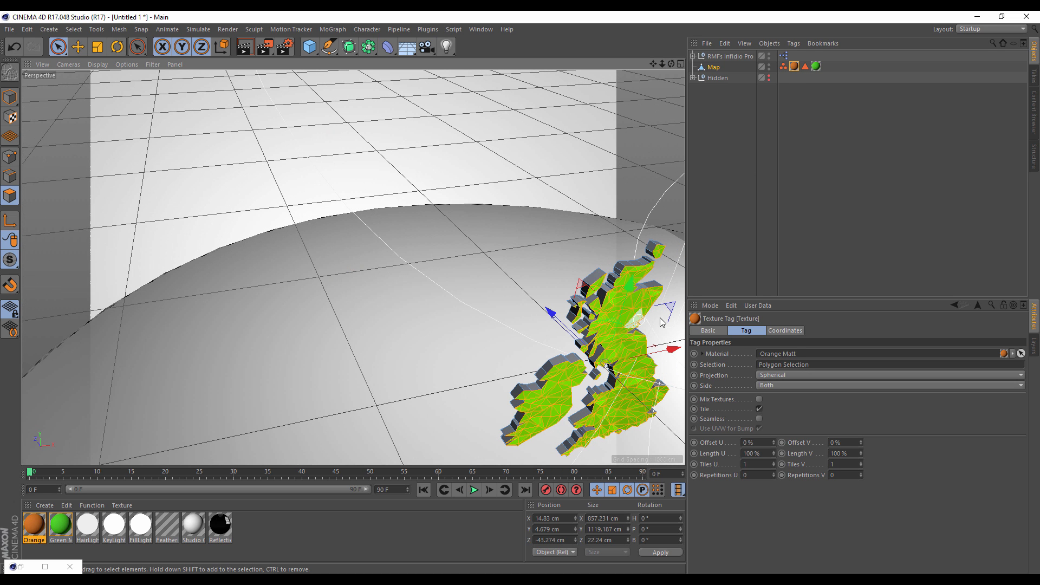
{"action": "left_click", "coordinate": [9, 98]}
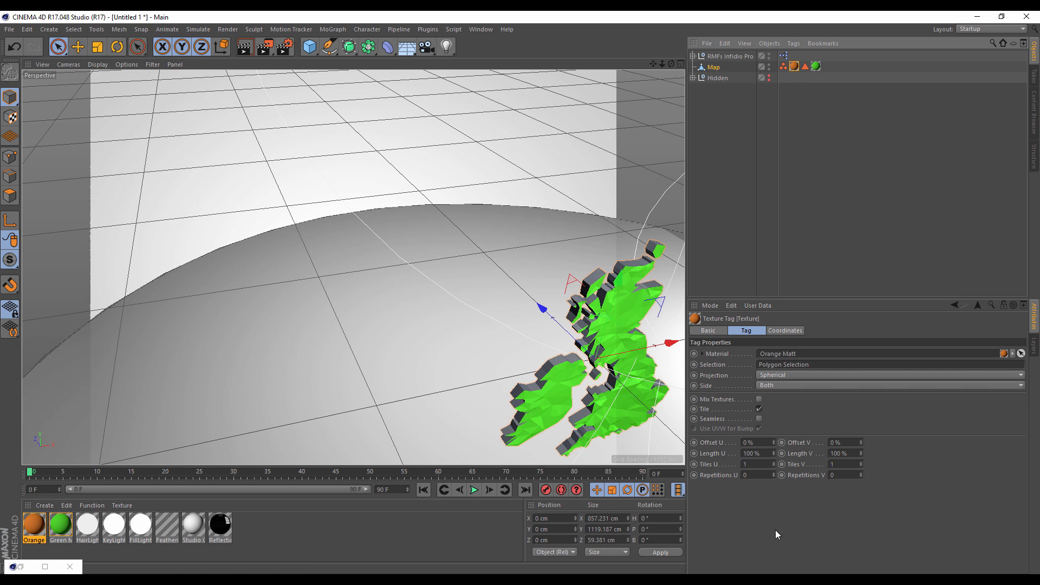
{"action": "left_click", "coordinate": [801, 365]}
{"action": "key", "text": "Delete"}
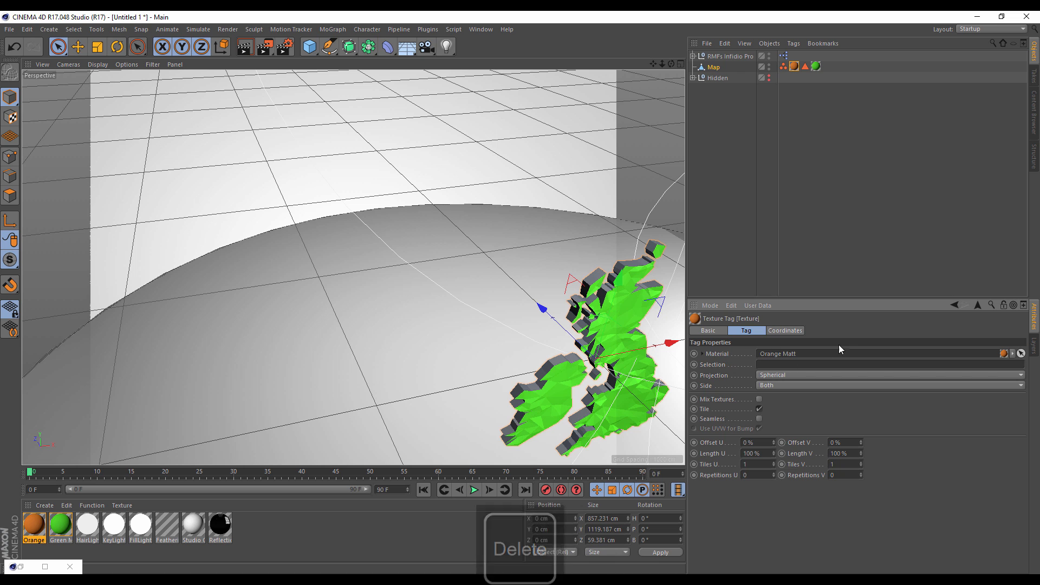
{"action": "key", "text": "Return"}
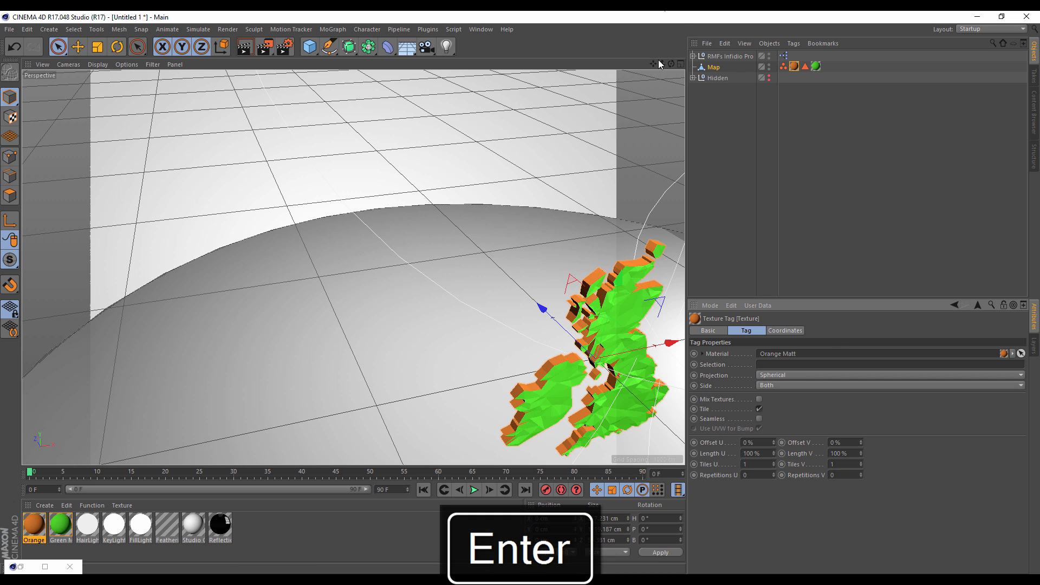
Darken the Green Matt material's colour to 74% saturation and 61% value
{"action": "left_click_drag", "start_coordinate": [654, 64], "coordinate": [727, 74]}
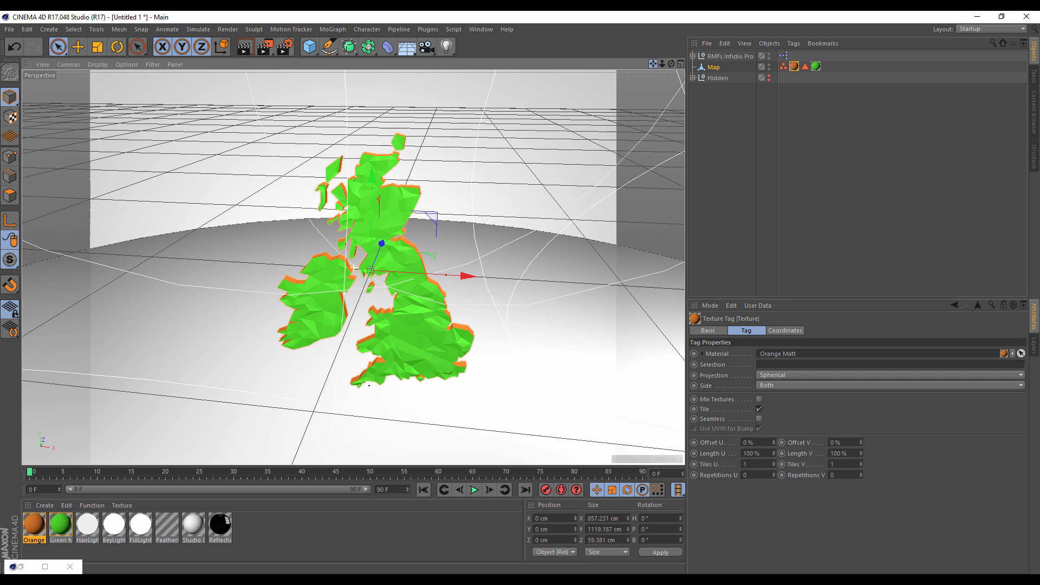
{"action": "double_click", "coordinate": [59, 526]}
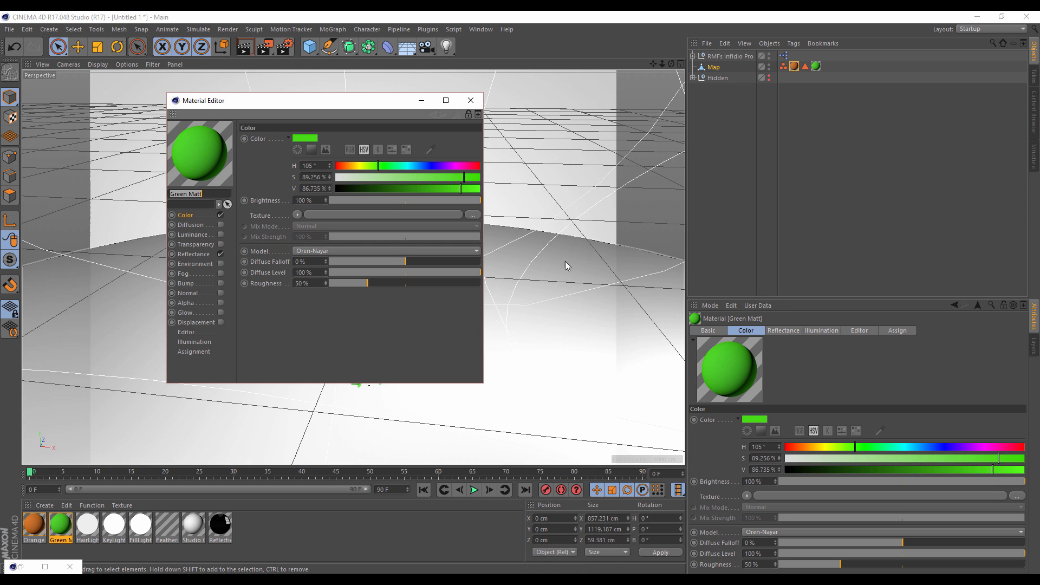
{"action": "mouse_move", "coordinate": [429, 189]}
{"action": "left_mouse_down"}
{"action": "mouse_move", "coordinate": [451, 176]}
{"action": "mouse_move", "coordinate": [424, 189]}
{"action": "left_mouse_up"}
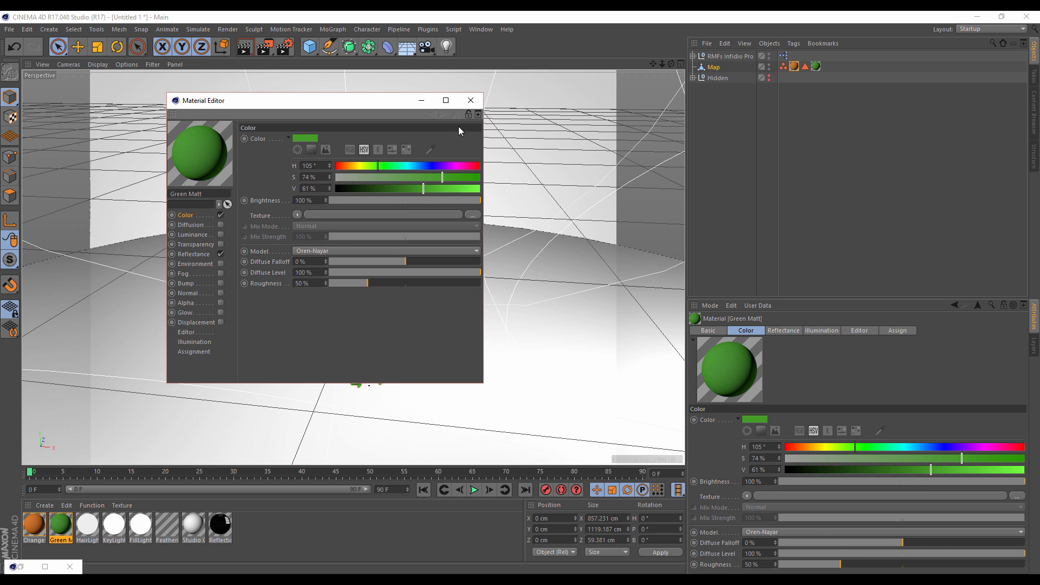
{"action": "left_click", "coordinate": [471, 100]}
Turn the Orange Matt material brown by setting its colour to 80% saturation and 54% value
{"action": "double_click", "coordinate": [43, 531]}
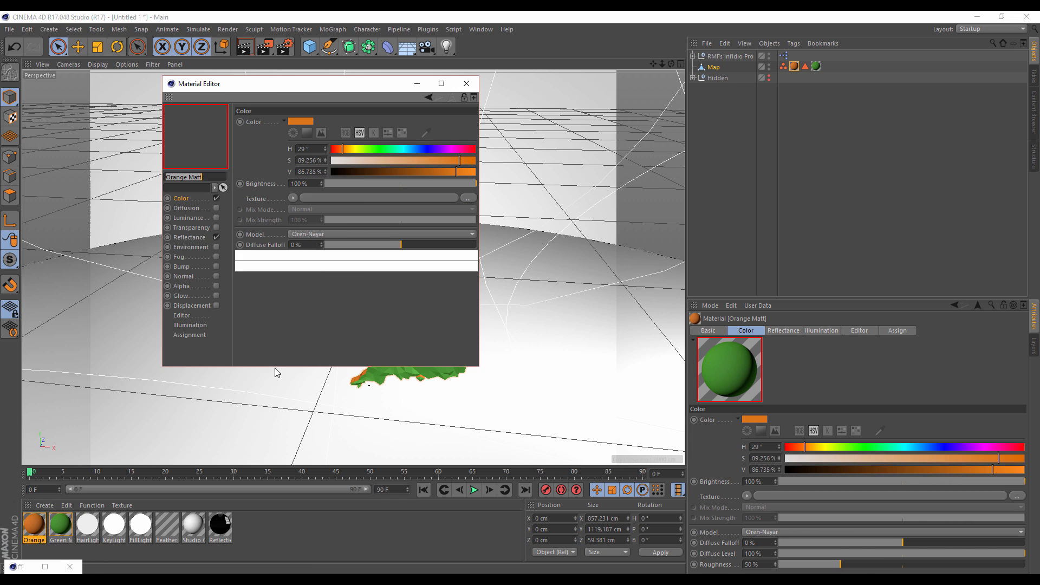
{"action": "mouse_move", "coordinate": [434, 172]}
{"action": "left_mouse_down"}
{"action": "mouse_move", "coordinate": [409, 173]}
{"action": "mouse_move", "coordinate": [446, 161]}
{"action": "left_mouse_up"}
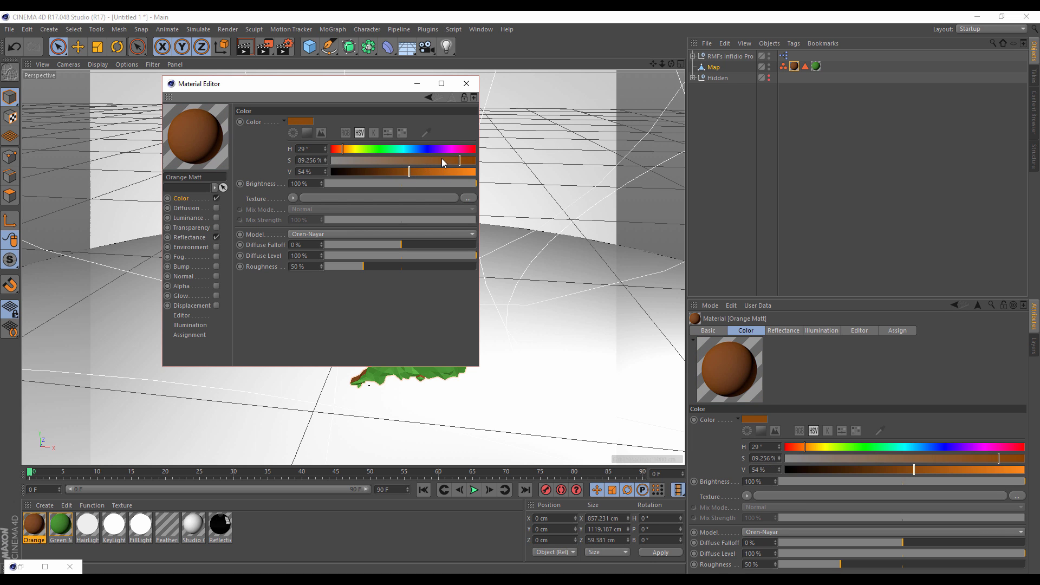
{"action": "left_click", "coordinate": [466, 83]}
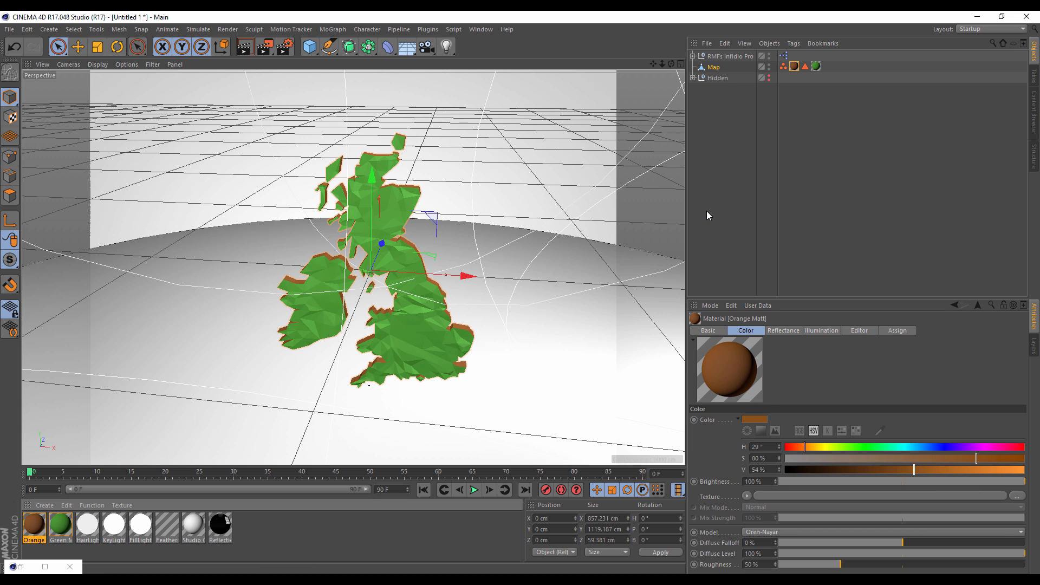
Add a camera, look through it, set its heading and pitch to 0°, and frame the whole map in view
{"action": "mouse_move", "coordinate": [671, 64]}
{"action": "left_mouse_down"}
{"action": "mouse_move", "coordinate": [681, 33]}
{"action": "mouse_move", "coordinate": [676, 46]}
{"action": "left_mouse_up"}
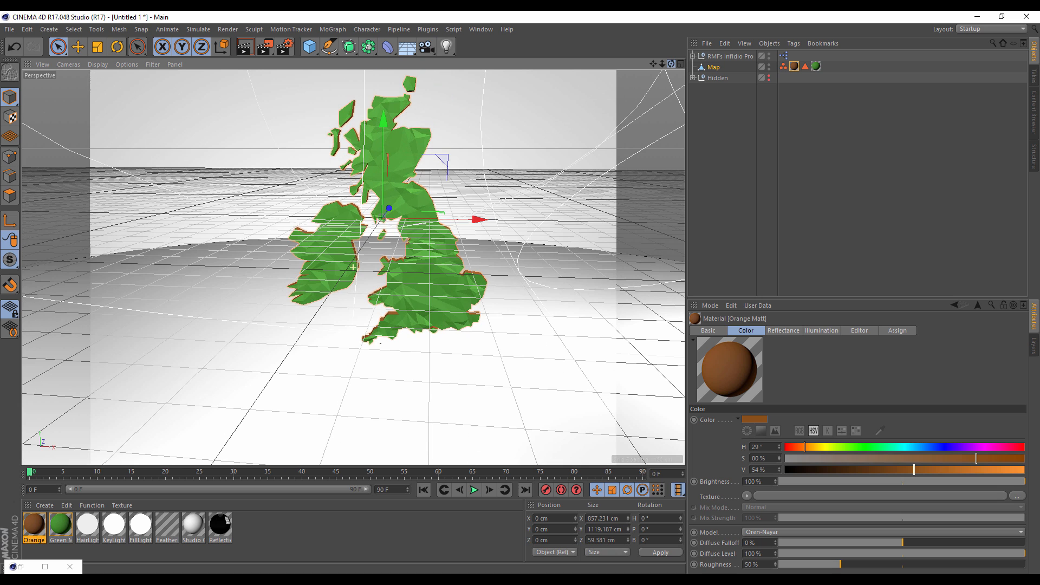
{"action": "left_click", "coordinate": [431, 50]}
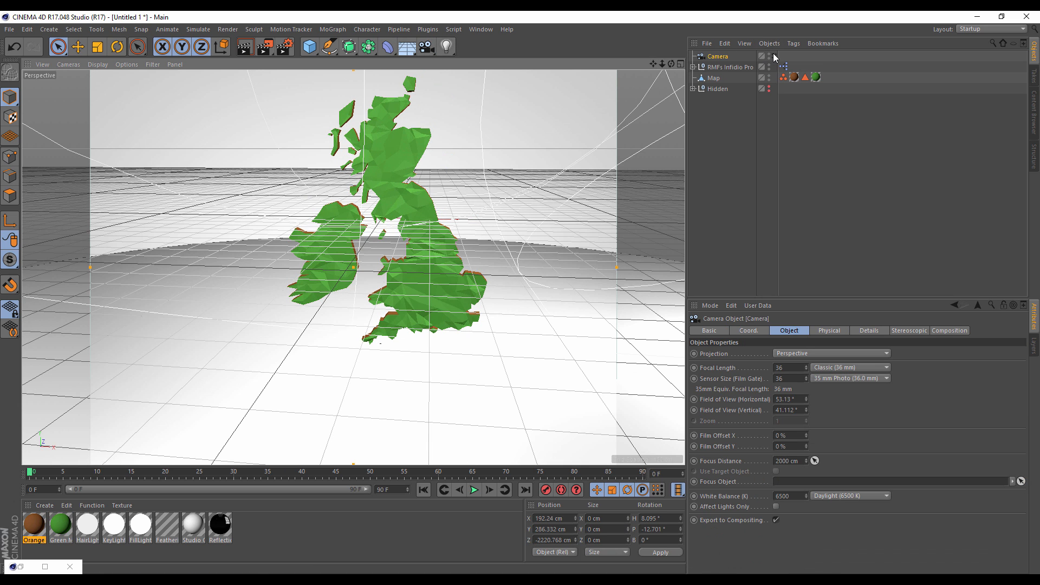
{"action": "left_click", "coordinate": [775, 57]}
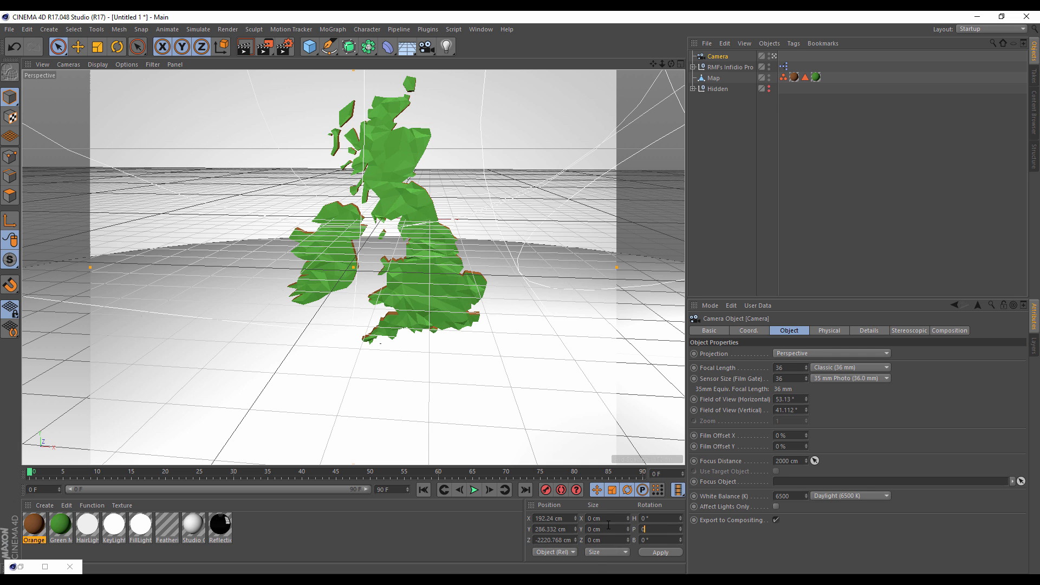
{"action": "key", "text": "Return"}
{"action": "mouse_move", "coordinate": [653, 64]}
{"action": "left_mouse_down"}
{"action": "mouse_move", "coordinate": [677, 60]}
{"action": "mouse_move", "coordinate": [671, 14]}
{"action": "mouse_move", "coordinate": [677, 63]}
{"action": "mouse_move", "coordinate": [699, 62]}
{"action": "mouse_move", "coordinate": [651, 72]}
{"action": "left_mouse_up"}
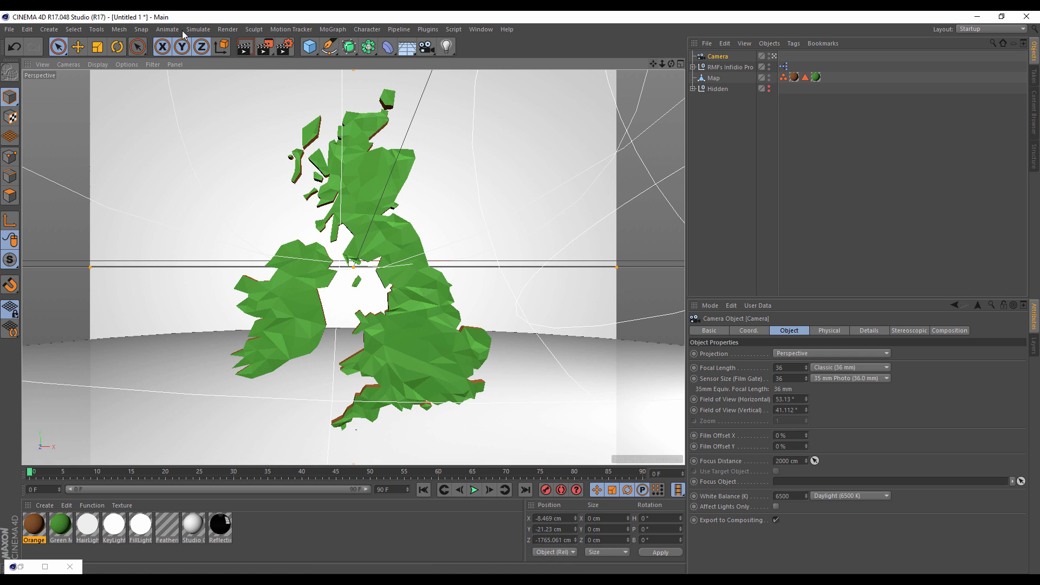
Add the Ambient Occlusion render effect with a maximum ray length of 800 cm and a contrast of 20%
{"action": "left_click", "coordinate": [284, 47]}
{"action": "left_click", "coordinate": [79, 210]}
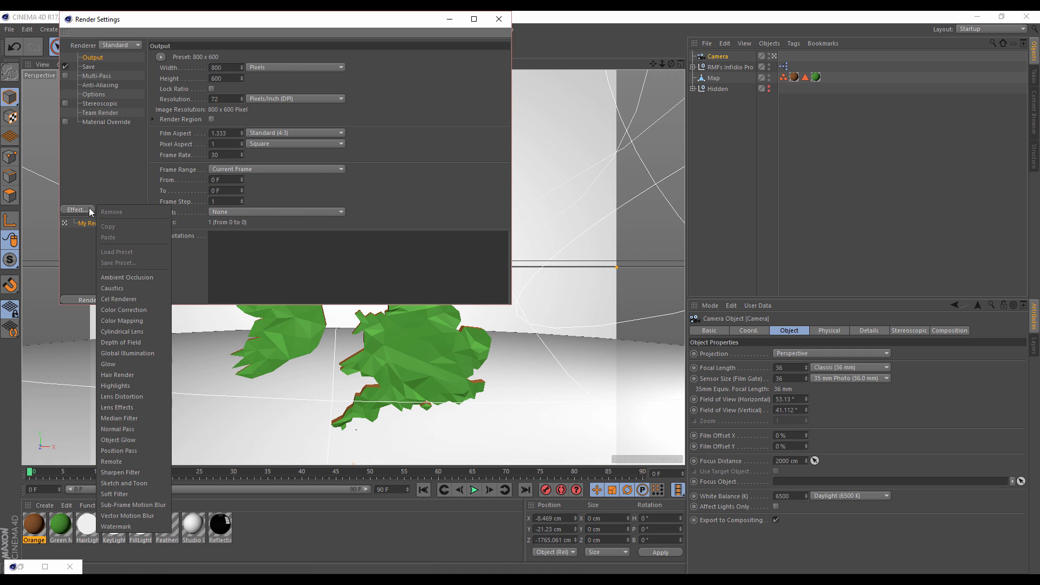
{"action": "left_click", "coordinate": [138, 278]}
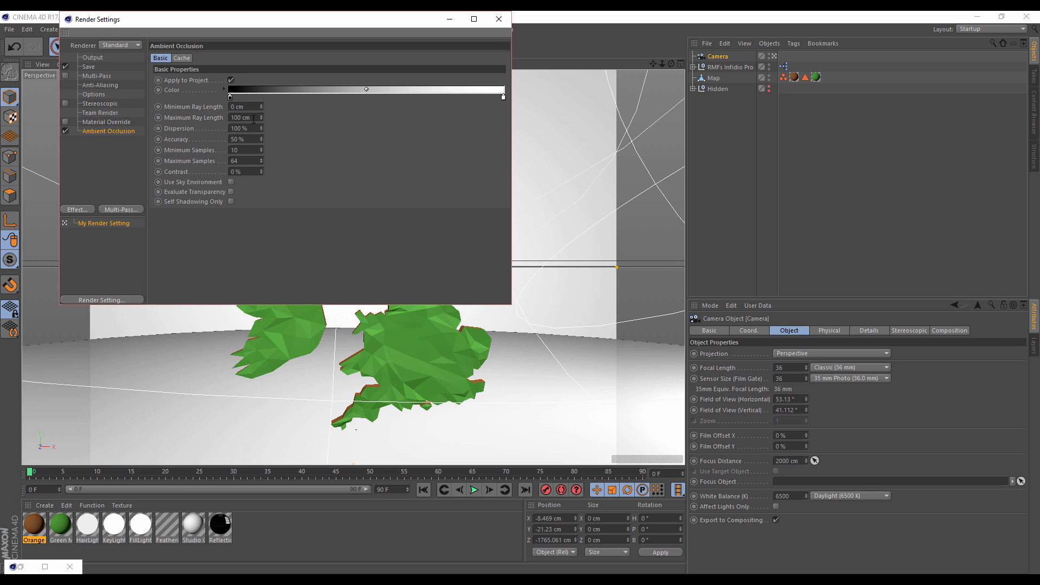
{"action": "type", "text": "800"}
{"action": "key", "text": "Return"}
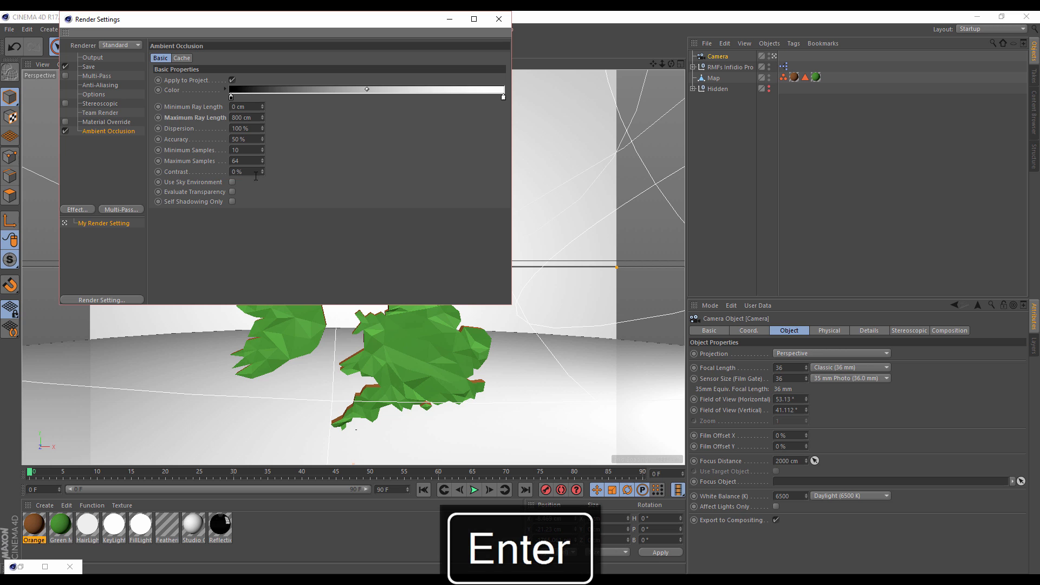
{"action": "type", "text": "20"}
{"action": "key", "text": "Return"}
{"action": "left_click", "coordinate": [499, 19]}
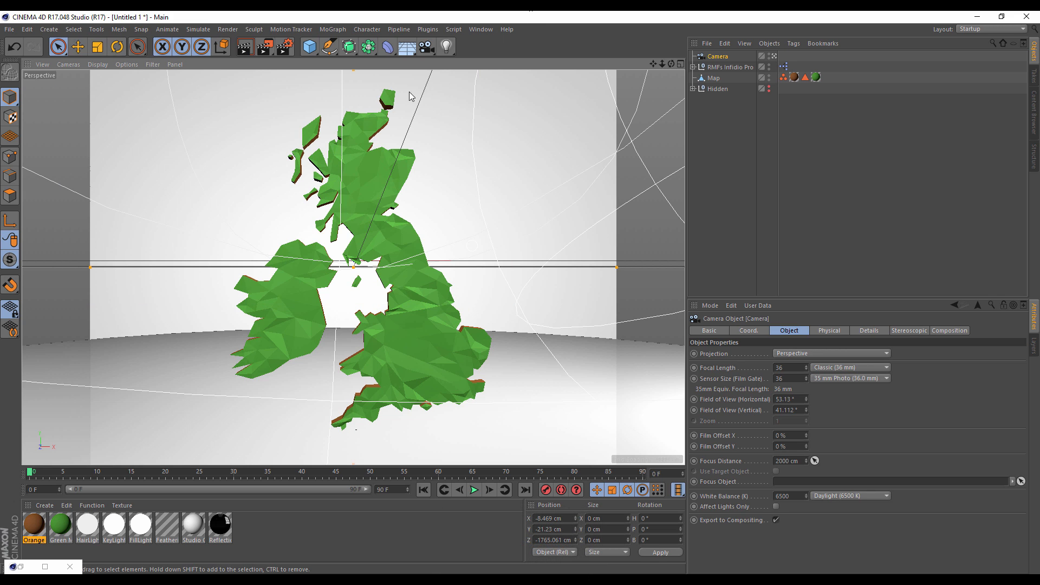
Outside the camera view, move the misplaced surface point on Map's northern England west coast to about X 119.9, Y -168.9, Z -42.1 cm
{"action": "left_click_drag", "start_coordinate": [653, 64], "coordinate": [653, 70]}
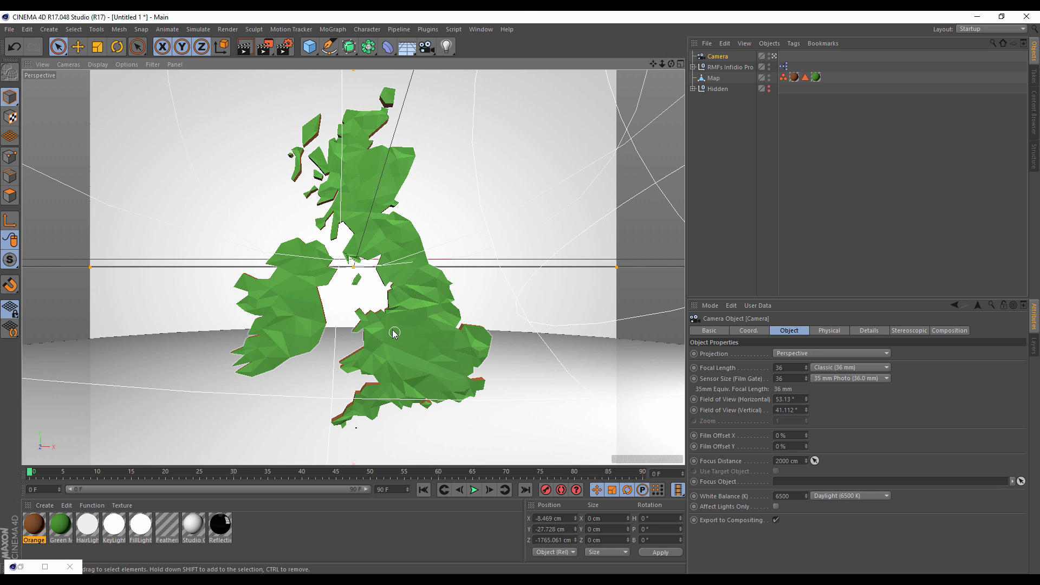
{"action": "left_click", "coordinate": [714, 78]}
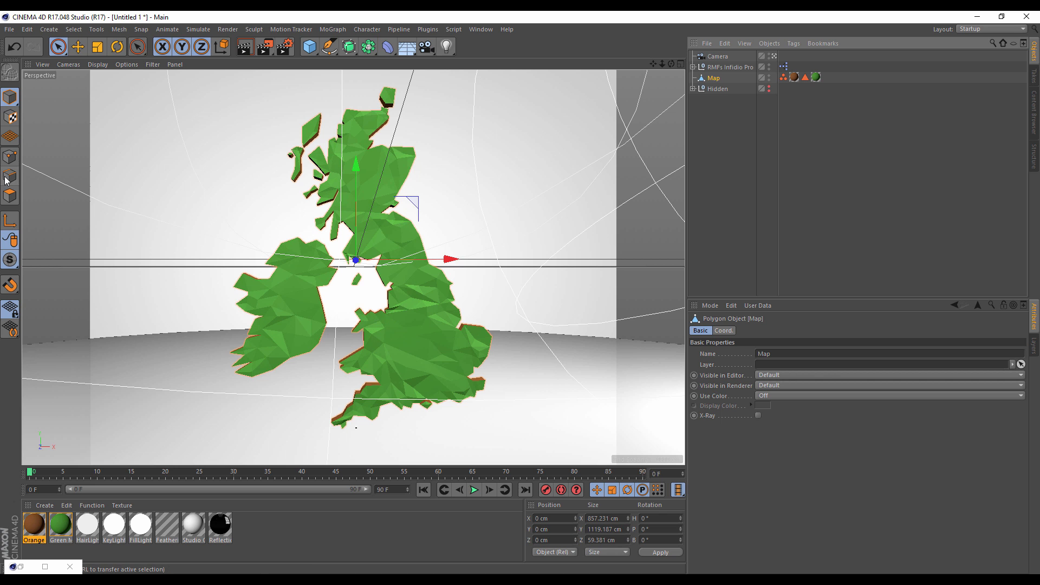
{"action": "left_click", "coordinate": [9, 157]}
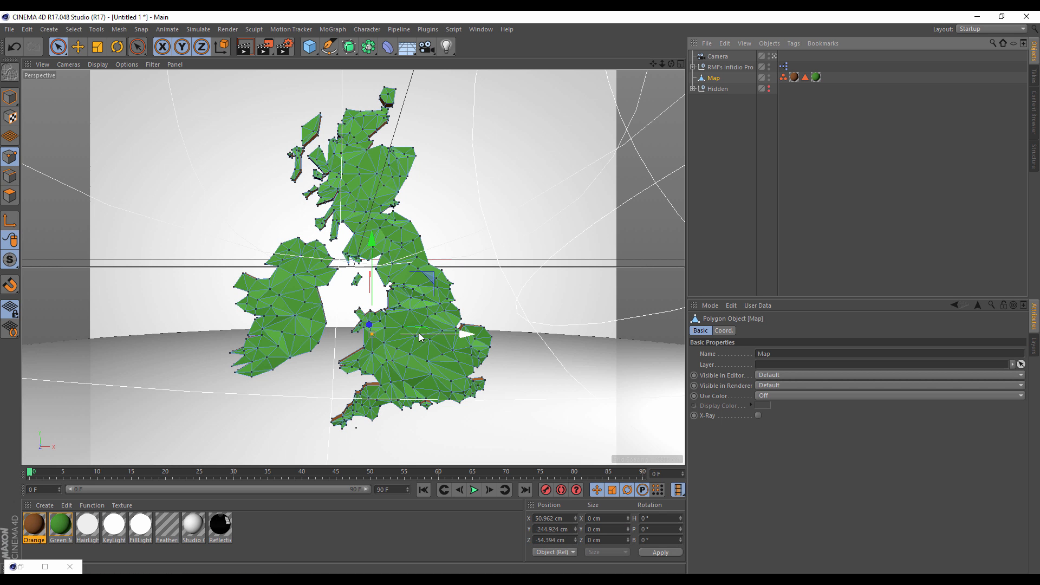
{"action": "left_click", "coordinate": [774, 55]}
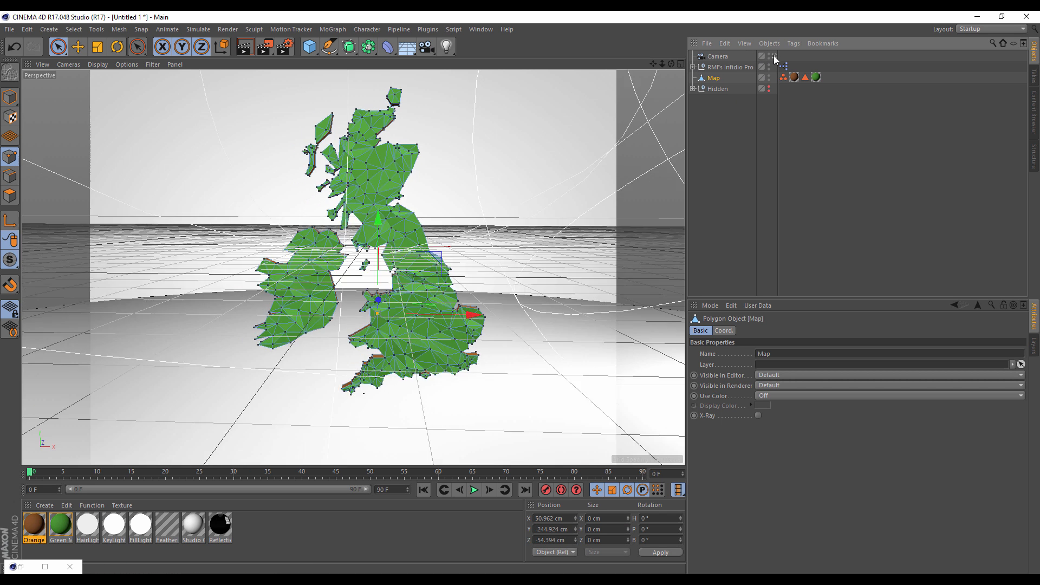
{"action": "left_click_drag", "start_coordinate": [654, 64], "coordinate": [684, 64]}
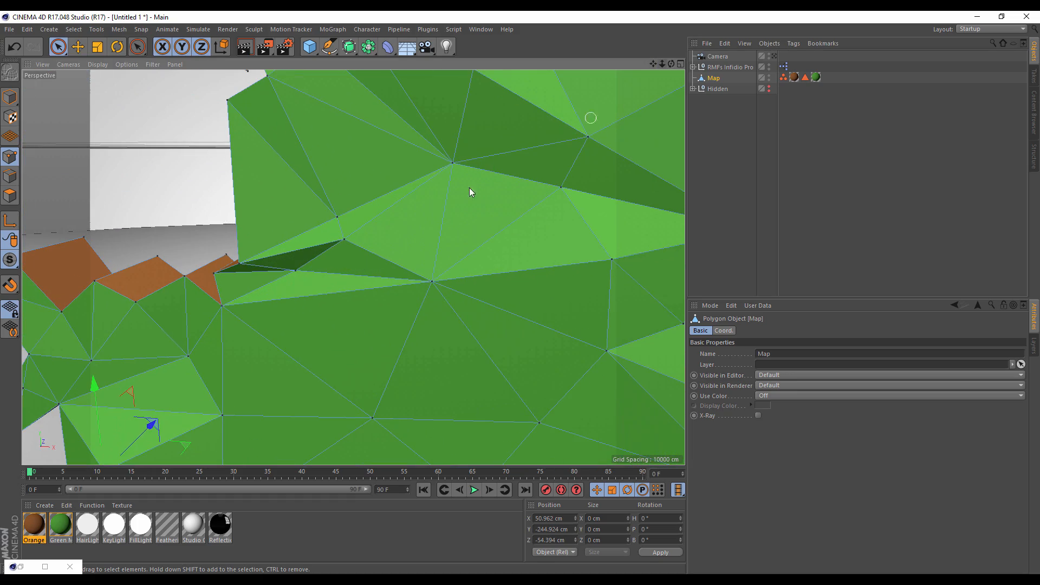
{"action": "left_click", "coordinate": [296, 272]}
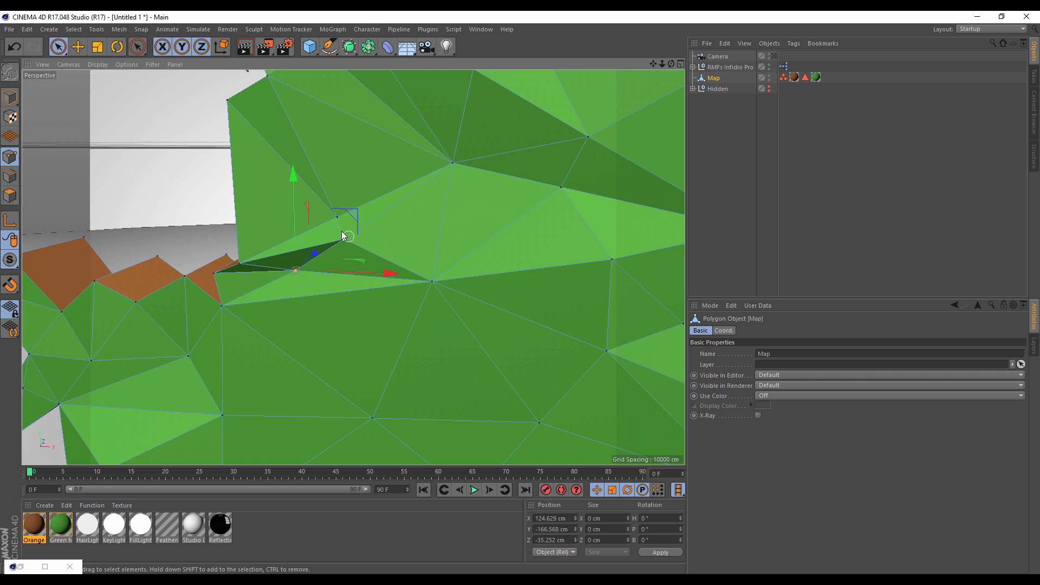
{"action": "left_click_drag", "start_coordinate": [353, 215], "coordinate": [341, 226]}
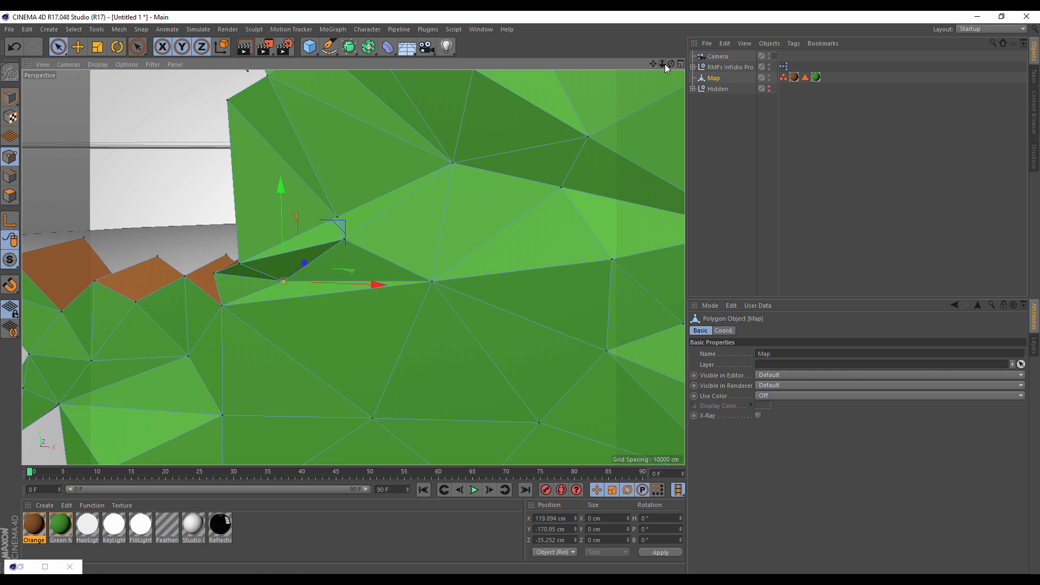
{"action": "left_click_drag", "start_coordinate": [672, 64], "coordinate": [742, 79]}
{"action": "left_click_drag", "start_coordinate": [225, 286], "coordinate": [239, 288]}
{"action": "left_click_drag", "start_coordinate": [332, 242], "coordinate": [331, 234]}
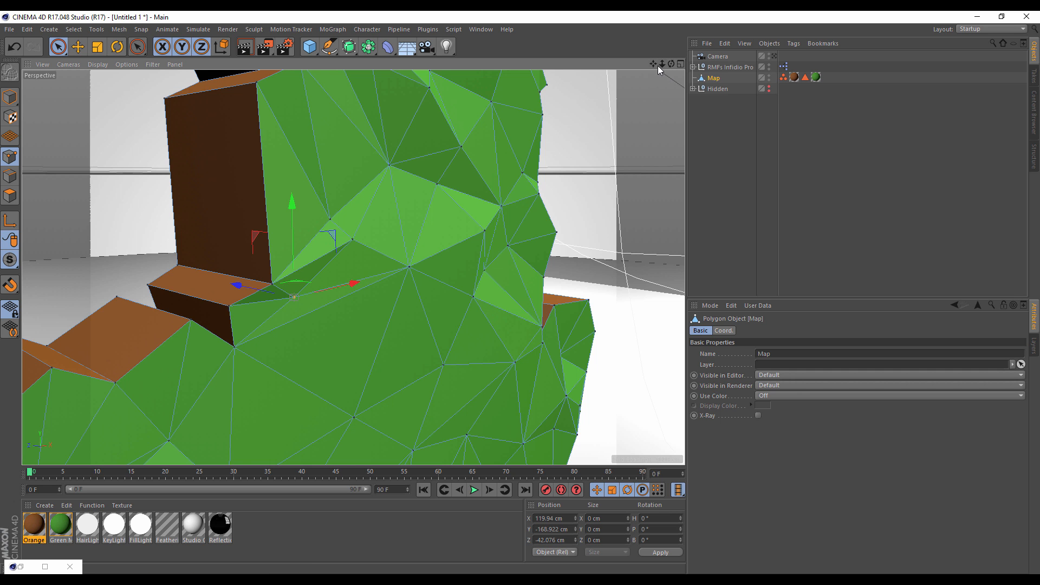
Return to looking through the camera and render a preview of the whole map
{"action": "left_click_drag", "start_coordinate": [662, 64], "coordinate": [574, 66]}
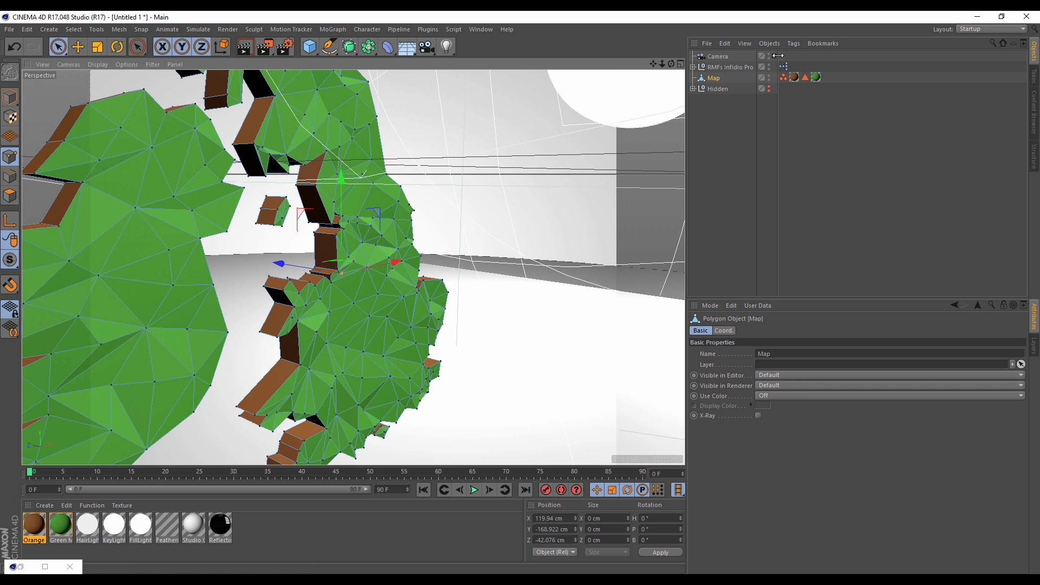
{"action": "left_click", "coordinate": [774, 56]}
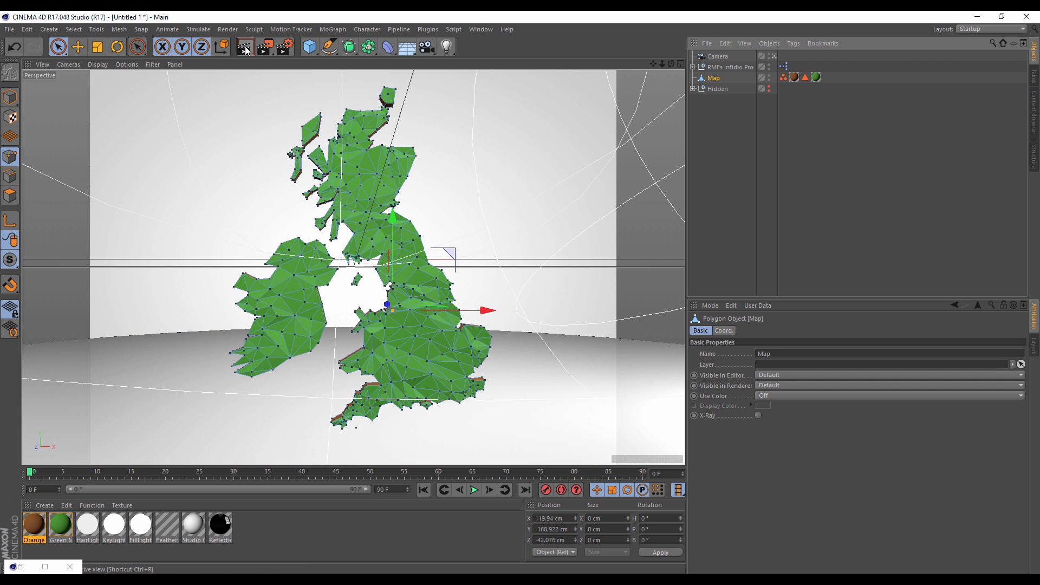
{"action": "left_click", "coordinate": [245, 48]}
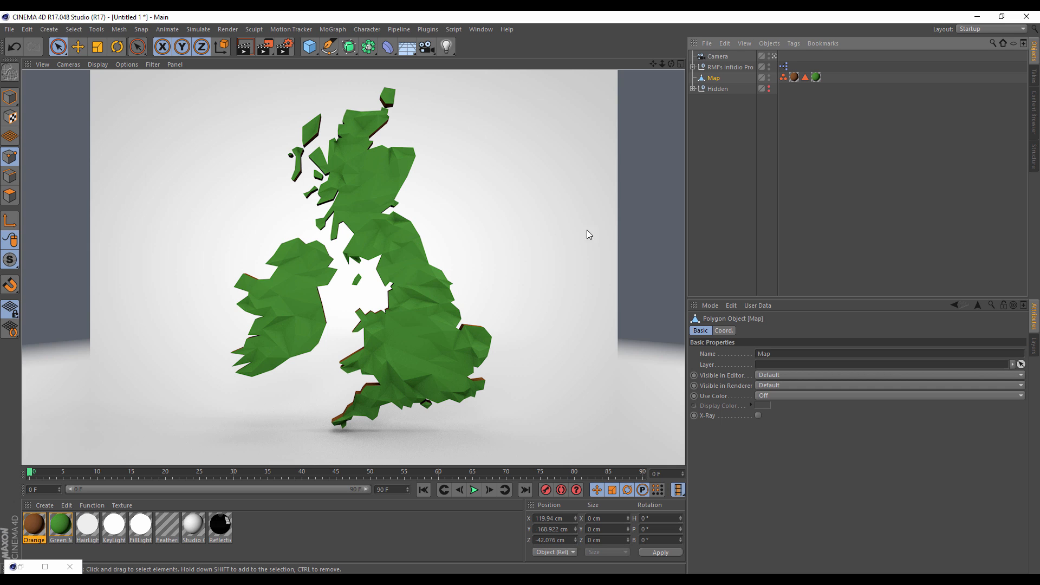
Pull Map points out towards the camera, one in Scotland to about Z -114.5 cm and one in central England to about Z -58.1 cm
{"action": "left_click", "coordinate": [717, 82]}
{"action": "left_click", "coordinate": [375, 174]}
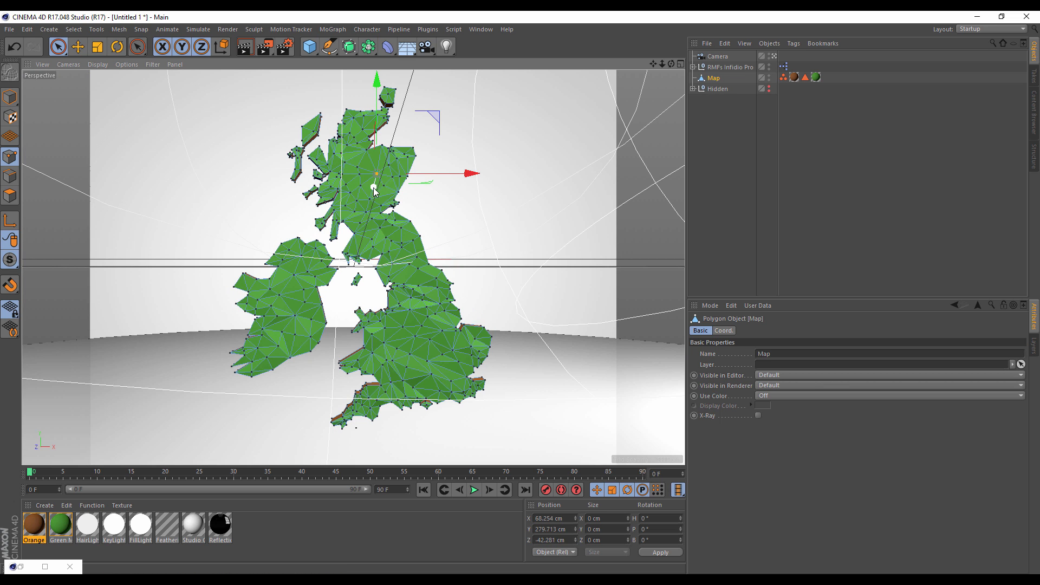
{"action": "left_click_drag", "start_coordinate": [374, 187], "coordinate": [401, 173]}
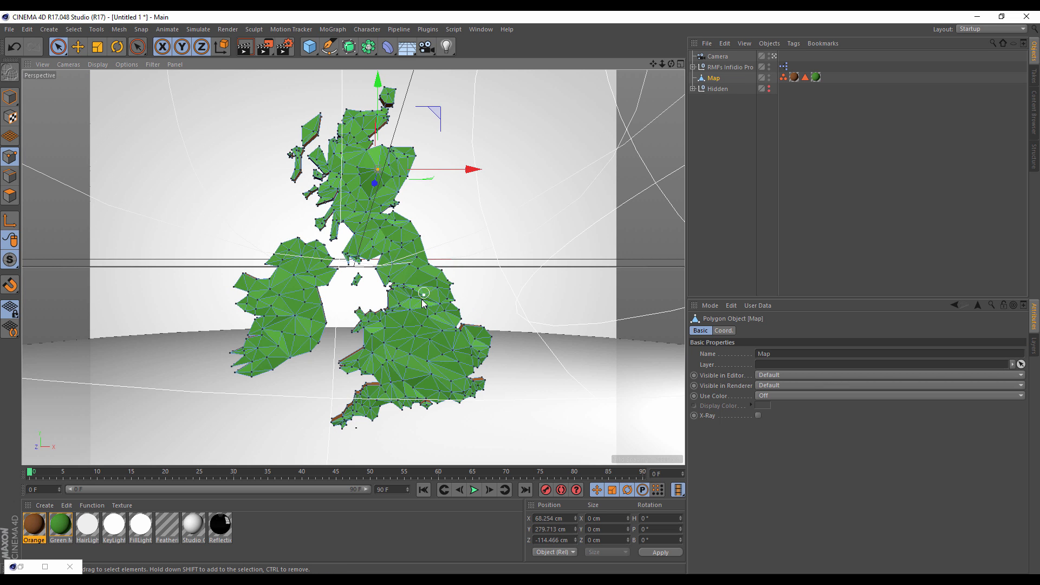
{"action": "left_click", "coordinate": [428, 338]}
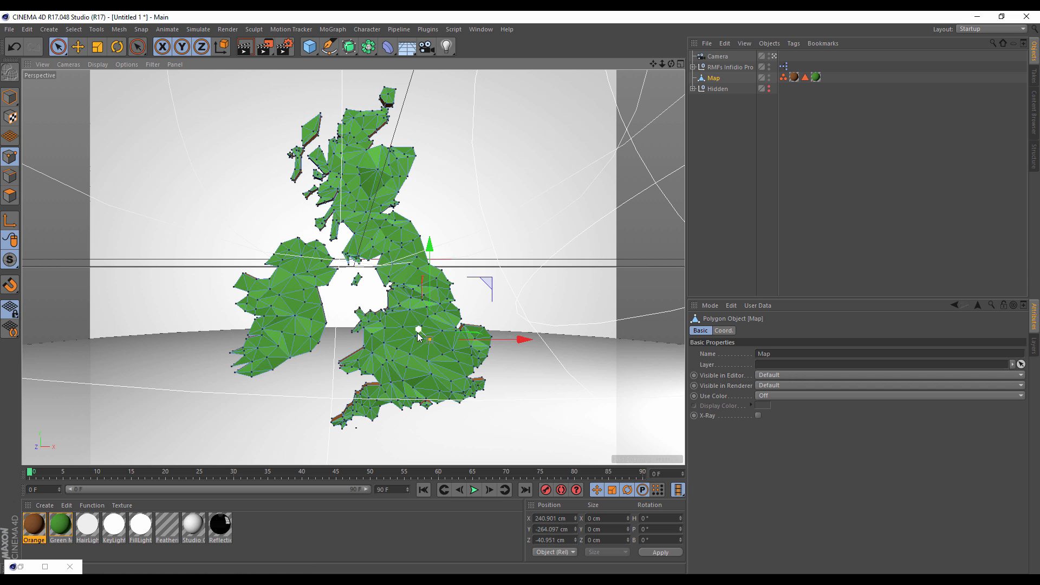
{"action": "left_click_drag", "start_coordinate": [414, 328], "coordinate": [411, 336]}
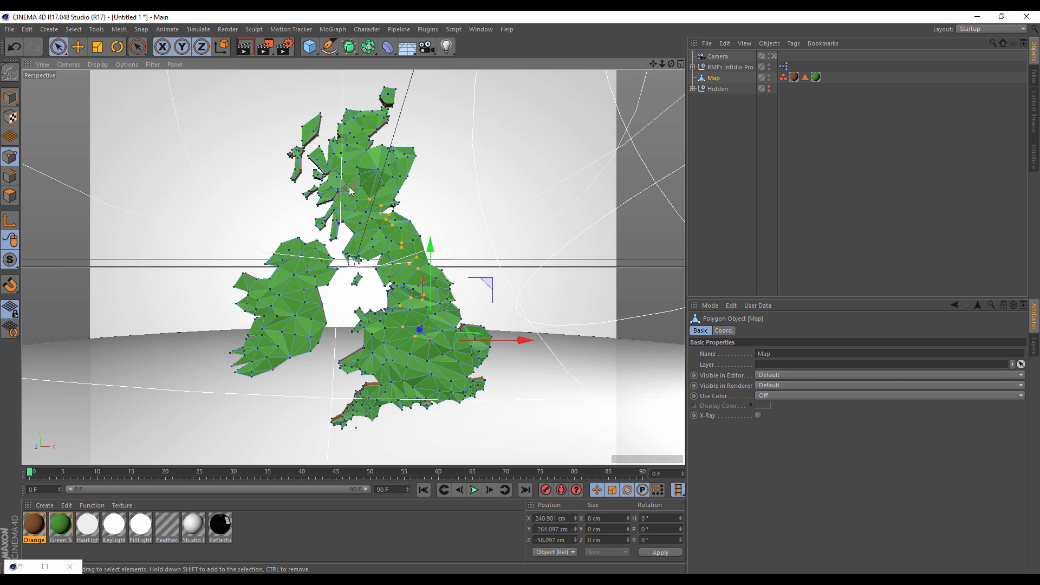
Select points down the middle of Great Britain and in Ireland, crumple them axially by 10 cm in Z, and render the view
{"action": "mouse_move", "coordinate": [380, 387]}
{"action": "left_mouse_down"}
{"action": "mouse_move", "coordinate": [333, 337]}
{"action": "mouse_move", "coordinate": [287, 328]}
{"action": "left_mouse_up"}
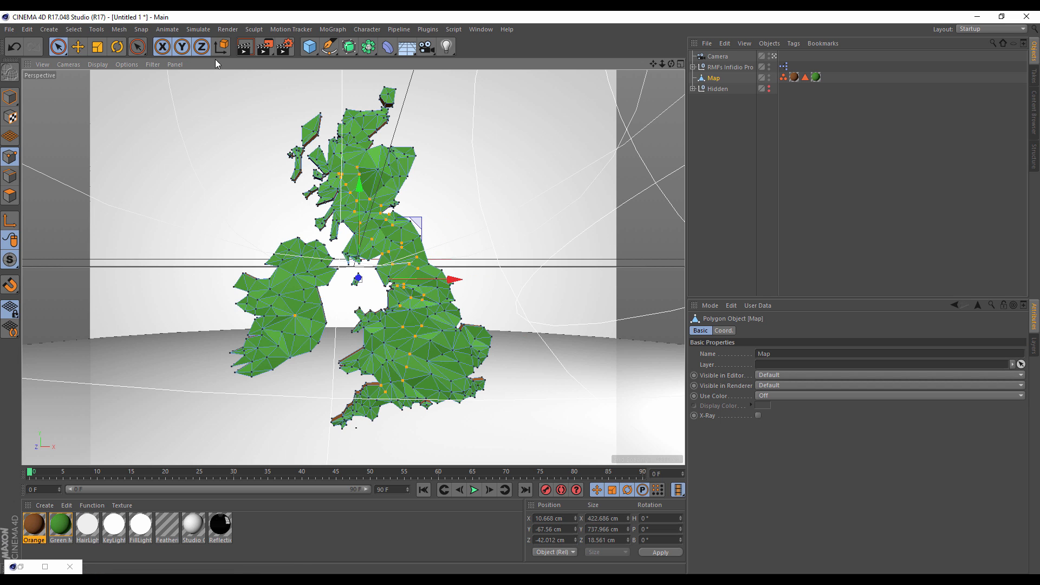
{"action": "left_click_drag", "start_coordinate": [138, 47], "coordinate": [190, 103]}
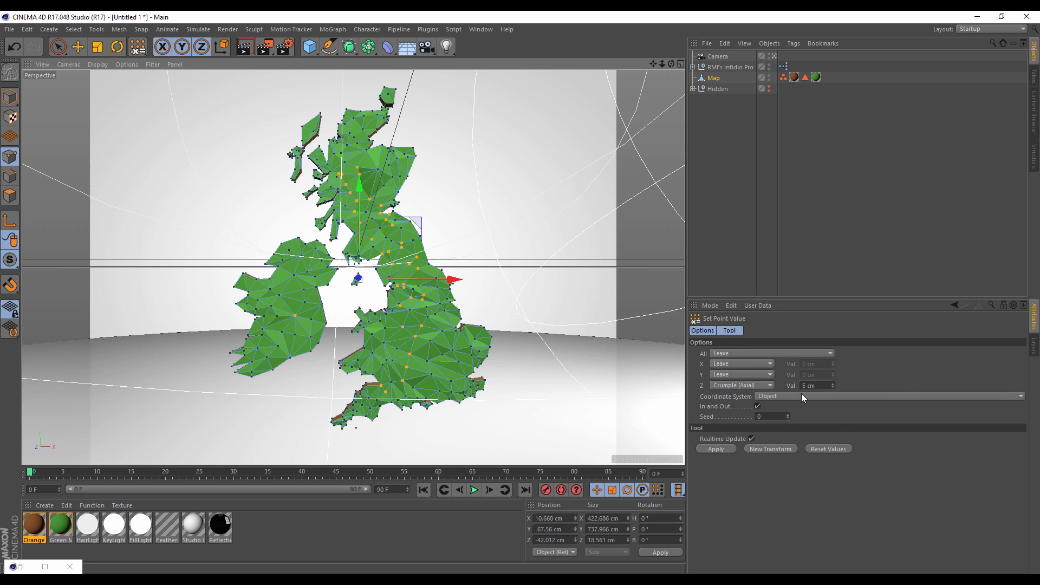
{"action": "left_click", "coordinate": [816, 386]}
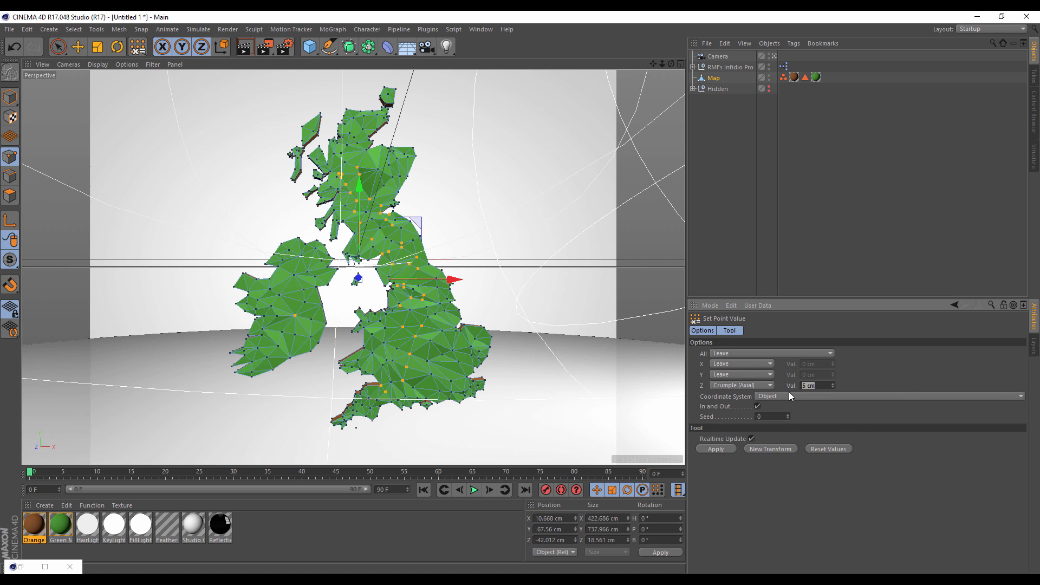
{"action": "type", "text": "10"}
{"action": "key", "text": "Return"}
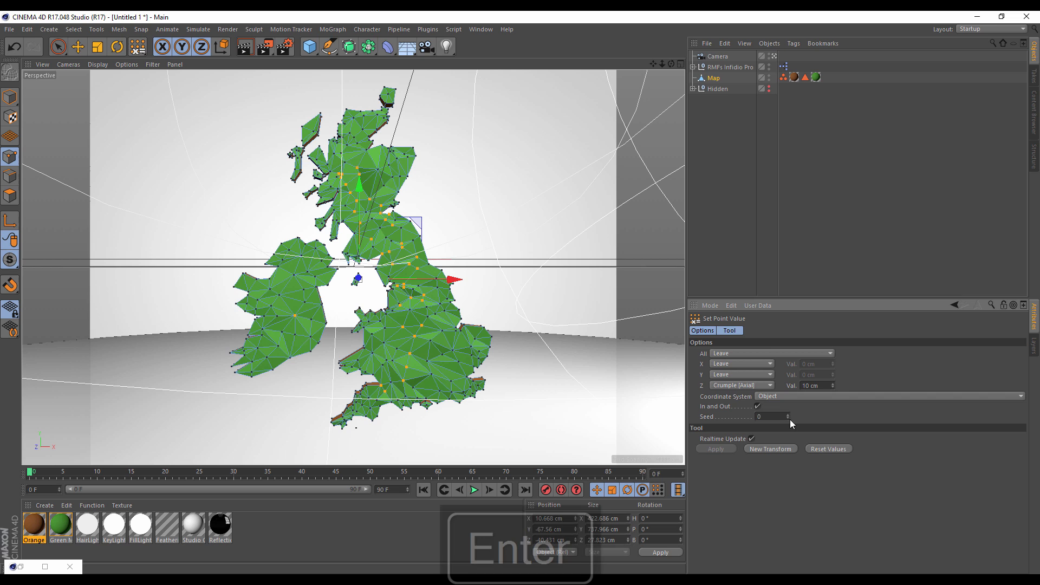
{"action": "left_click", "coordinate": [827, 232]}
{"action": "left_click", "coordinate": [245, 49]}
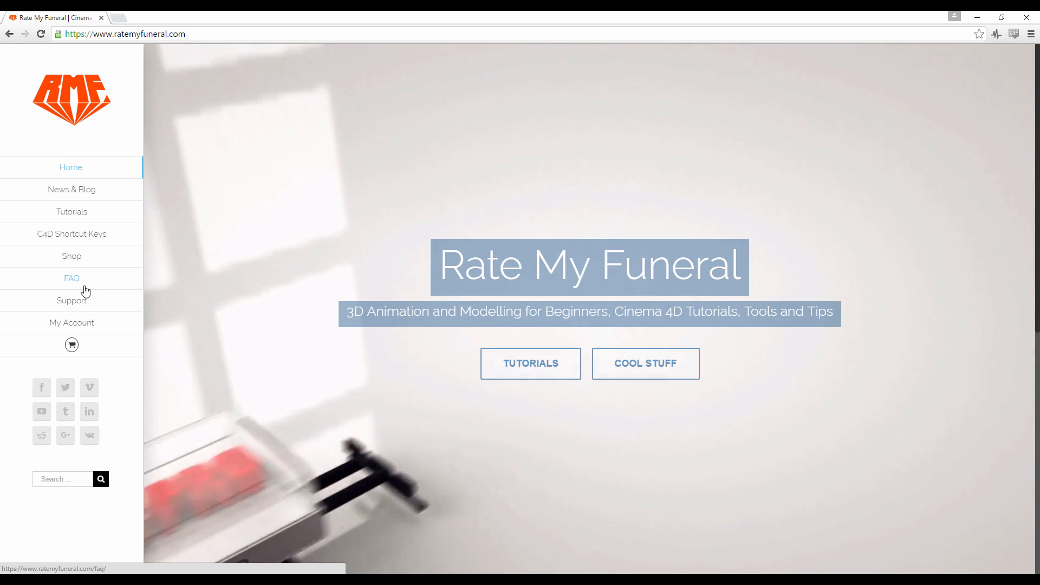
Switch to the Rate My Funeral website in the browser and look through its Tutorials page and Shop products
{"action": "left_click", "coordinate": [81, 212]}
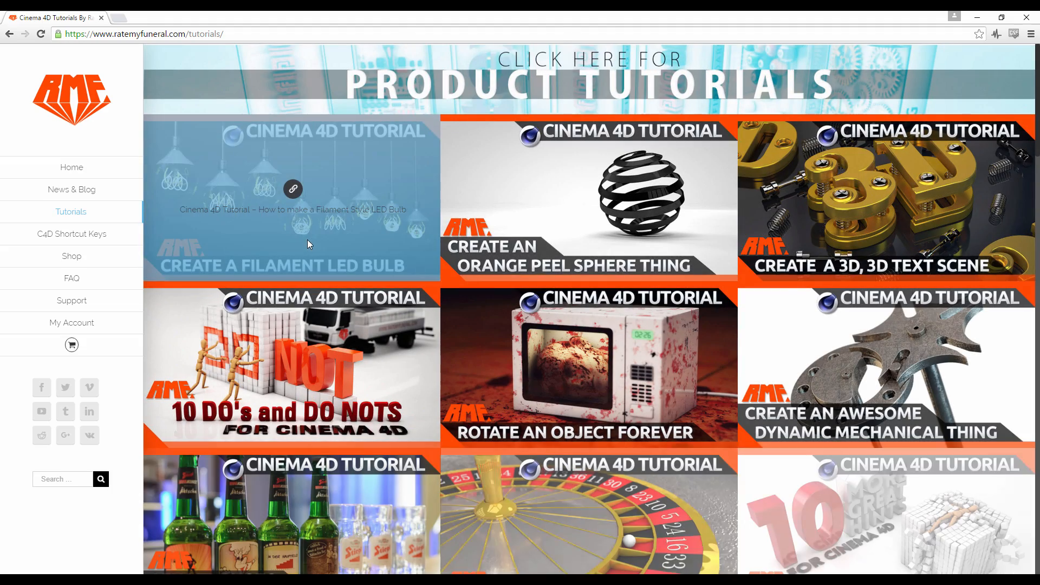
{"action": "scroll", "coordinate": [467, 239], "scroll_direction": "down", "scroll_amount": 11}
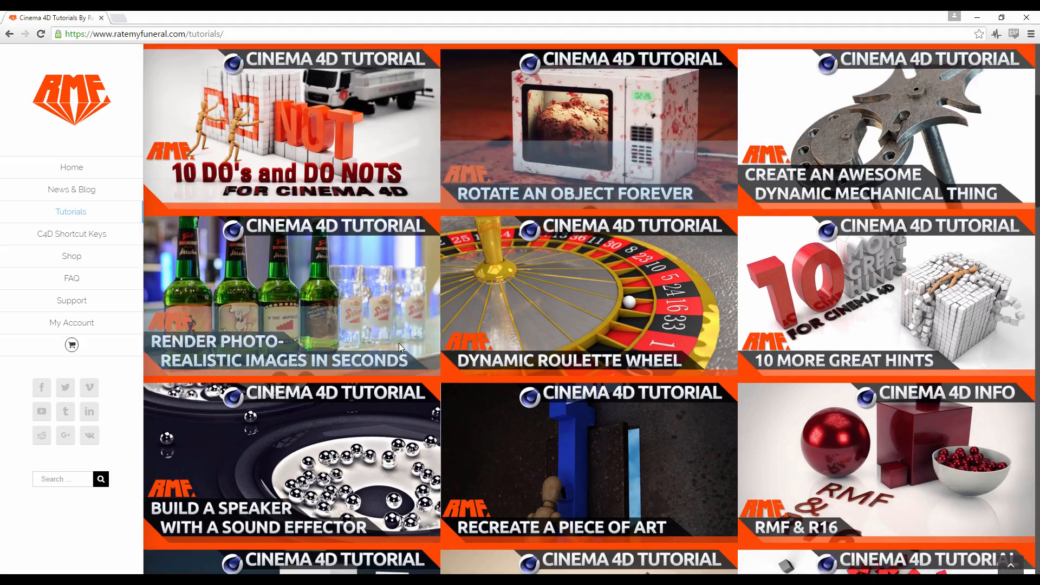
{"action": "scroll", "coordinate": [563, 320], "scroll_direction": "up", "scroll_amount": 10}
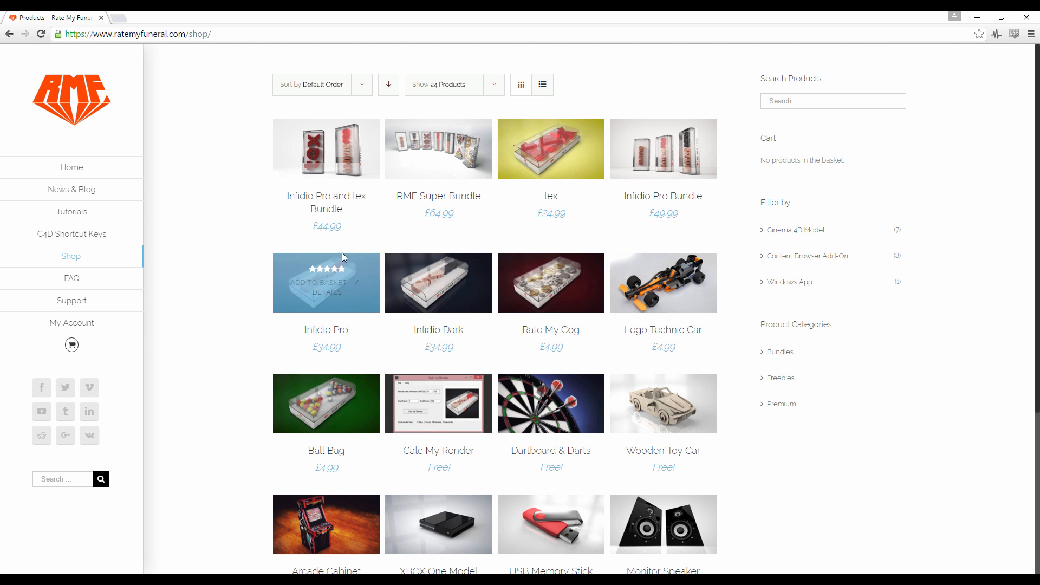
{"action": "scroll", "coordinate": [606, 262], "scroll_direction": "down", "scroll_amount": 4}
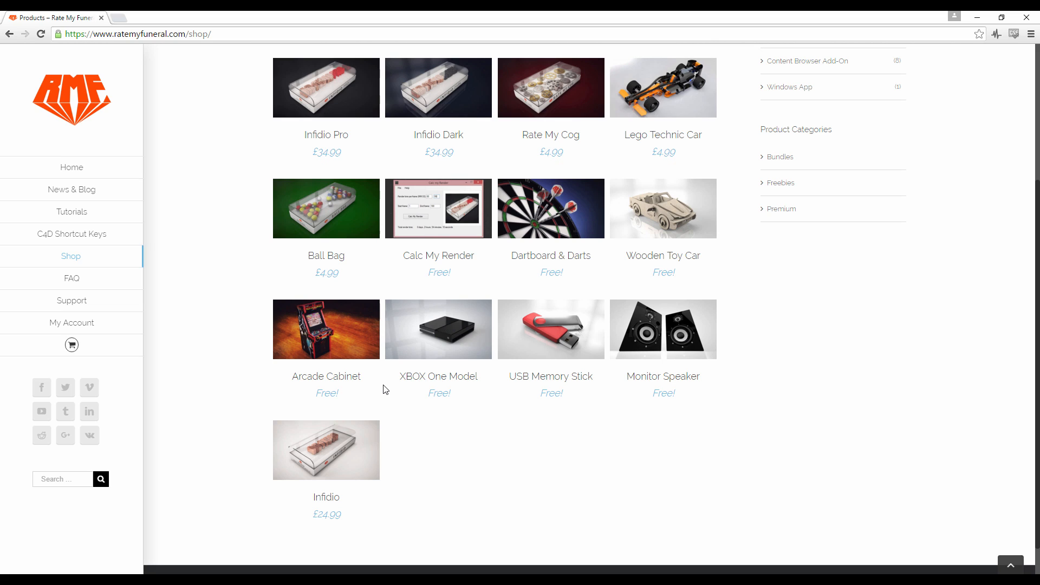
{"action": "scroll", "coordinate": [564, 437], "scroll_direction": "up", "scroll_amount": 3}
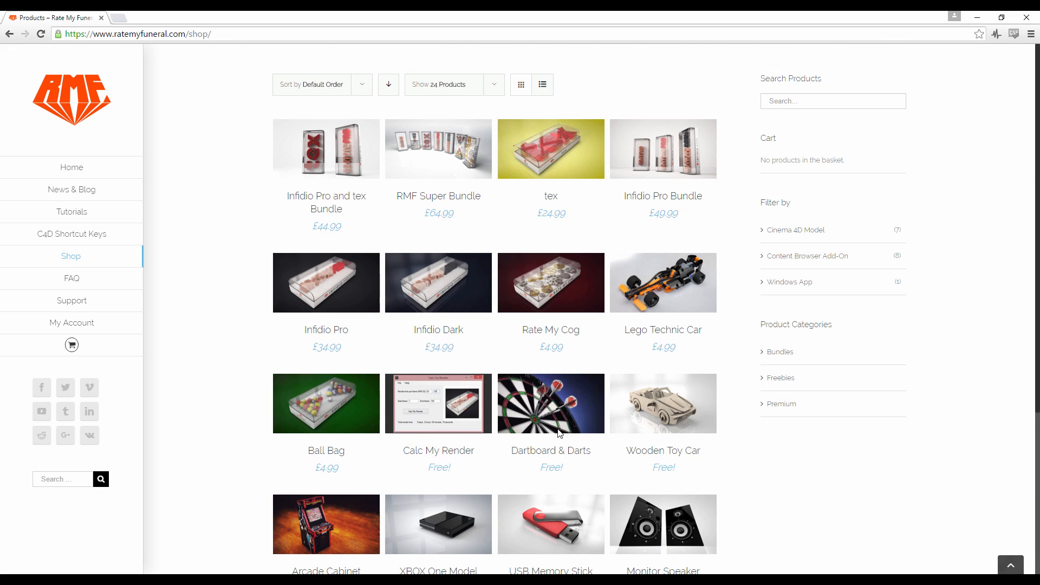